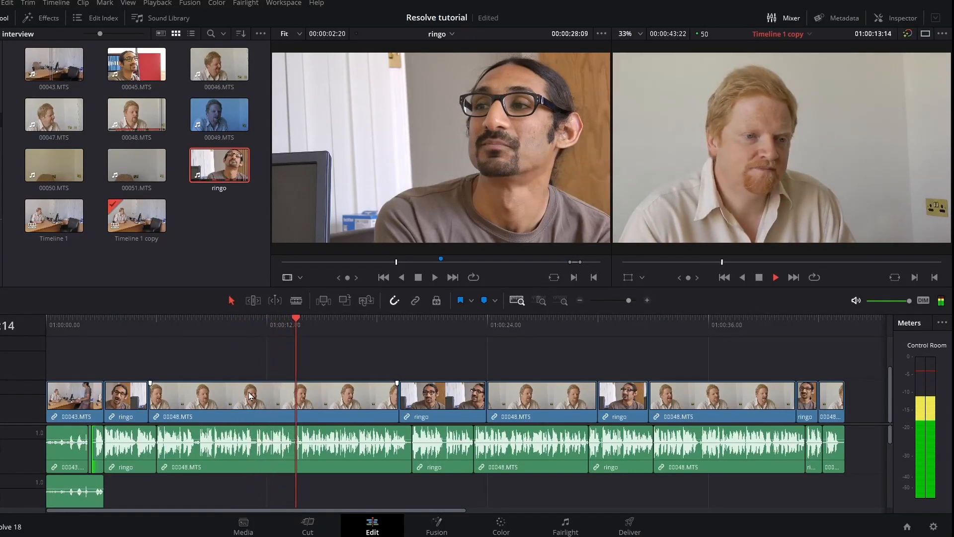
Step: Mark the range from 01:00:08.02 to 01:00:13.19 in the long 00048.MTS clip and ripple delete it from the timeline
key("space")
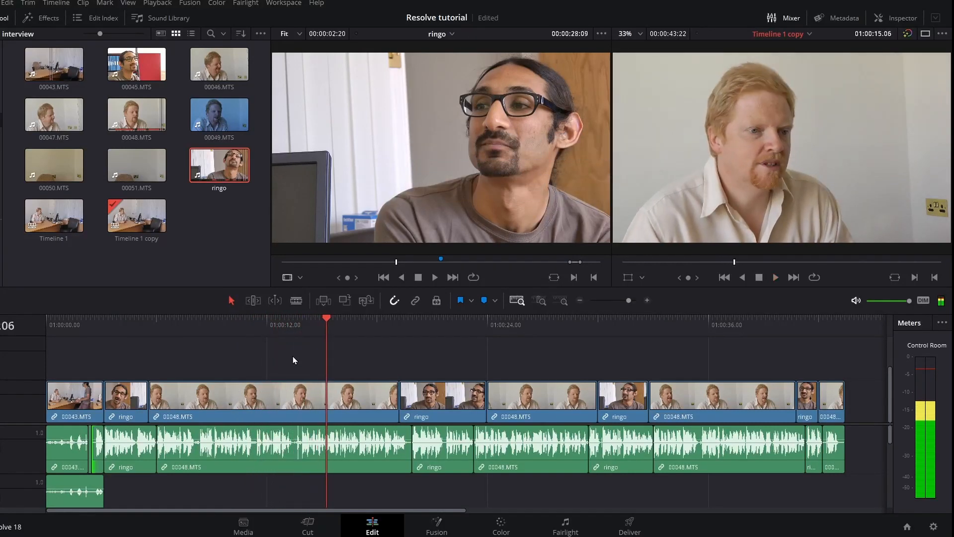
mouse_move(287, 328)
left_mouse_down()
mouse_move(188, 342)
mouse_move(299, 329)
left_mouse_up()
key("i")
key("o")
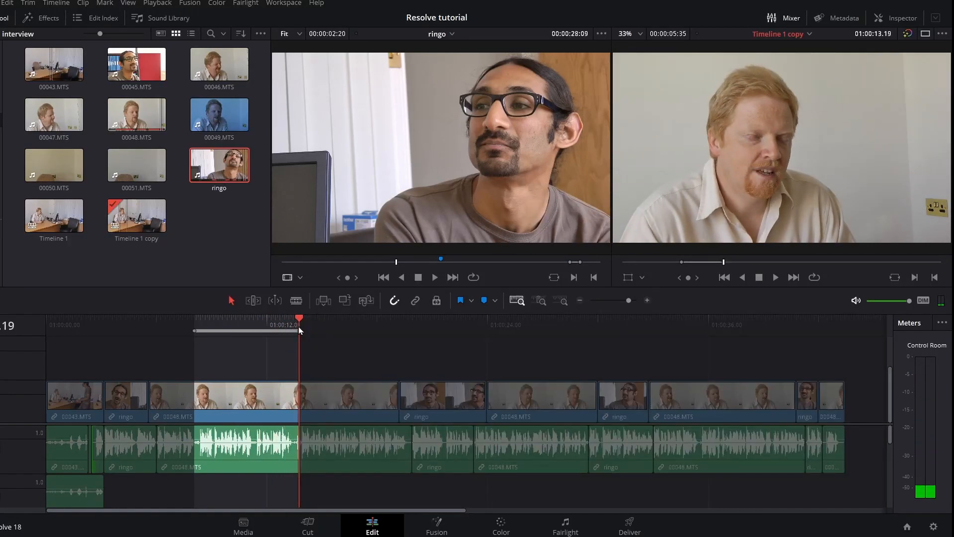
key("Delete")
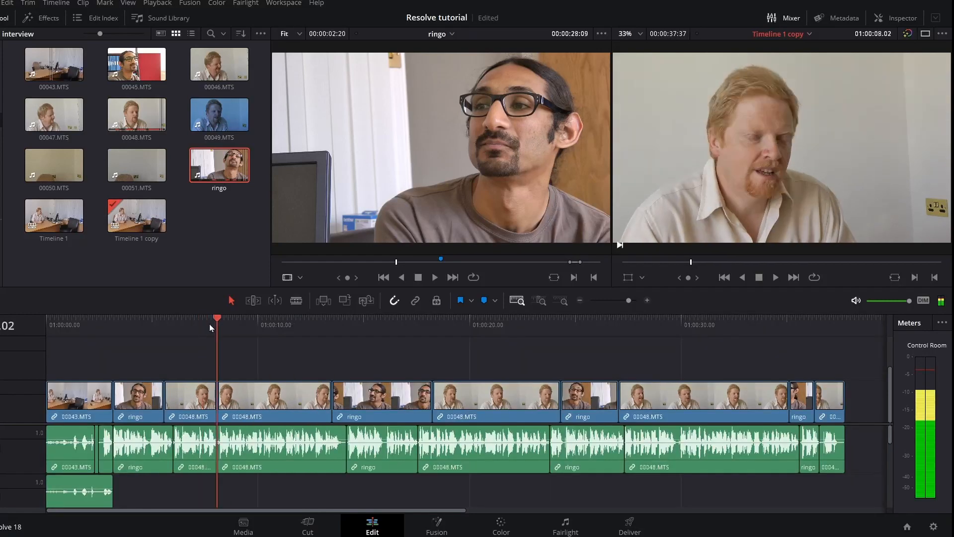
Step: Play the timeline across the new cut in the 00048.MTS clip to review the jump
left_click(199, 327)
key("space")
left_click(199, 327)
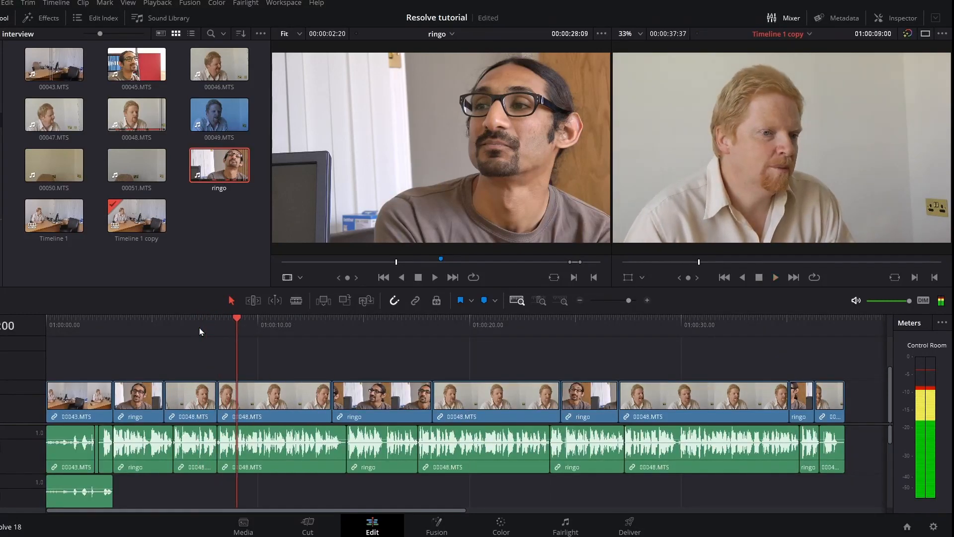
left_click(199, 327)
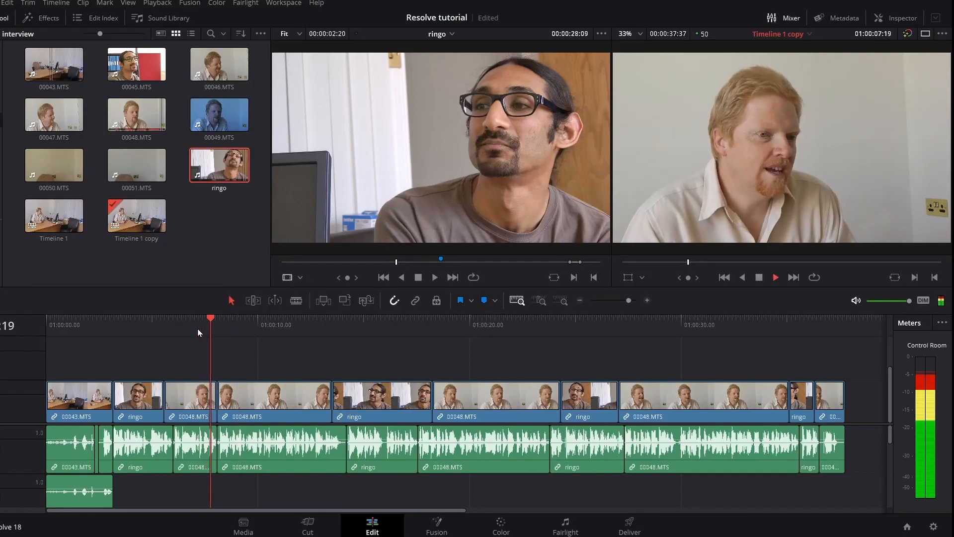
key("space")
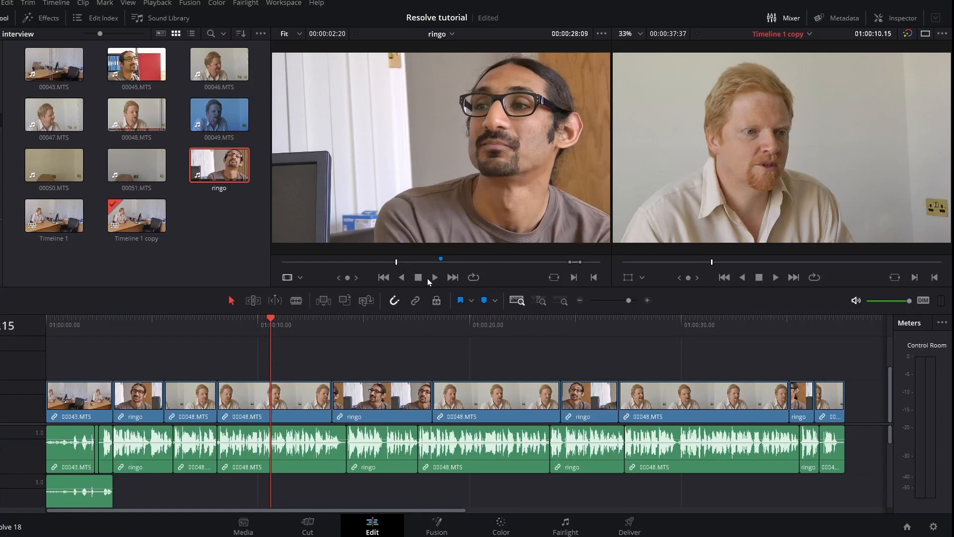
Step: Mark a reaction shot in the ringo source clip from 00:00:36:24 to 00:00:37:38
left_click(441, 263)
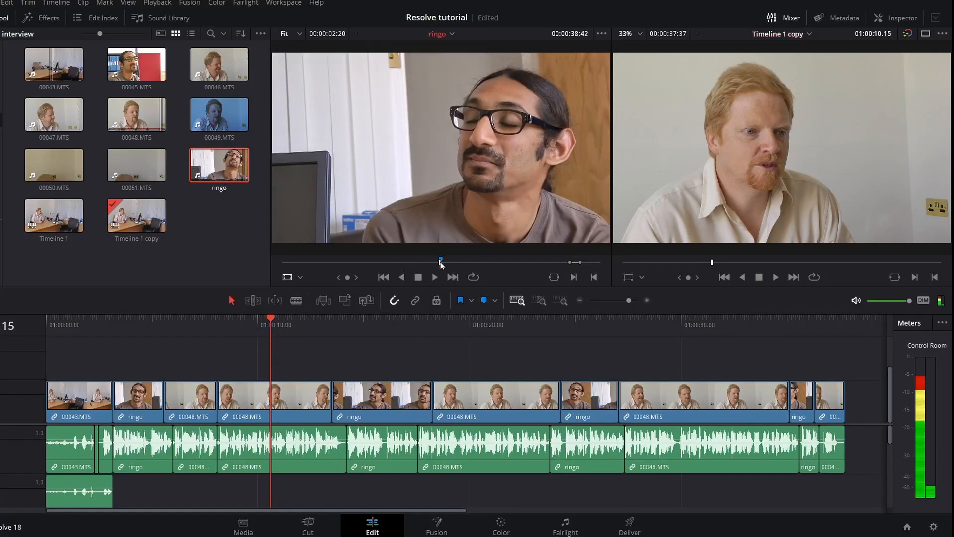
left_click(432, 264)
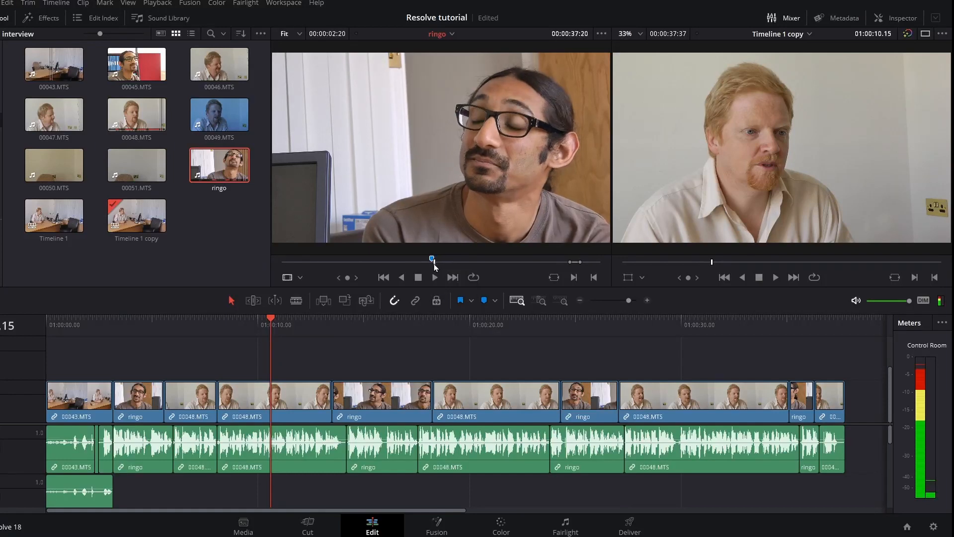
left_click_drag(433, 264, 430, 266)
key("i")
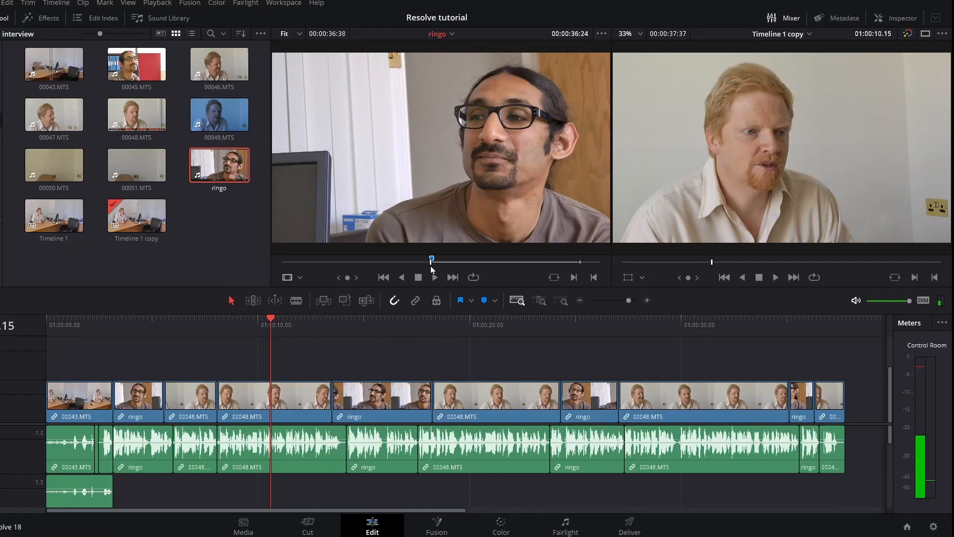
key("space")
key("o")
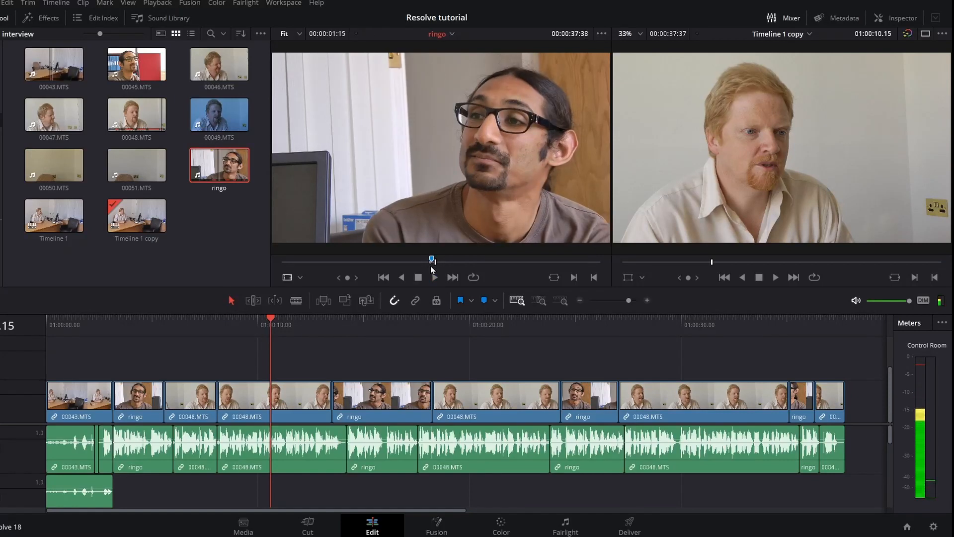
Step: Place the marked ringo shot with its audio on Video 2 over the jump cut and play the section back
left_click_drag(420, 215, 206, 364)
left_click_drag(209, 328, 177, 328)
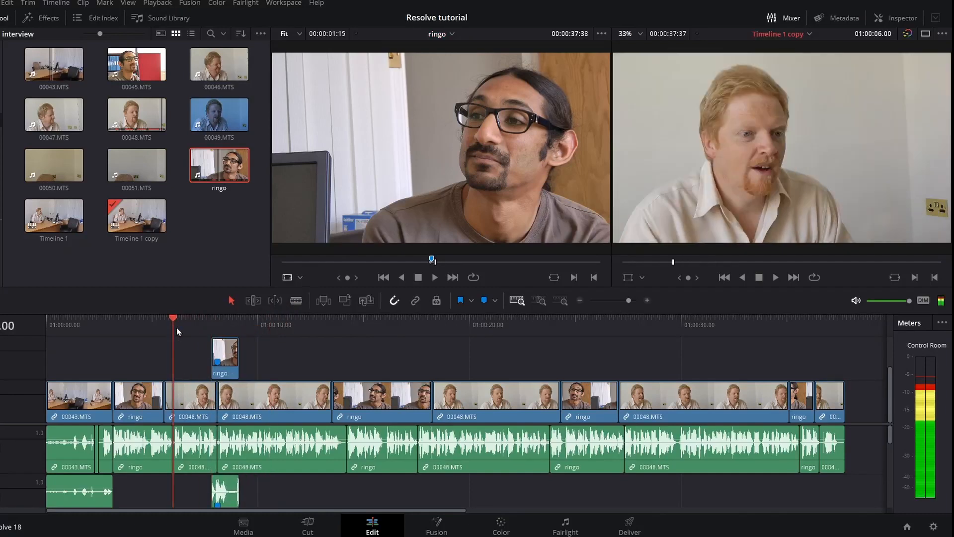
key("space")
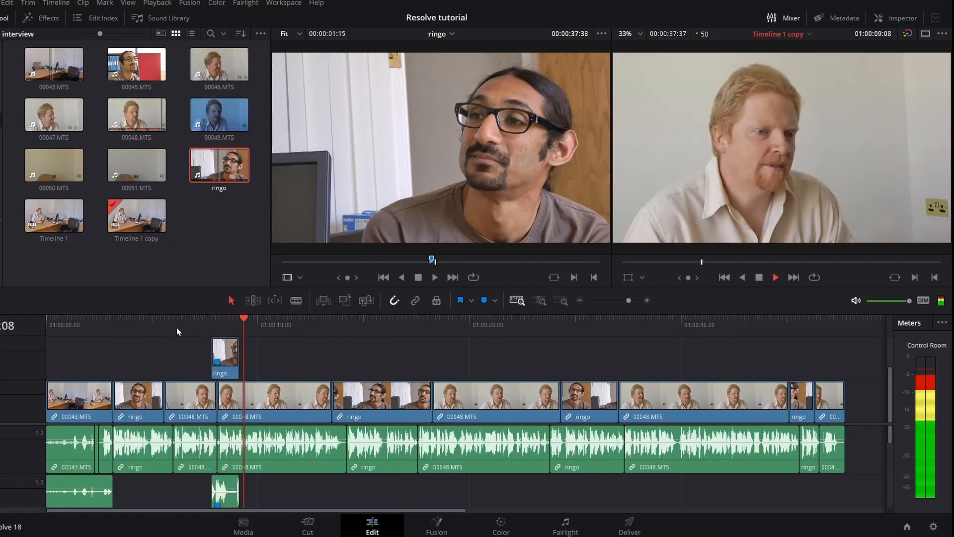
left_click(213, 322)
left_click_drag(214, 320, 218, 322)
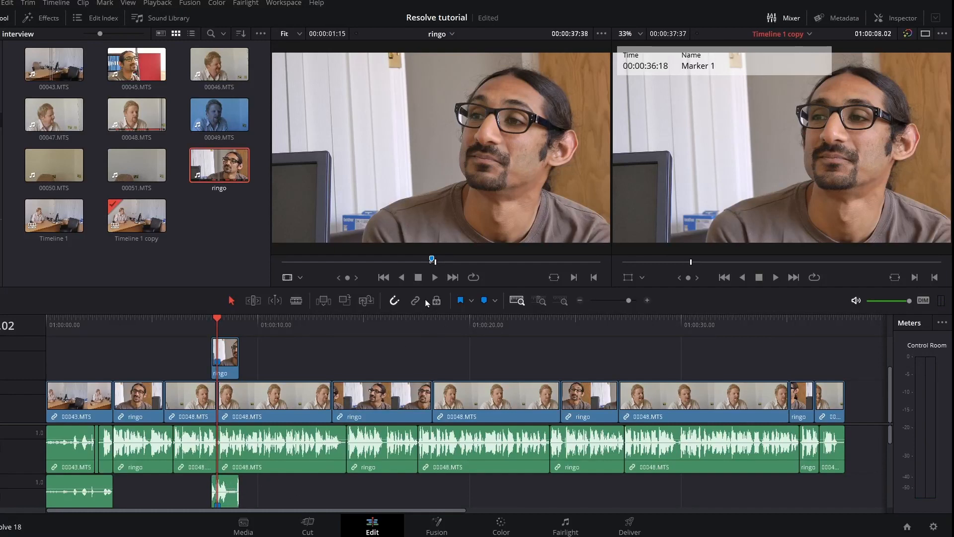
Step: Try ripple deleting only the ringo cutaway's audio on Audio 2 and play the section to check the effect
left_click(225, 485)
left_click(402, 342)
left_click(231, 481)
key("Delete")
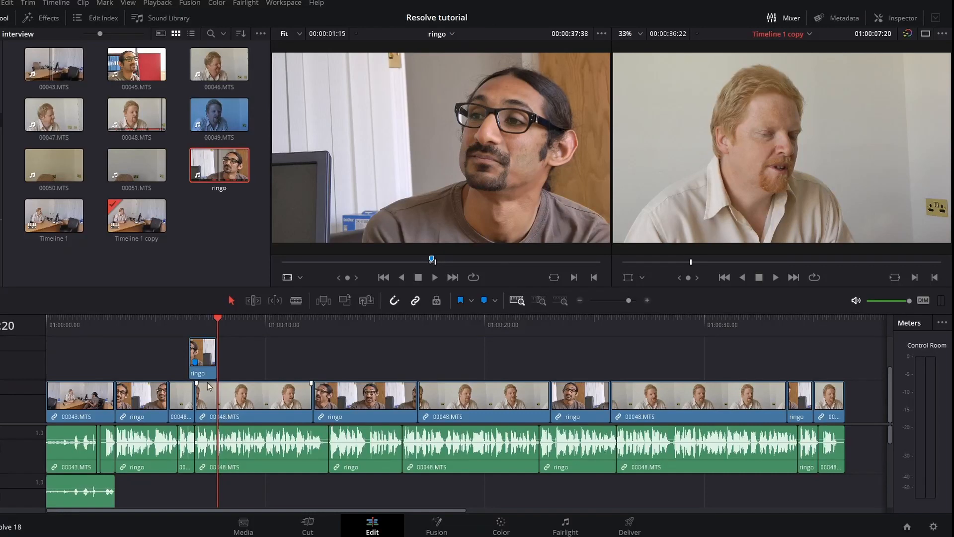
left_click(181, 324)
key("space")
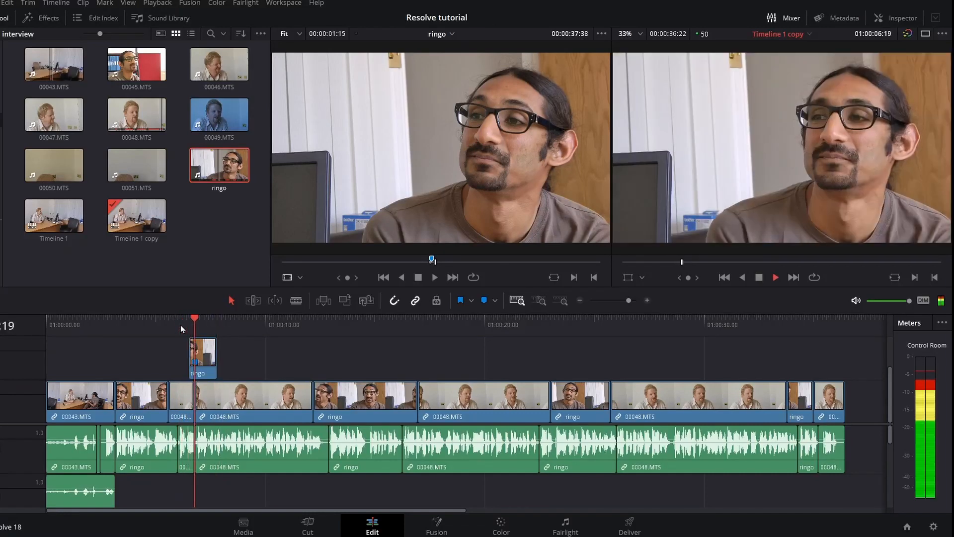
key("space")
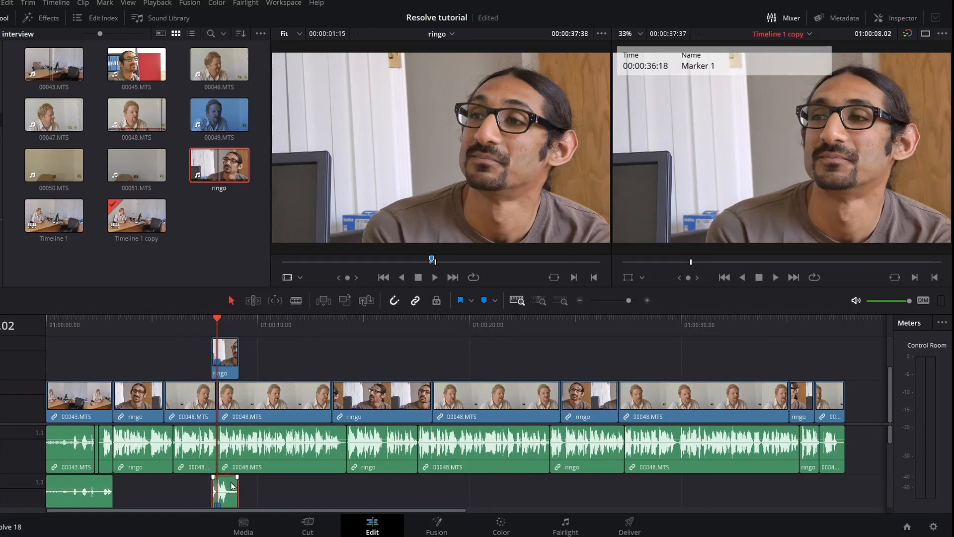
Step: Delete the ringo cutaway's audio from Audio 2 without closing the gap and play the section back
key("Delete")
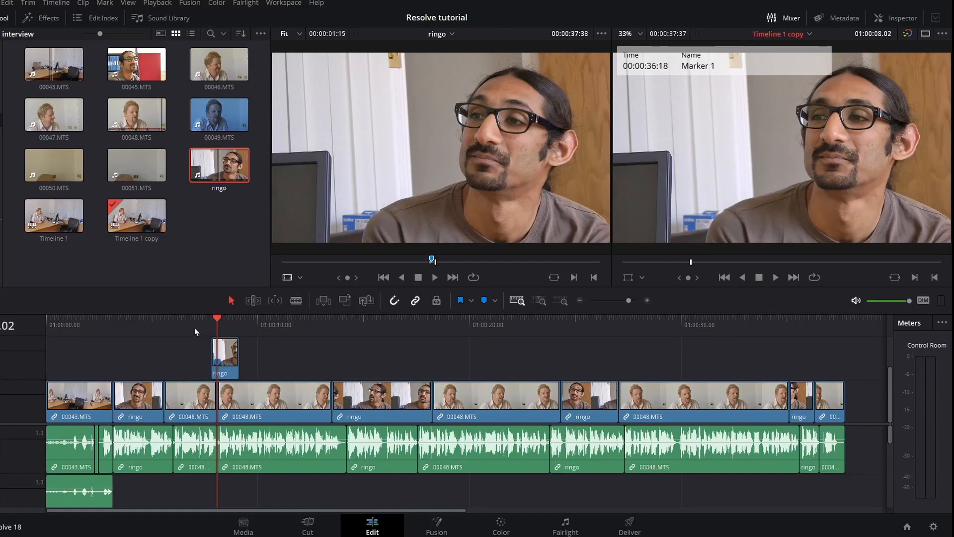
key("space")
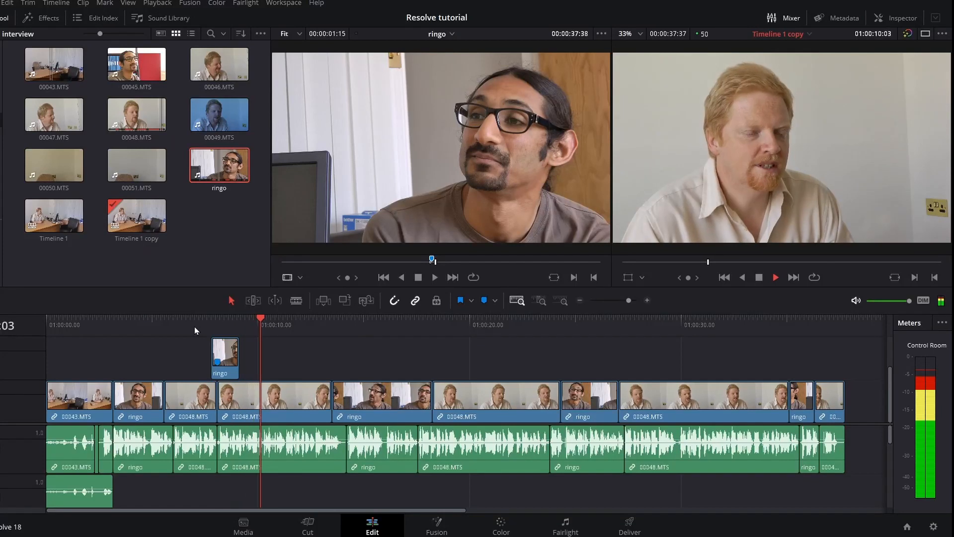
left_click(212, 328)
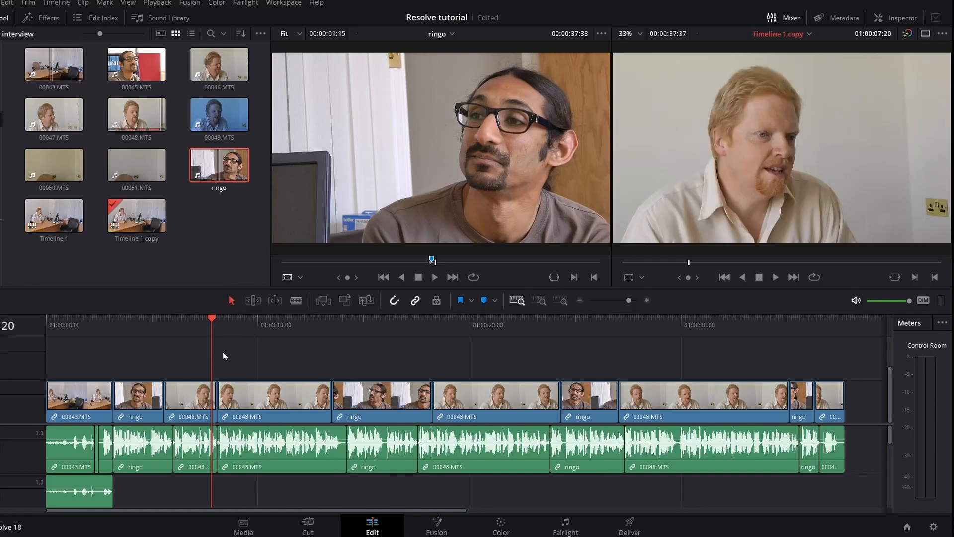
Step: Place only the picture of the marked ringo shot on Video 2 over the jump cut
mouse_move(440, 171)
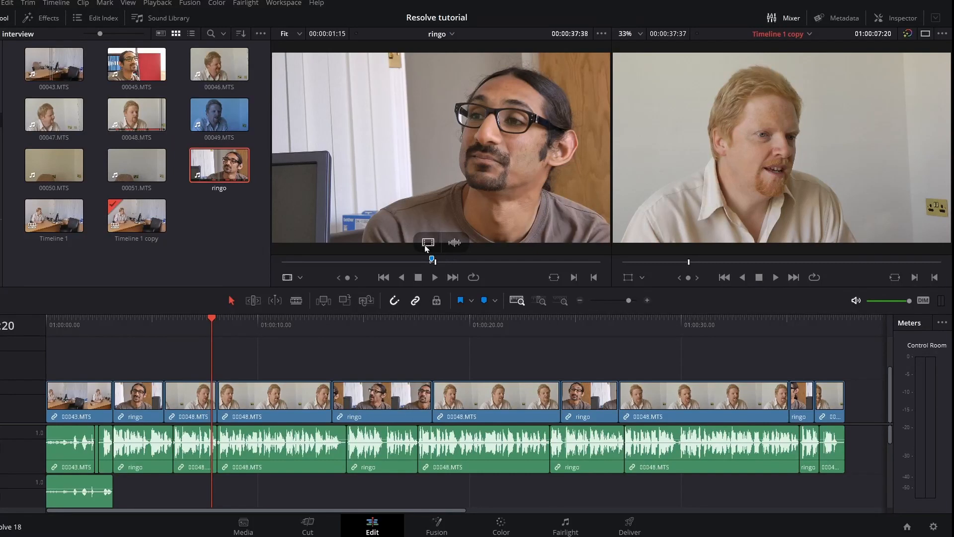
left_click_drag(427, 242, 209, 363)
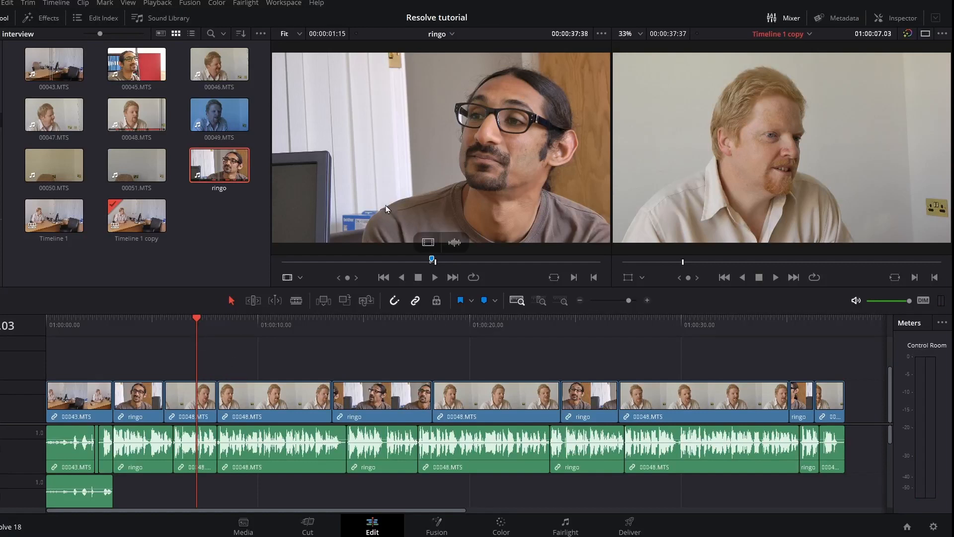
left_click_drag(392, 210, 434, 204)
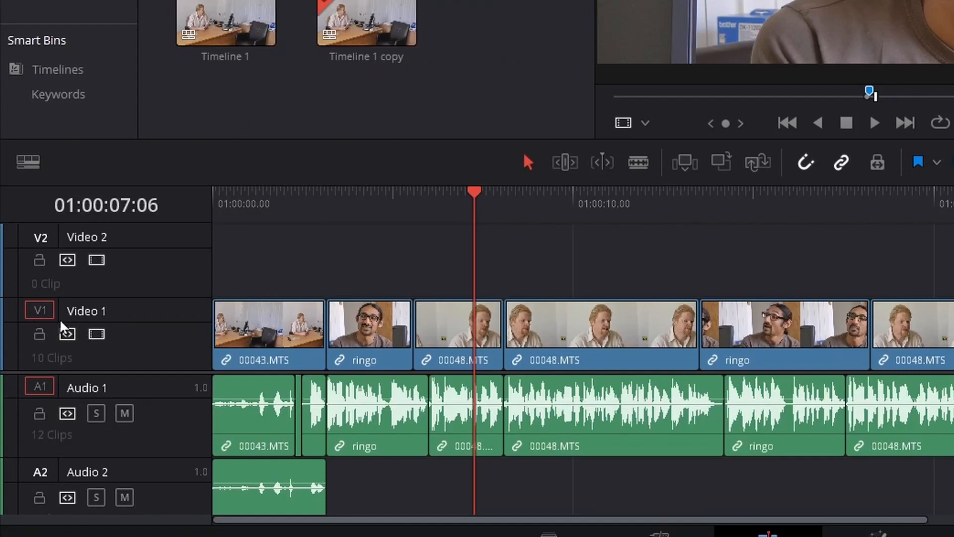
Step: Route the source video to Video 2, try edits of the ringo shot at 01:00:07:06, and undo each one
left_click(37, 239)
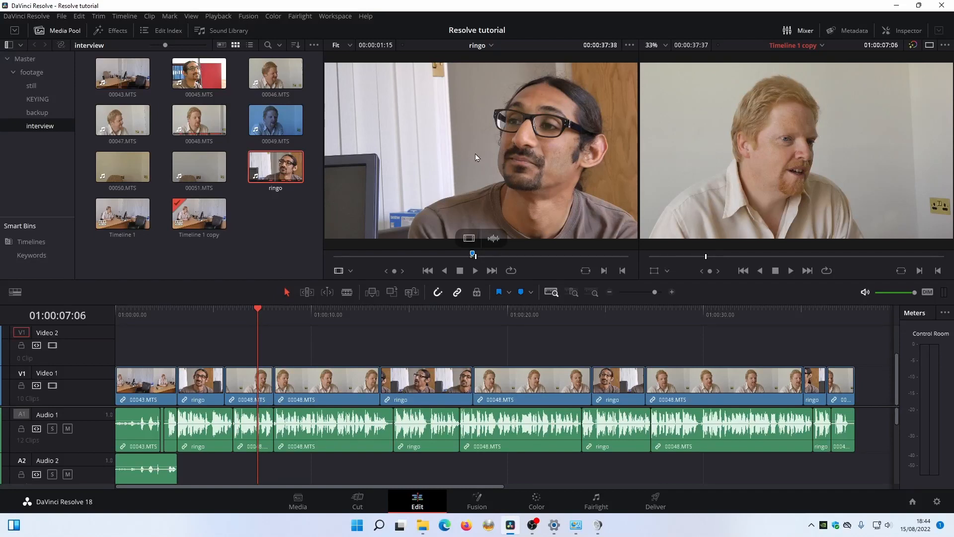
left_click(392, 292)
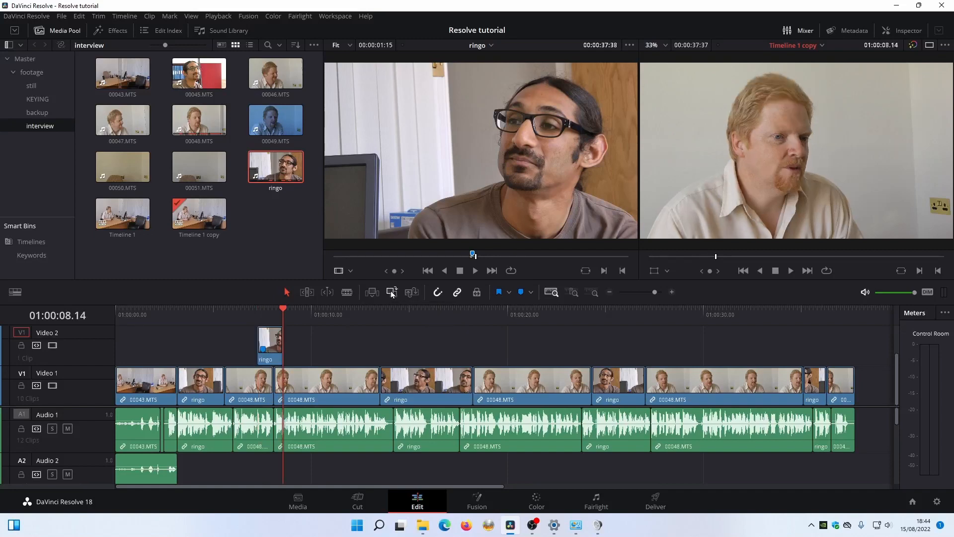
key("ctrl+z")
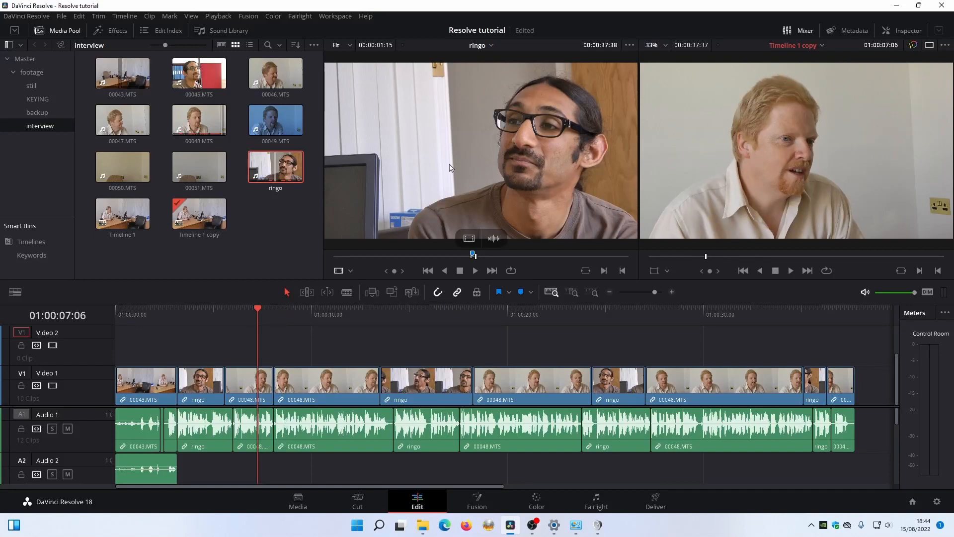
left_click_drag(459, 149, 887, 119)
key("ctrl+z")
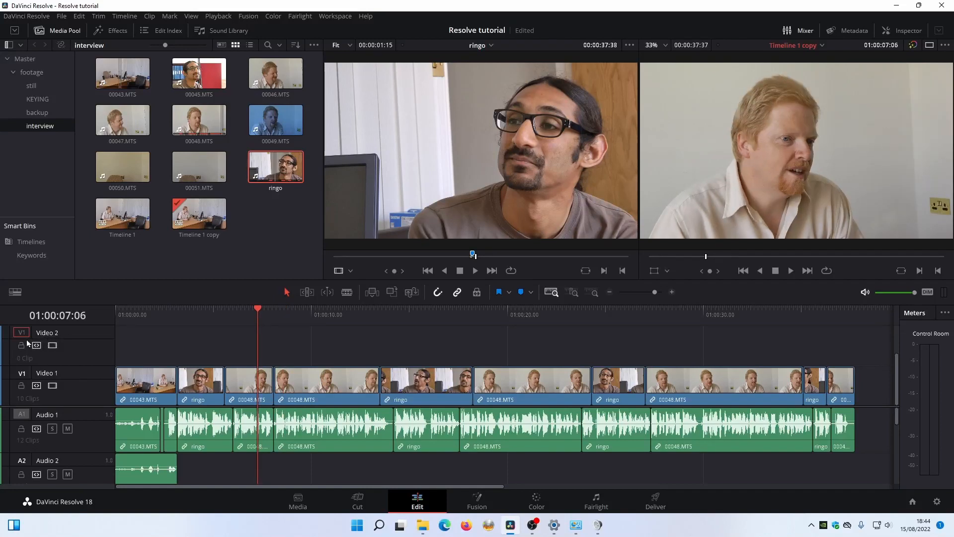
Step: Route the source video back to Video 1, place the ringo shot on top at 01:00:07:06, and play it back
left_click_drag(22, 333, 20, 374)
left_click_drag(528, 159, 919, 174)
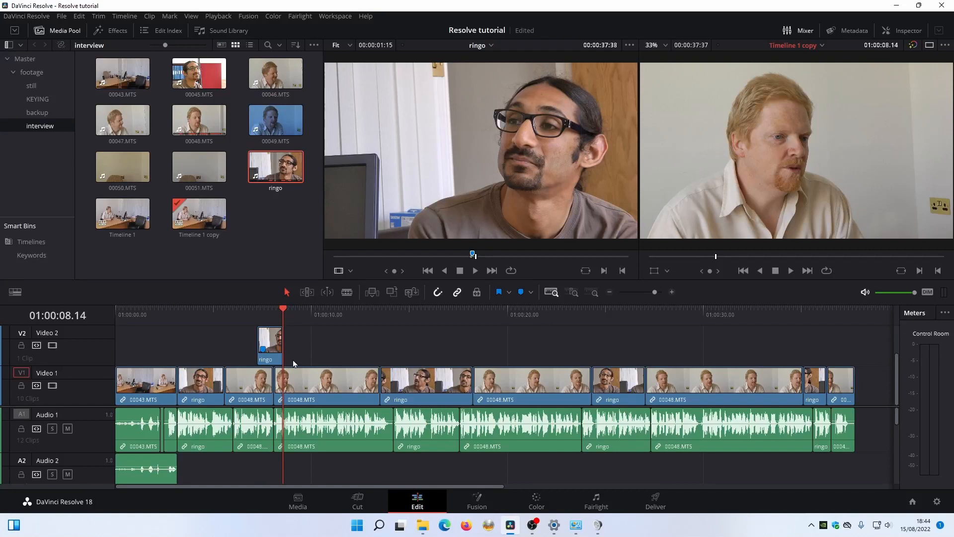
key("space")
key("space")
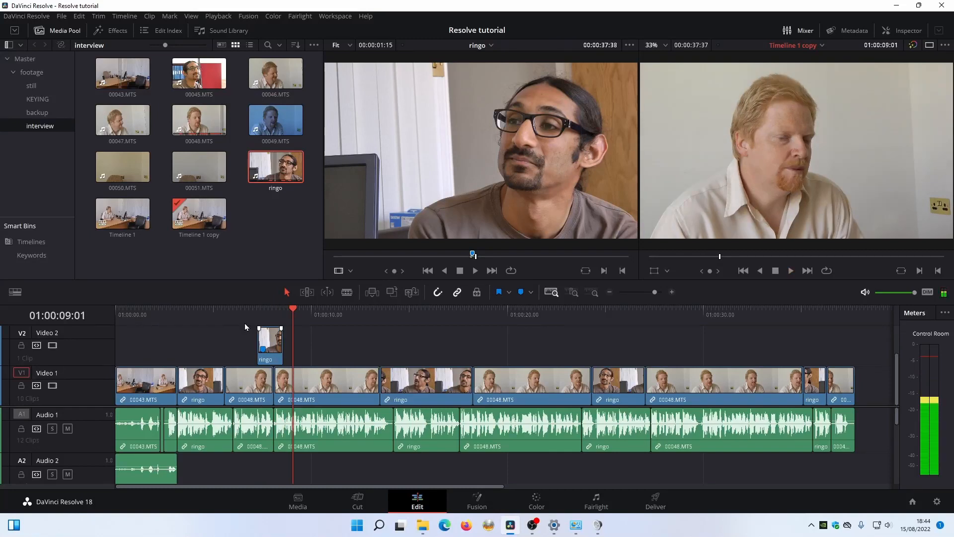
left_click(250, 319)
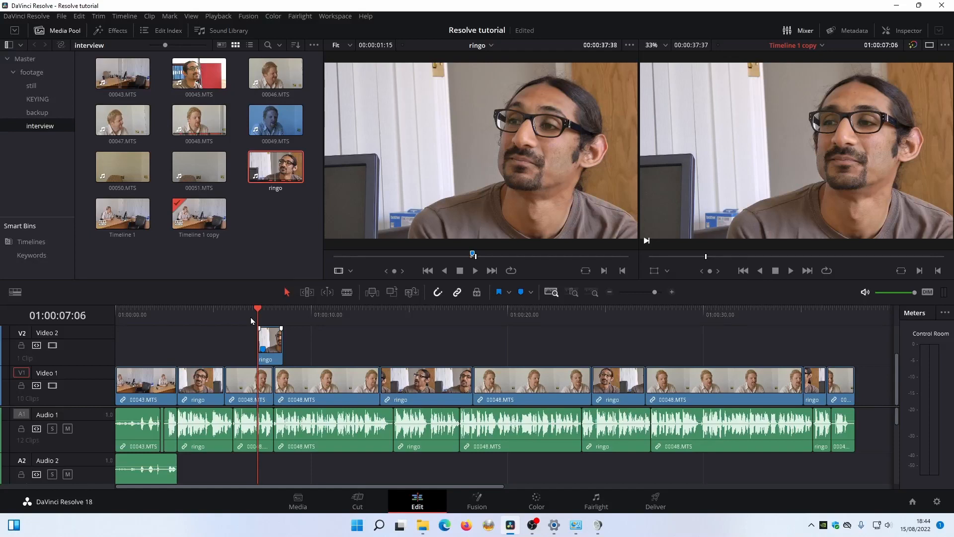
Step: Disable the ringo cutaway on Video 2 and move the playhead to the cut beneath it at 01:00:08.02
left_click(269, 342)
key("d")
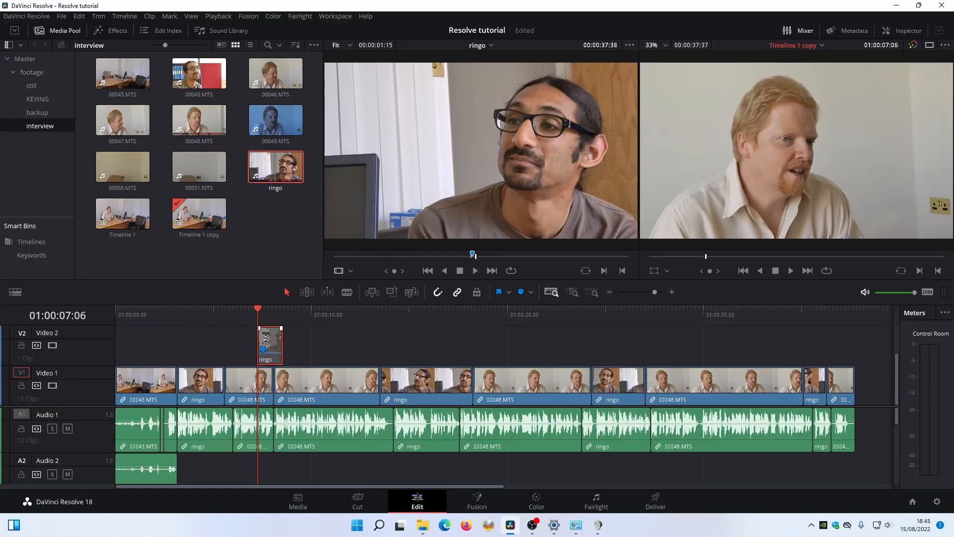
left_click_drag(266, 314, 274, 318)
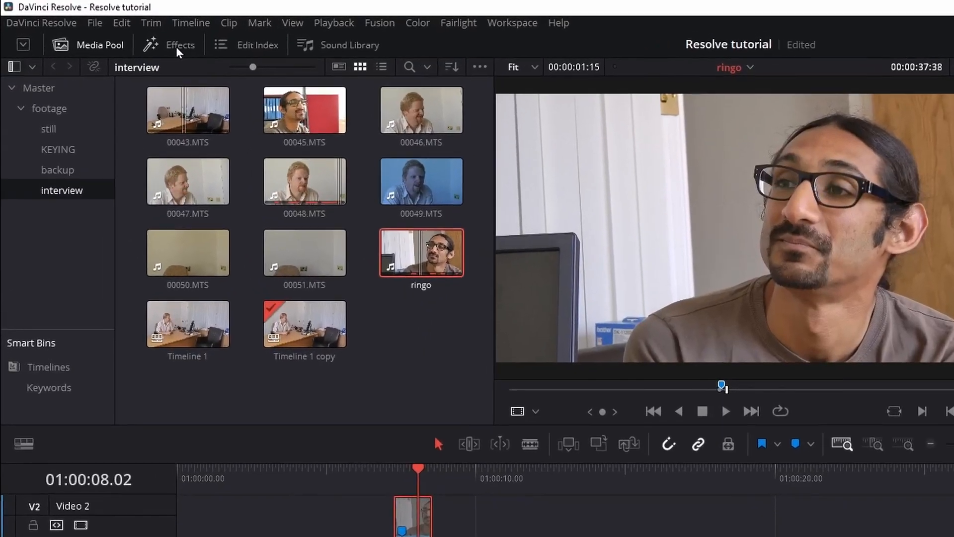
Step: Show the video transitions in the effects library in place of the media clips
left_click(116, 32)
left_click(69, 33)
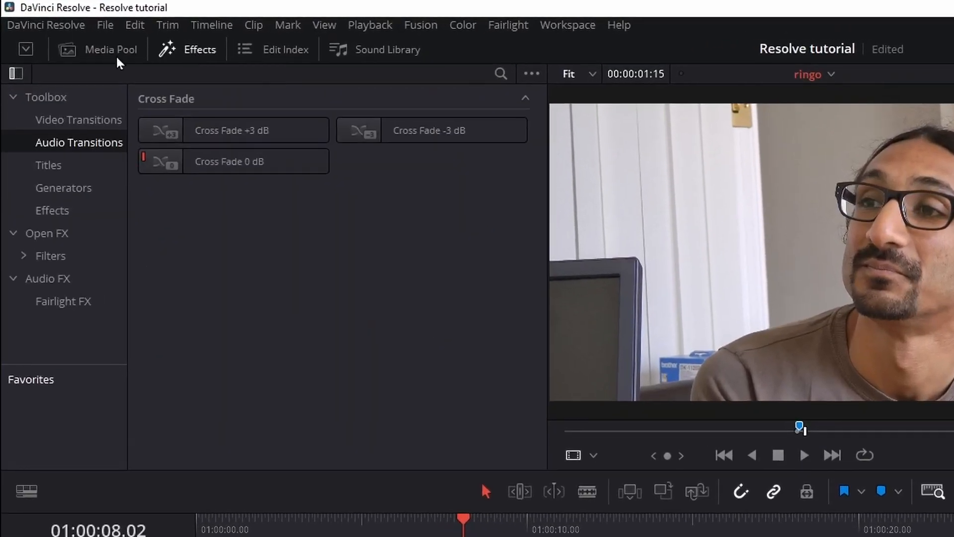
left_click(116, 54)
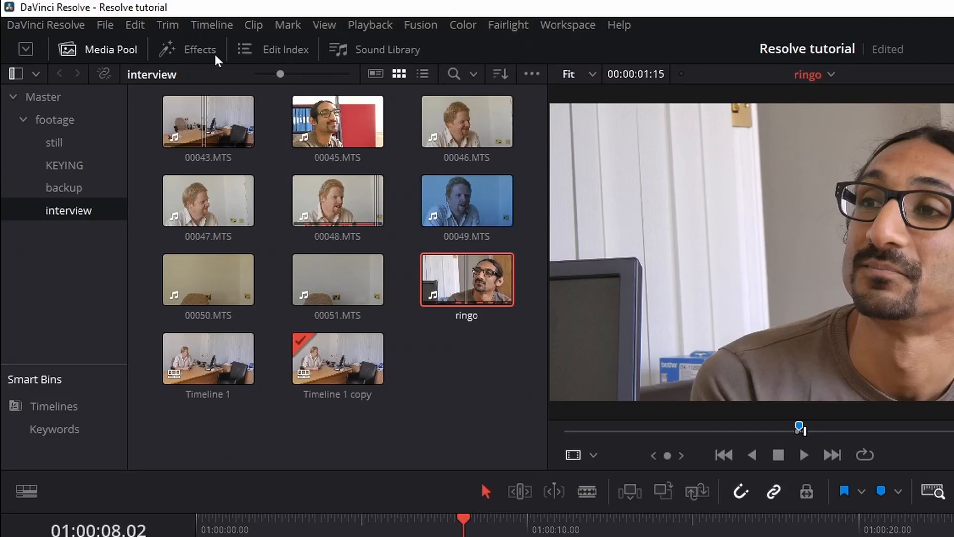
left_click(190, 51)
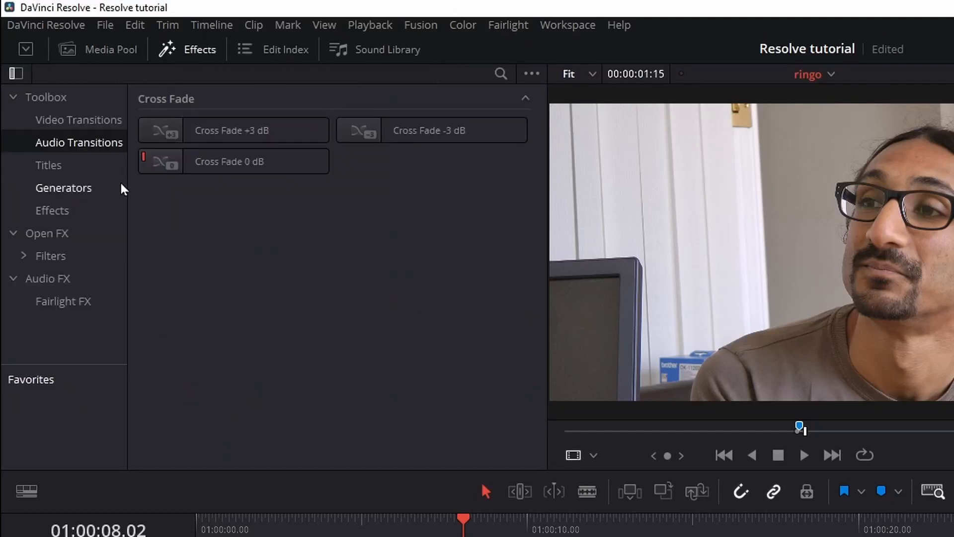
left_click(69, 120)
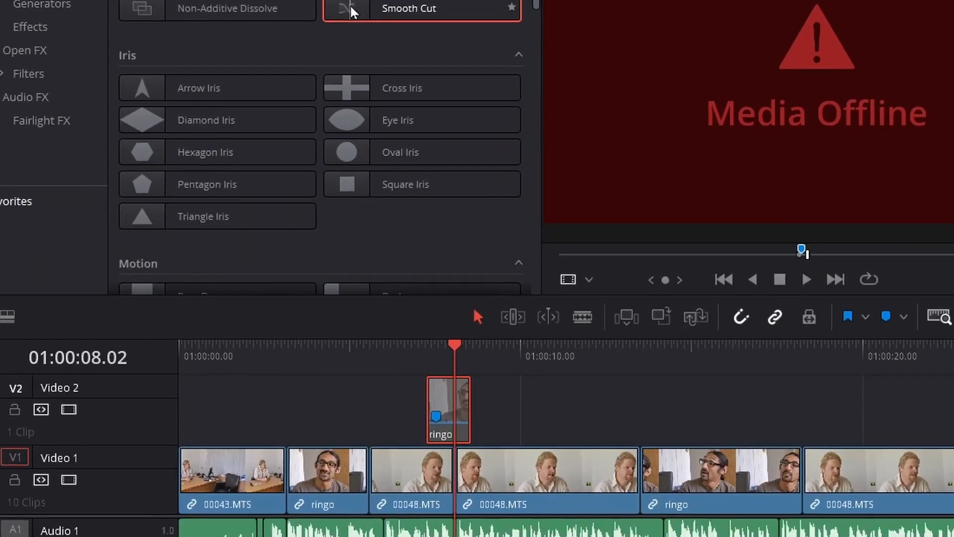
Step: Apply a Smooth Cut transition to the cut between the two 00048.MTS clips on Video 1, beneath the disabled ringo shot
left_click_drag(363, 193, 445, 536)
left_click_drag(429, 351, 439, 339)
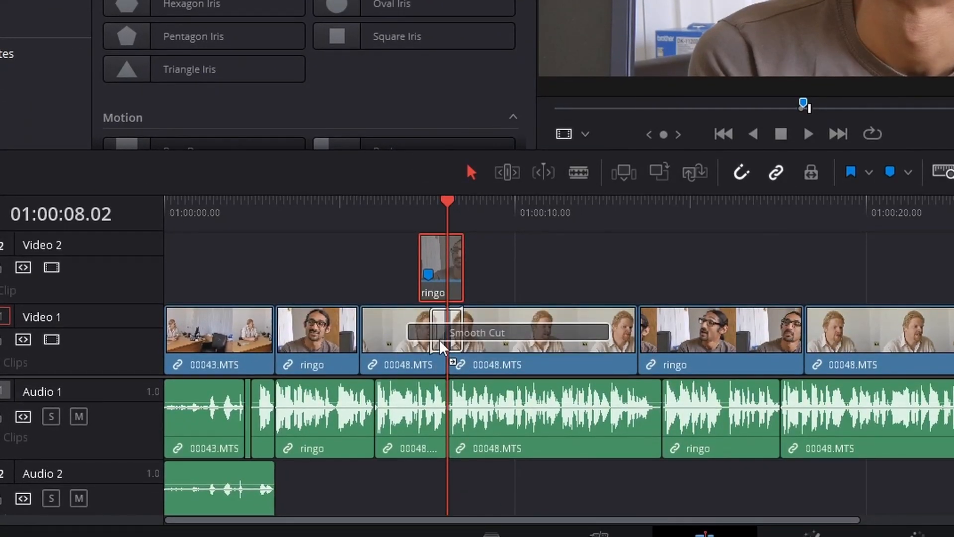
left_click_drag(439, 339, 440, 339)
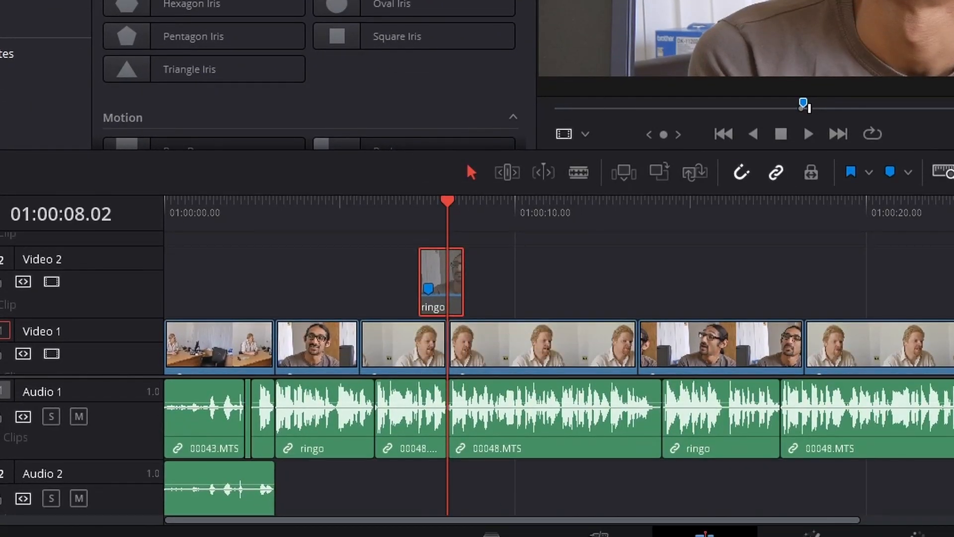
left_click_drag(445, 0, 455, 339)
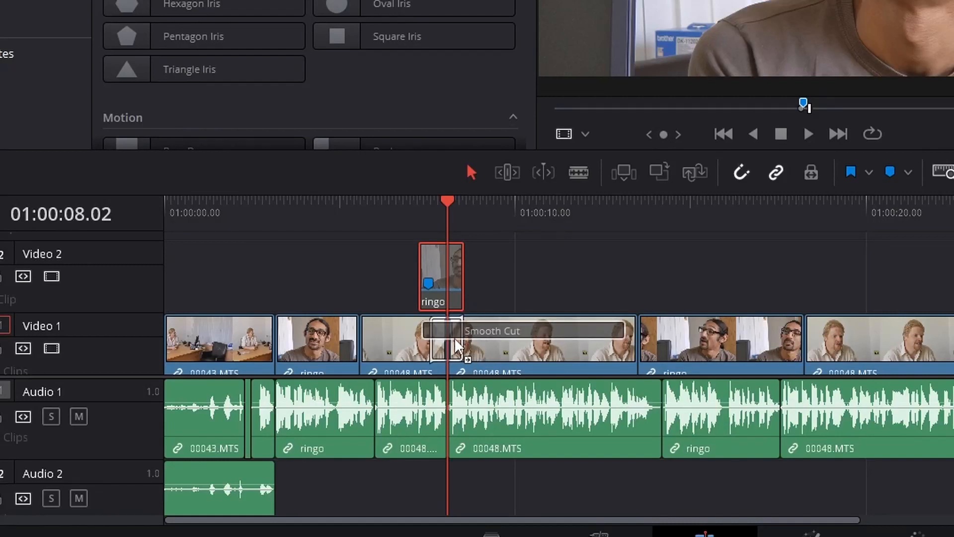
left_click_drag(455, 343, 455, 343)
Step: Play back the Smooth Cut between the two 00048.MTS clips from just before the transition
left_click(437, 213)
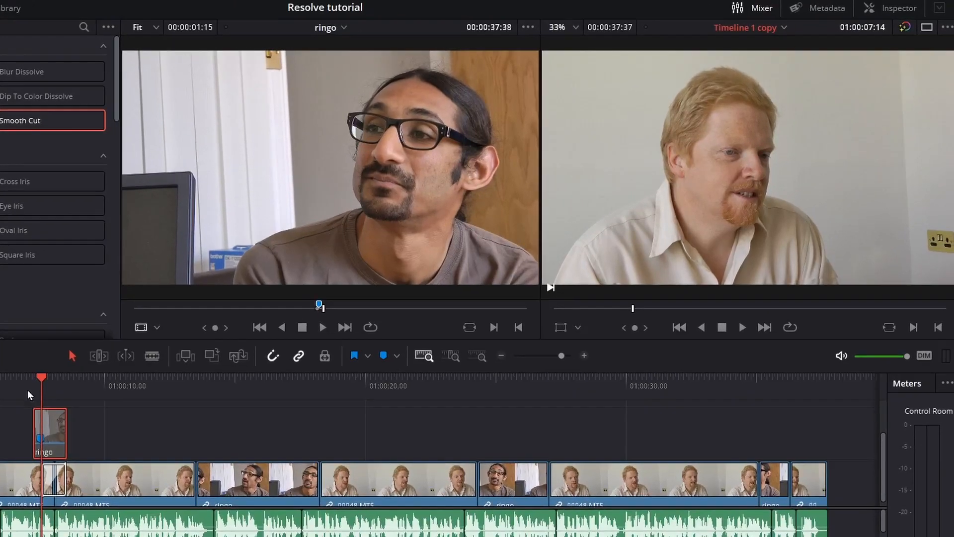
left_click(222, 323)
key("space")
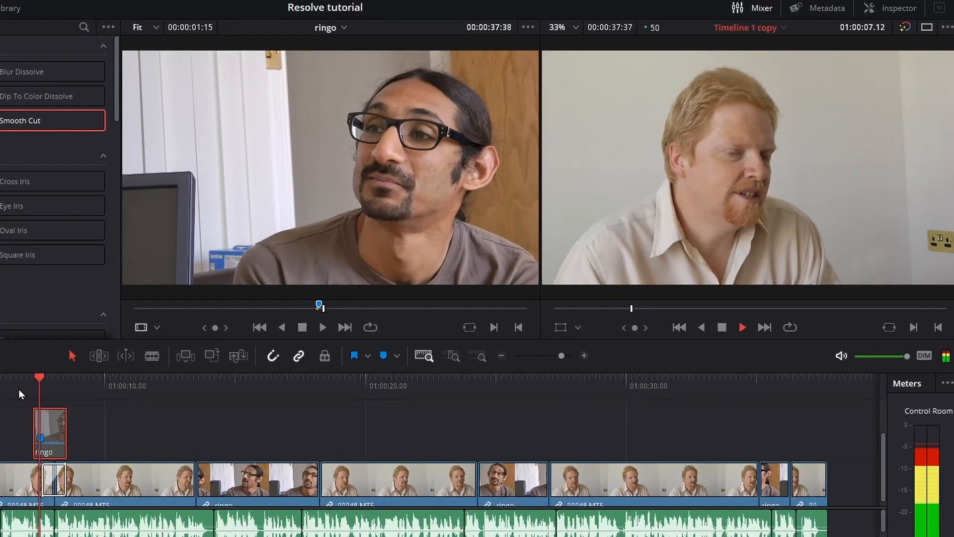
left_click(43, 380)
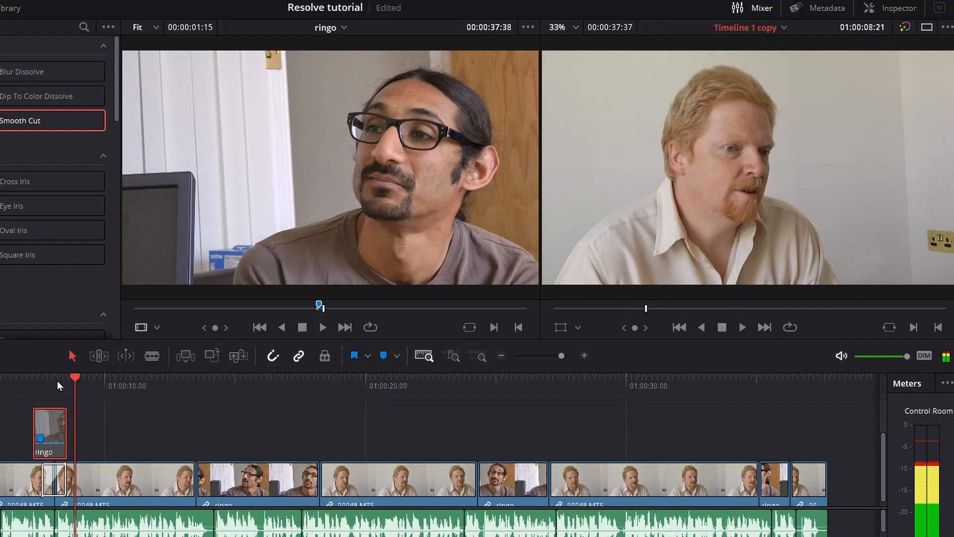
key("space")
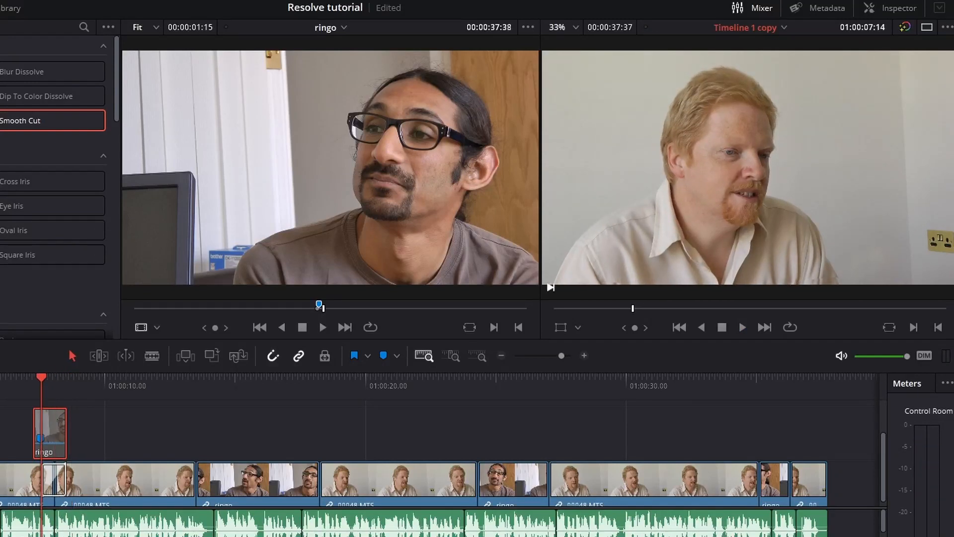
Step: Try a Cross Dissolve in place of the Smooth Cut and play back the edit
left_click_drag(0, 96, 57, 490)
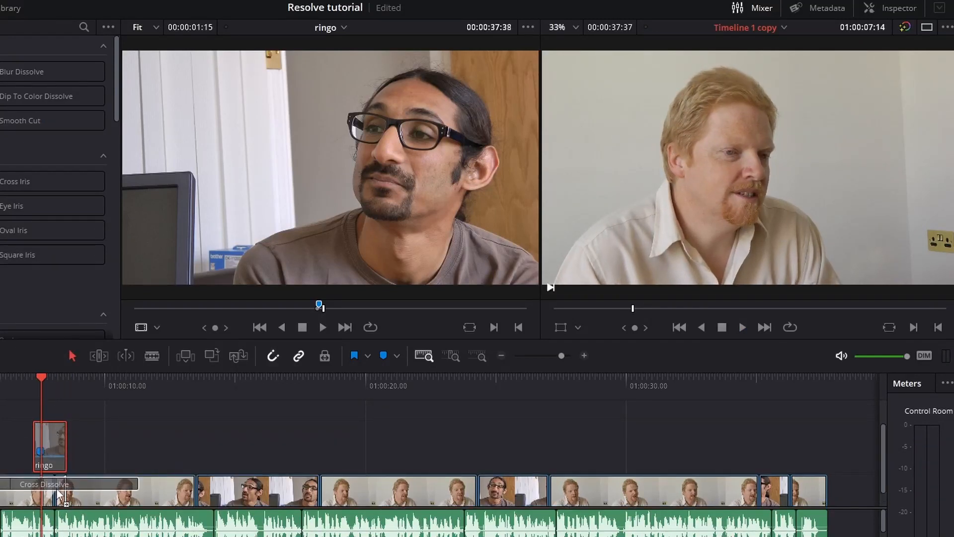
key("space")
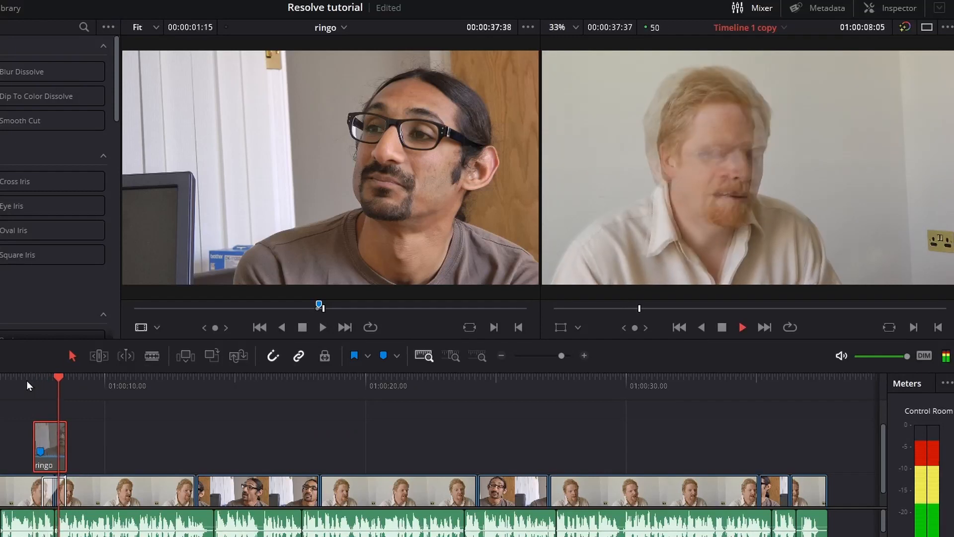
left_click(28, 380)
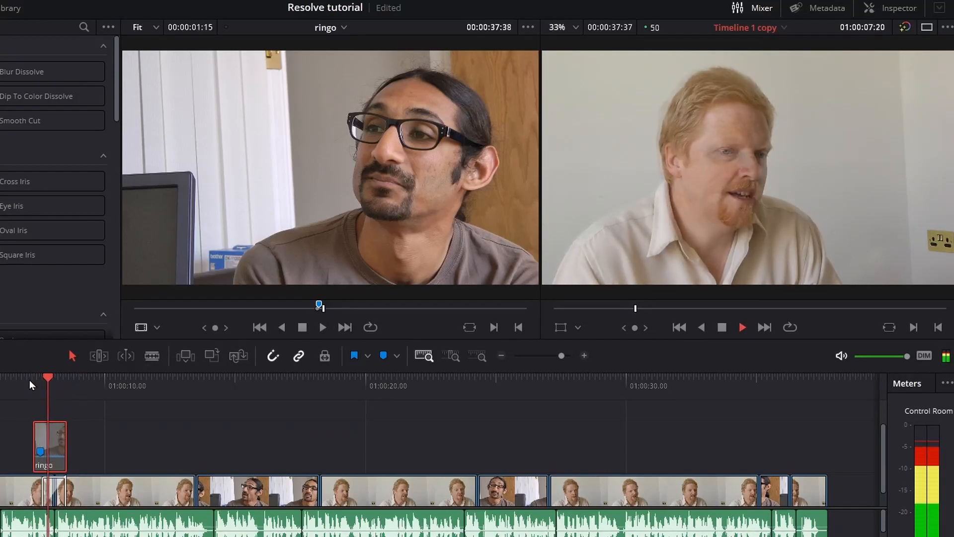
key("space")
left_click(56, 382)
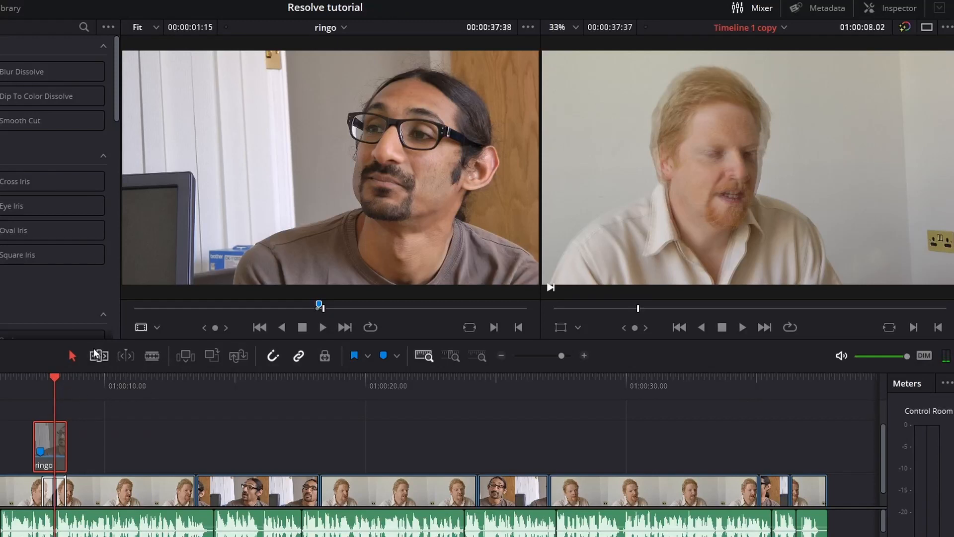
Step: Put the Smooth Cut back on the edit in place of the Cross Dissolve and check the frame at 01:00:08.05
double_click(6, 121)
left_click(22, 384)
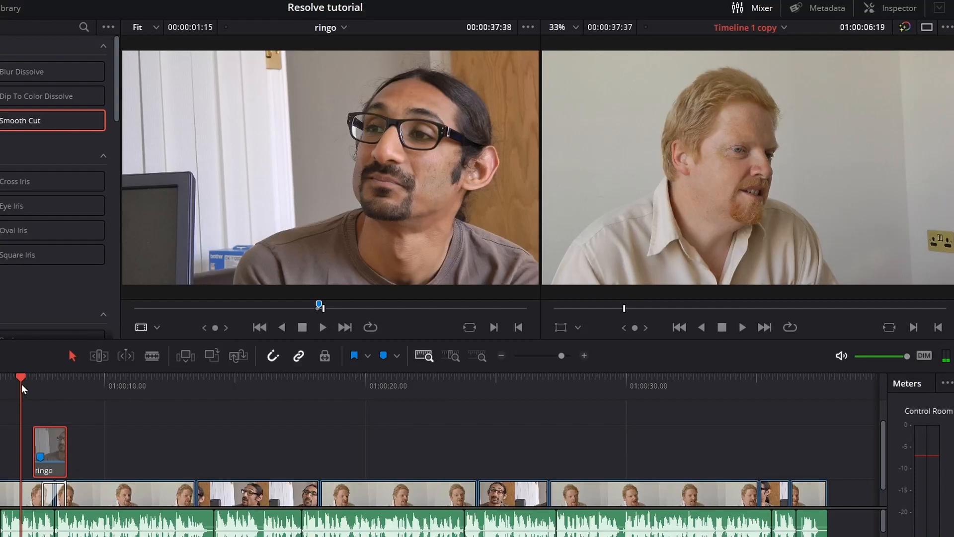
left_click_drag(882, 470, 883, 491)
left_click(49, 385)
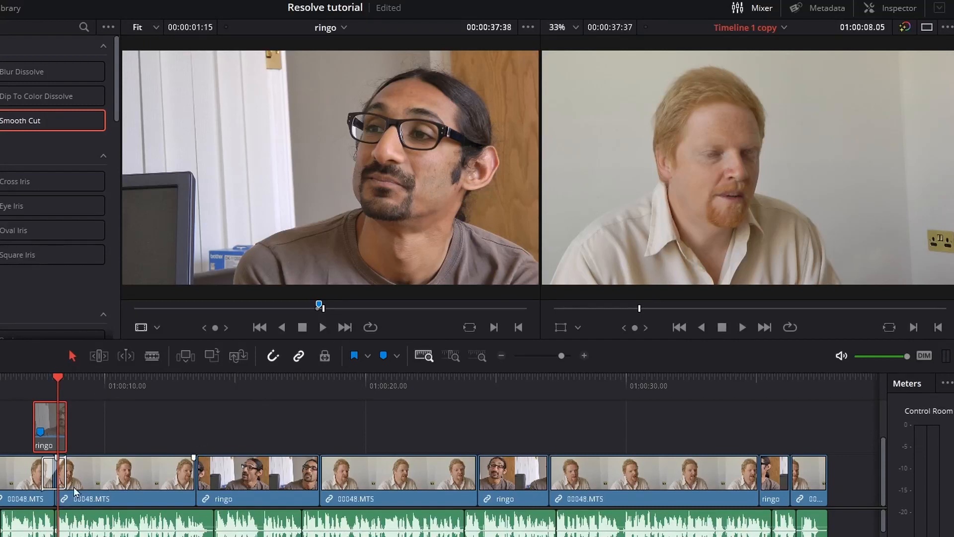
Step: Shorten the Smooth Cut on Video 1 to about half its length and play back the edit
left_click(64, 473)
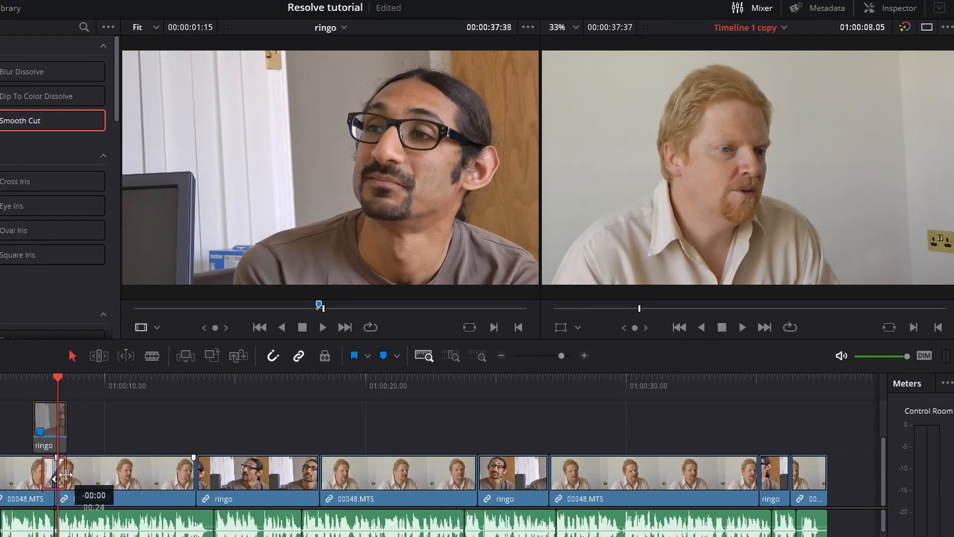
key("shift+z")
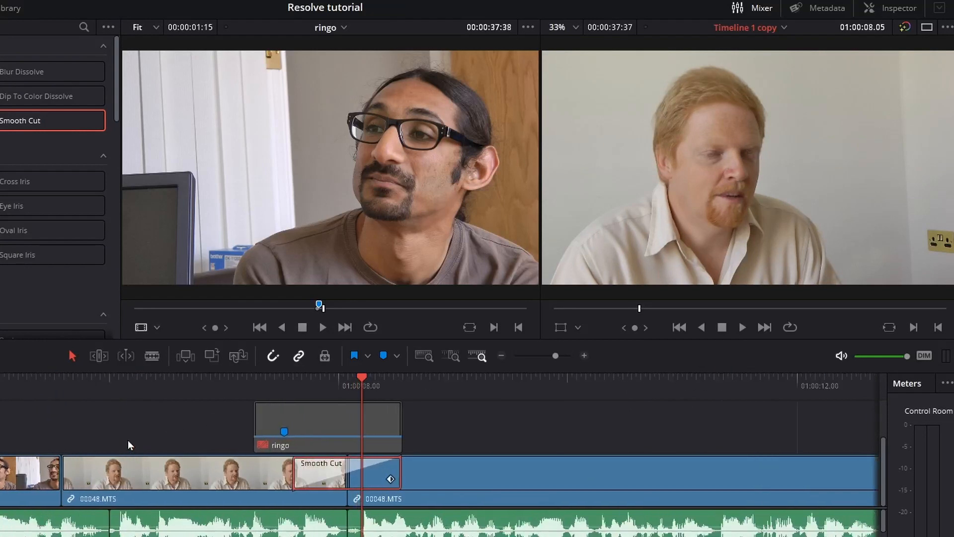
key("ctrl+minus")
left_click_drag(256, 475, 298, 467)
left_click(257, 385)
key("space")
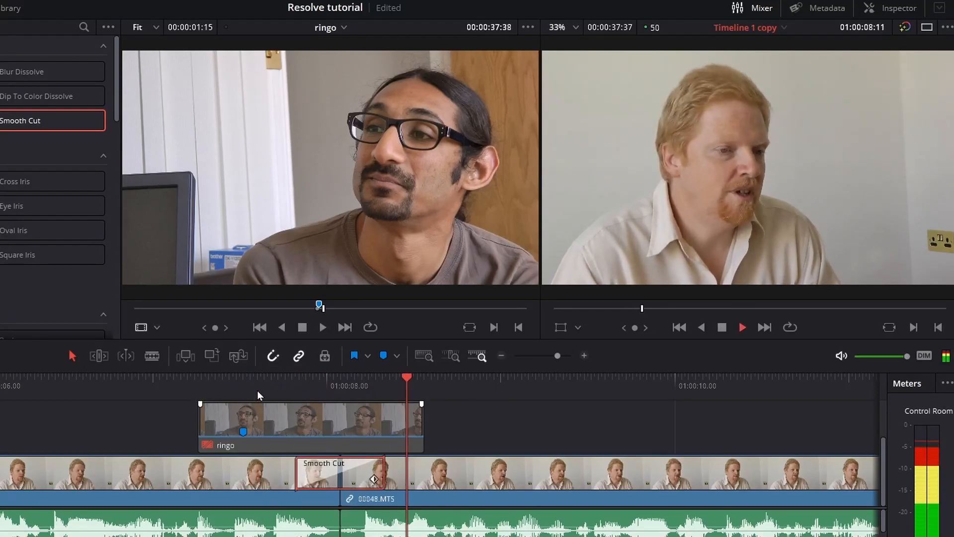
left_click_drag(258, 390, 183, 392)
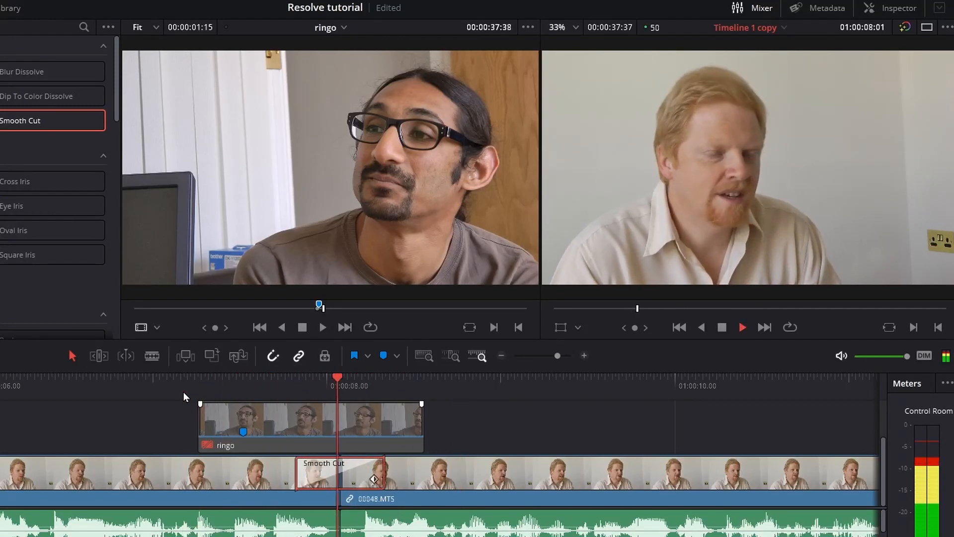
Step: Shorten the Smooth Cut further to 10 frames and play back the edit from before the ringo shot
left_click_drag(367, 404, 267, 412)
left_click_drag(384, 477, 356, 479)
left_click(239, 389)
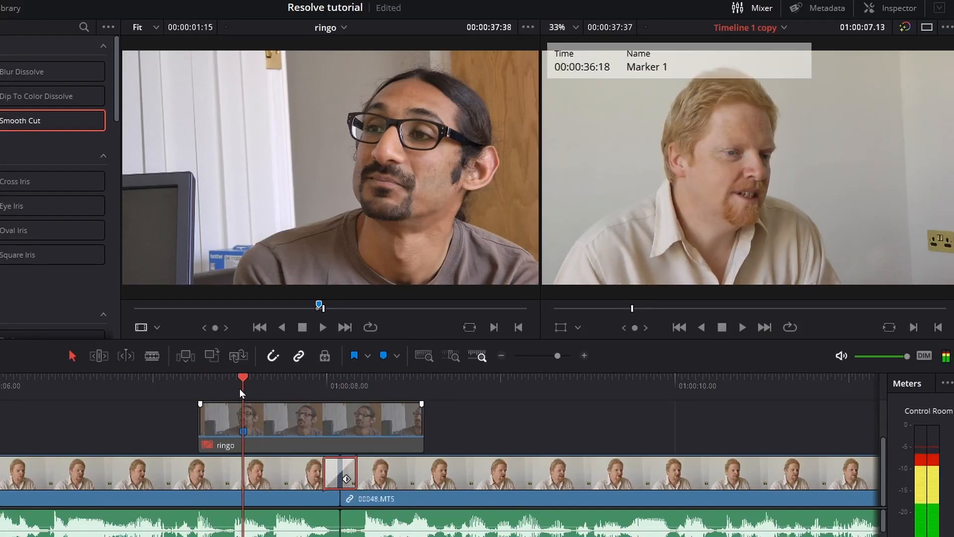
key("space")
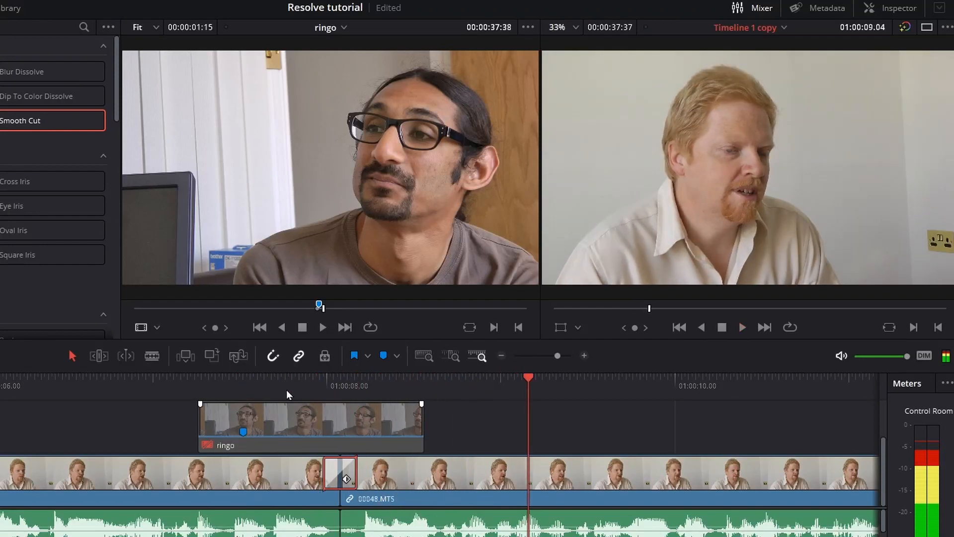
left_click(283, 388)
left_click_drag(283, 389, 59, 388)
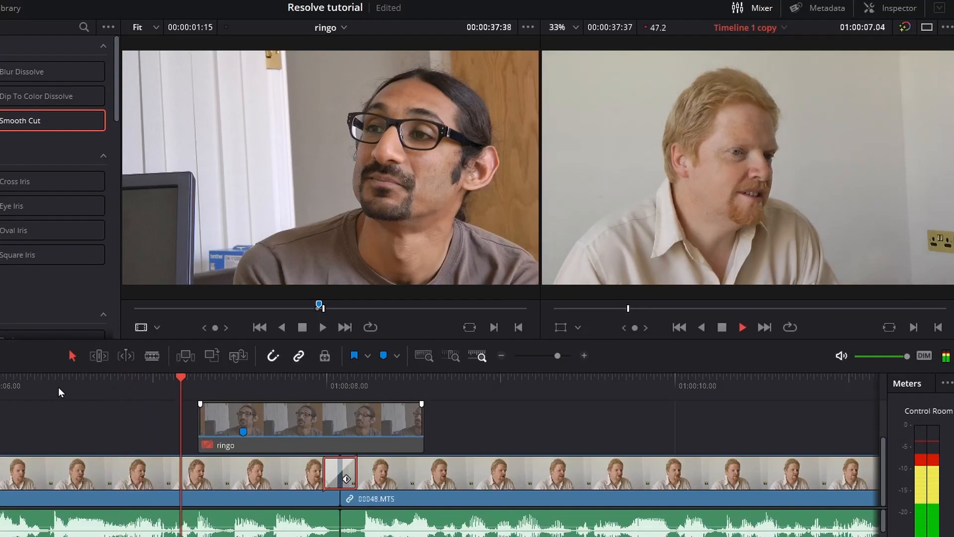
key("space")
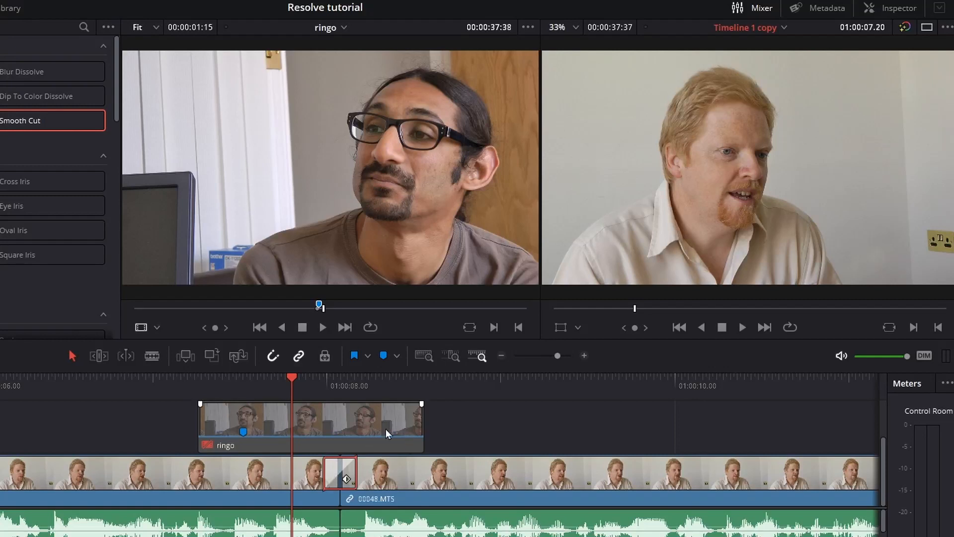
Step: Move the playhead to 01:00:07:24, open the Inspector and examine the video and audio settings of the second 00048.MTS clip
mouse_move(341, 381)
left_mouse_down()
mouse_move(354, 381)
mouse_move(323, 387)
left_mouse_up()
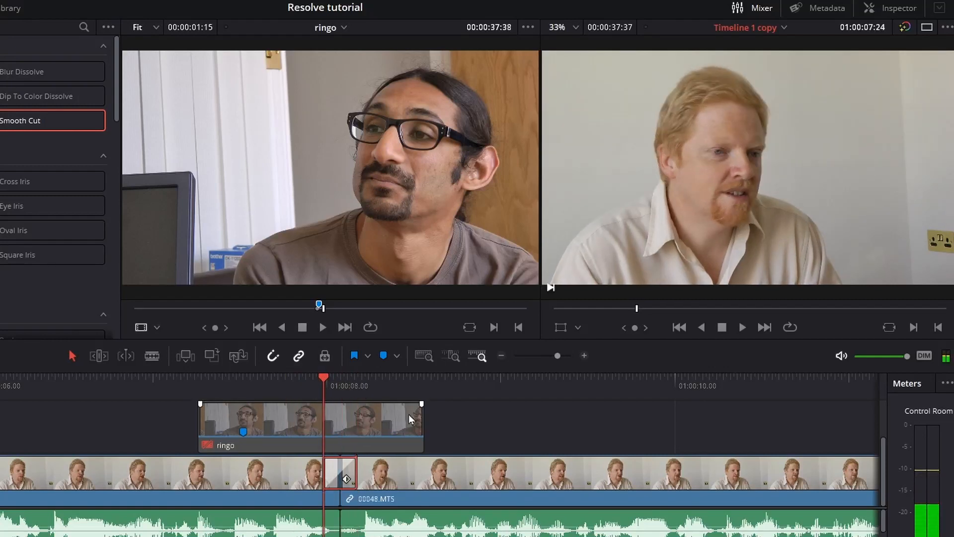
left_click(886, 8)
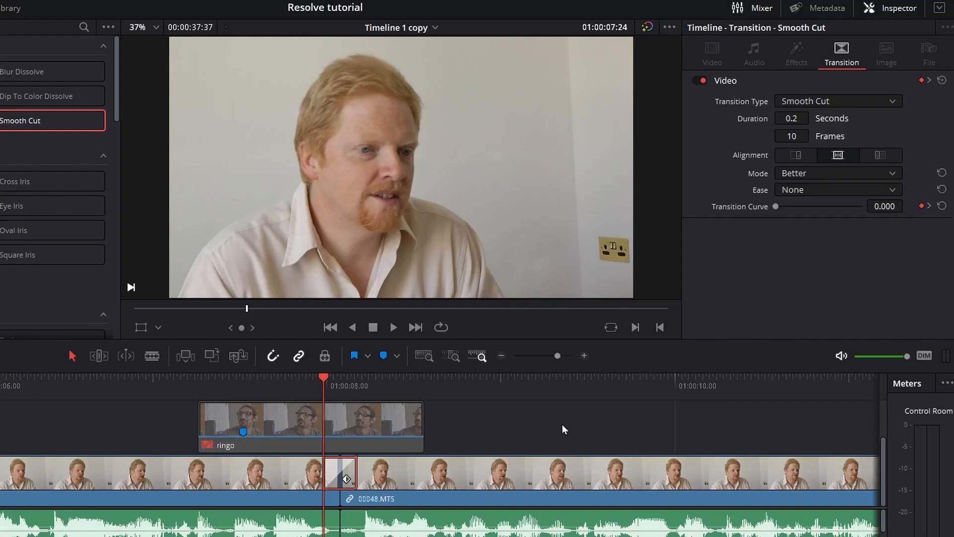
left_click(538, 482)
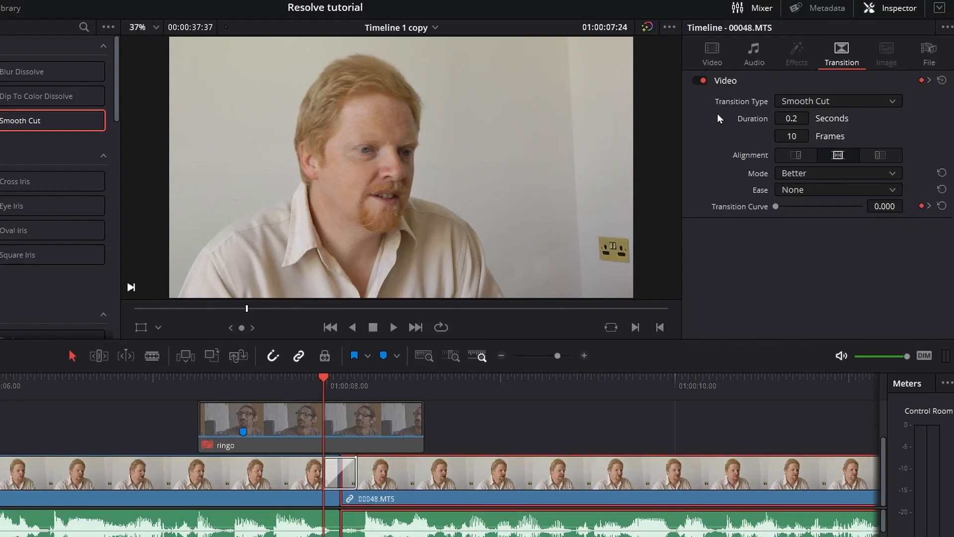
scroll(773, 200, "down", 3)
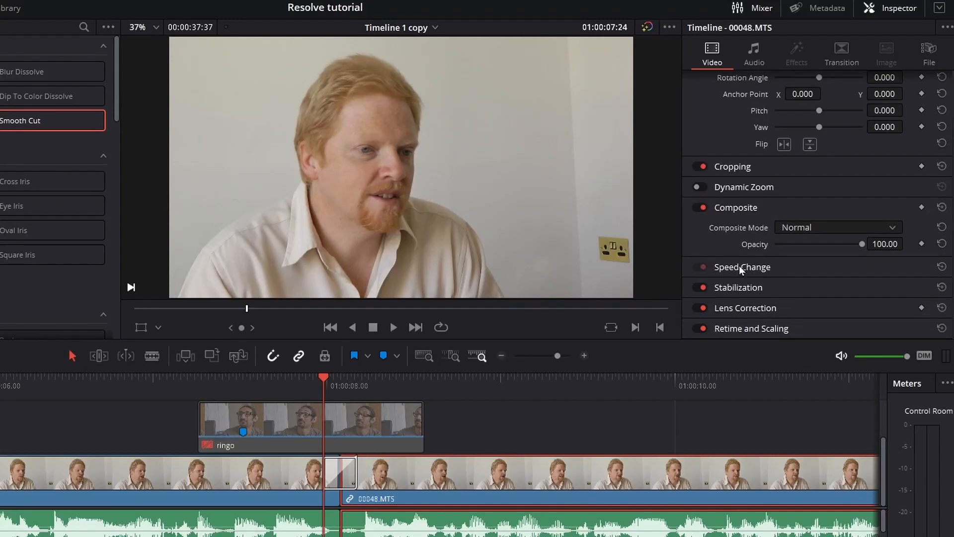
left_click(754, 55)
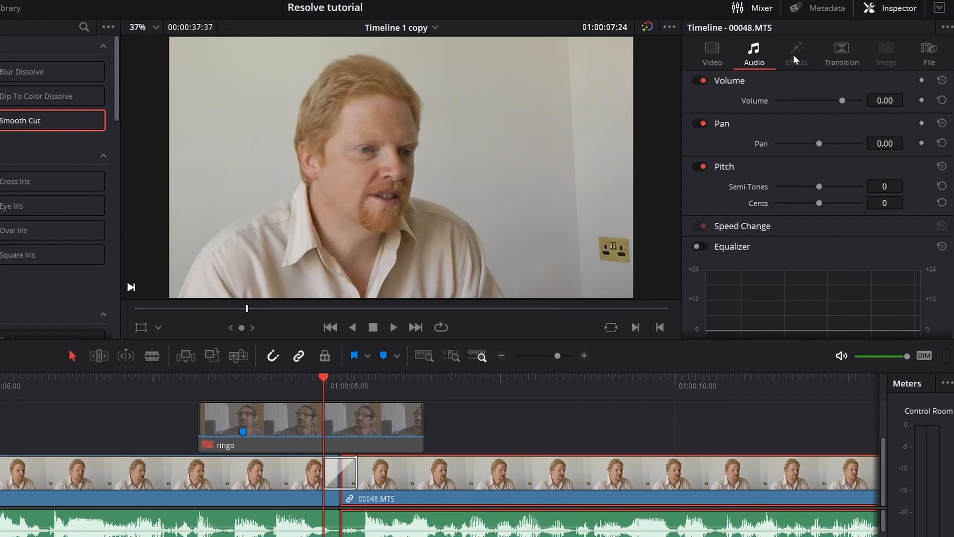
Step: Select the Smooth Cut in the timeline and examine the transition types it could be changed to
left_click(333, 475)
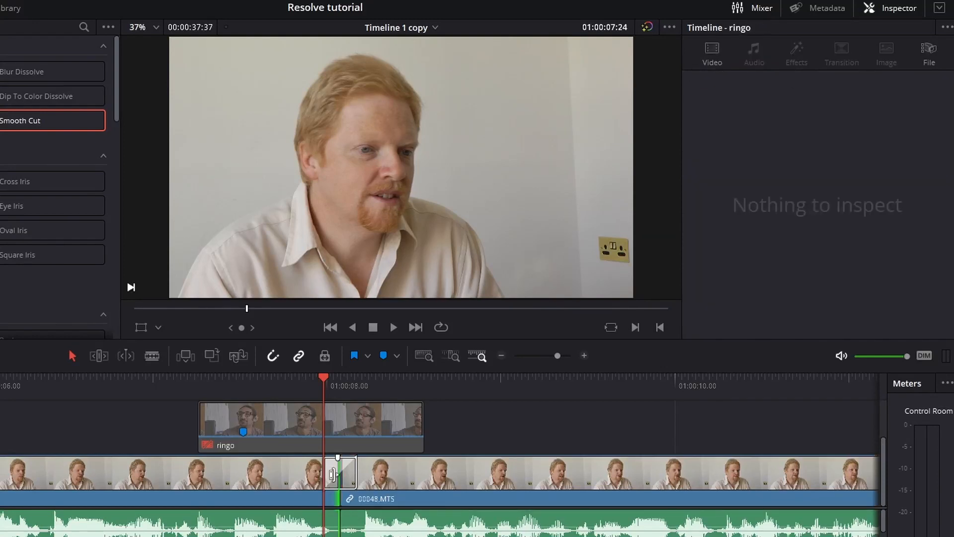
left_click(347, 475)
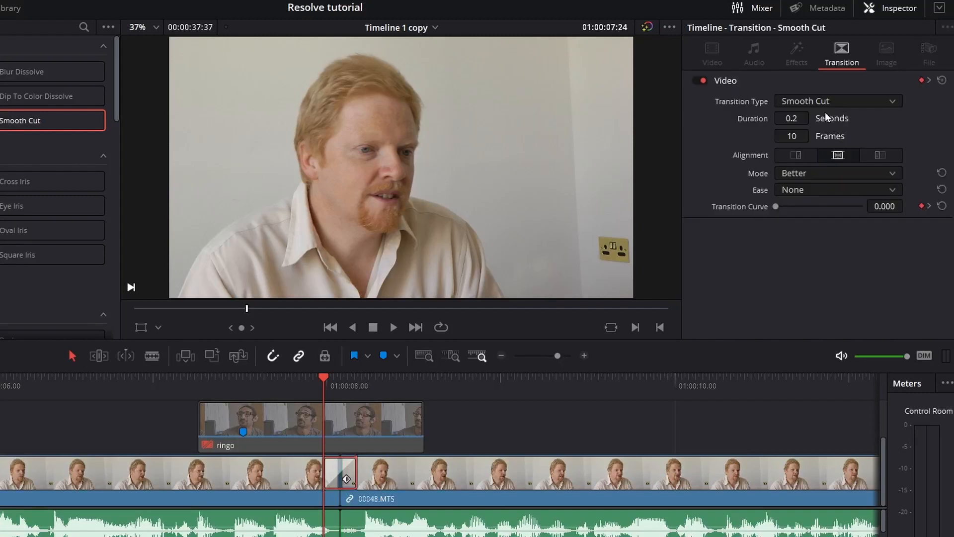
left_click(872, 100)
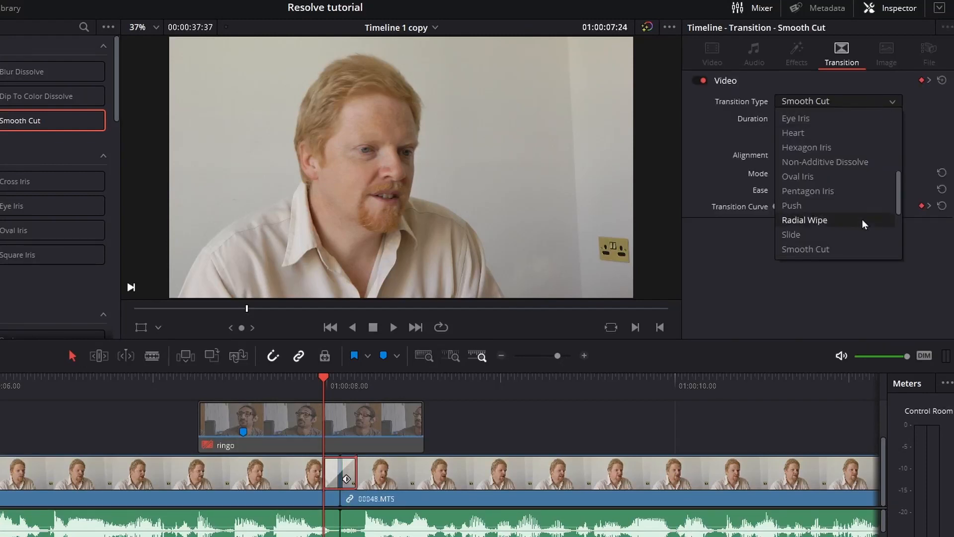
left_click(951, 120)
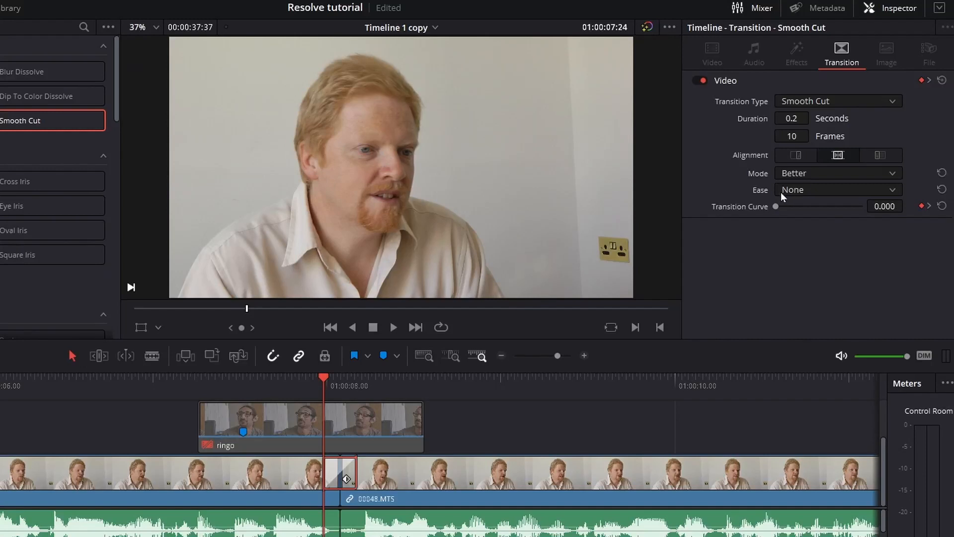
Step: Try the different alignments of the Smooth Cut on the edit and return it to centred
left_click(789, 155)
left_click(837, 155)
left_click(880, 154)
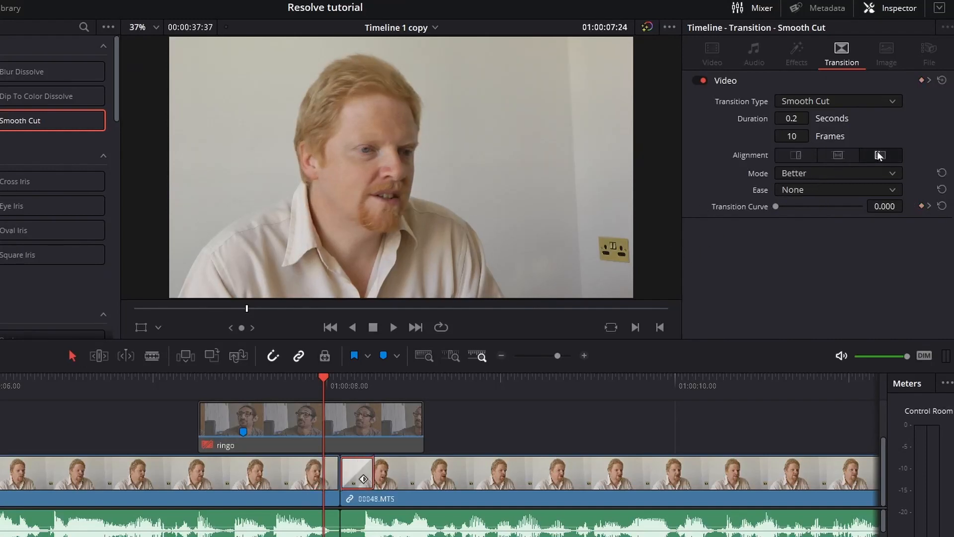
left_click(838, 156)
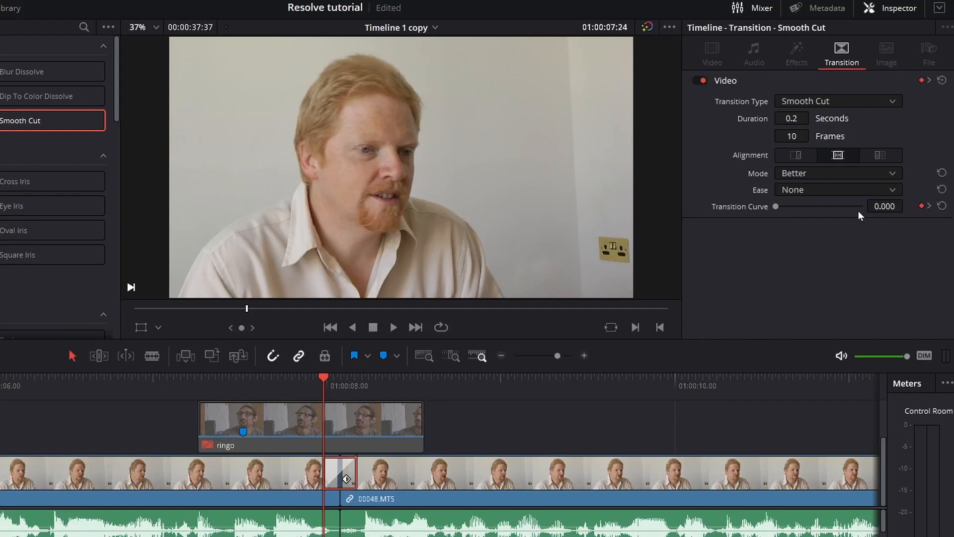
Step: Examine the Mode and Ease options of the Smooth Cut, keeping Mode at Better and Ease at None
left_click(787, 170)
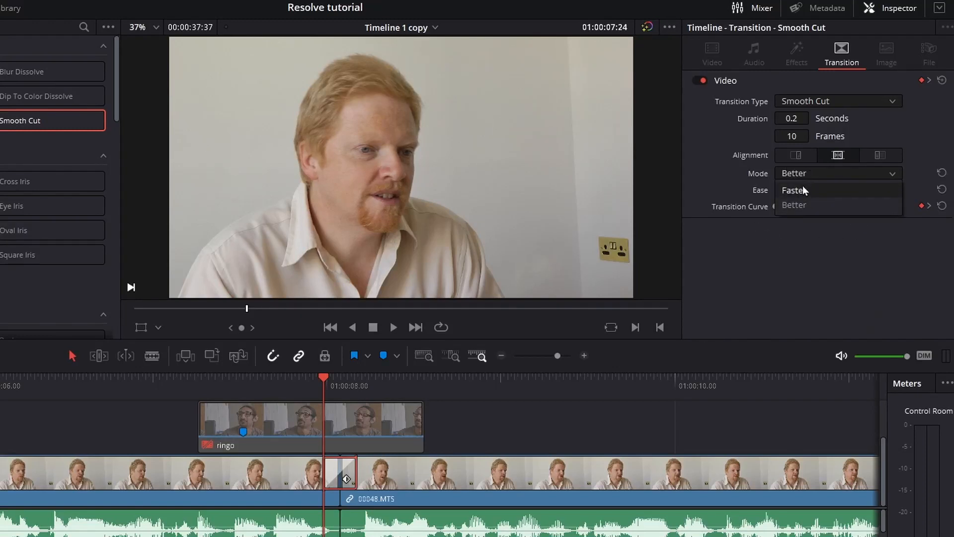
left_click(798, 205)
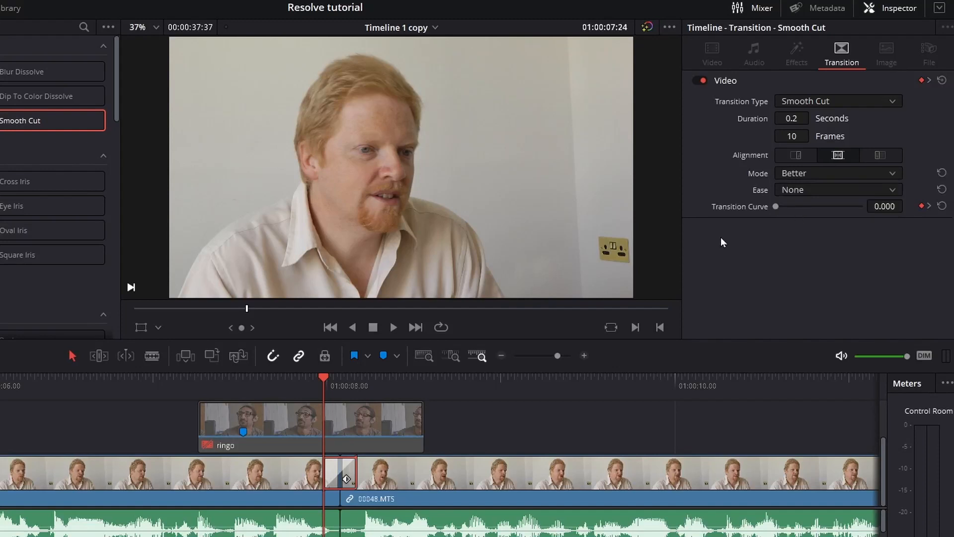
left_click(817, 191)
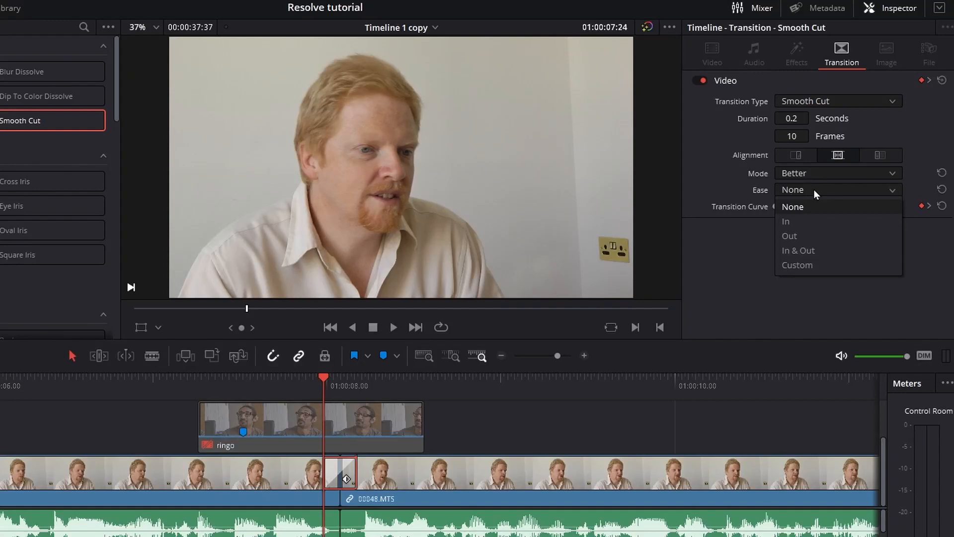
left_click(812, 189)
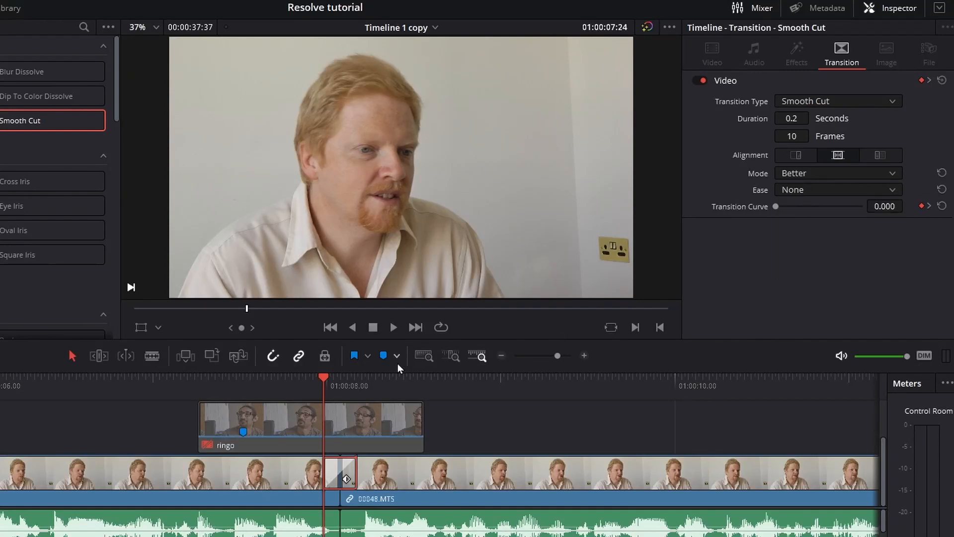
Step: Play back the Smooth Cut from the start of the ringo clip and return the playhead to 01:00:07:06
mouse_move(310, 389)
left_mouse_down()
mouse_move(238, 392)
mouse_move(410, 393)
mouse_move(238, 417)
mouse_move(487, 398)
mouse_move(199, 395)
left_mouse_up()
key("space")
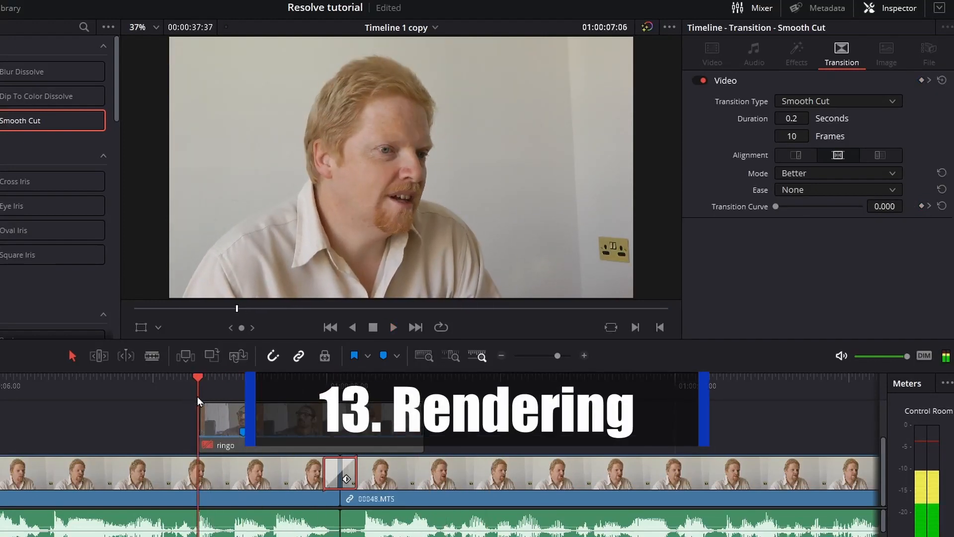
key("space")
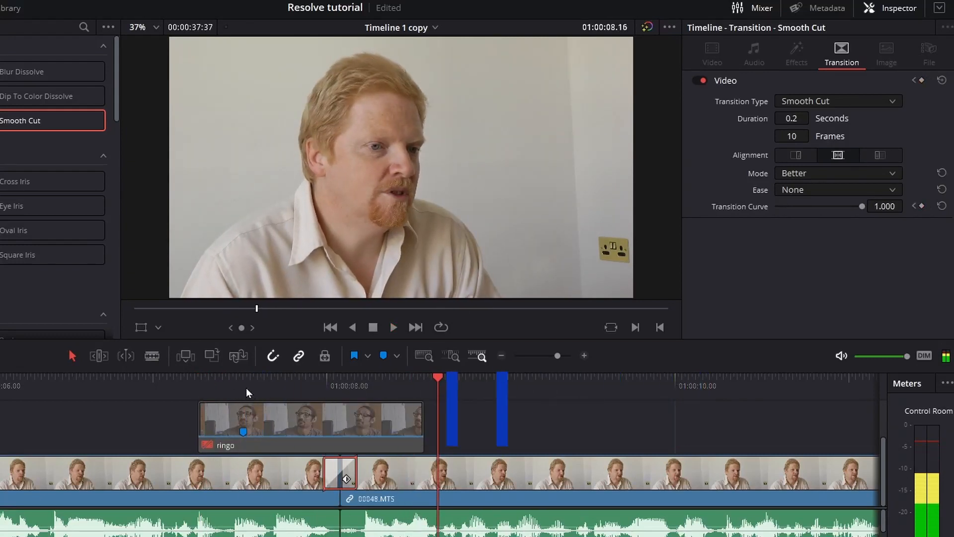
left_click(192, 394)
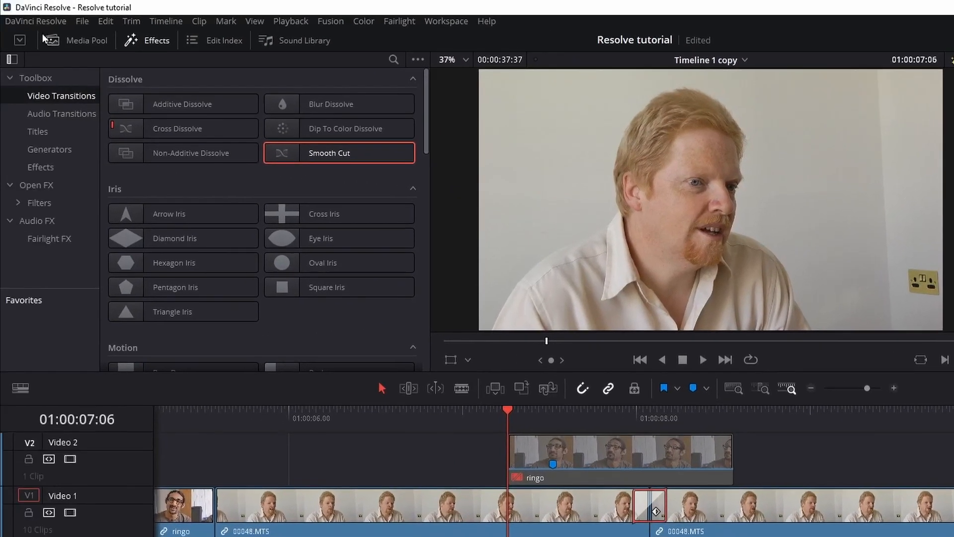
Step: Open the system preferences and examine the memory and GPU configuration
left_click(38, 21)
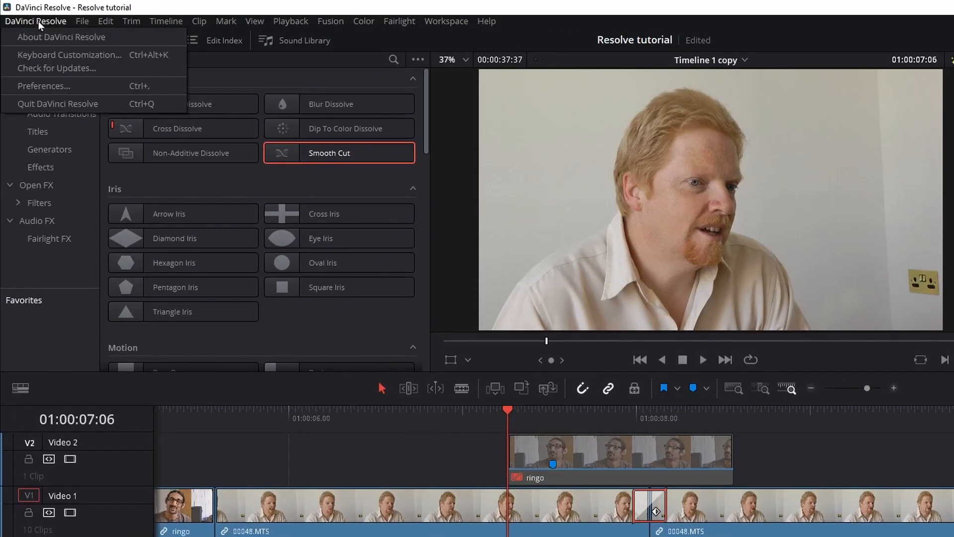
left_click(47, 84)
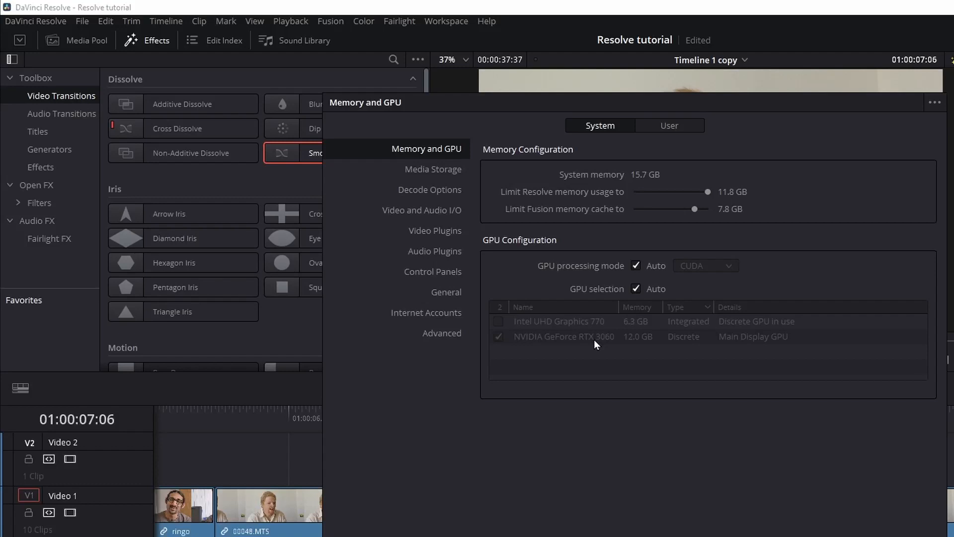
left_click_drag(437, 101, 401, 66)
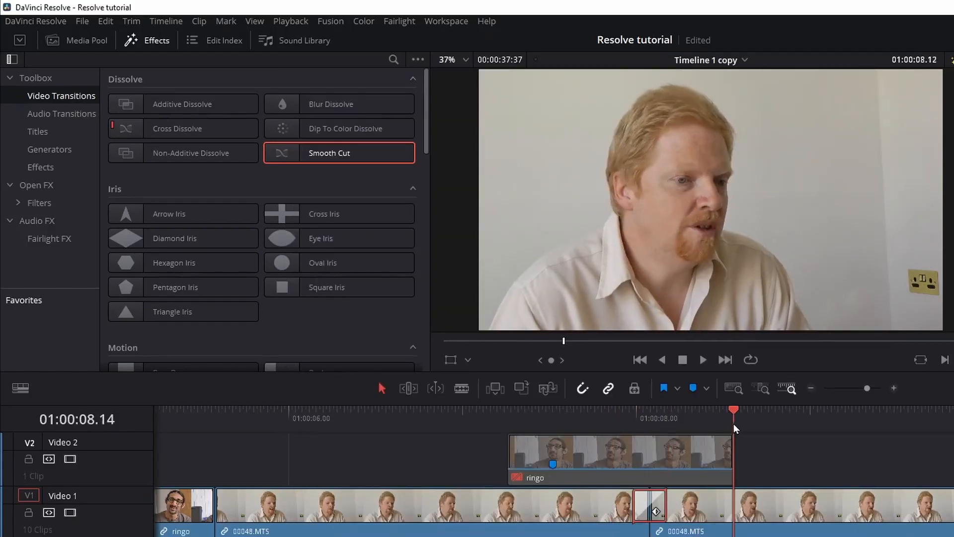
Step: Replay the 10-frame Smooth Cut from before the ringo clip and park the playhead at the transition's start, 01:00:07:24
left_click_drag(733, 424, 590, 419)
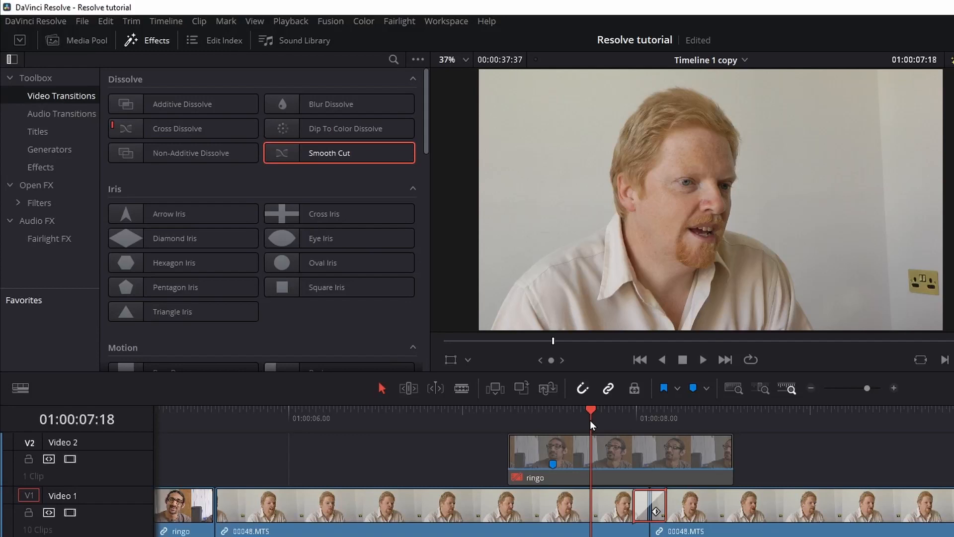
mouse_move(598, 409)
left_mouse_down()
mouse_move(437, 418)
mouse_move(713, 427)
mouse_move(614, 447)
mouse_move(443, 445)
mouse_move(567, 447)
mouse_move(534, 422)
mouse_move(476, 423)
left_mouse_up()
key("space")
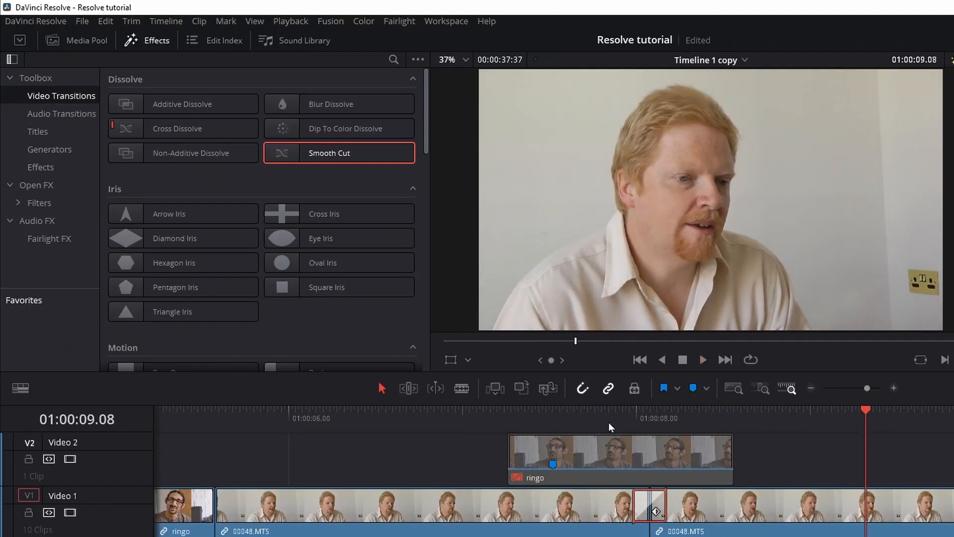
left_click_drag(608, 422, 484, 419)
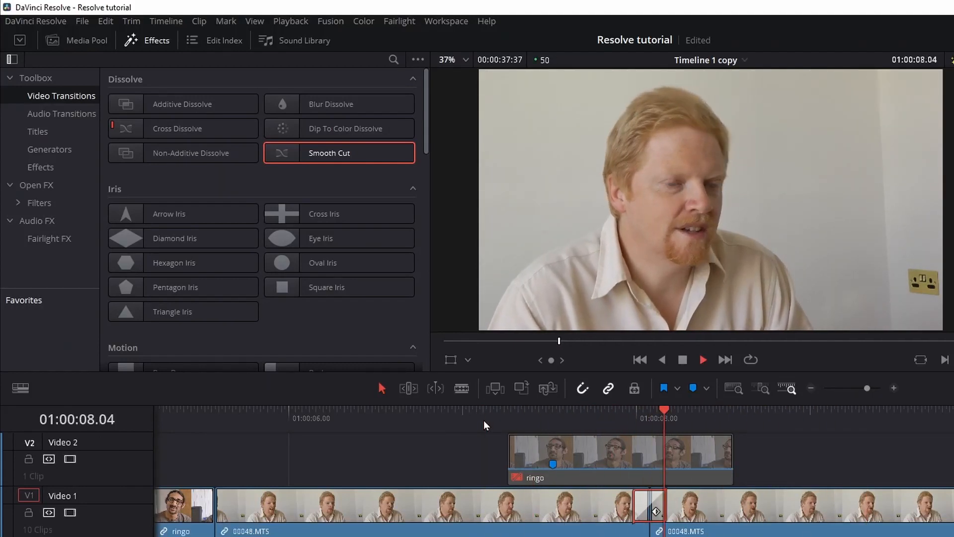
key("space")
left_click_drag(588, 416, 633, 427)
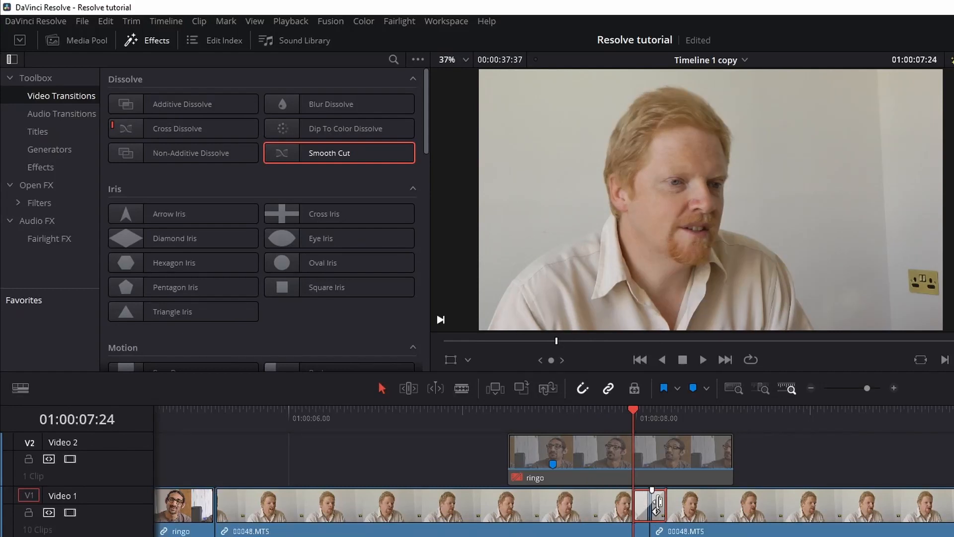
Step: Lengthen the Smooth Cut on the timeline to about half a second and play it back from before the ringo clip
left_click_drag(635, 506, 603, 505)
left_click(593, 421)
left_click(486, 428)
key("space")
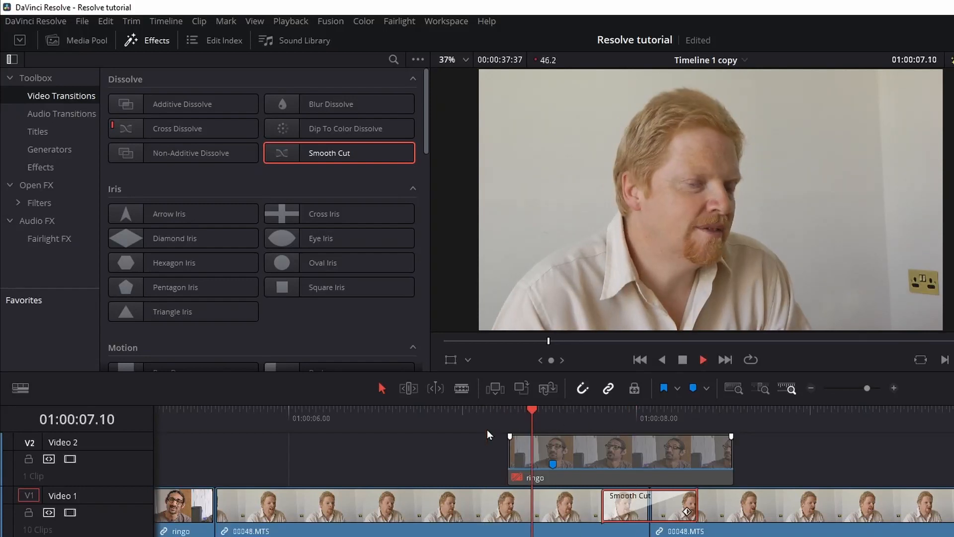
key("space")
left_click_drag(538, 430, 425, 430)
key("space")
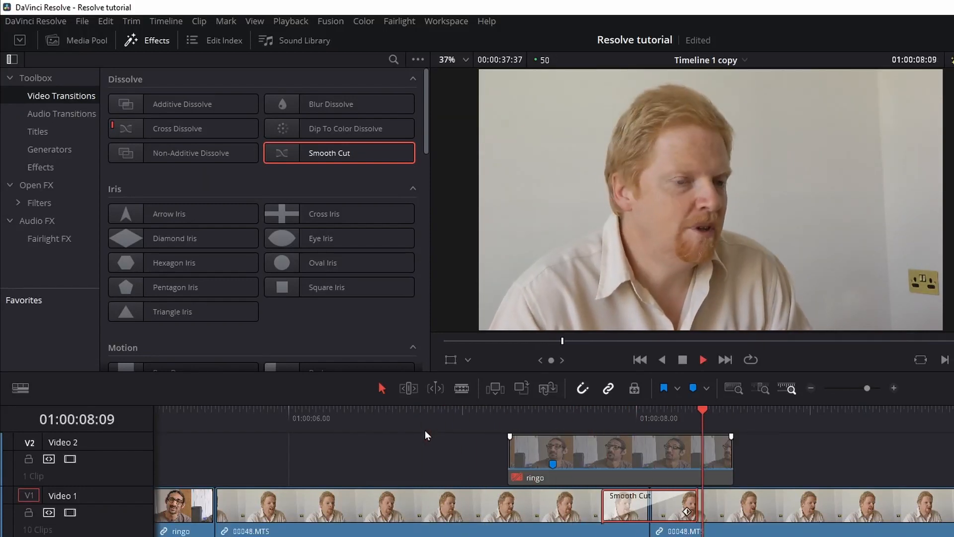
Step: Play through the lengthened Smooth Cut again while checking the viewer's playback frame rate, and park the playhead at 01:00:08.02
left_click_drag(591, 431, 518, 444)
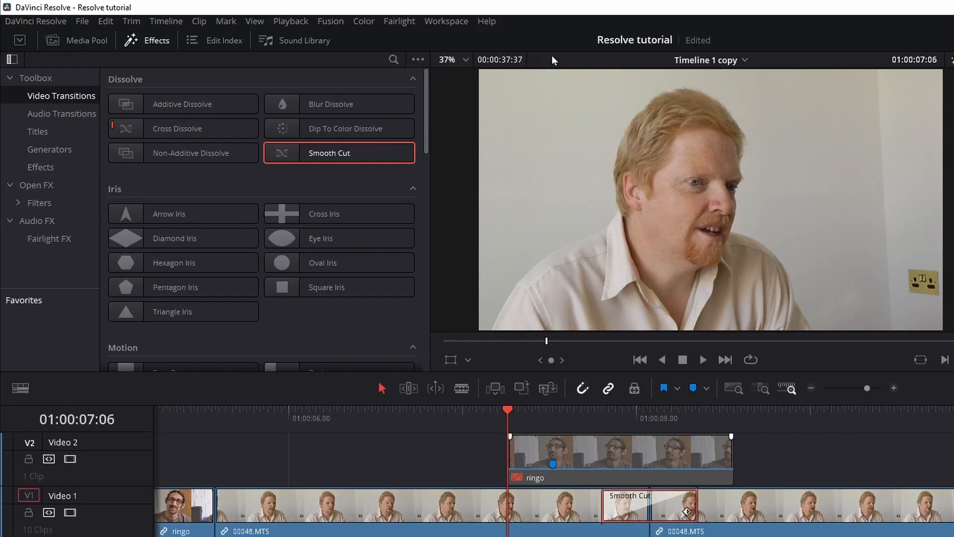
left_click_drag(532, 421, 454, 420)
key("space")
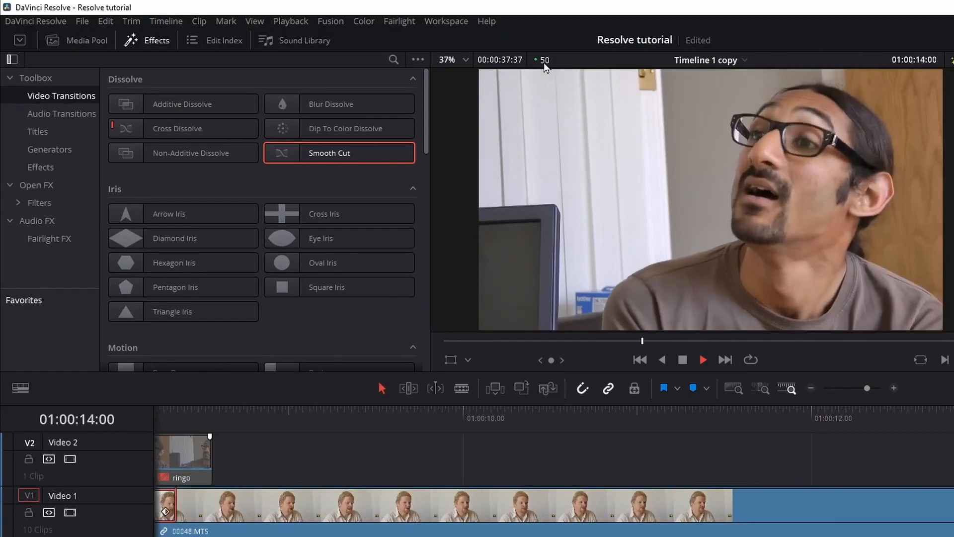
key("space")
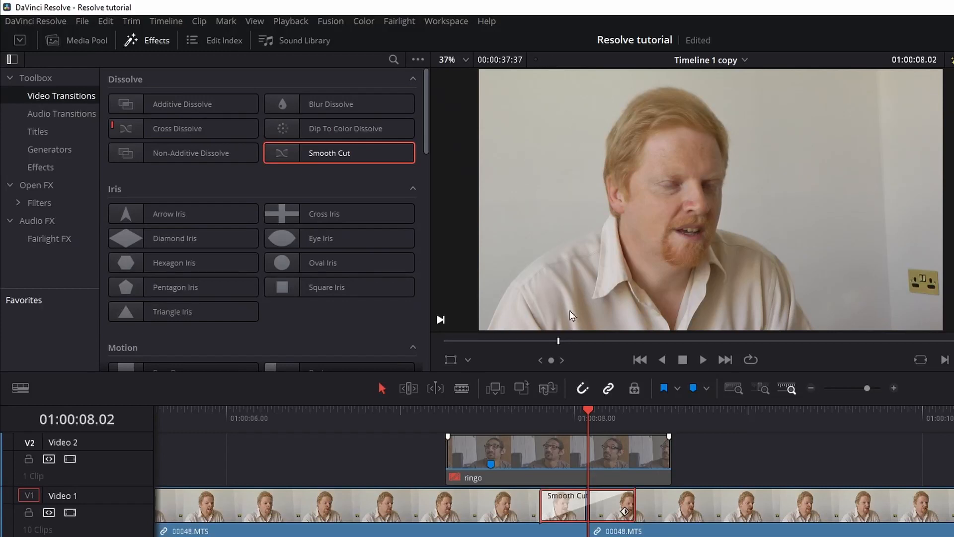
left_click_drag(574, 420, 445, 418)
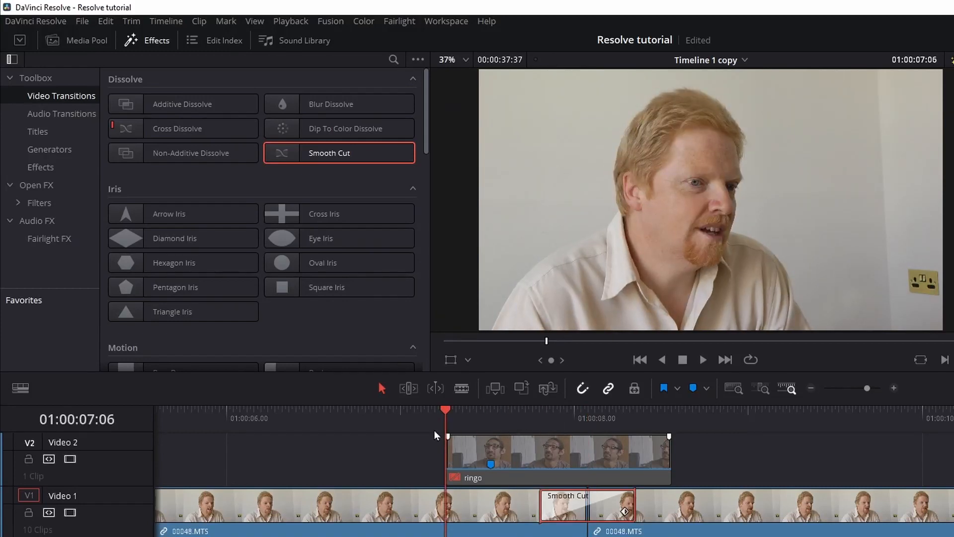
key("space")
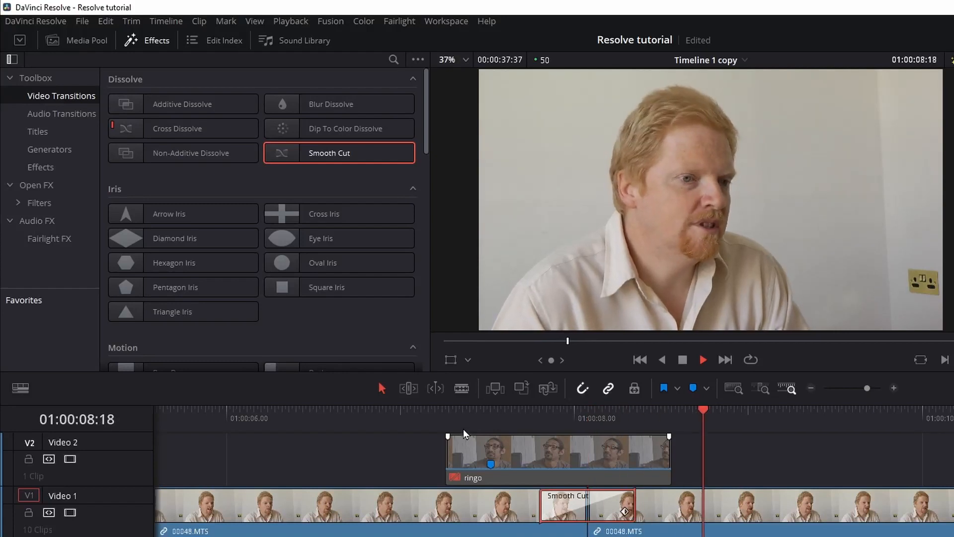
left_click_drag(527, 419, 600, 418)
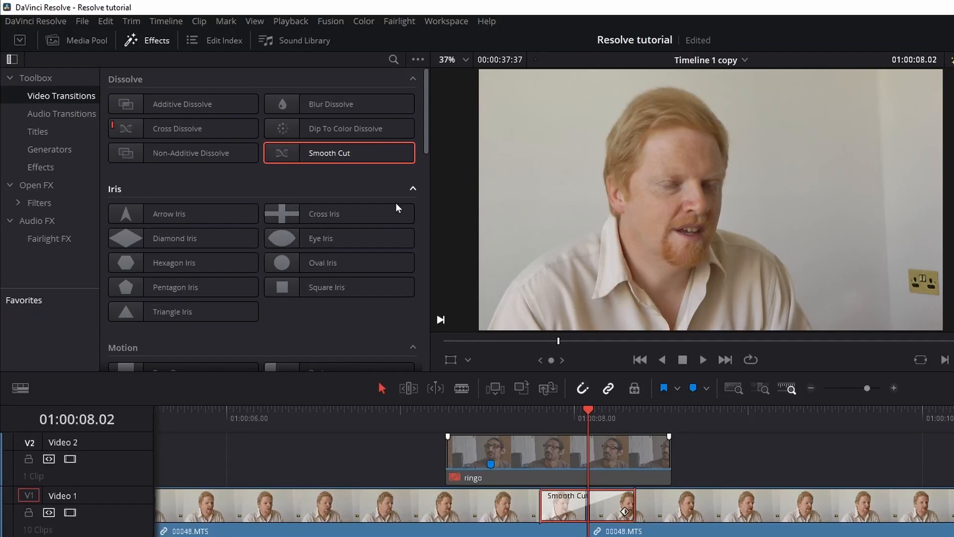
Step: Set the render cache to Smart and move the playhead to 01:00:07:03, ahead of the Smooth Cut, while it renders
left_click(291, 22)
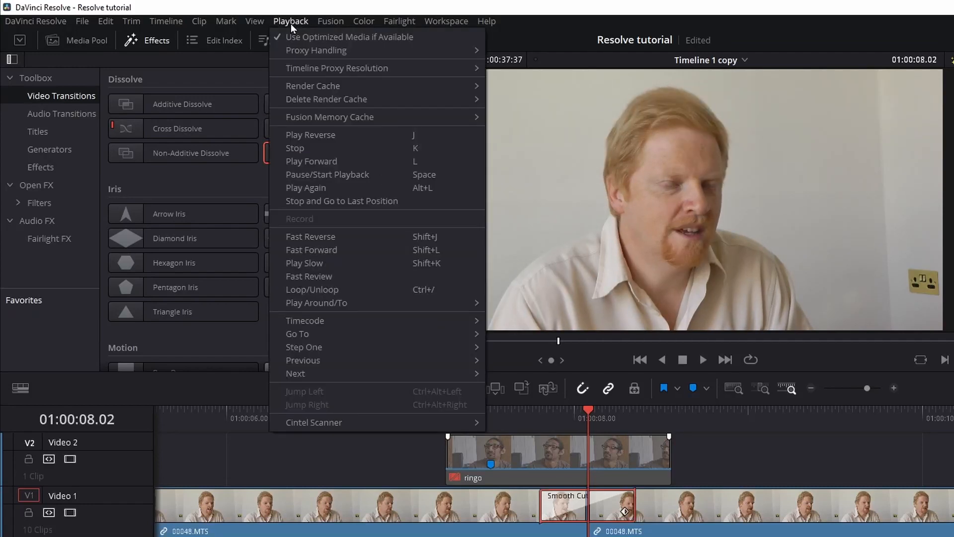
mouse_move(312, 86)
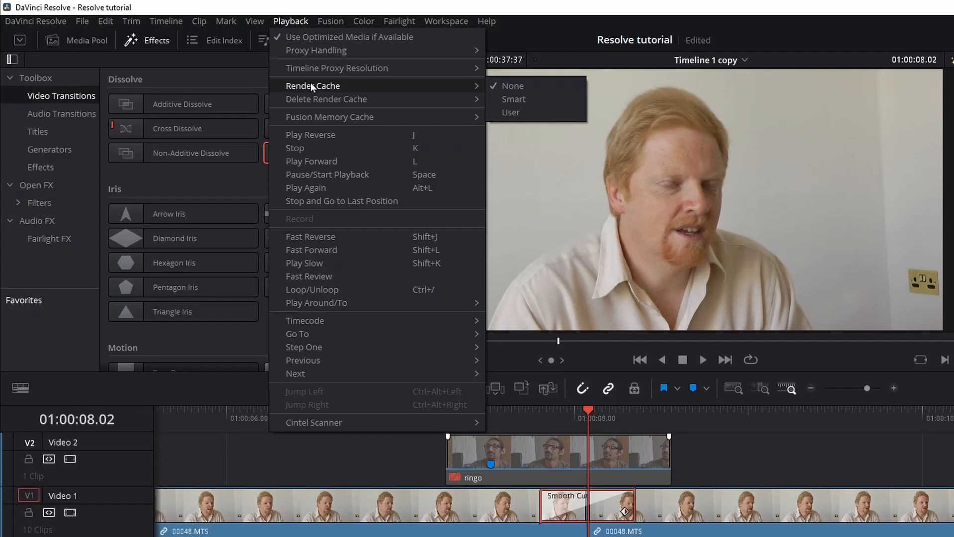
left_click(518, 101)
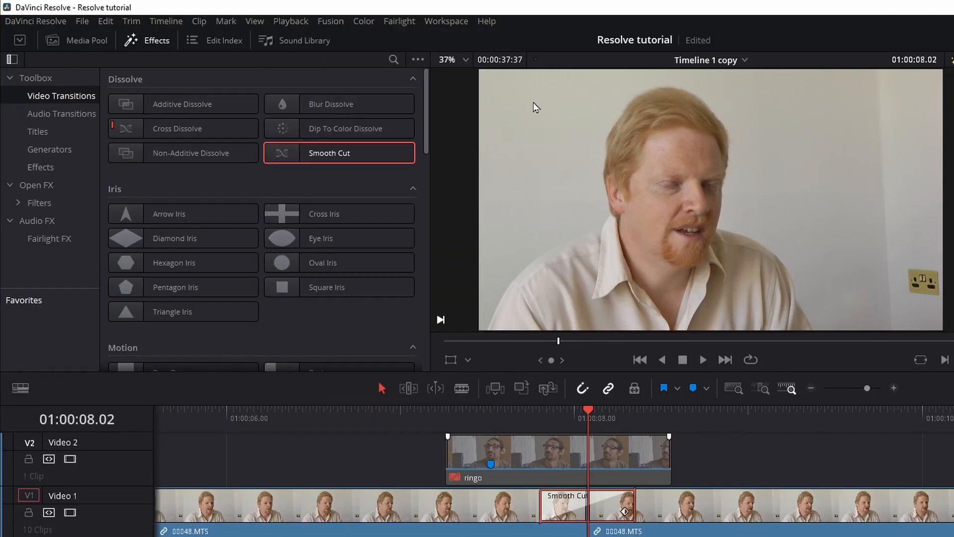
left_click(540, 420)
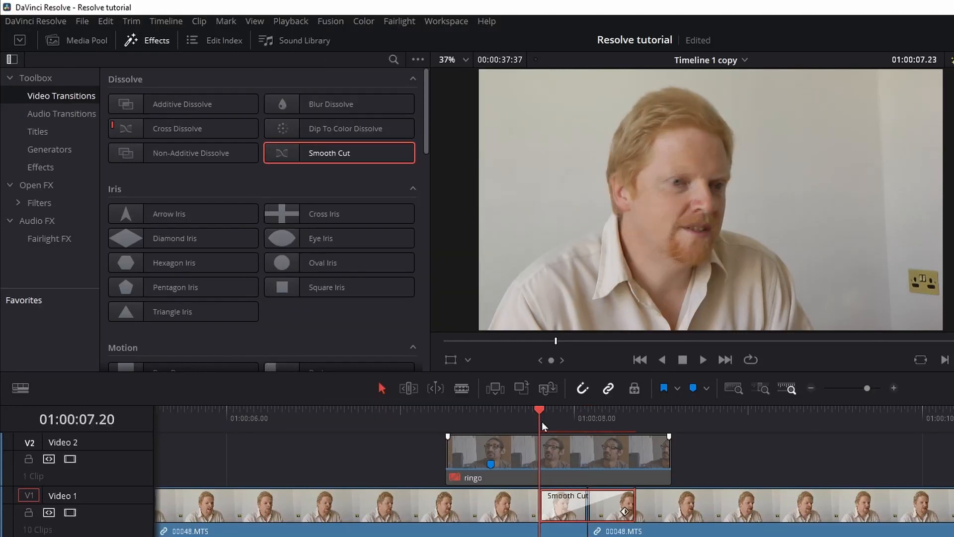
left_click_drag(538, 414, 425, 430)
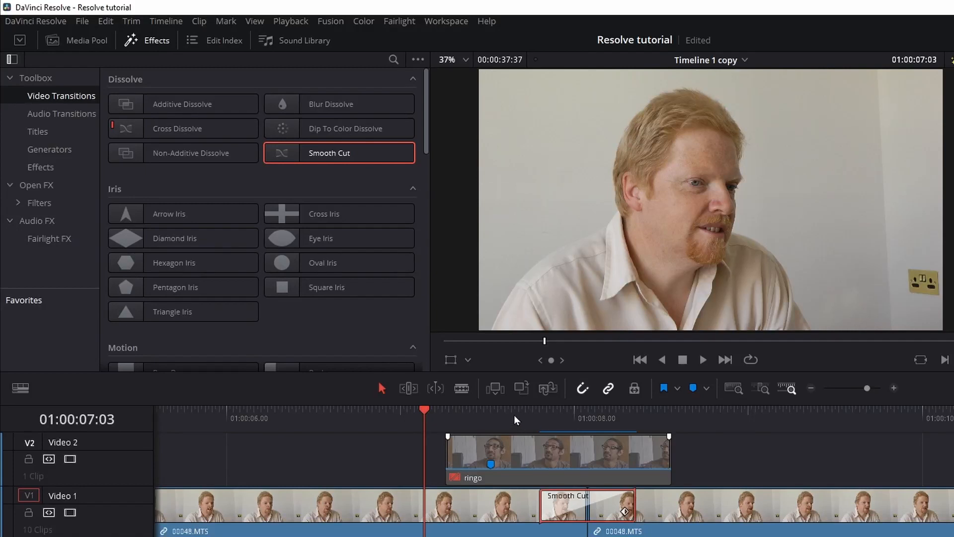
Step: Play back the rendered Smooth Cut from 01:00:06:21 and again from around the start of the ringo clip
left_click_drag(446, 421, 381, 427)
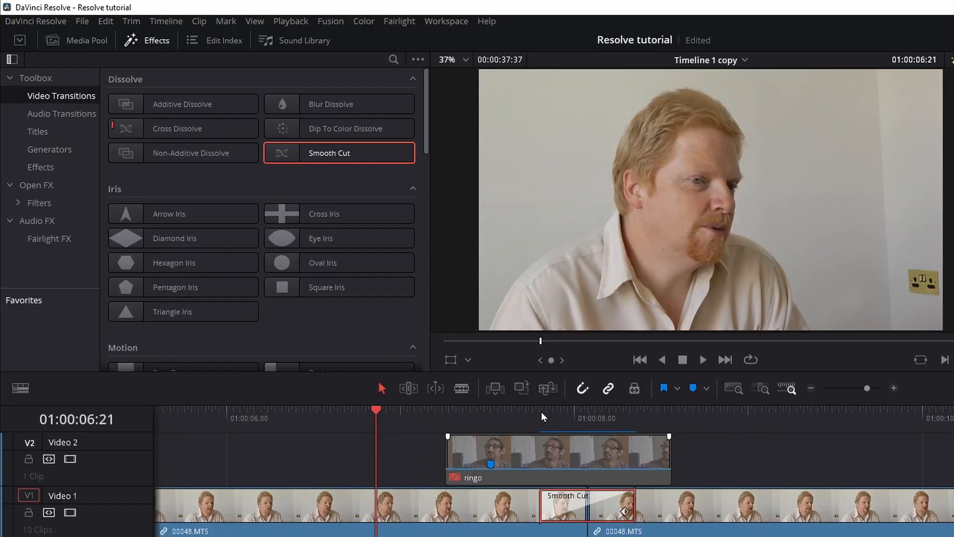
key("space")
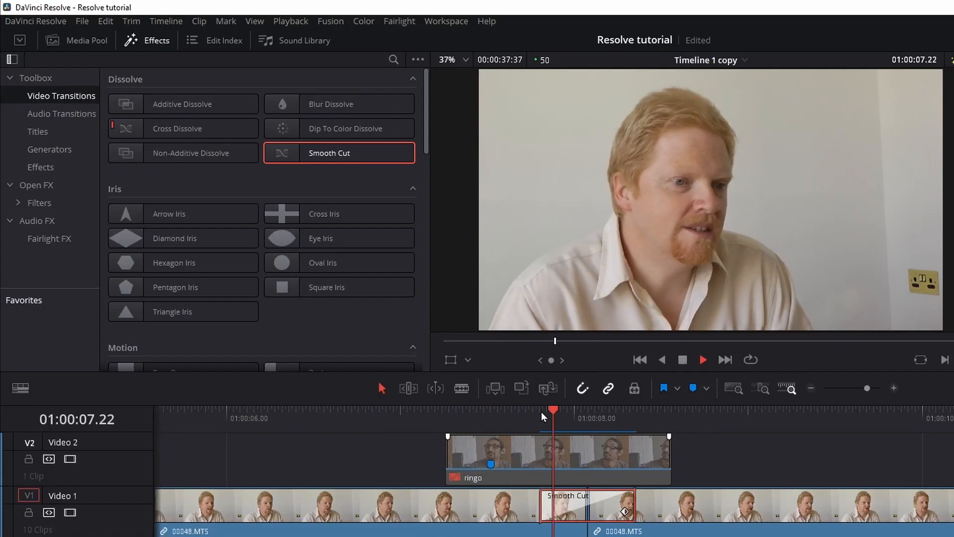
key("space")
left_click_drag(541, 413, 702, 414)
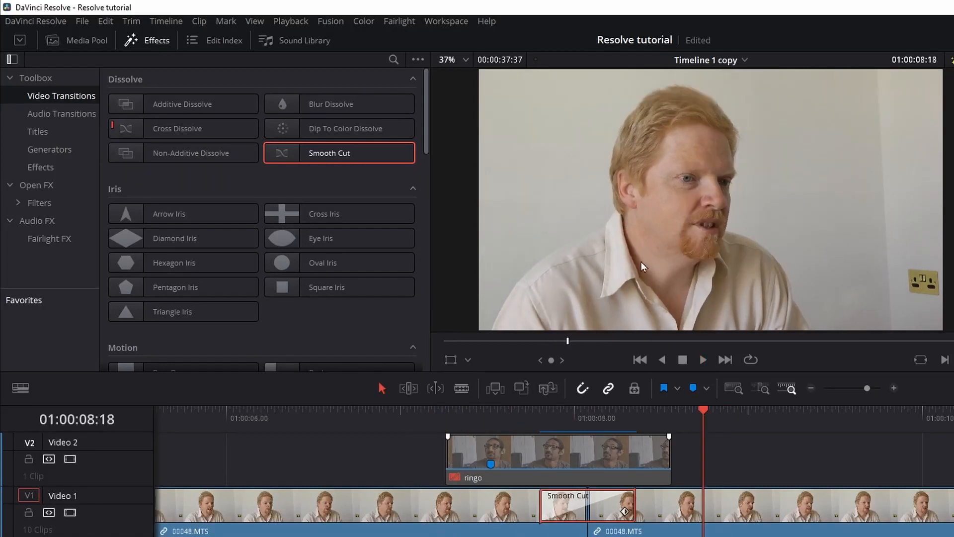
left_click_drag(561, 417, 466, 426)
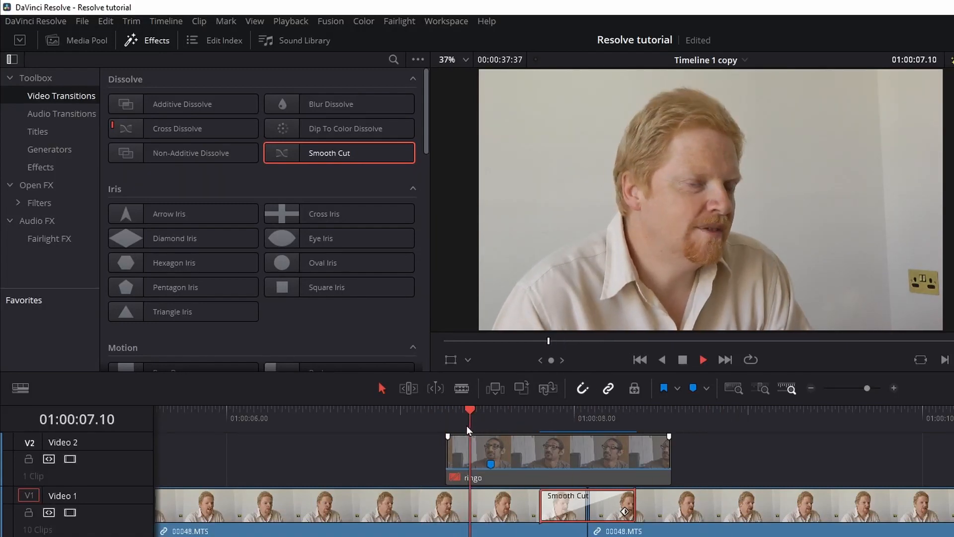
key("space")
key("space")
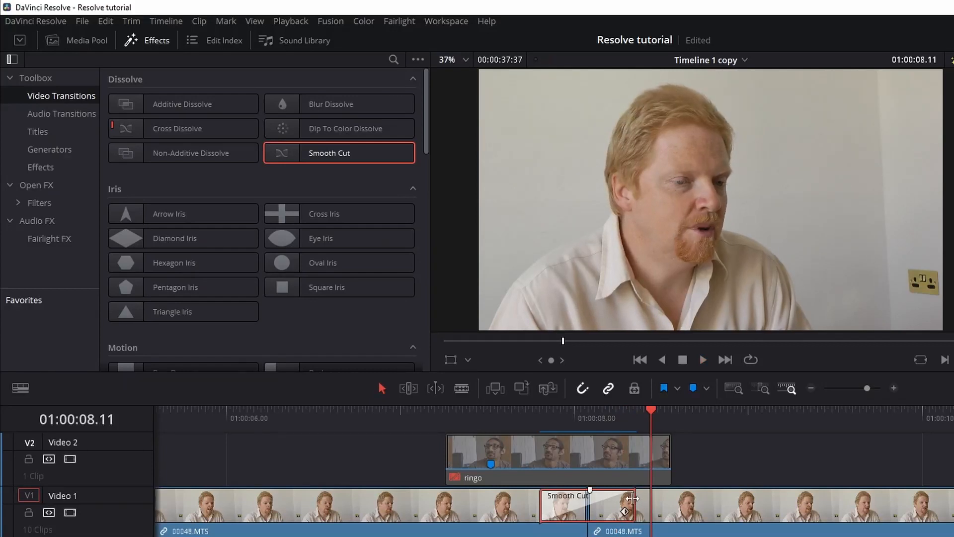
Step: Shorten the Smooth Cut to about 0.4 seconds so it re-renders, and play it back from before the ringo clip
left_click_drag(635, 500, 624, 500)
left_click_drag(547, 418, 378, 427)
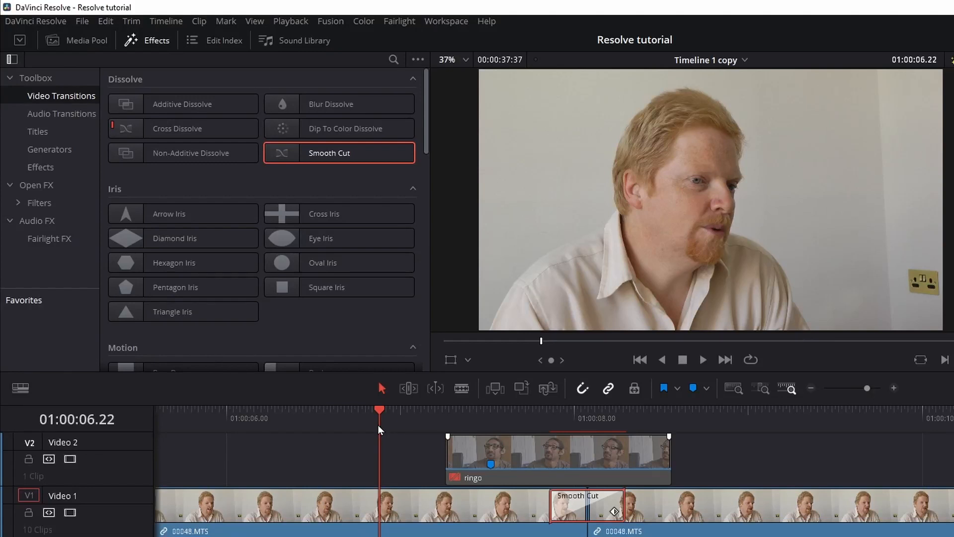
key("space")
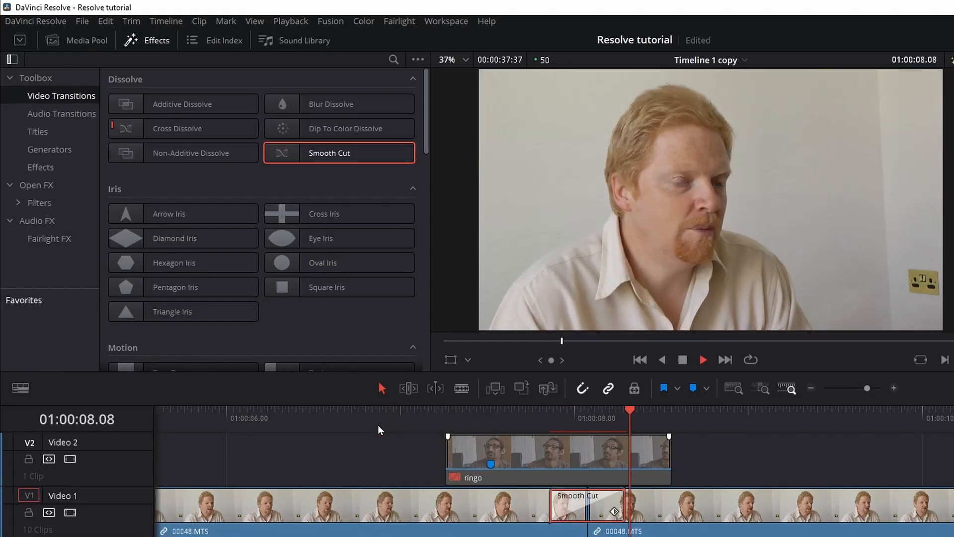
key("space")
left_click(411, 419)
key("space")
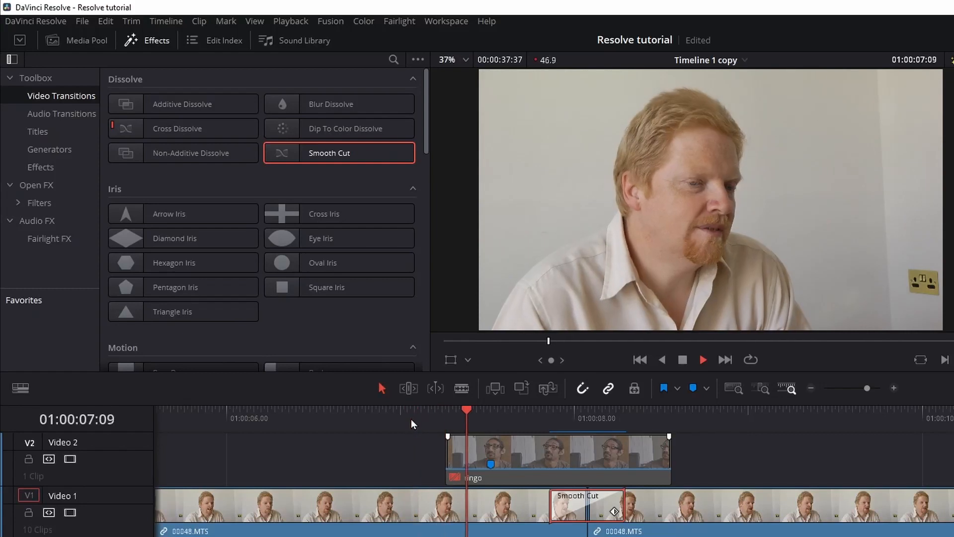
Step: Replay the shortened Smooth Cut from before the ringo clip and stop inside the transition at 01:00:07.24
key("space")
left_click_drag(485, 419, 343, 430)
key("space")
key("space")
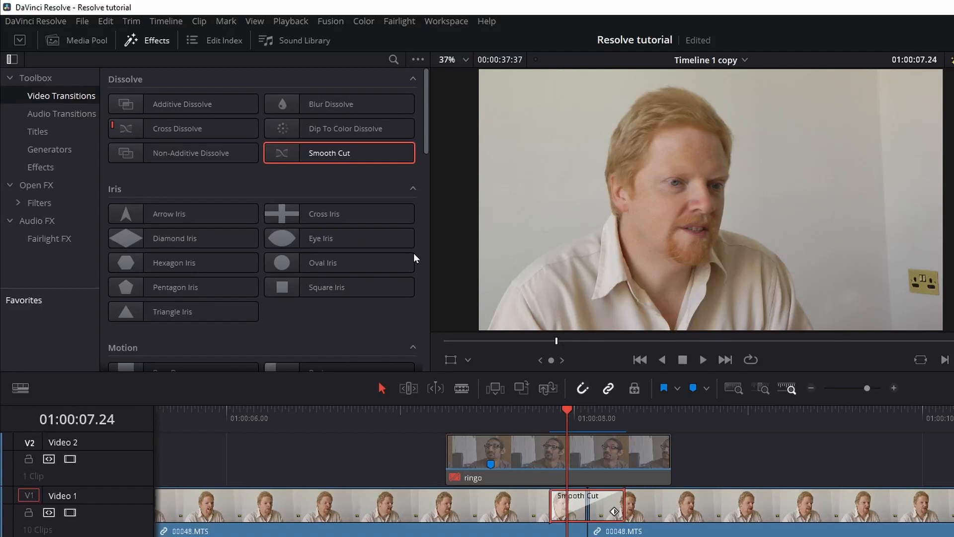
Step: Set the render cache to User, lengthen the Smooth Cut to about 0.7 seconds, and park the playhead ahead of it
left_click(291, 21)
mouse_move(400, 88)
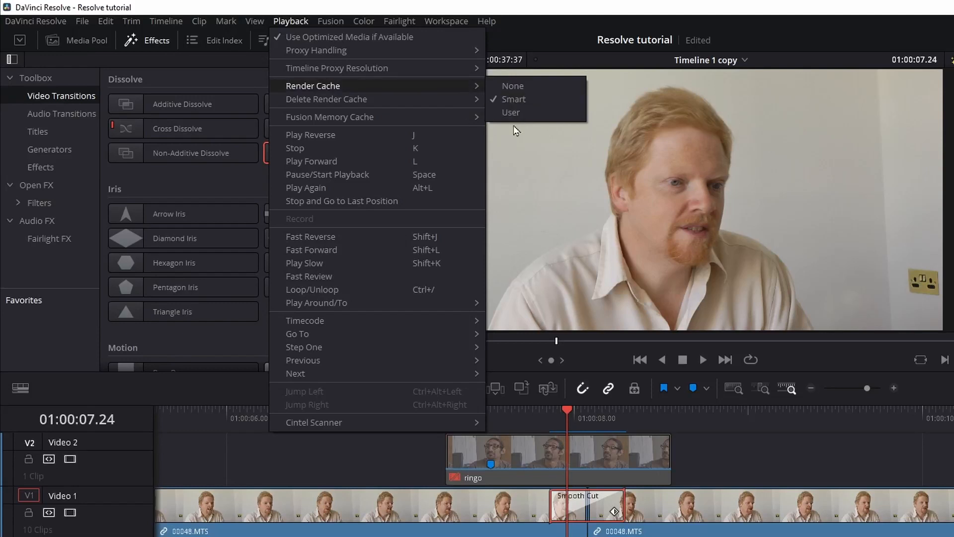
left_click(520, 113)
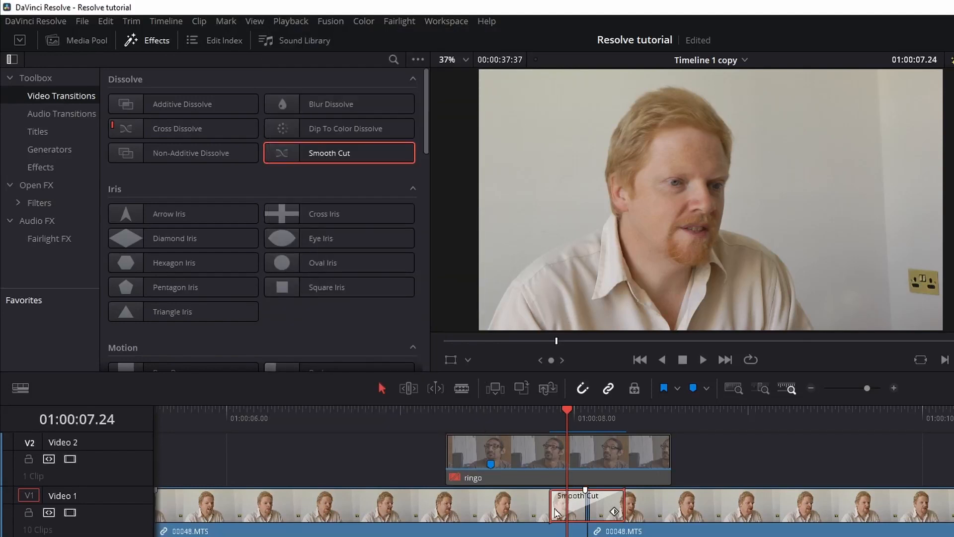
left_click_drag(551, 503, 530, 503)
left_click_drag(549, 416, 478, 442)
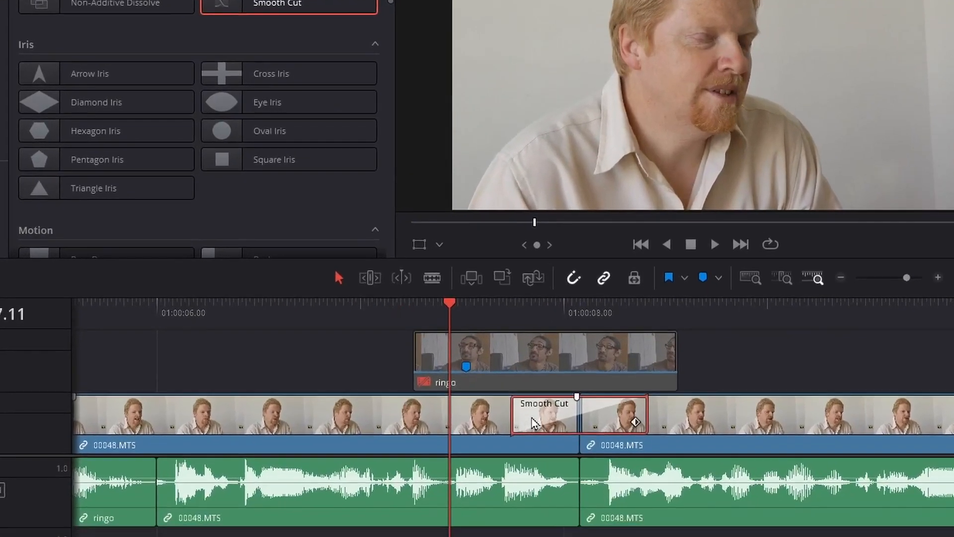
Step: Play across the lengthened Smooth Cut in User cache mode and check the transition's own options for a caching command
right_click(546, 418)
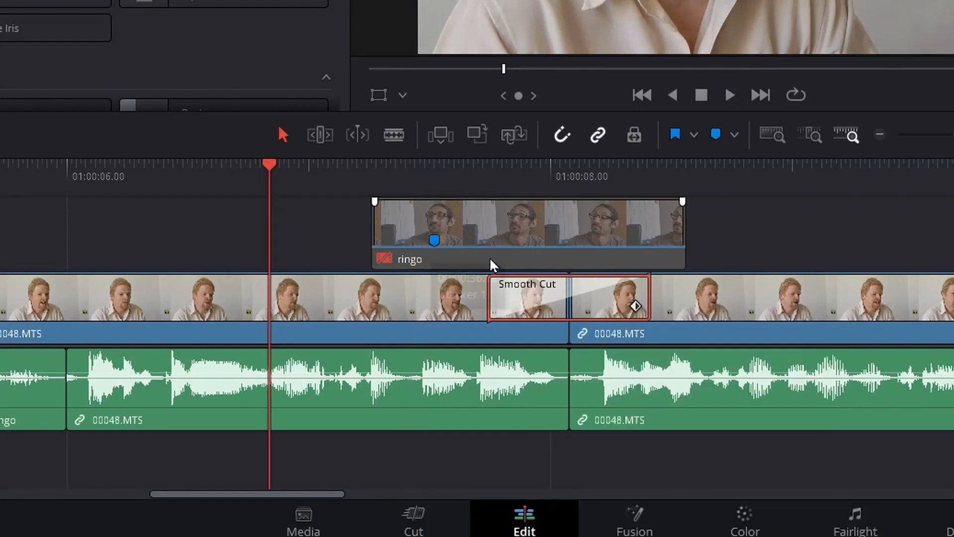
key("space")
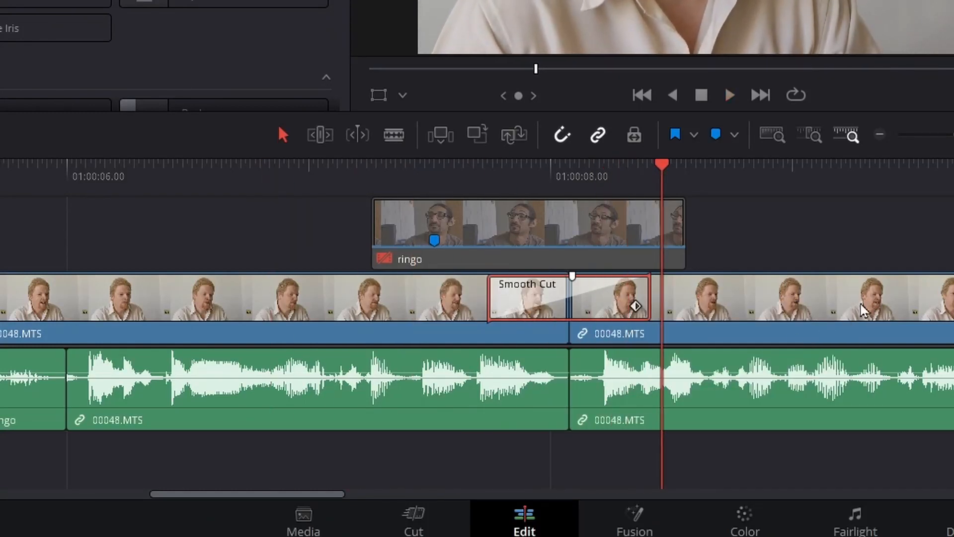
key("space")
key("shift+Up")
right_click(755, 293)
right_click(574, 298)
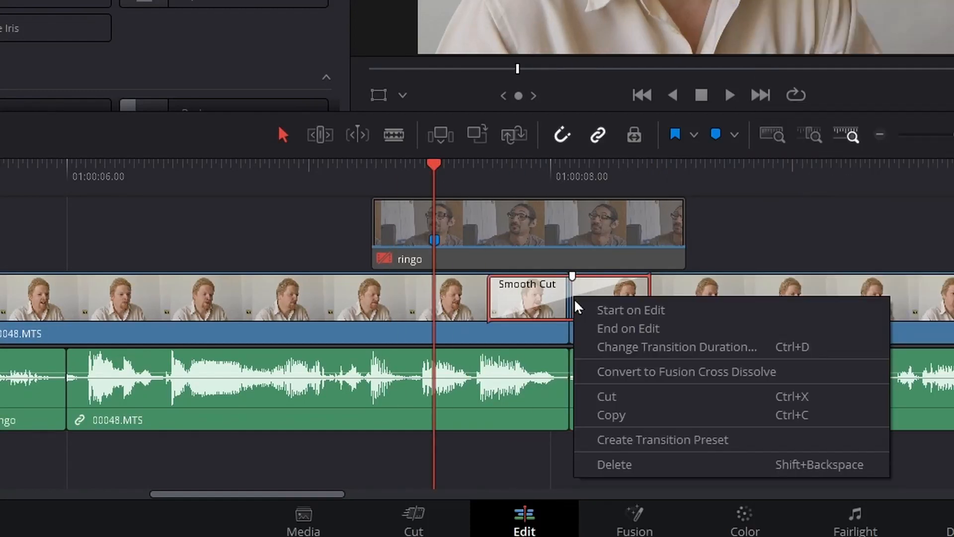
left_click(524, 303)
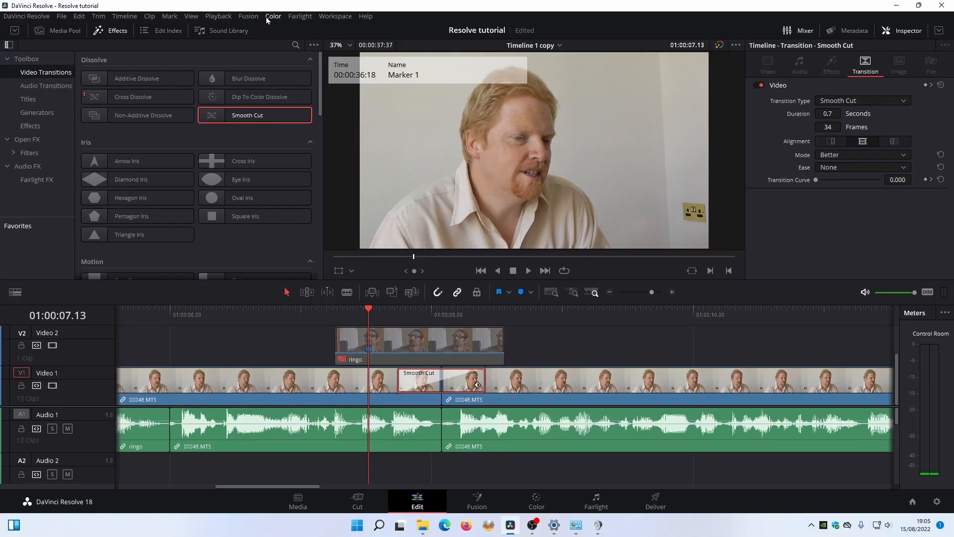
Step: Set the render cache to Smart and play across the Smooth Cut twice from around 01:00:06 while it renders
left_click(210, 19)
mouse_move(247, 67)
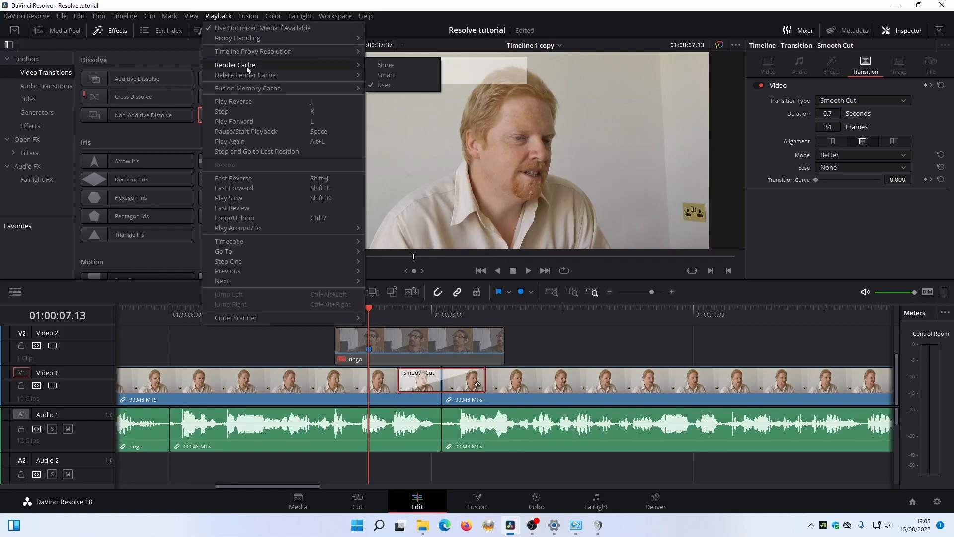
left_click(407, 76)
left_click_drag(352, 311, 177, 319)
key("space")
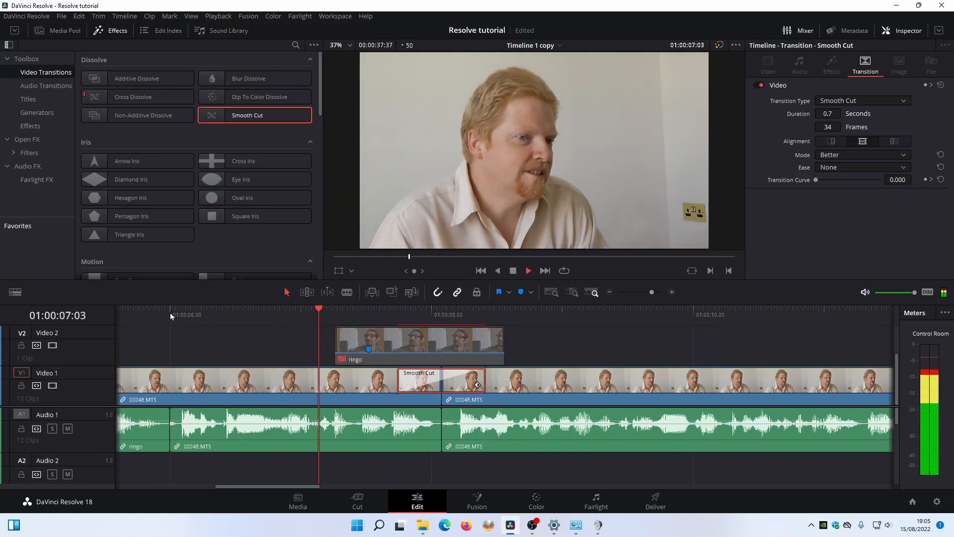
key("space")
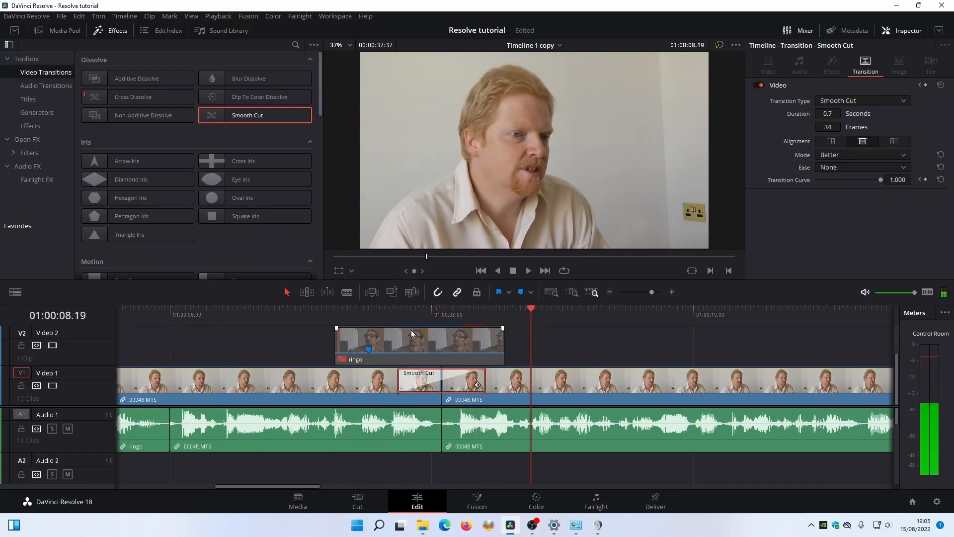
left_click_drag(434, 318, 190, 329)
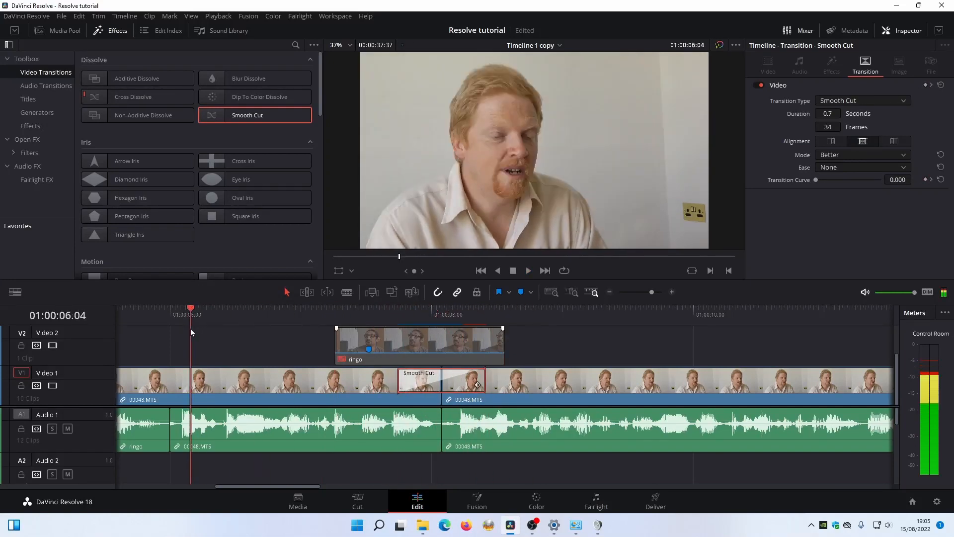
key("space")
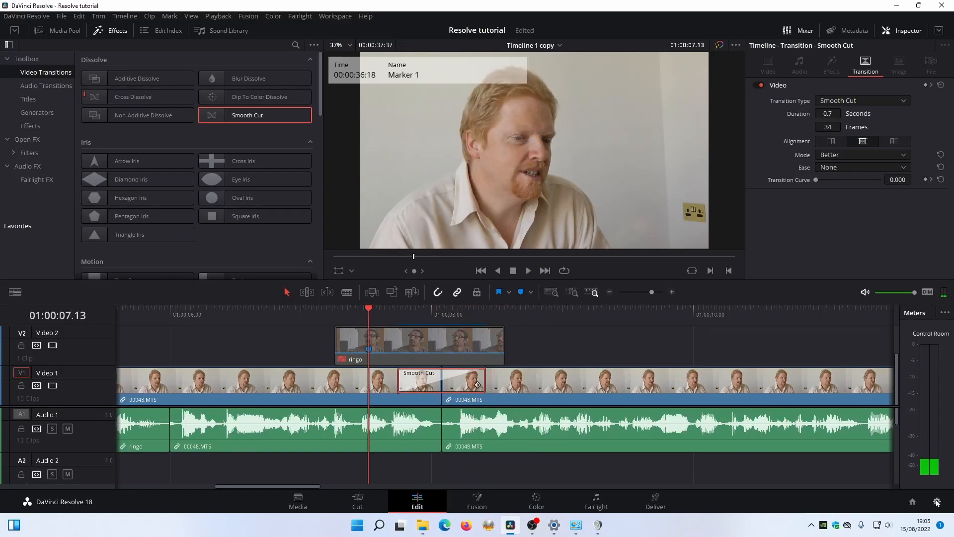
Step: Open the project's Master Settings and review the Optimized Media and Render Cache section, including the available render cache formats
left_click(936, 502)
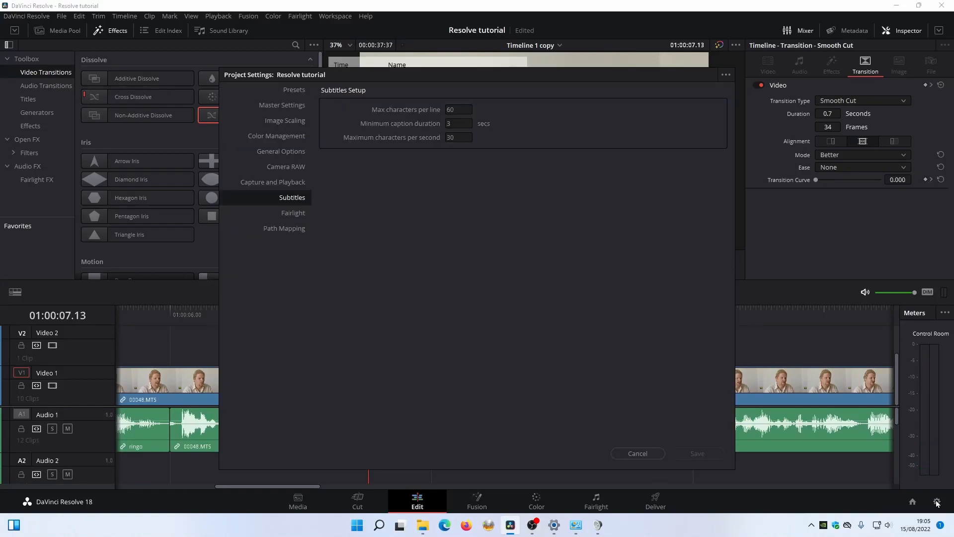
left_click(281, 106)
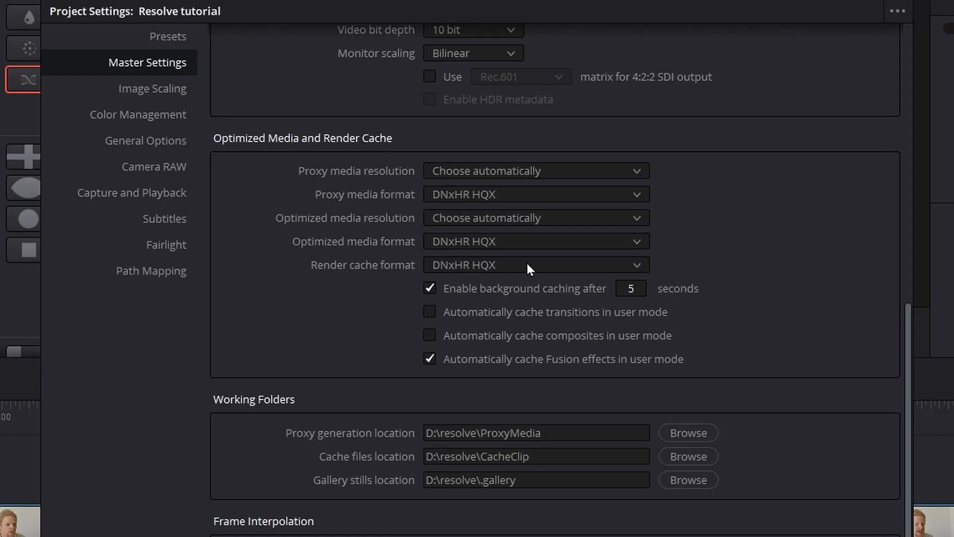
left_click(571, 268)
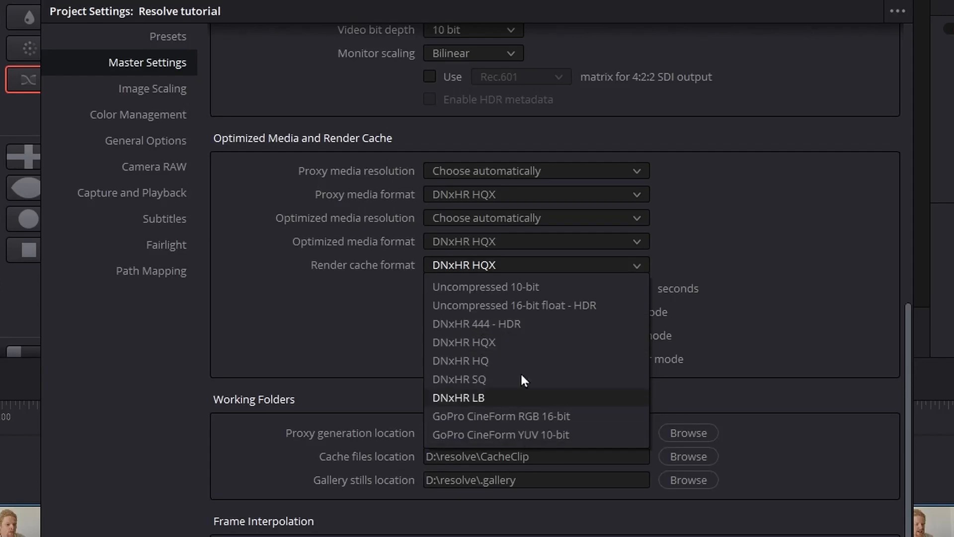
left_click(686, 277)
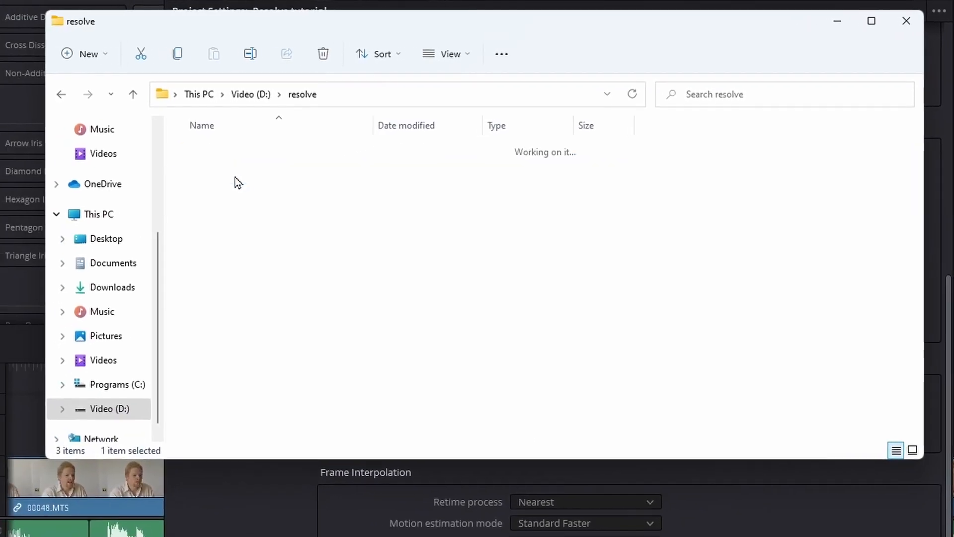
Step: In File Explorer, open the CacheClip folder in D:\resolve and browse its subfolders down through Sequence to examine the cache files
double_click(234, 184)
double_click(318, 147)
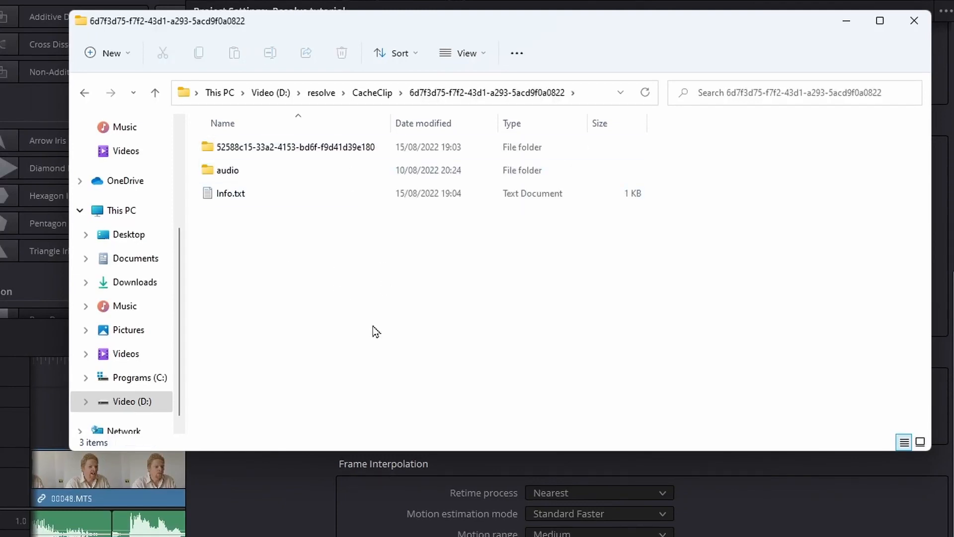
left_click(312, 150)
double_click(312, 150)
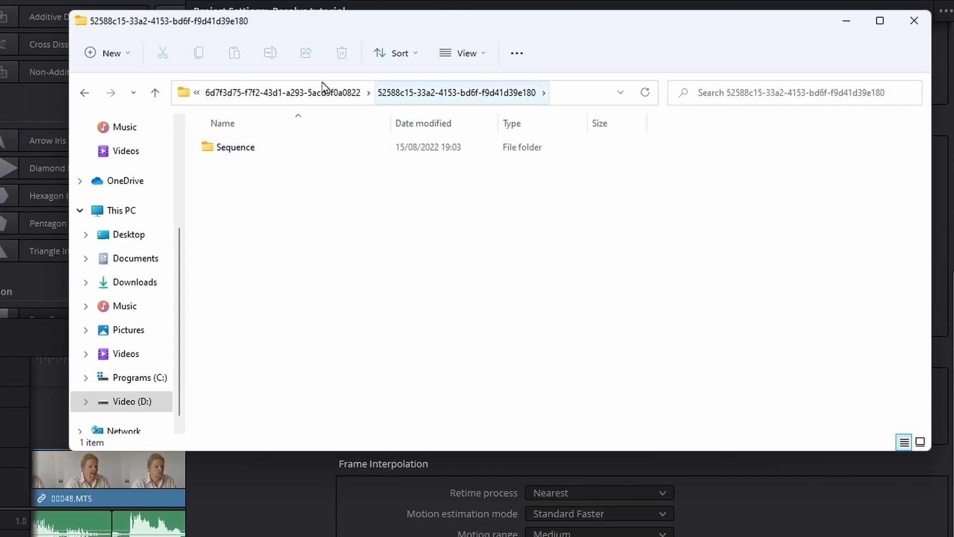
double_click(283, 147)
scroll(312, 269, "down", 7)
scroll(362, 372, "up", 7)
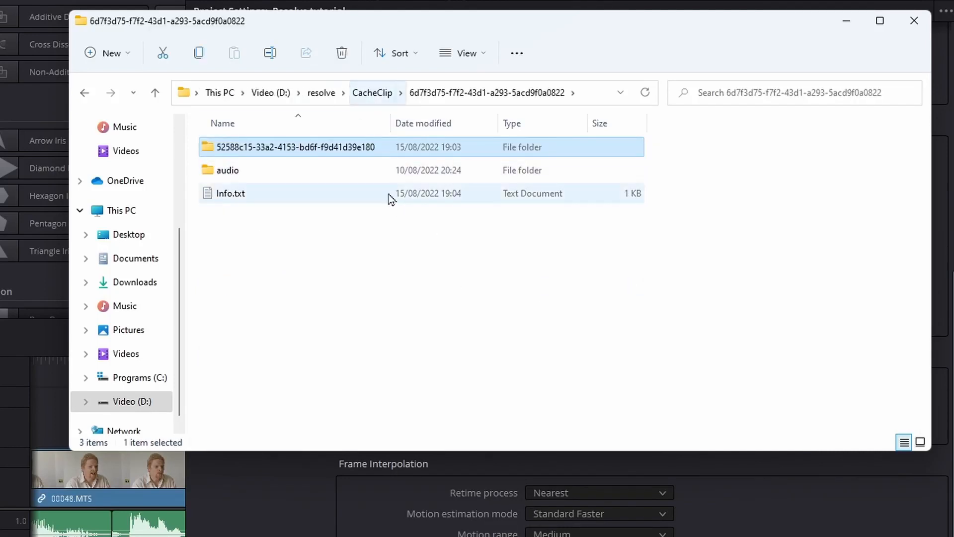
Step: Return to the resolve folder and check the CacheClip folder's size in its properties
left_click(323, 92)
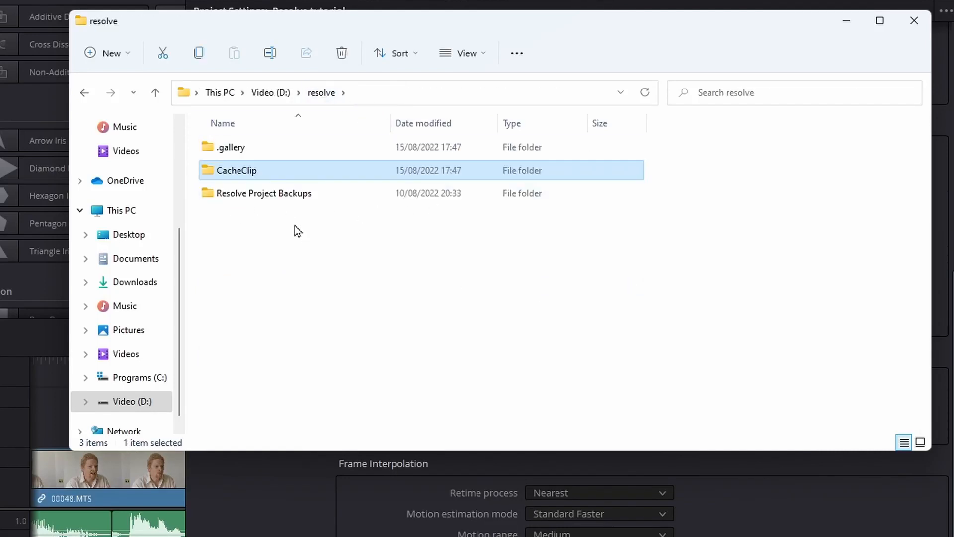
right_click(242, 175)
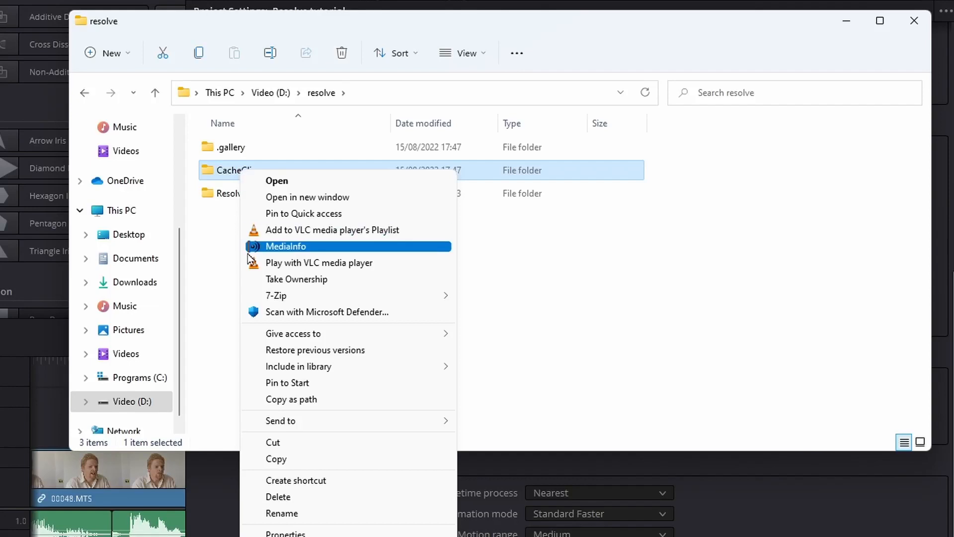
left_click(344, 532)
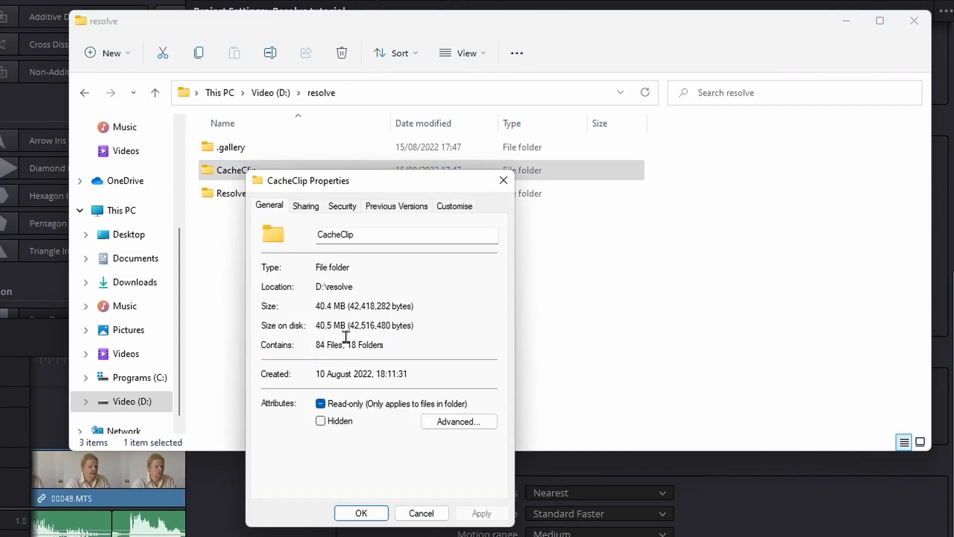
left_click(421, 513)
Step: Delete the CacheClip folder from D:\resolve, then return to DaVinci Resolve and close the project settings without saving
right_click(250, 174)
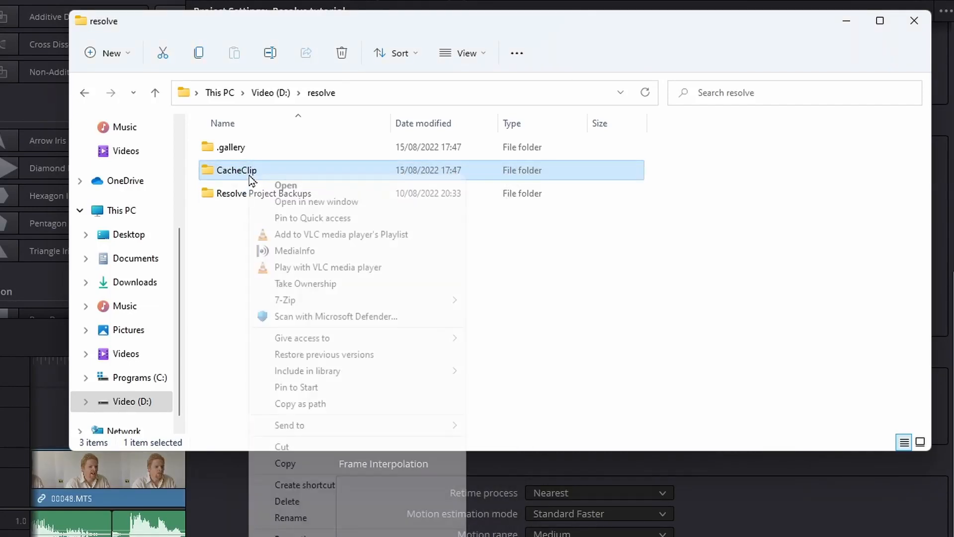
left_click(319, 501)
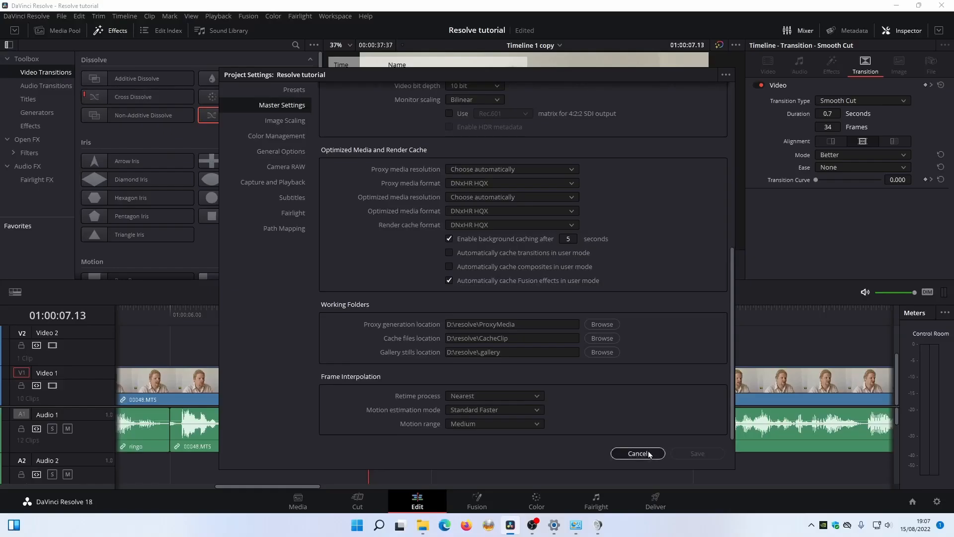
left_click(649, 452)
Step: Scrub the playhead across the Smooth Cut to inspect the transition with its cache files deleted
left_click_drag(368, 313, 441, 370)
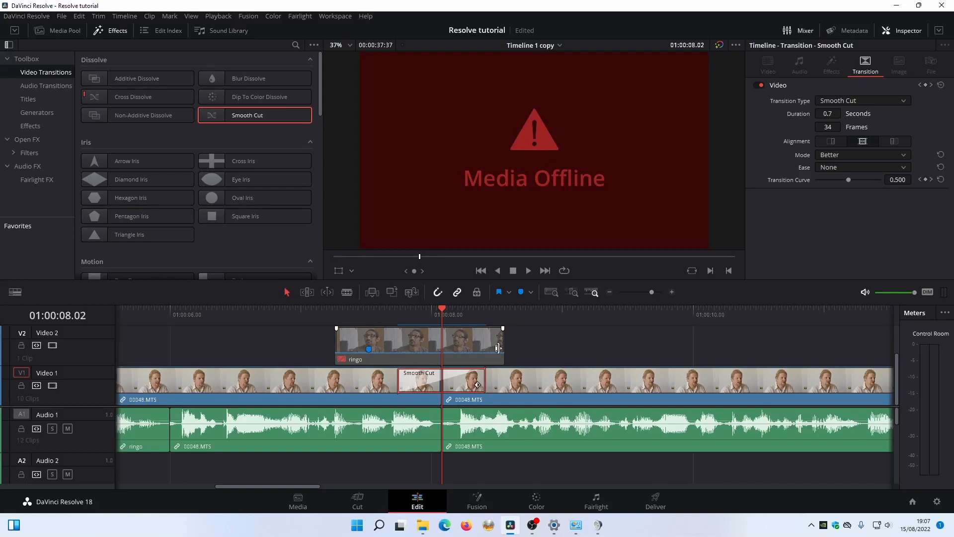
left_click(420, 317)
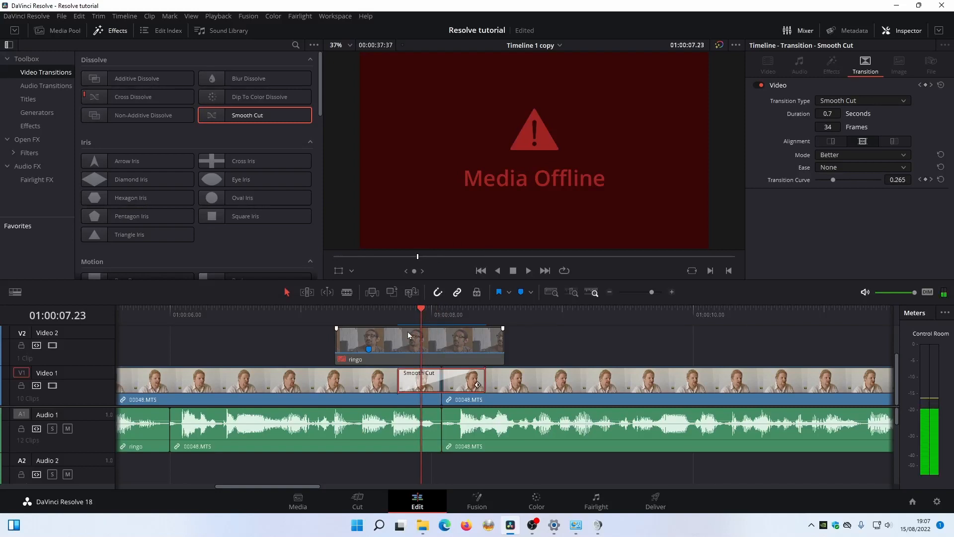
left_click_drag(421, 312, 371, 315)
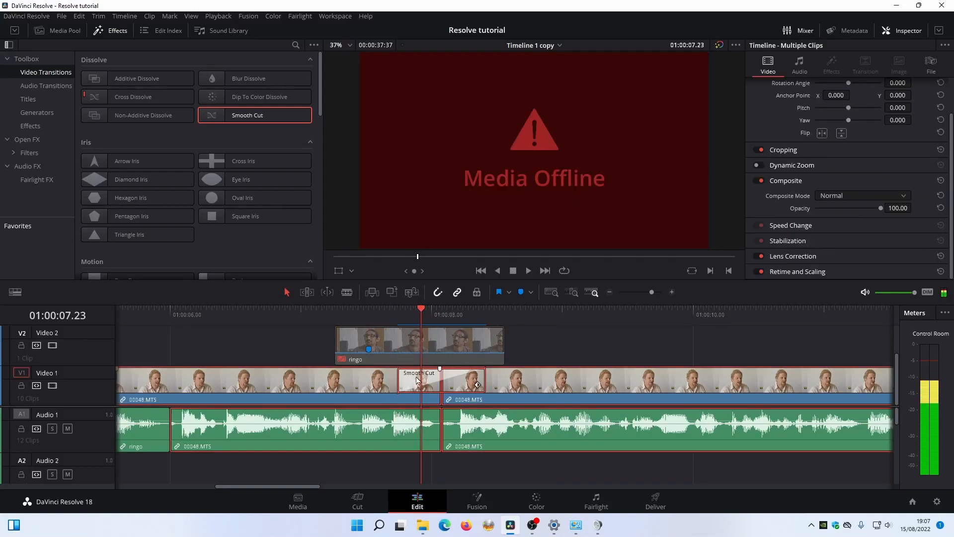
Step: Delete the render cache for the selected 00048.MTS clips on either side of the Smooth Cut
left_click(416, 378)
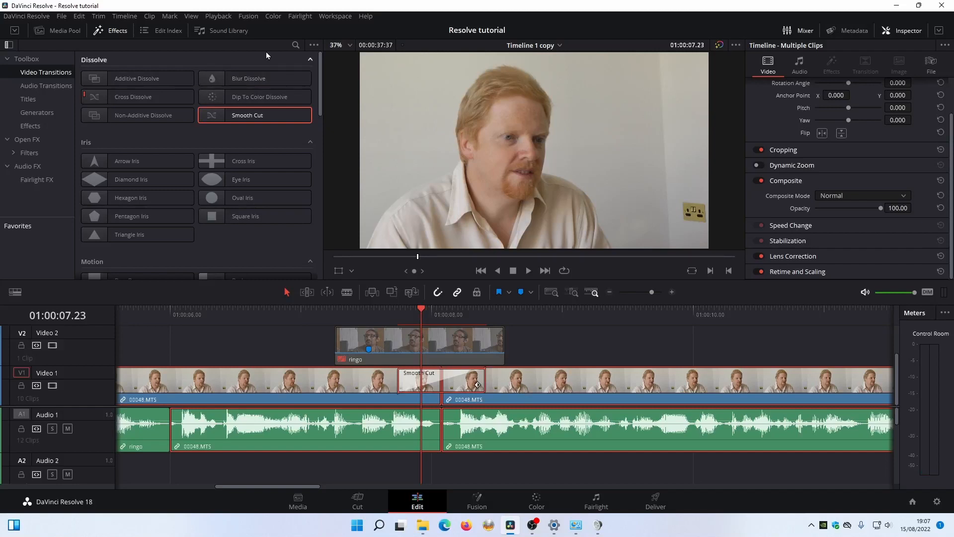
left_click(219, 16)
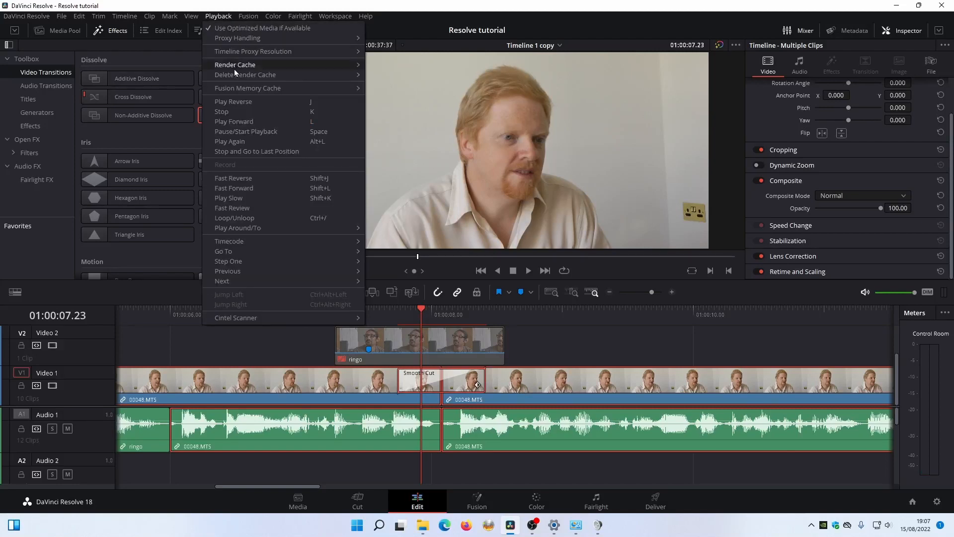
mouse_move(236, 76)
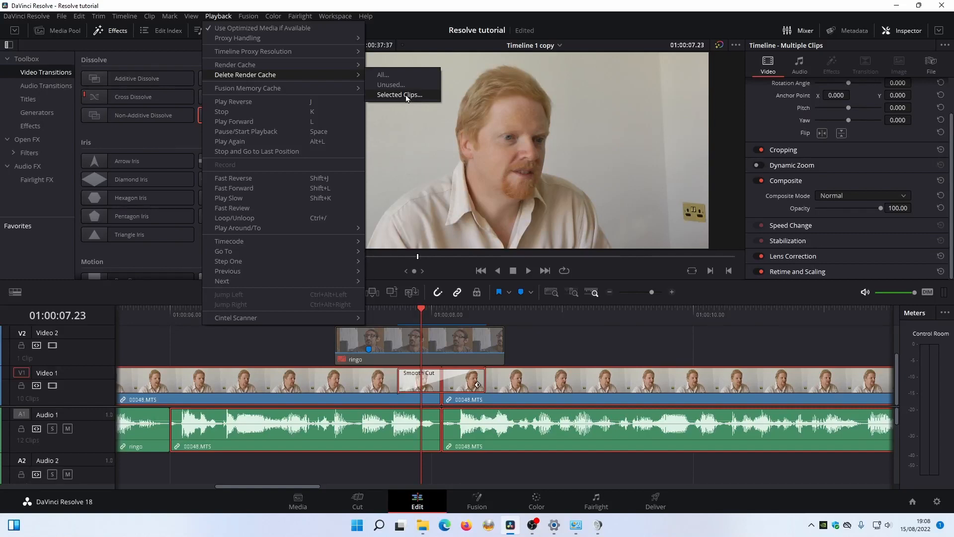
left_click(406, 95)
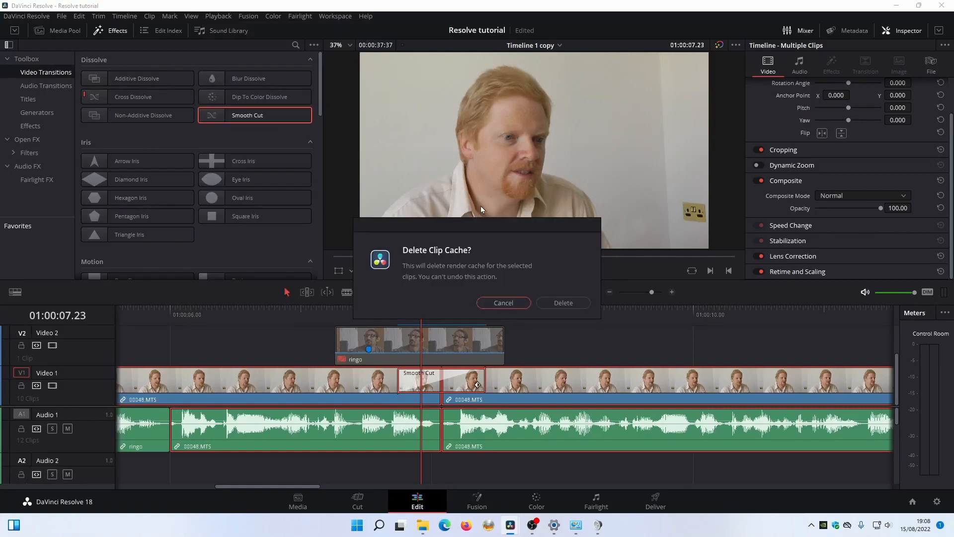
left_click(559, 302)
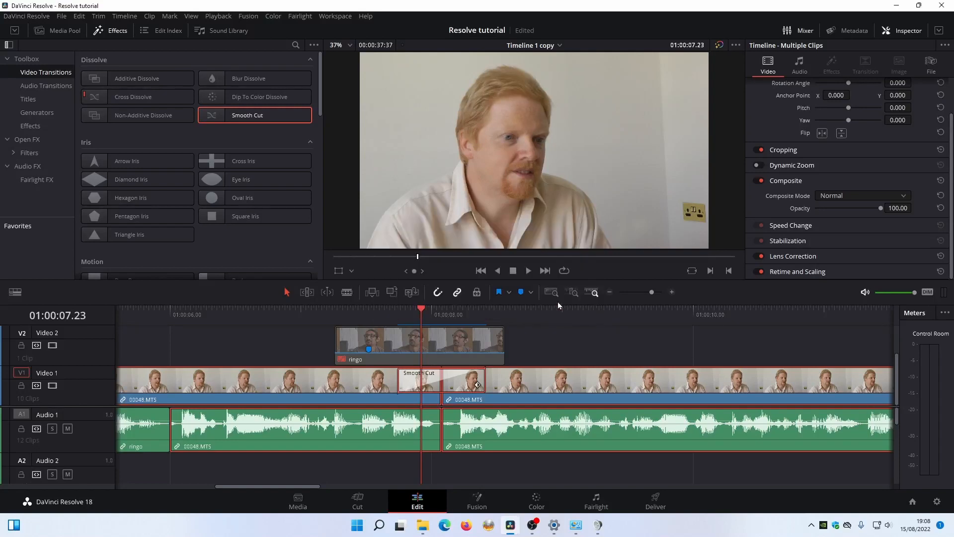
Step: Move the playhead to the start of the Smooth Cut and look over the render cache playback options
left_click_drag(421, 313, 397, 354)
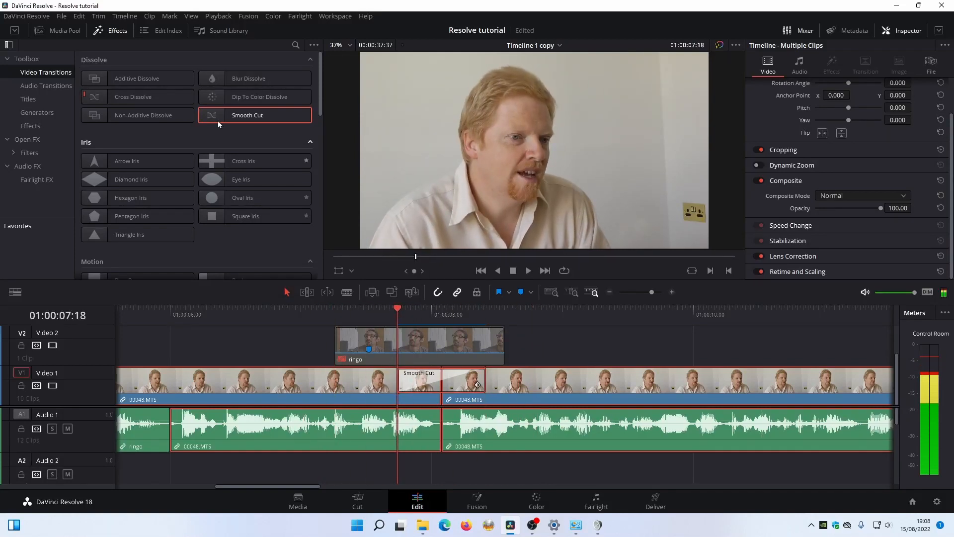
left_click(211, 17)
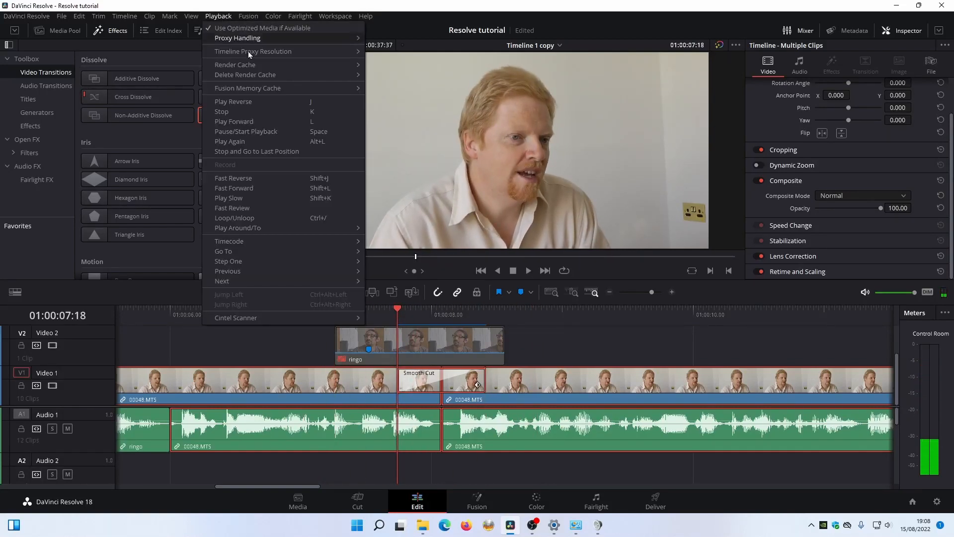
mouse_move(256, 64)
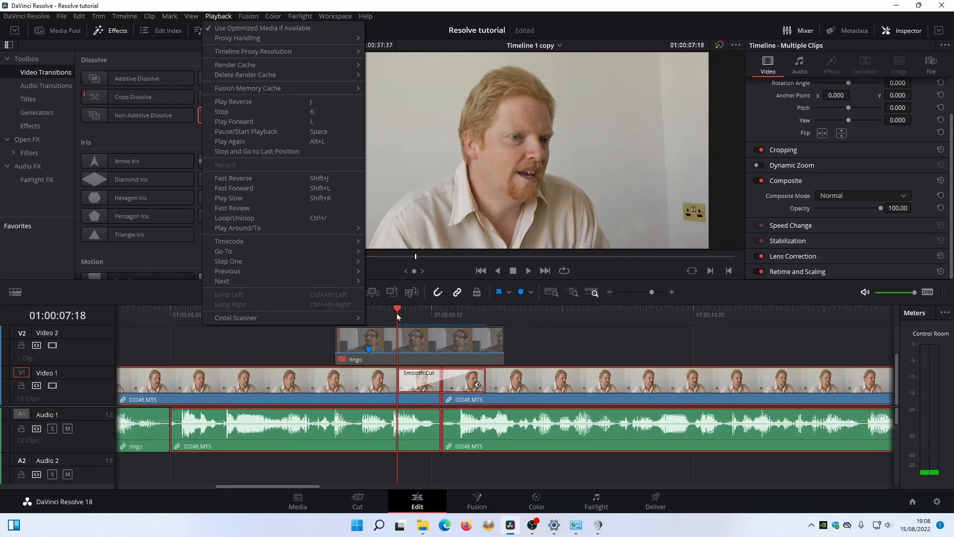
mouse_move(397, 313)
left_mouse_down()
mouse_move(264, 315)
mouse_move(397, 323)
left_mouse_up()
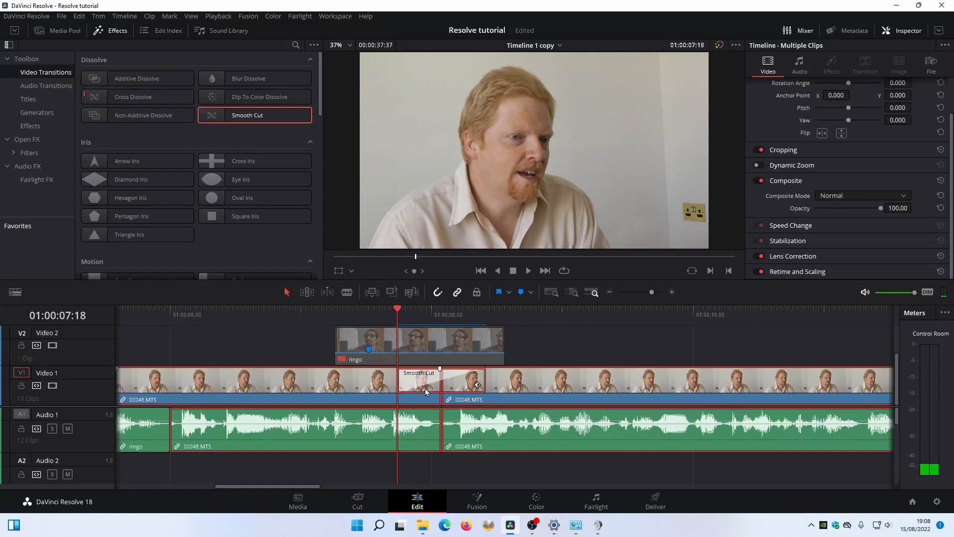
Step: Delete the Smooth Cut transition on Video 1 and re-enable the ringo cutaway clip on Video 2
left_click(443, 342)
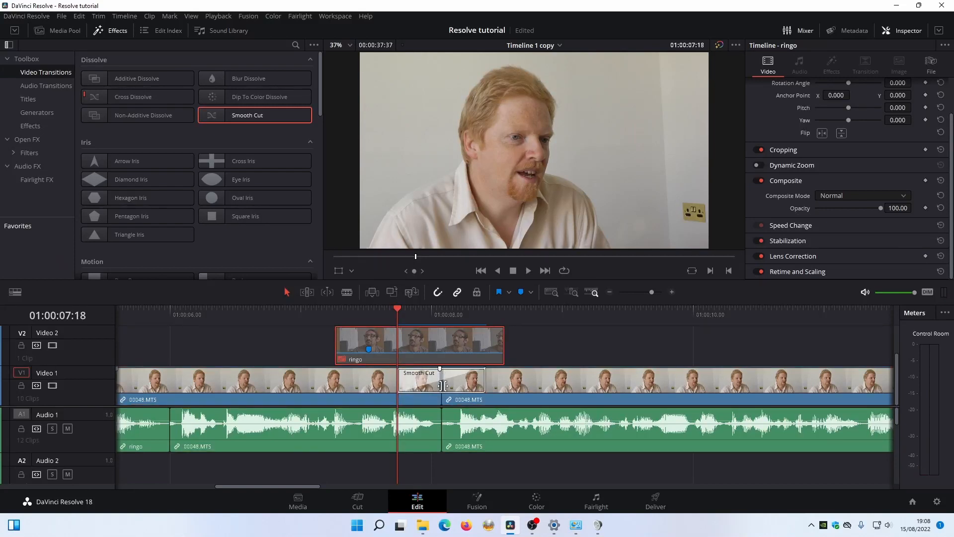
left_click(458, 387)
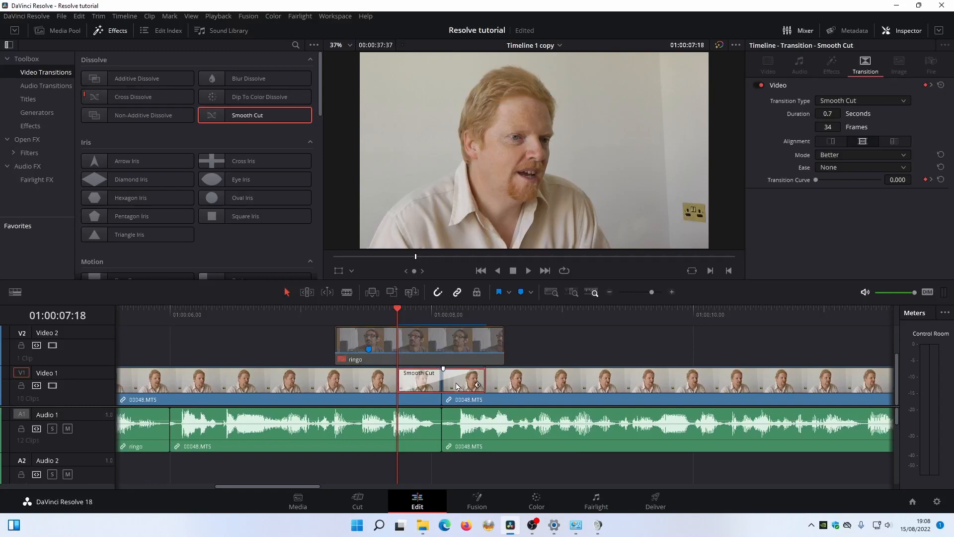
key("Delete")
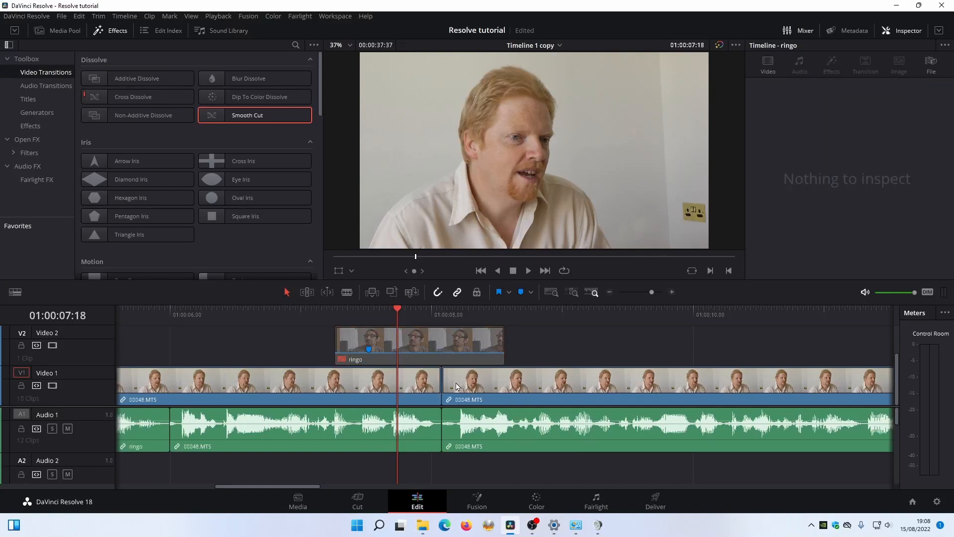
left_click(438, 354)
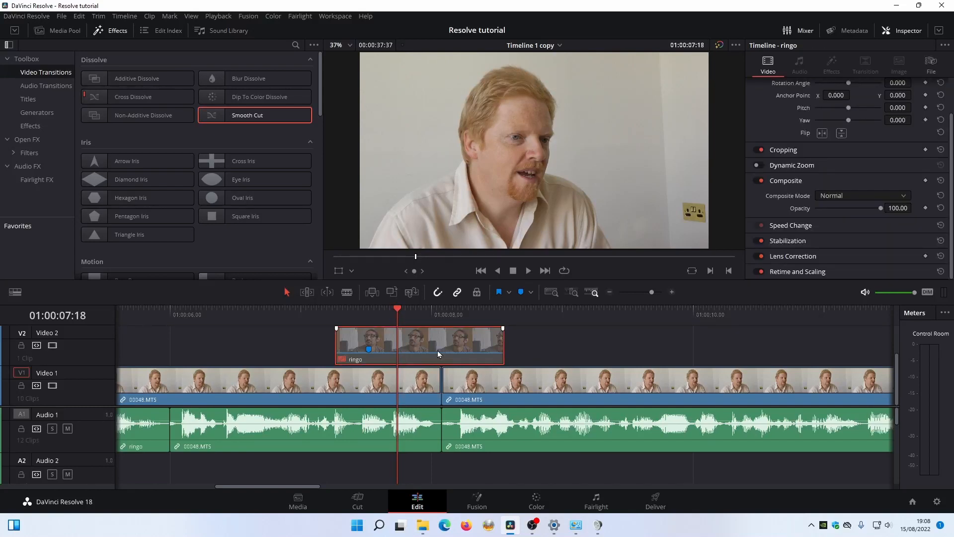
key("d")
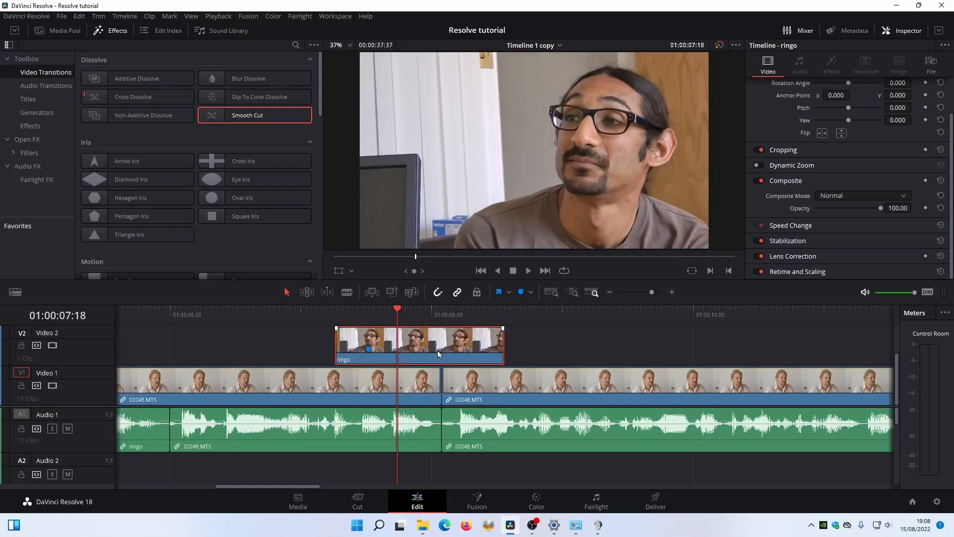
Step: Play the timeline across the ringo cutaway to review how it covers the jump cut
key("space")
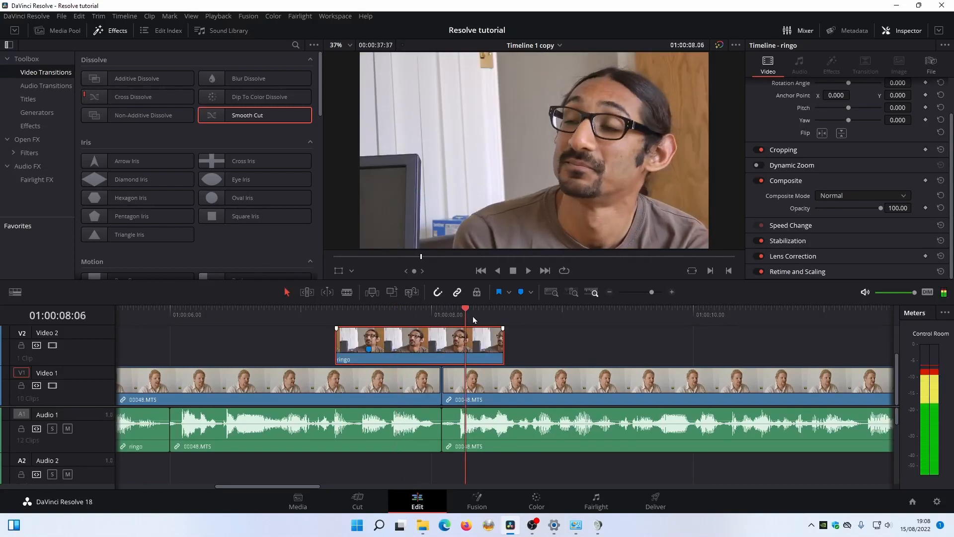
left_click_drag(304, 321, 282, 323)
key("space")
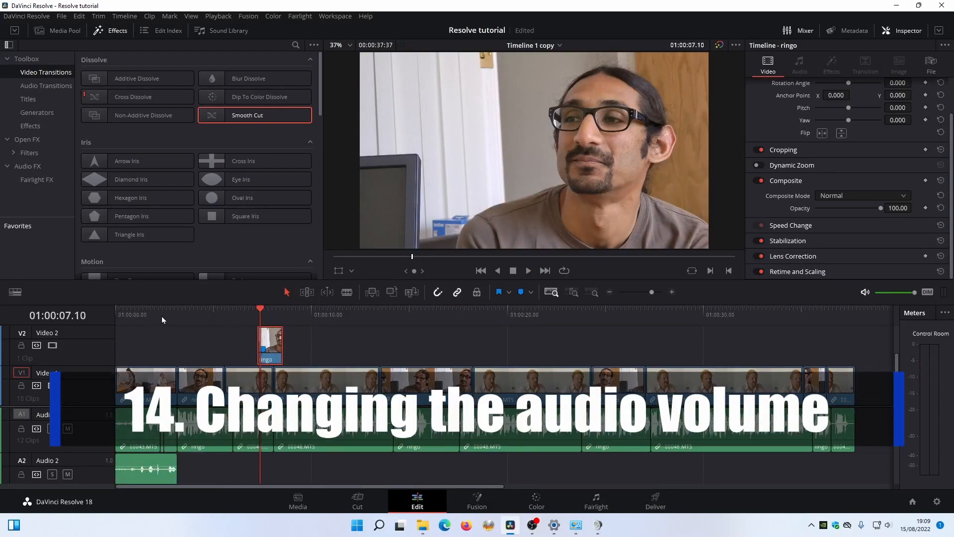
Step: Return to the timeline start, enlarge the audio track area and reduce the track heights to fit every audio track
left_click_drag(162, 316, 117, 323)
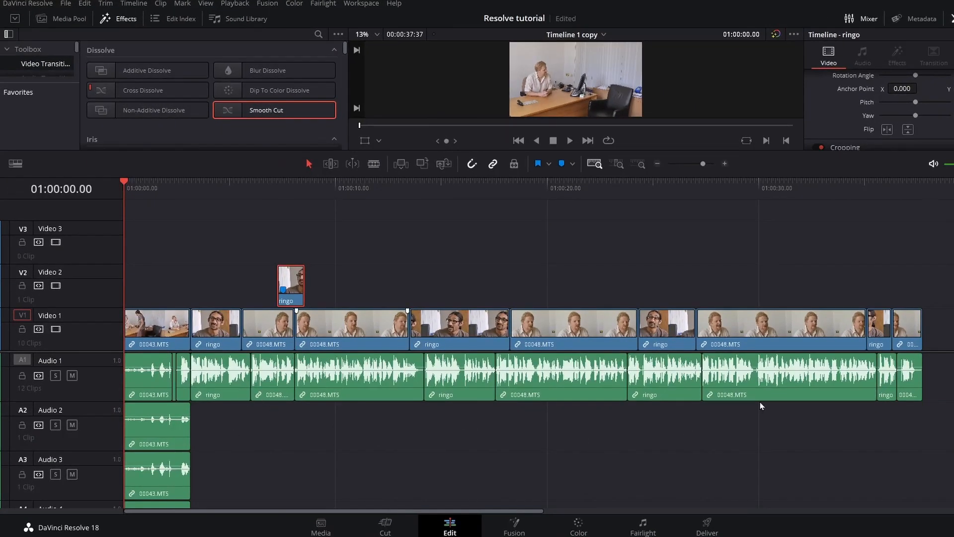
scroll(760, 405, "down", 1)
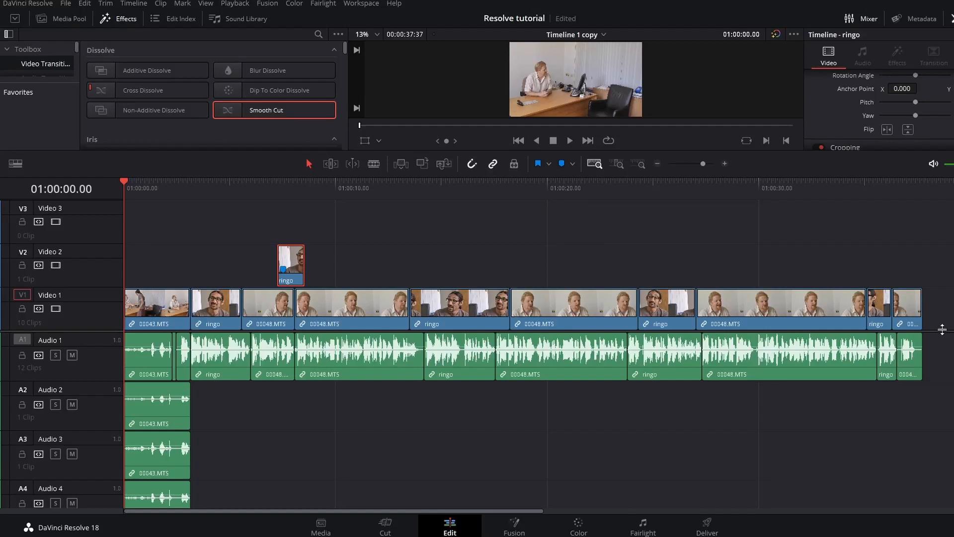
left_click_drag(942, 328, 932, 236)
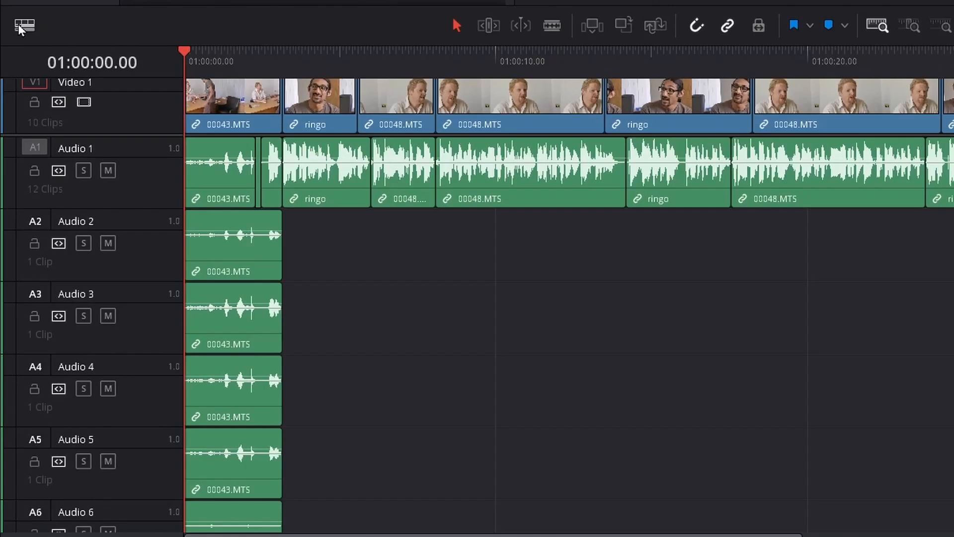
left_click(15, 163)
left_click_drag(91, 284, 76, 287)
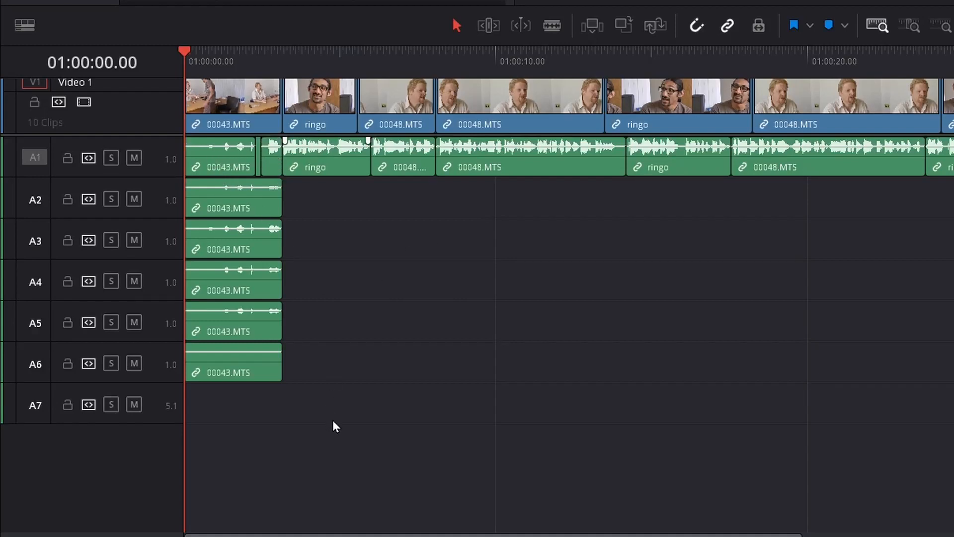
left_click_drag(334, 420, 217, 202)
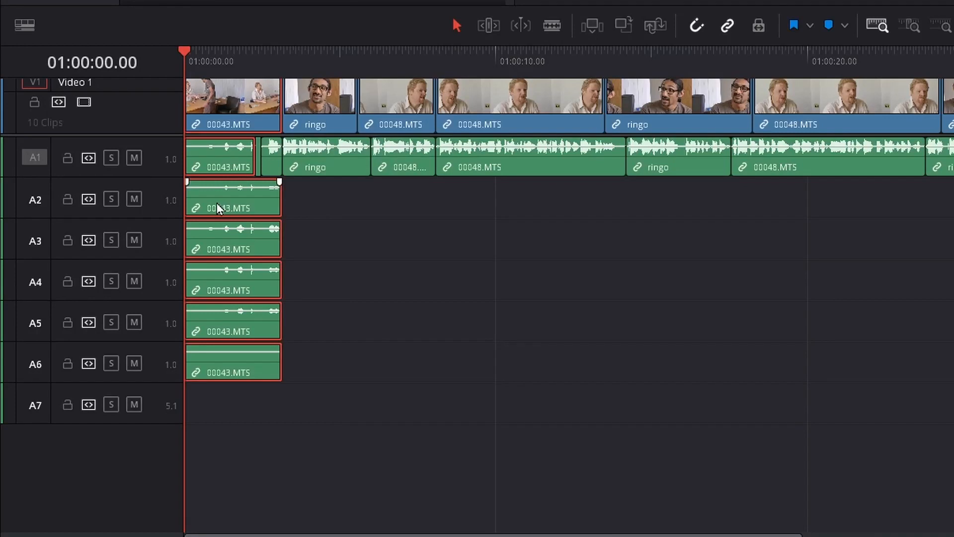
key("ctrl+shift+a")
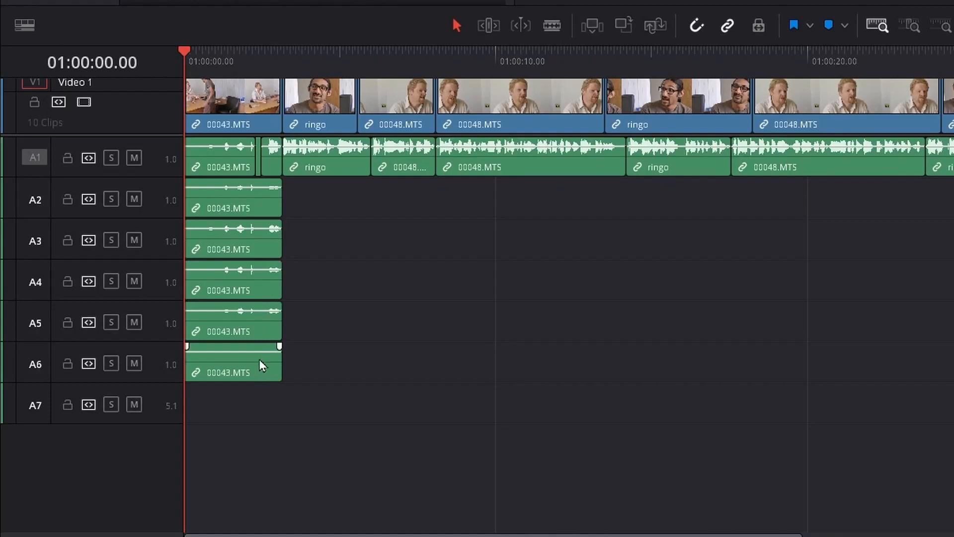
left_click_drag(319, 382, 244, 212)
left_click_drag(390, 417, 232, 201)
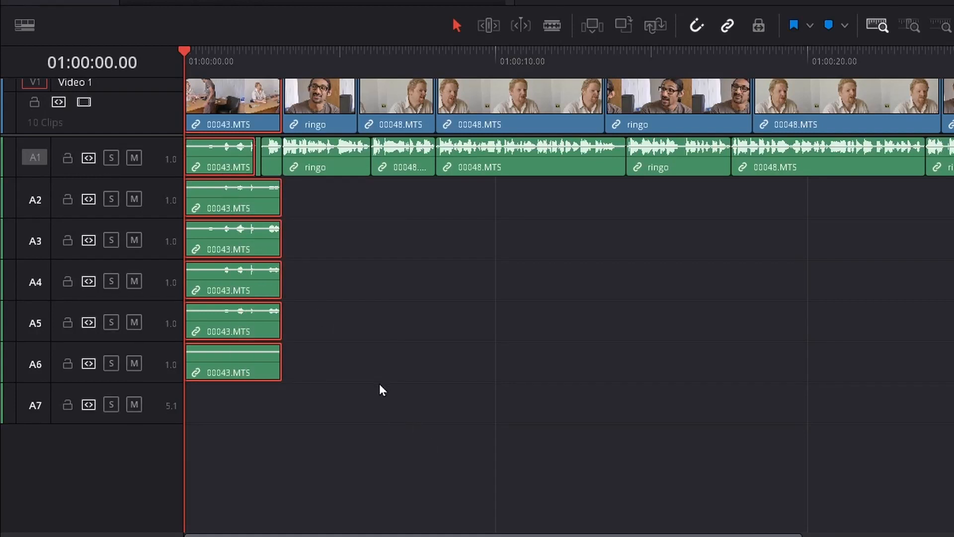
left_click_drag(411, 458, 249, 210)
left_click(516, 365)
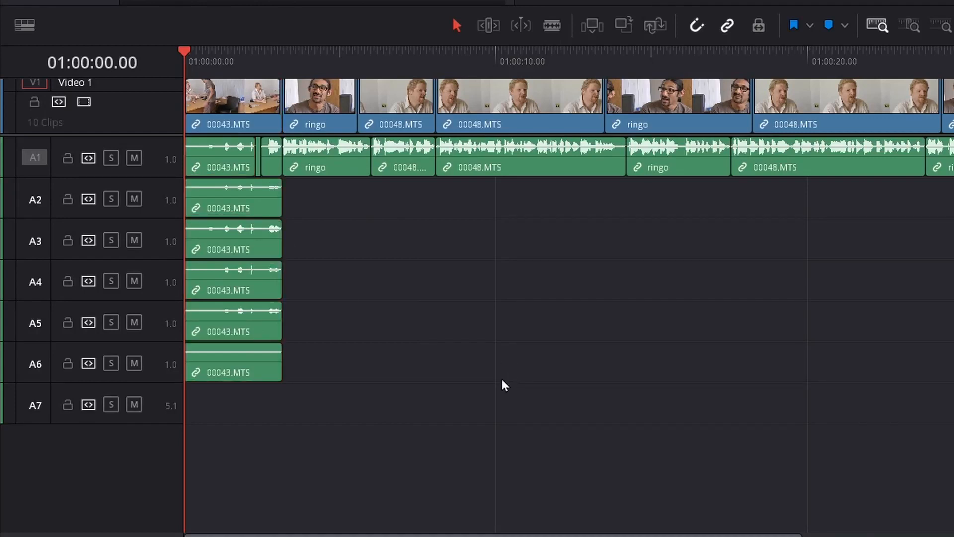
Step: Delete only the 00043.MTS audio clips on Audio 2 to Audio 6, excluding their linked clips
left_click_drag(577, 479, 237, 208)
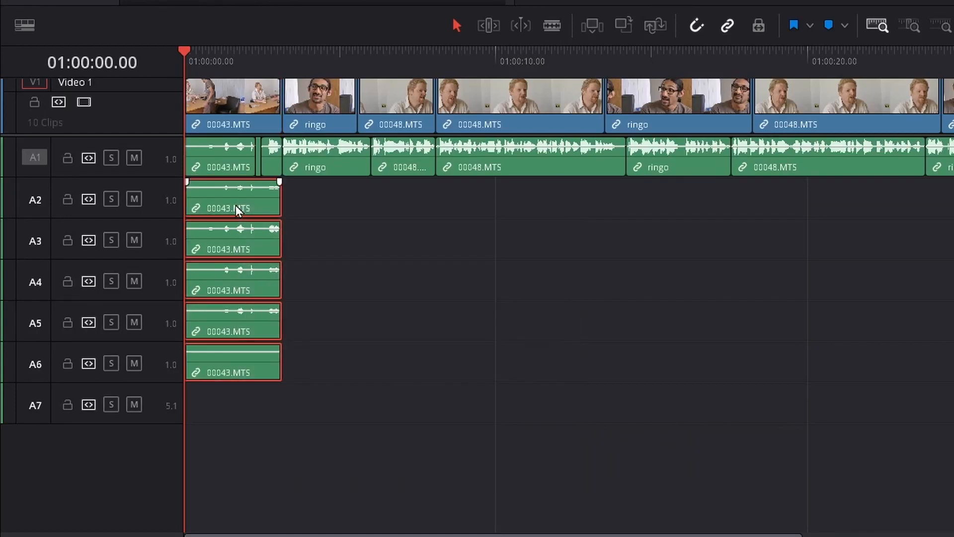
key("Delete")
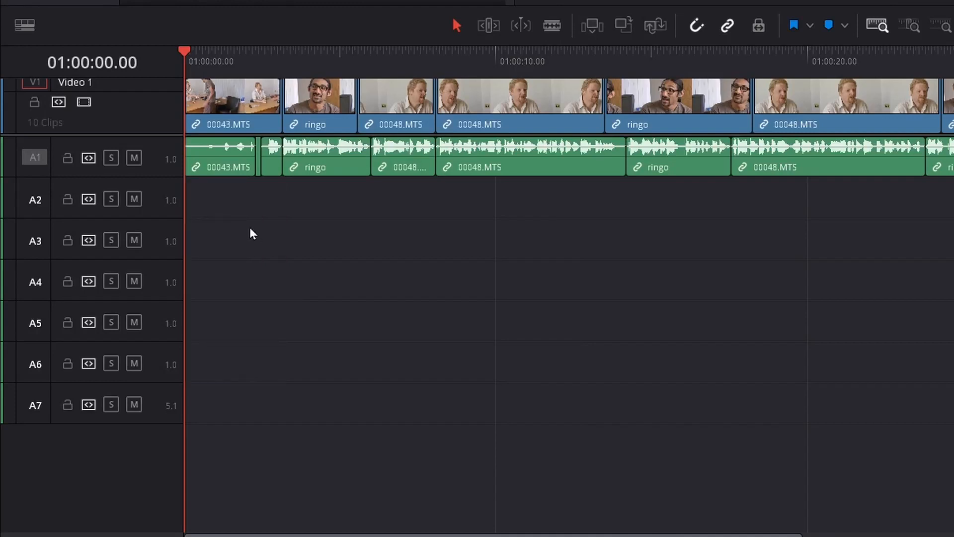
left_click_drag(226, 58, 220, 61)
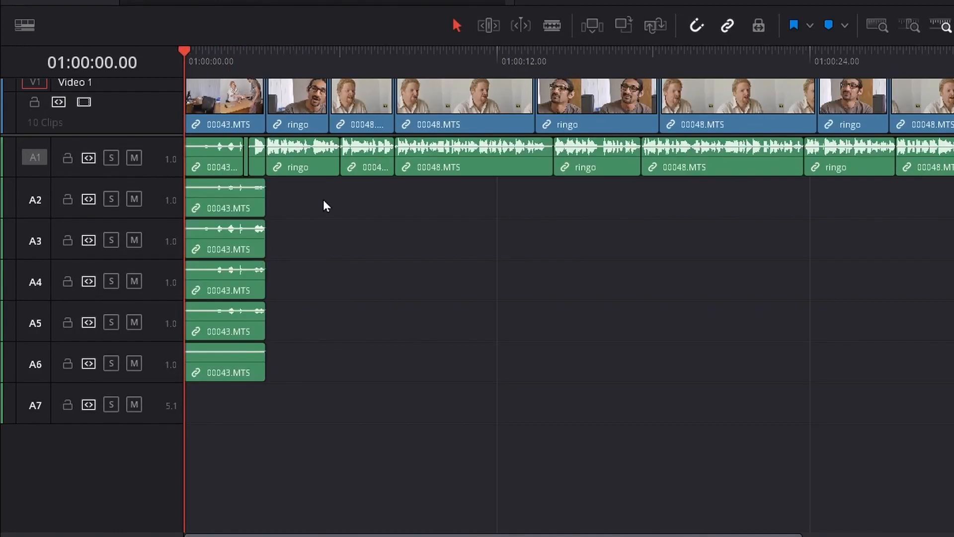
Step: Delete the 00043.MTS audio clips on Audio 2, 4, 5 and 6, keeping the one on Audio 3
left_click_drag(350, 427, 224, 284)
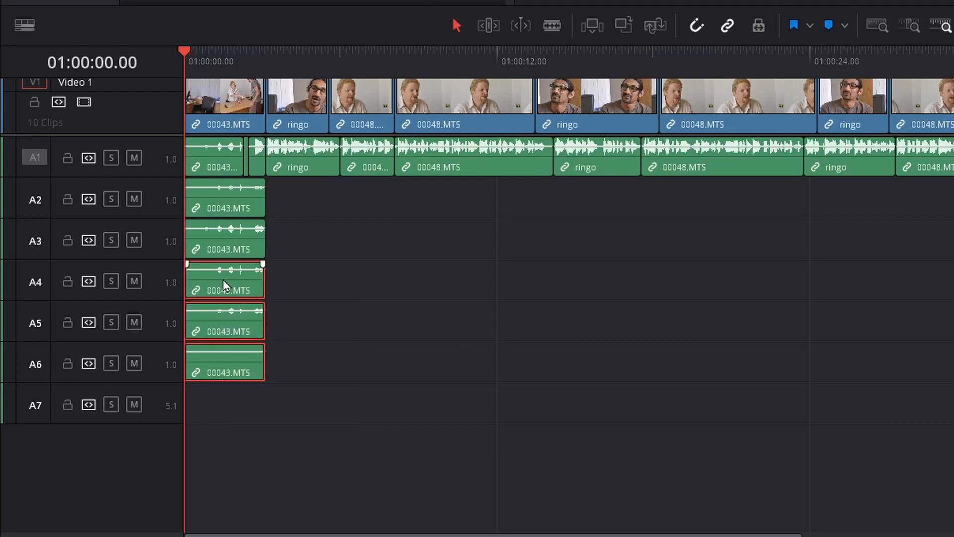
key("Delete")
left_click_drag(237, 207, 230, 247)
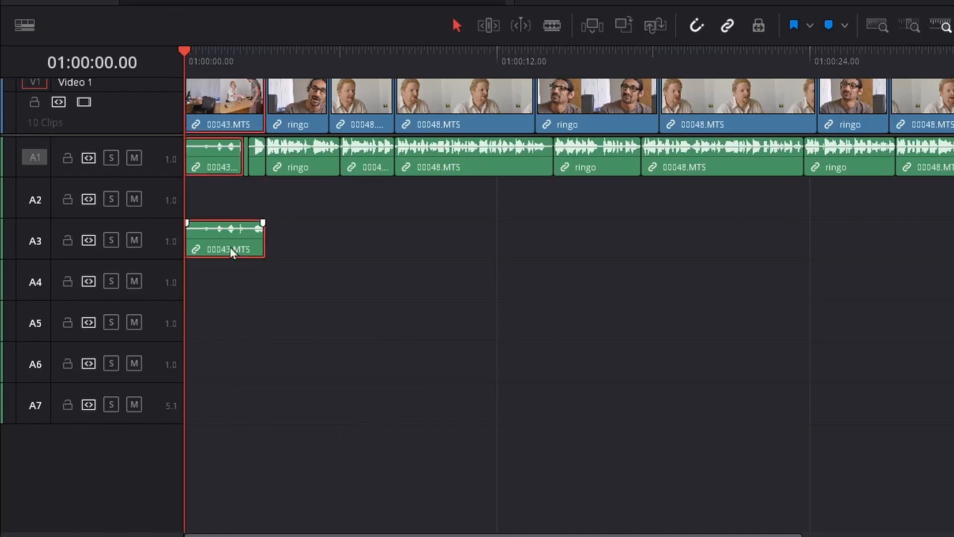
Step: Trim the end of the 00043.MTS clip on Audio 3 back to the cut between the two ringo clips on Audio 1
left_click(245, 55)
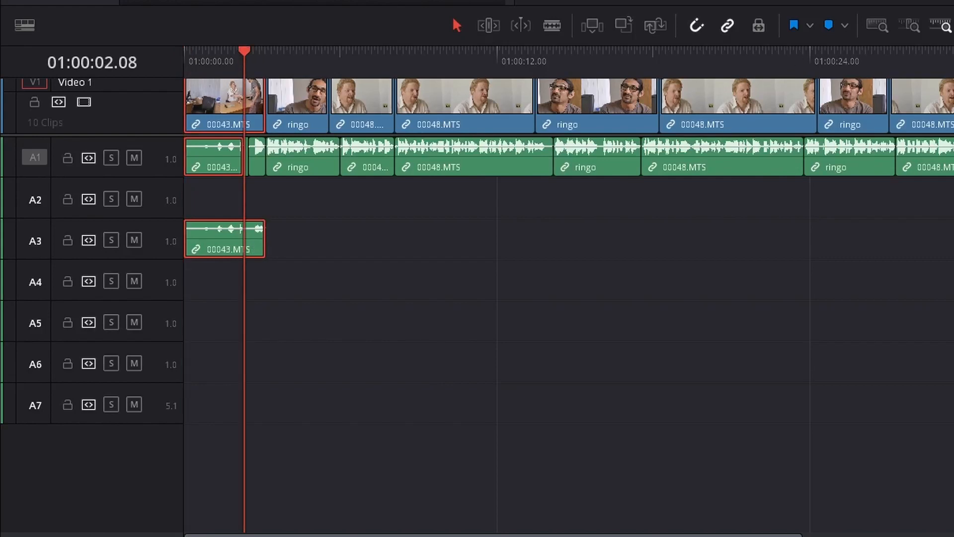
left_click(939, 123)
left_click(939, 123)
left_click(939, 123)
left_click(939, 122)
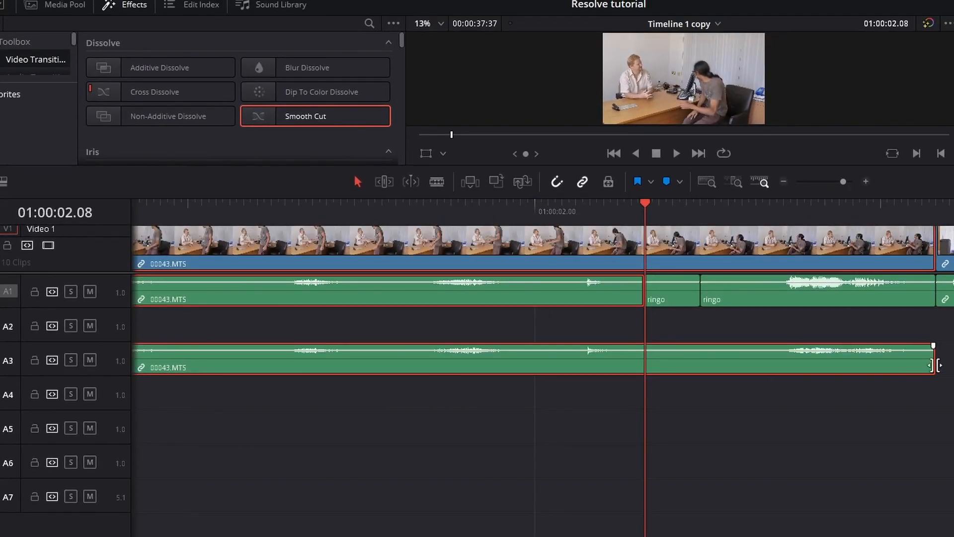
left_click_drag(938, 366, 705, 375)
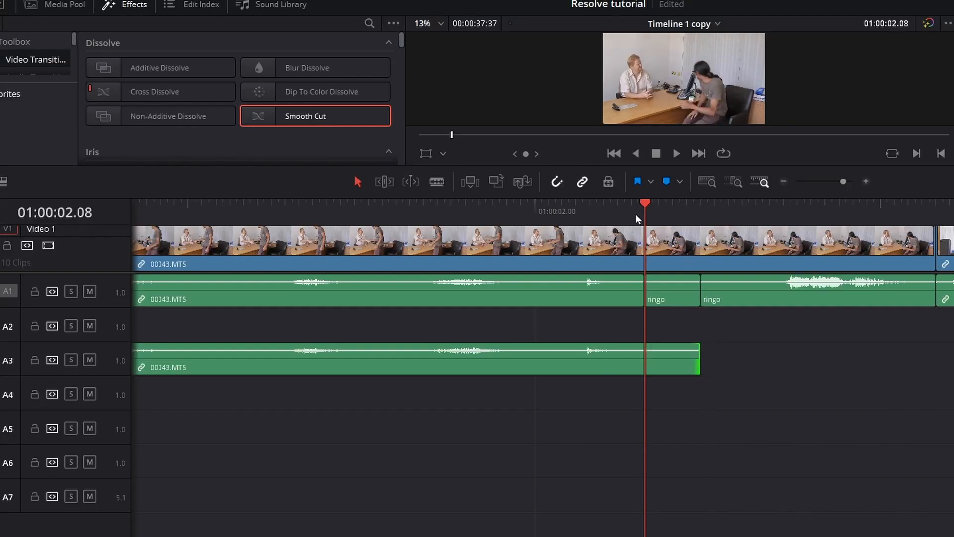
Step: Play back the opening shot with the trimmed Audio 3 clip and delete that 00043.MTS clip from Audio 3
left_click_drag(636, 217, 437, 208)
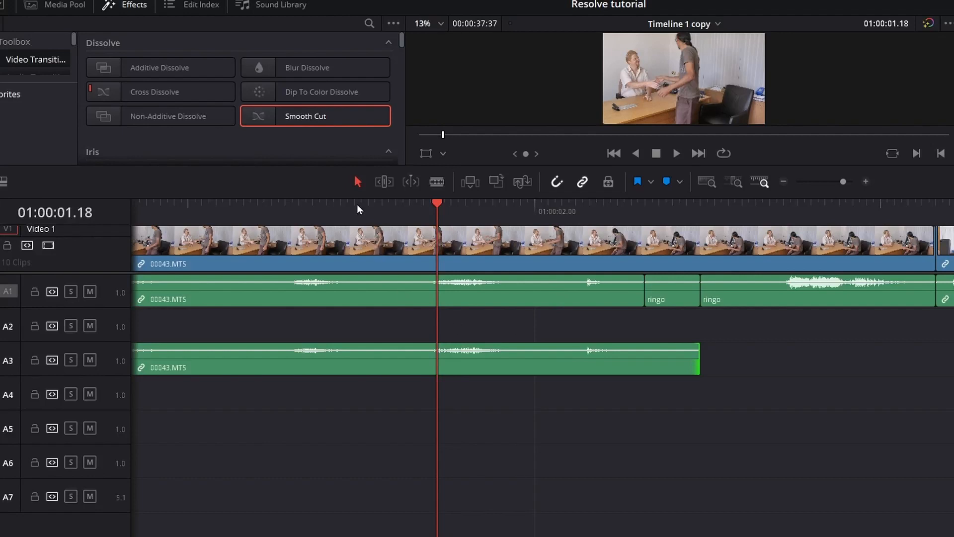
left_click(160, 210)
key("space")
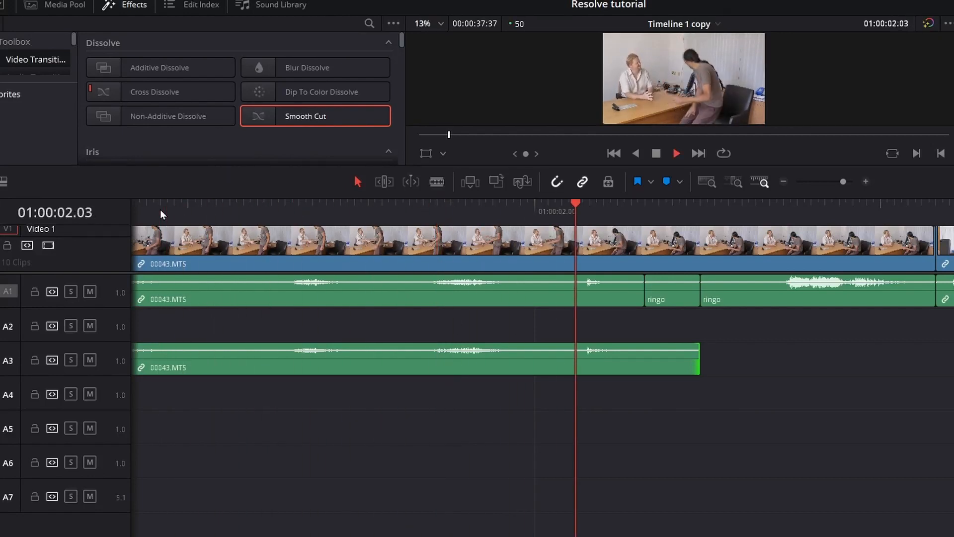
key("space")
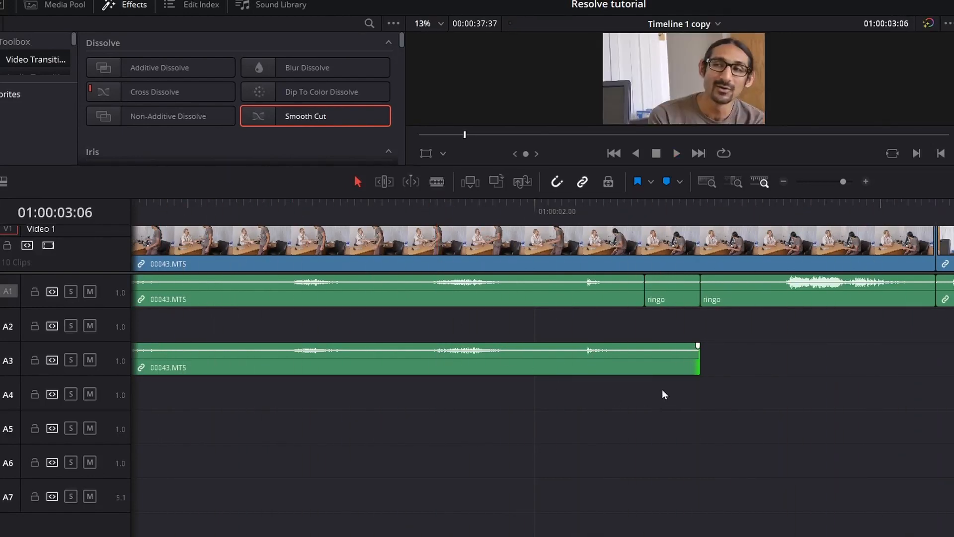
left_click(501, 369)
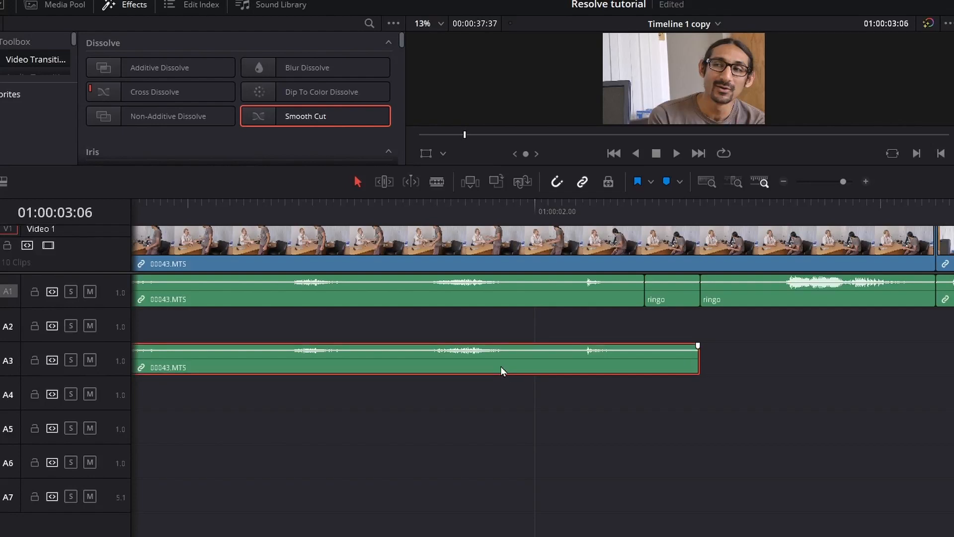
key("Delete")
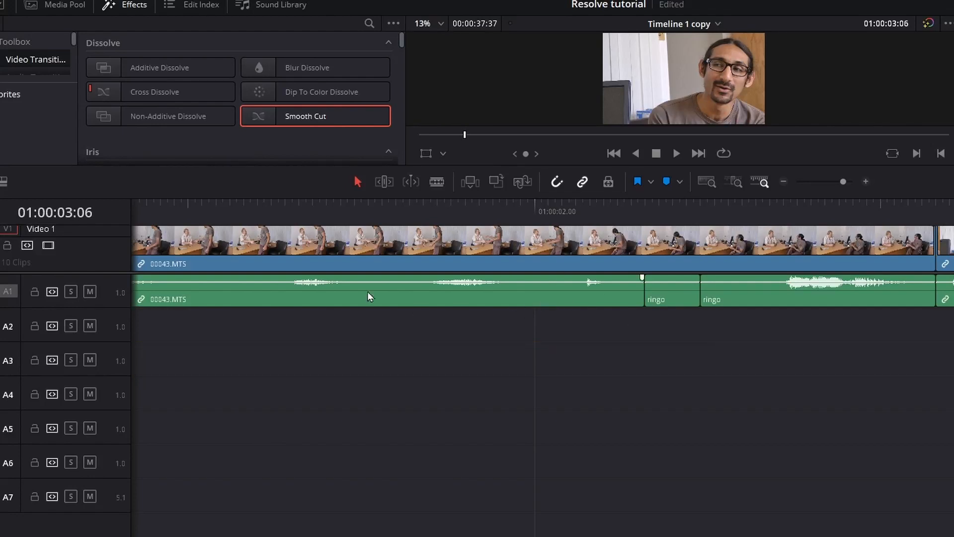
Step: Increase the Audio 1 track height and lower the divider to give the video tracks more room
left_click_drag(563, 210, 105, 248)
left_click_drag(113, 307, 110, 333)
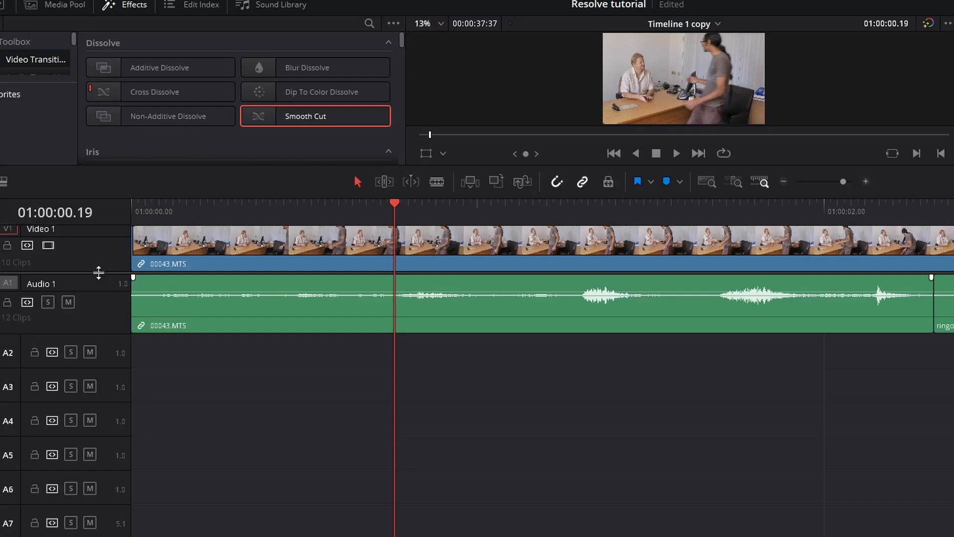
left_click_drag(99, 272, 91, 360)
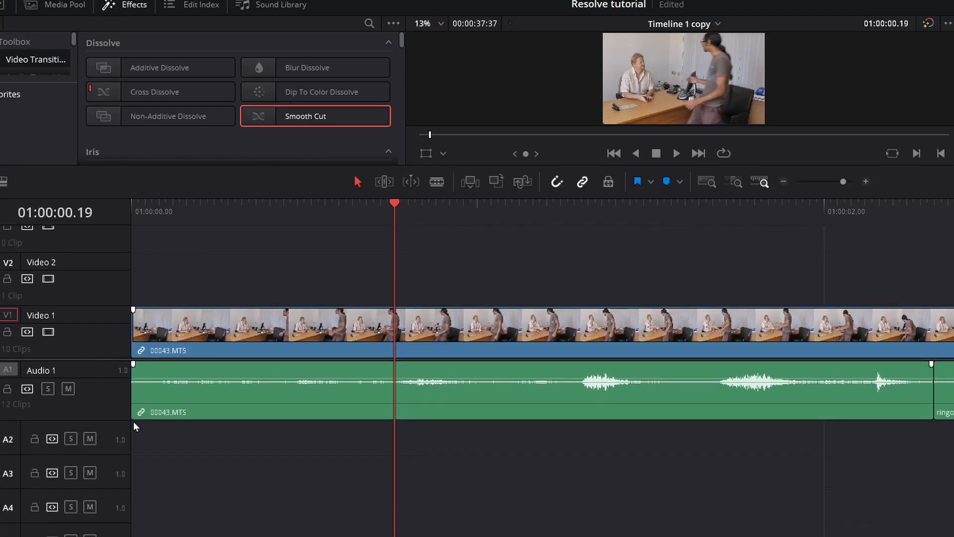
Step: Delete the empty tracks from the timeline and lower the divider above it to enlarge the viewer
right_click(96, 411)
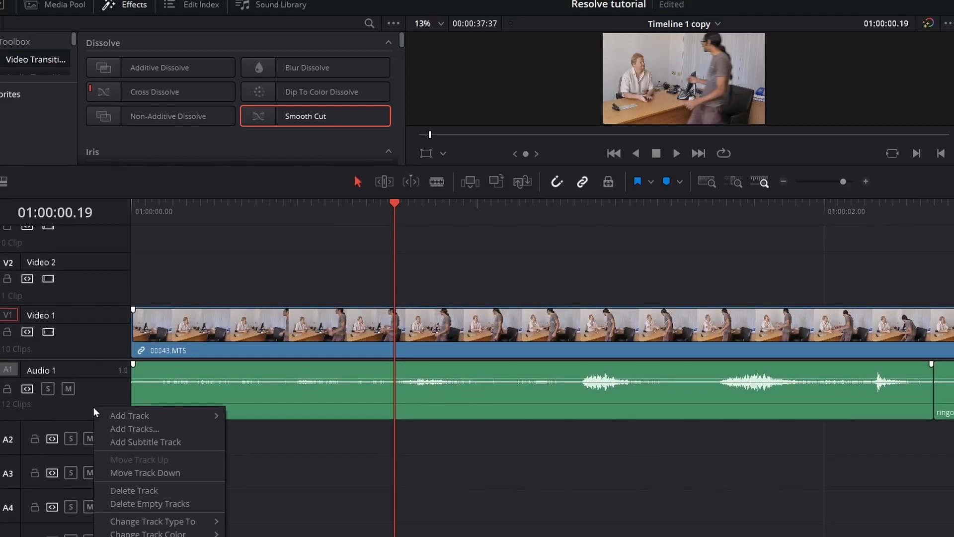
left_click(144, 504)
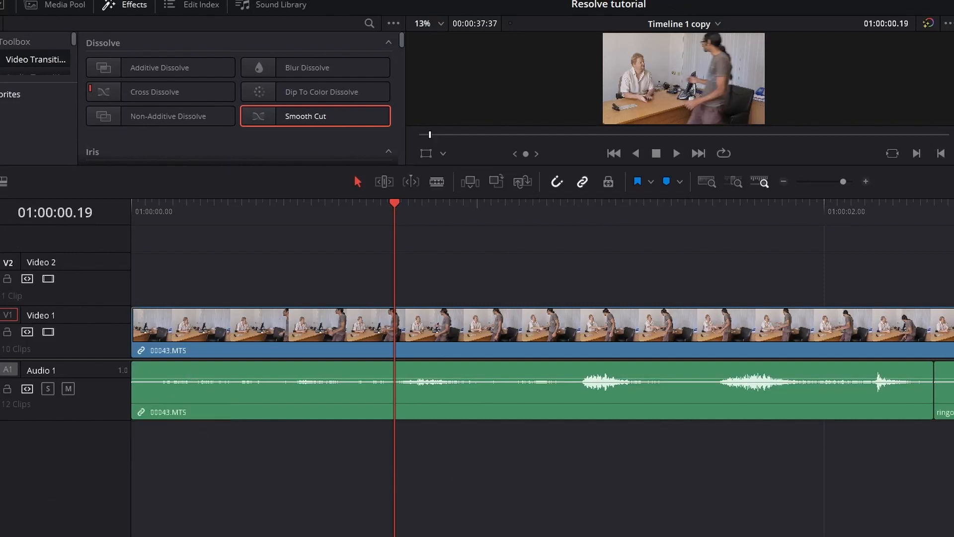
scroll(396, 532, "right", 5)
left_click_drag(542, 167, 543, 261)
Step: Play back from the handshake across the cut to ringo, and scan ahead to the ringo cutaway on Video 2
left_click_drag(345, 303, 302, 313)
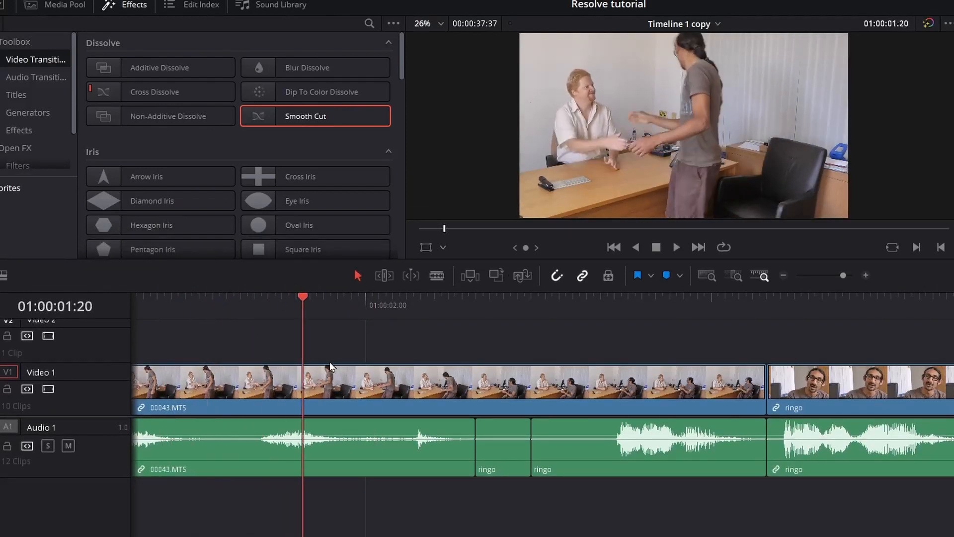
key("space")
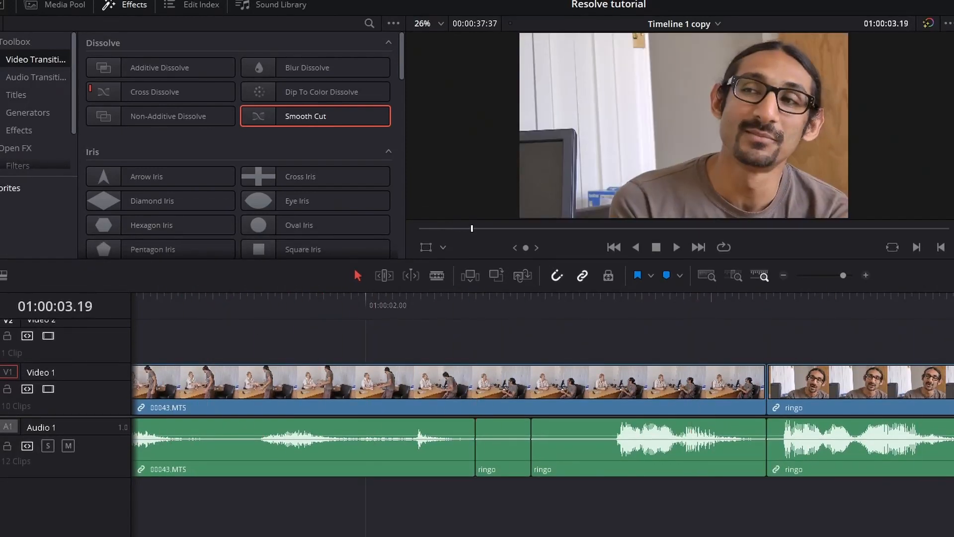
left_click_drag(648, 303, 530, 431)
left_click(178, 331)
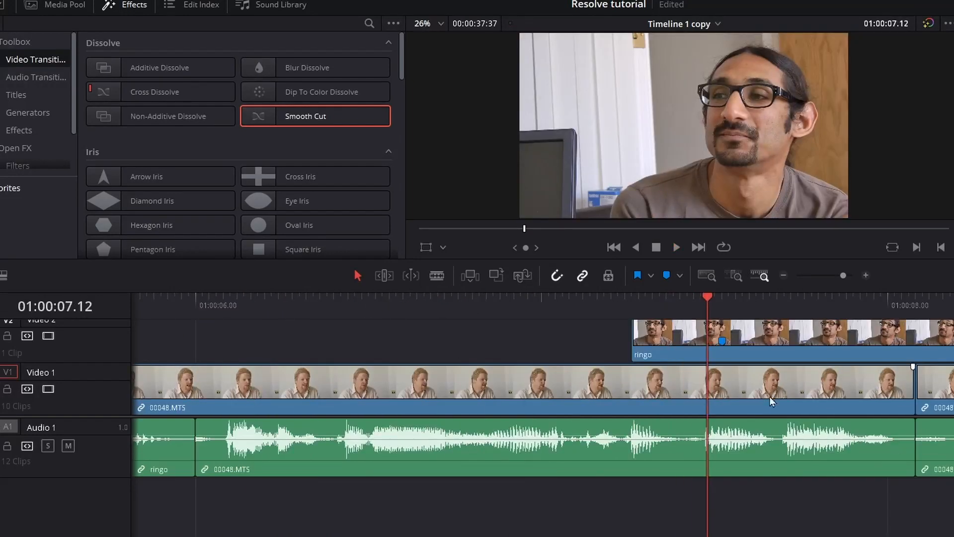
left_click(783, 277)
left_click(783, 277)
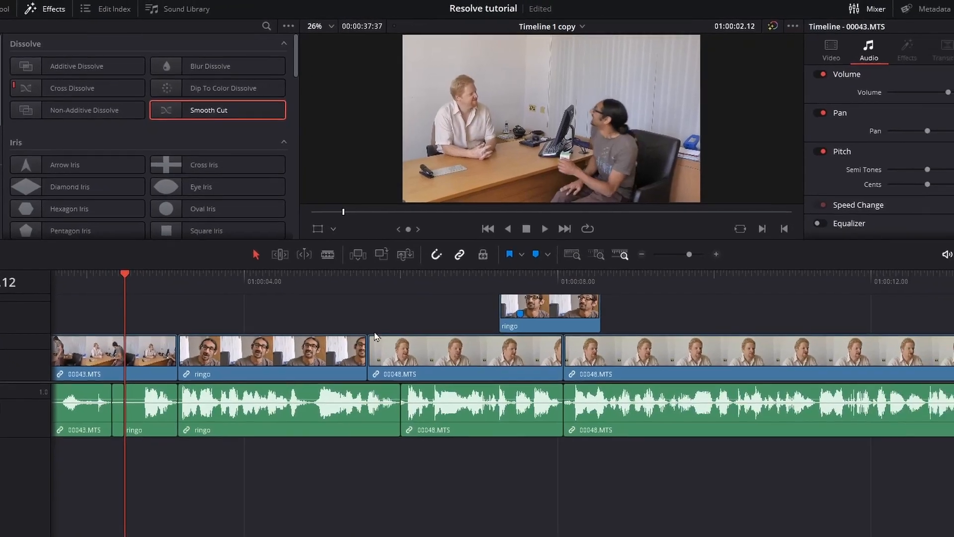
Step: Play the opening 00043.MTS shot through into the following ringo clip several times to compare their audio levels
key("space")
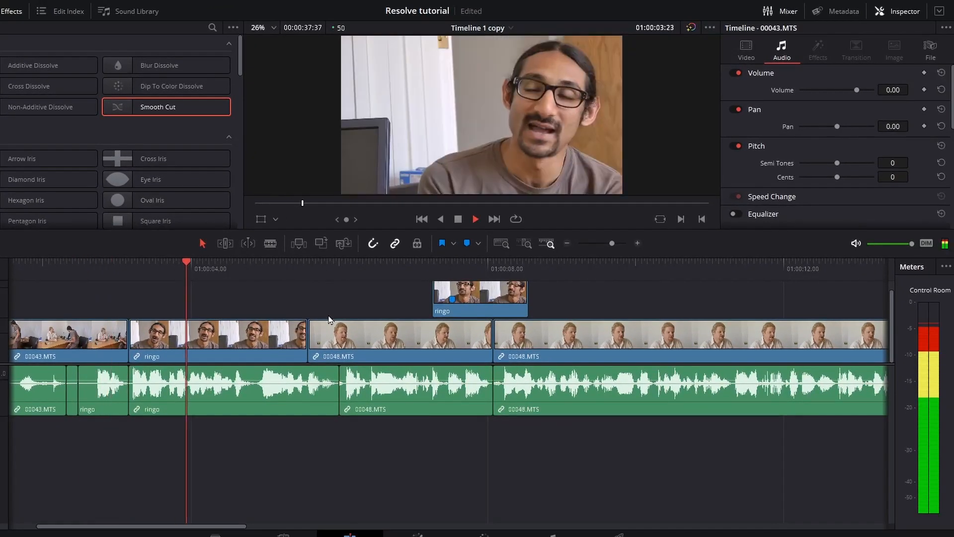
key("space")
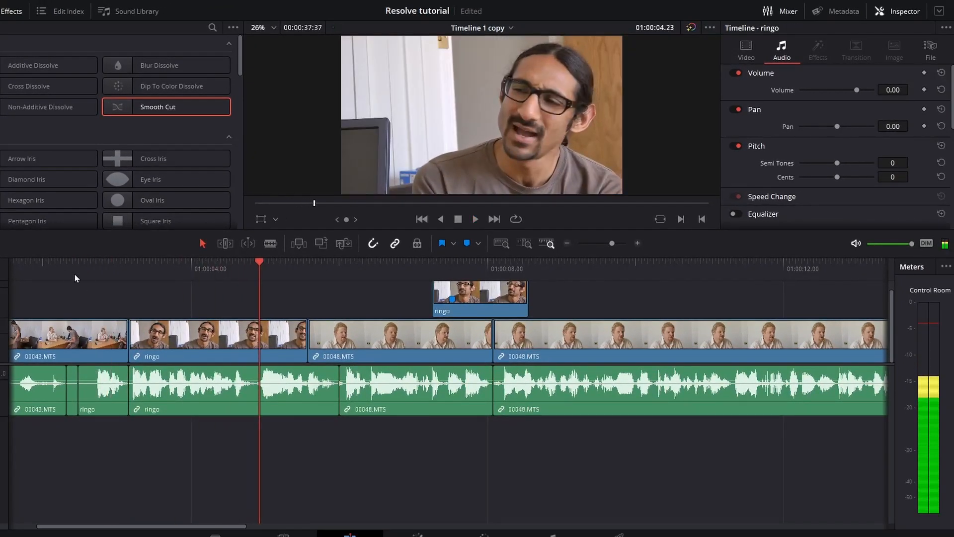
left_click(36, 277)
key("space")
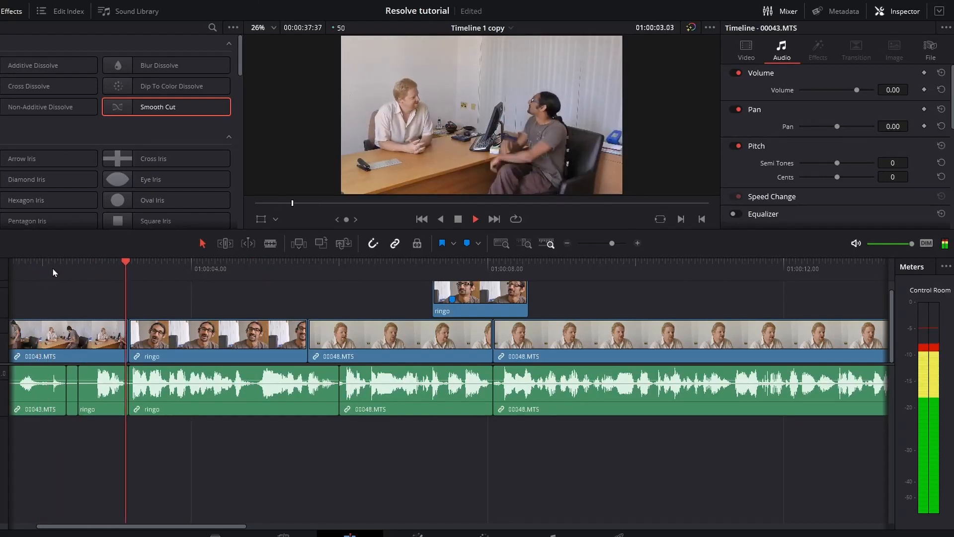
left_click_drag(52, 268, 0, 277)
key("space")
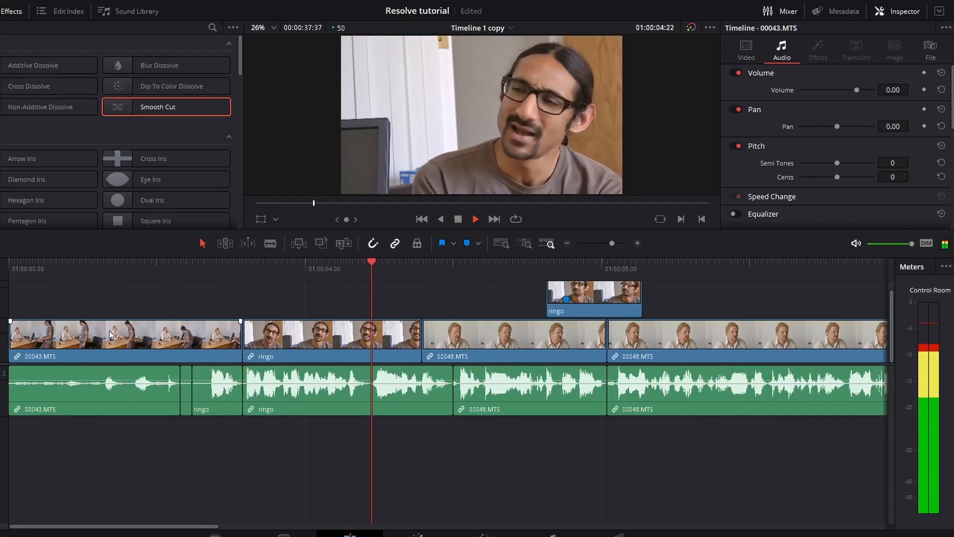
key("space")
Step: Increase the Audio 1 track height, raise the opening 00043.MTS audio clip's volume to 17.11, and play it back
left_click_drag(120, 268, 88, 267)
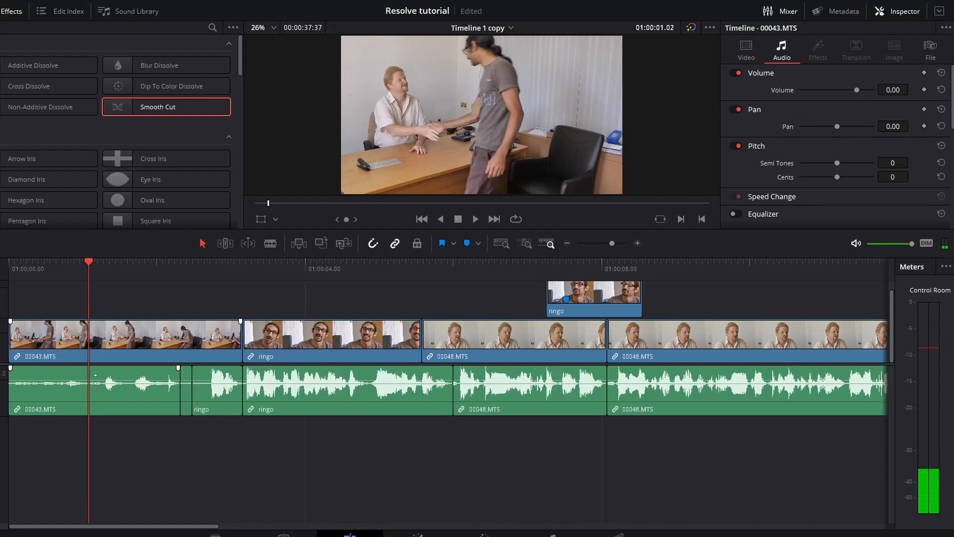
left_click_drag(95, 376, 95, 381)
left_click_drag(4, 415, 4, 479)
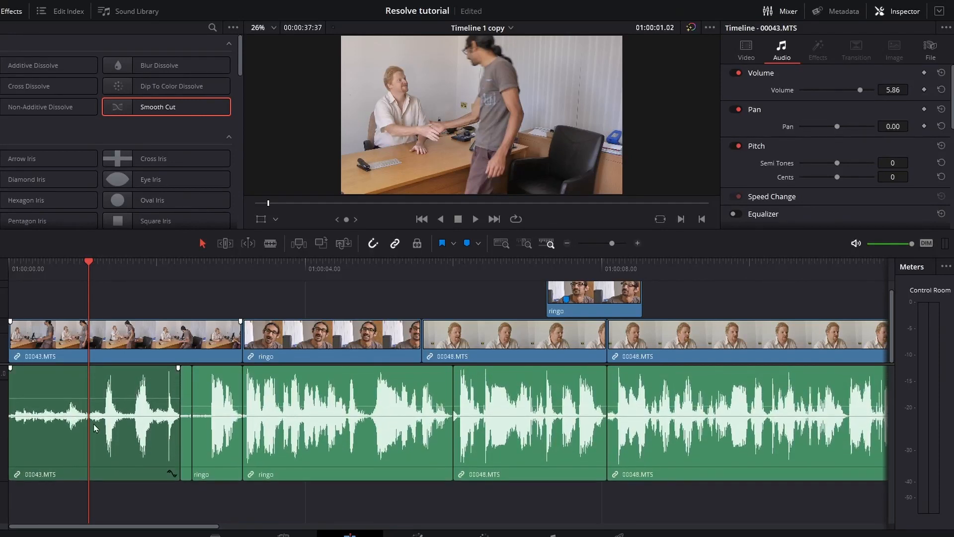
left_click_drag(97, 397, 97, 383)
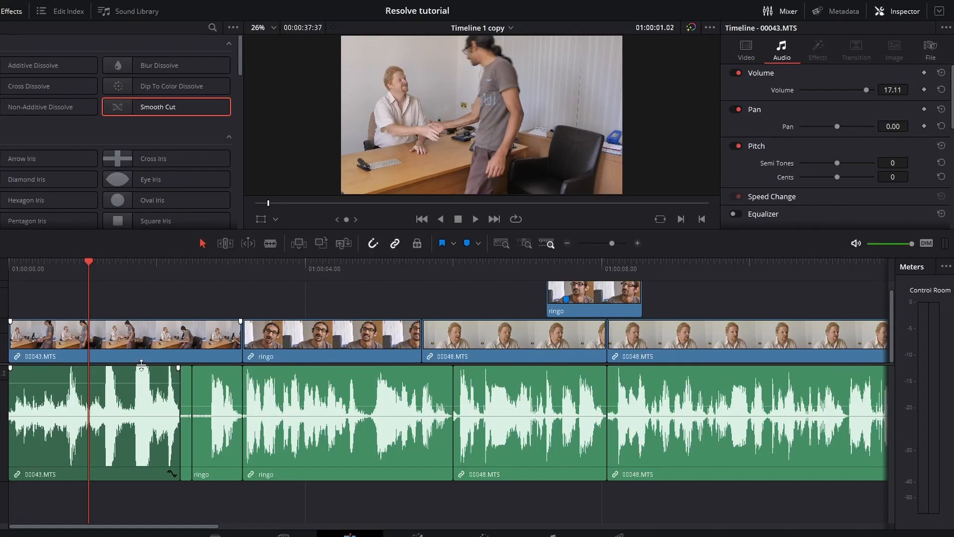
key("space")
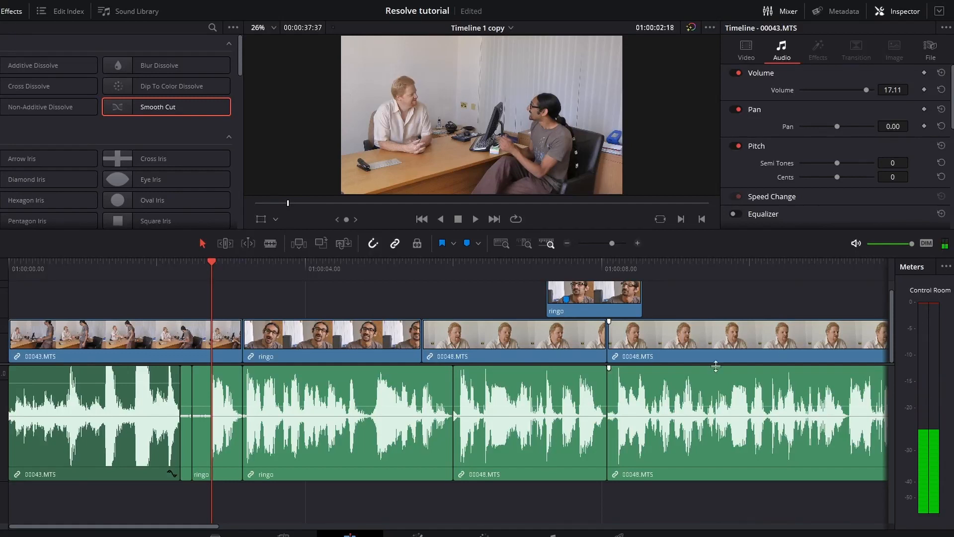
Step: Lower the opening 00043.MTS audio clip's volume to 4.19 and play the timeline from the start to check it
mouse_move(165, 388)
left_mouse_down()
mouse_move(159, 420)
mouse_move(154, 402)
left_mouse_up()
left_click_drag(106, 273, 11, 271)
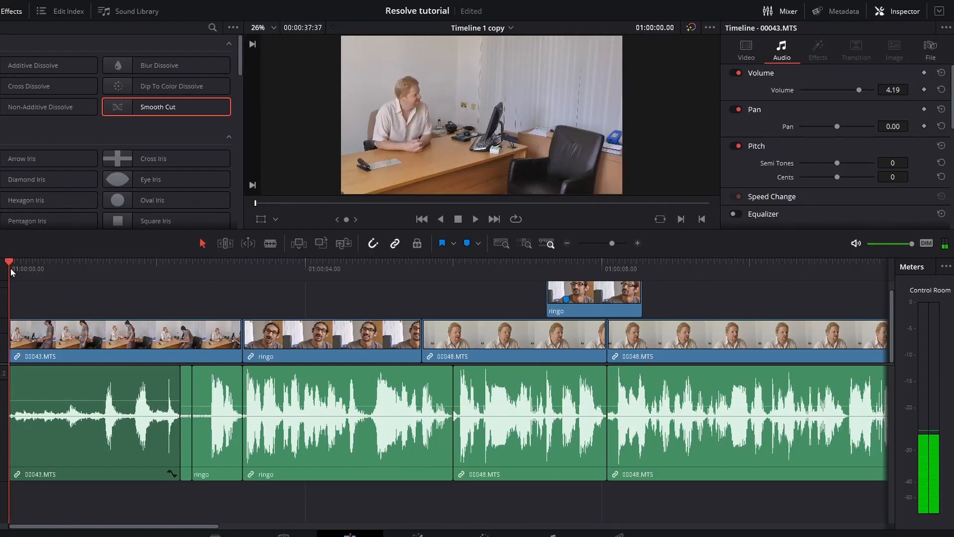
key("space")
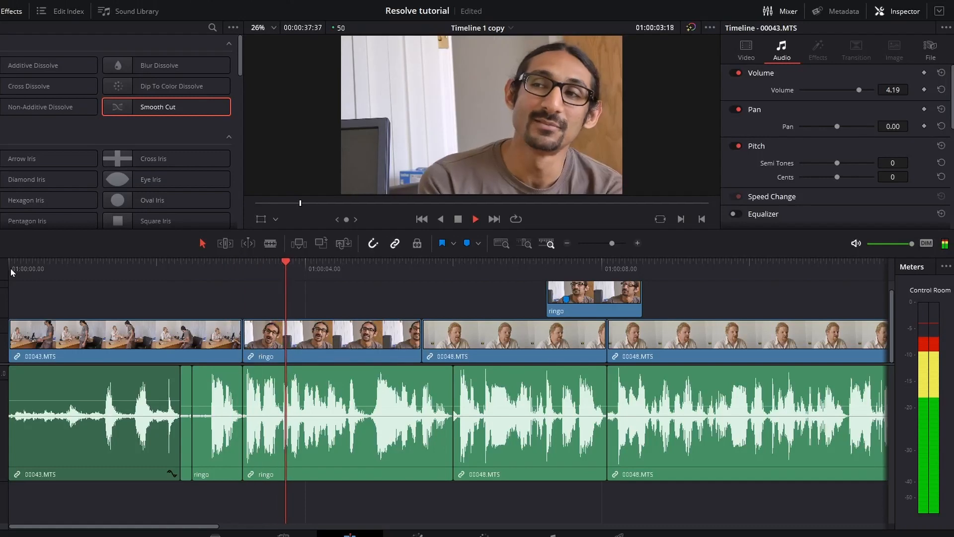
key("space")
Step: Select the opening 00043.MTS clip and fine-tune its audio volume to 4.61 and finally 4.20
left_click_drag(44, 272, 111, 271)
left_click_drag(86, 400, 85, 399)
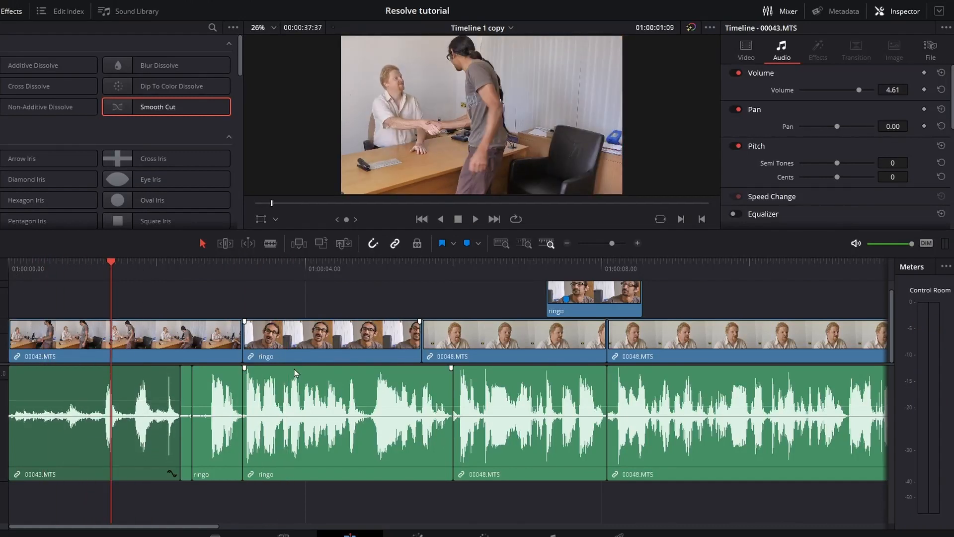
left_click(137, 383)
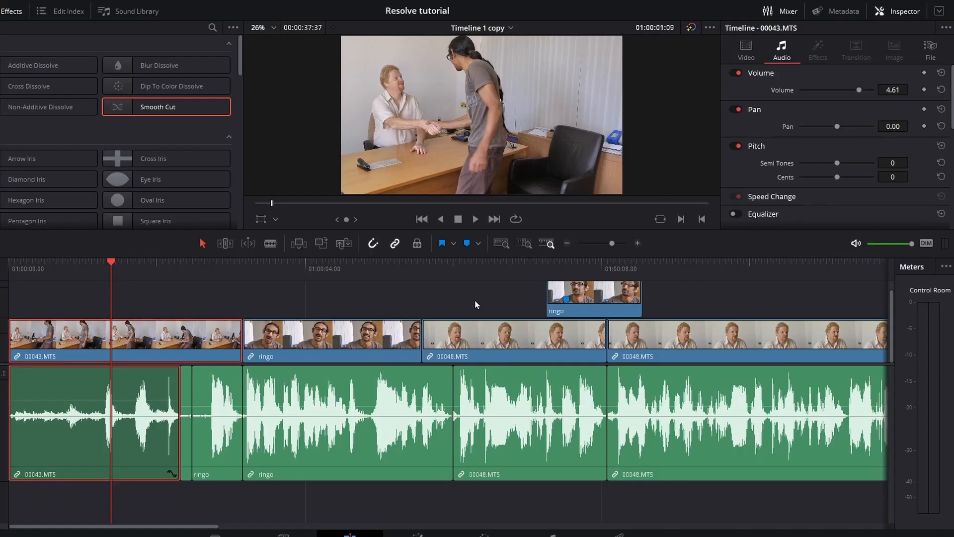
left_click(905, 12)
left_click(905, 10)
mouse_move(861, 94)
left_mouse_down()
mouse_move(851, 91)
mouse_move(860, 88)
left_mouse_up()
Step: Add a volume keyframe to the opening 00043.MTS clip at 01:00:01:06, just before the first loud peak
mouse_move(101, 267)
left_mouse_down()
mouse_move(63, 275)
mouse_move(110, 273)
mouse_move(97, 283)
left_mouse_up()
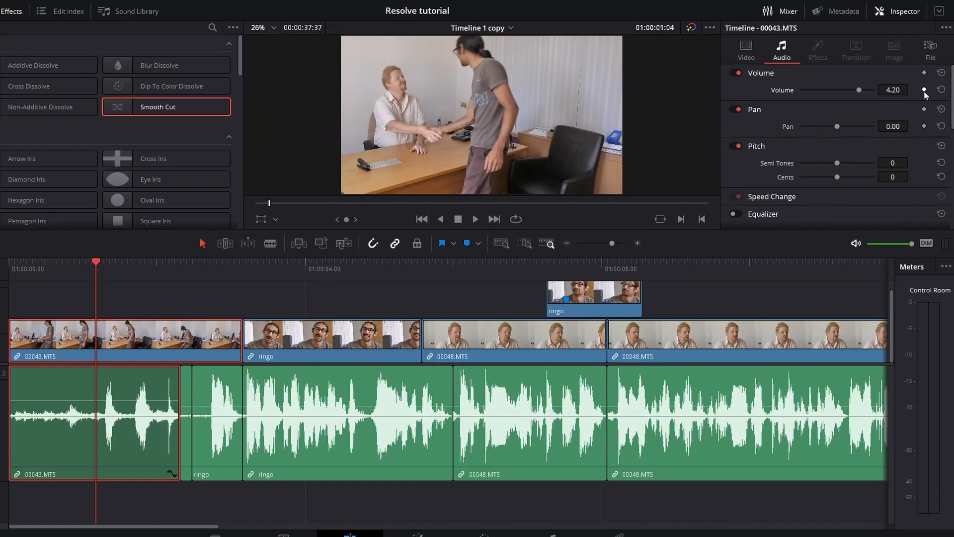
left_click(100, 264)
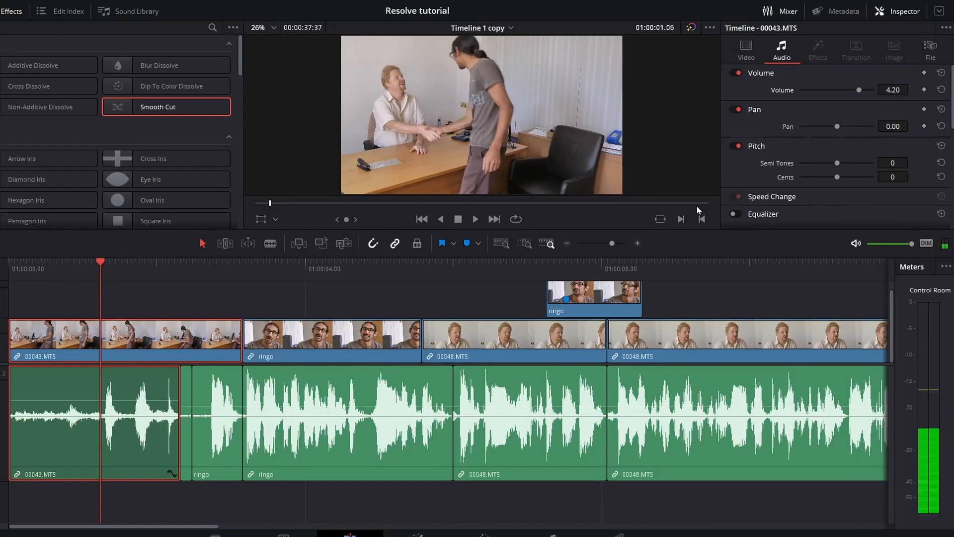
left_click(924, 90)
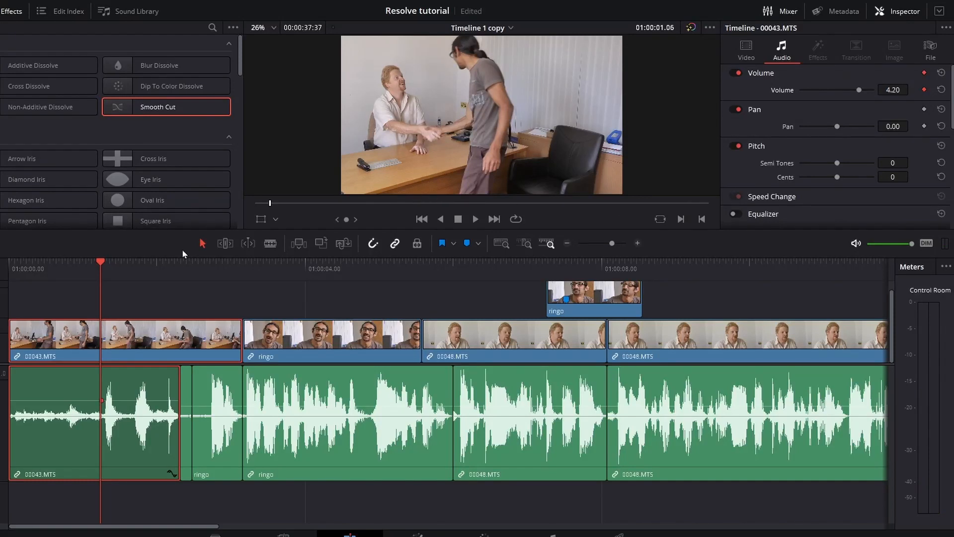
Step: Add an earlier volume keyframe to the opening 00043.MTS clip at 01:00:00:17 and set its volume to -4.73
left_click_drag(100, 264, 59, 267)
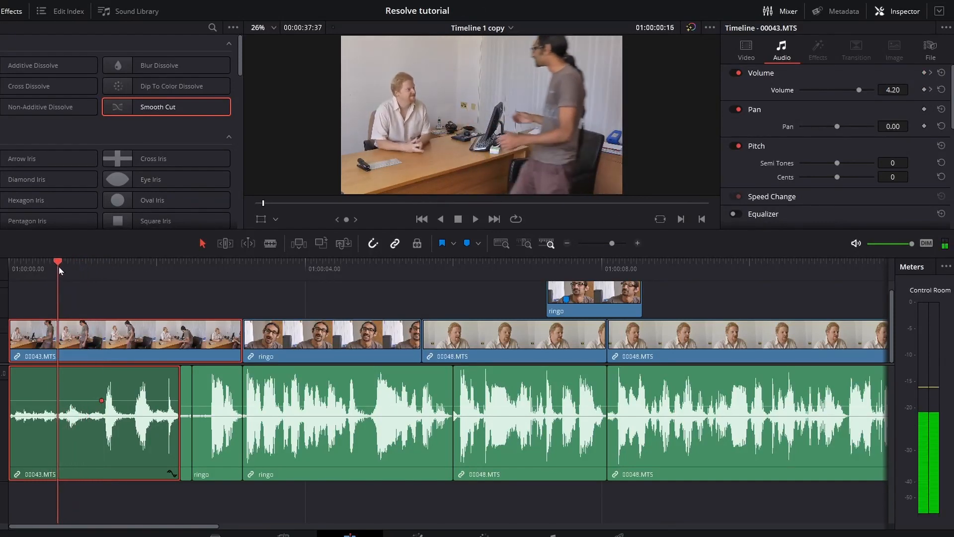
left_click(923, 89)
mouse_move(859, 89)
left_mouse_down()
mouse_move(845, 92)
mouse_move(854, 91)
left_mouse_up()
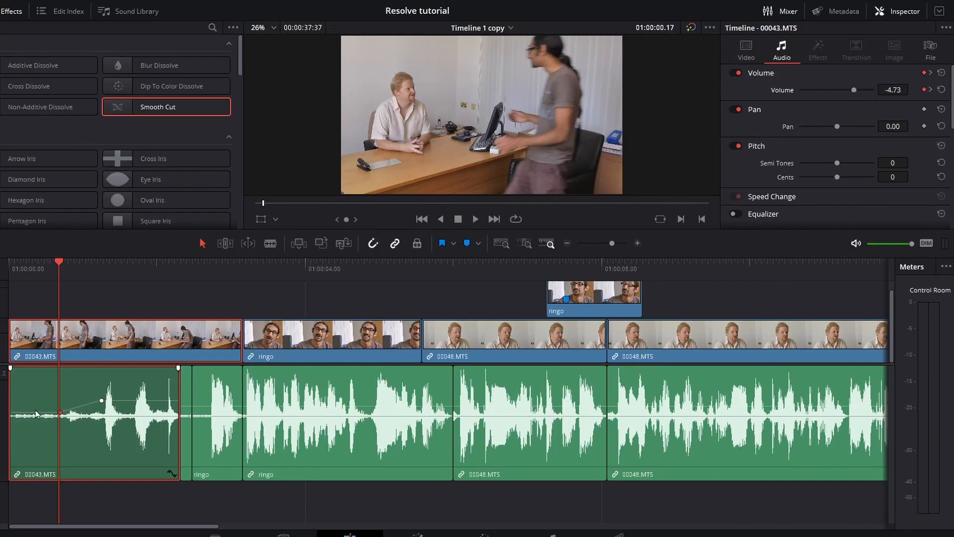
Step: Play the timeline from the start to hear the keyframed volume rise and the clips that follow it
left_click_drag(61, 267, 9, 269)
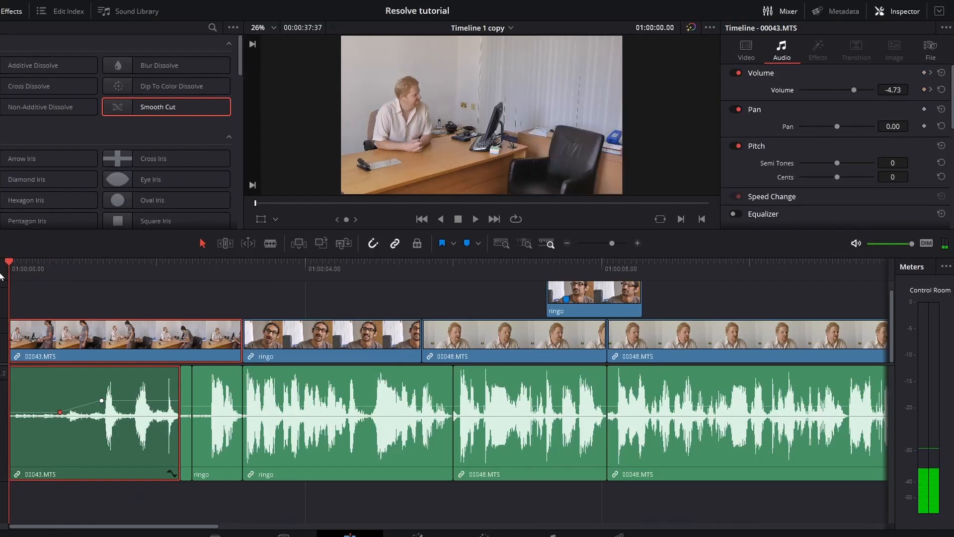
key("space")
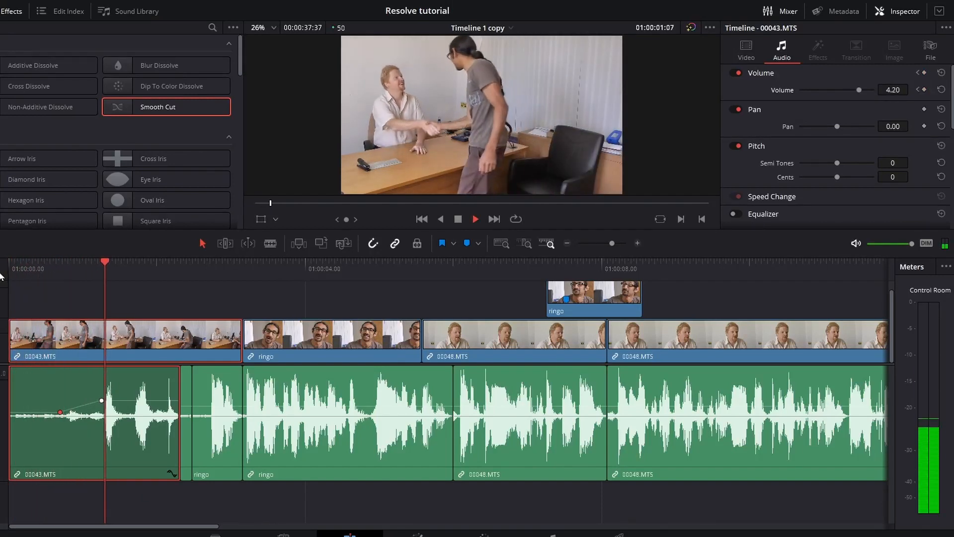
key("space")
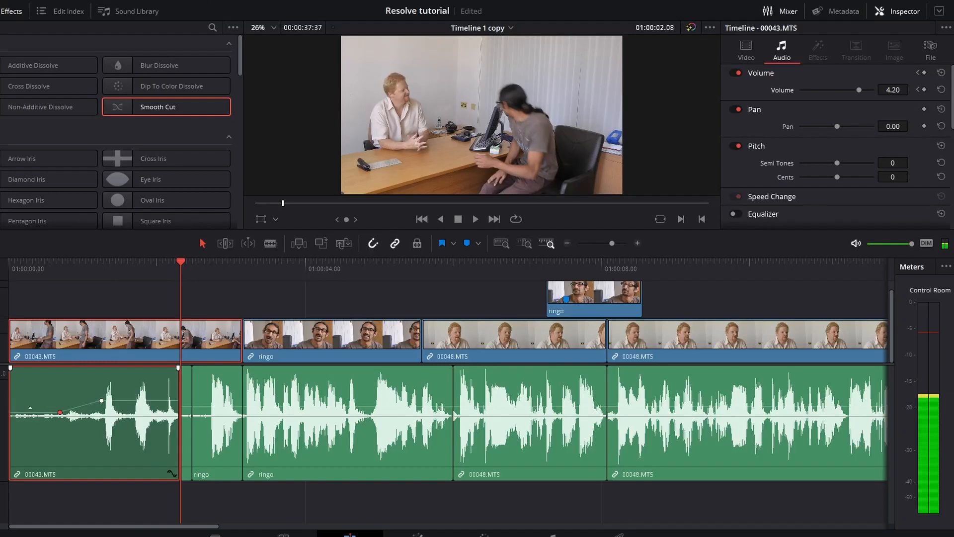
key("space")
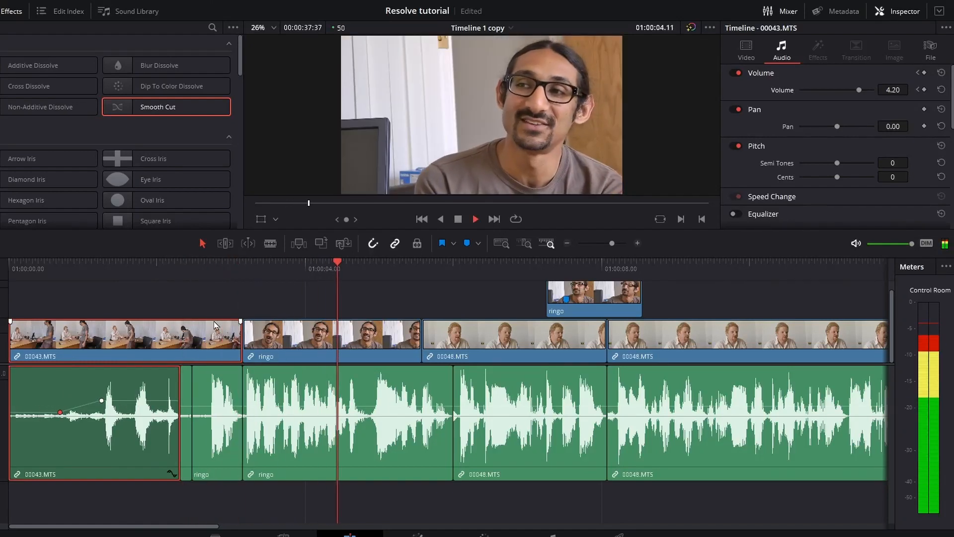
key("space")
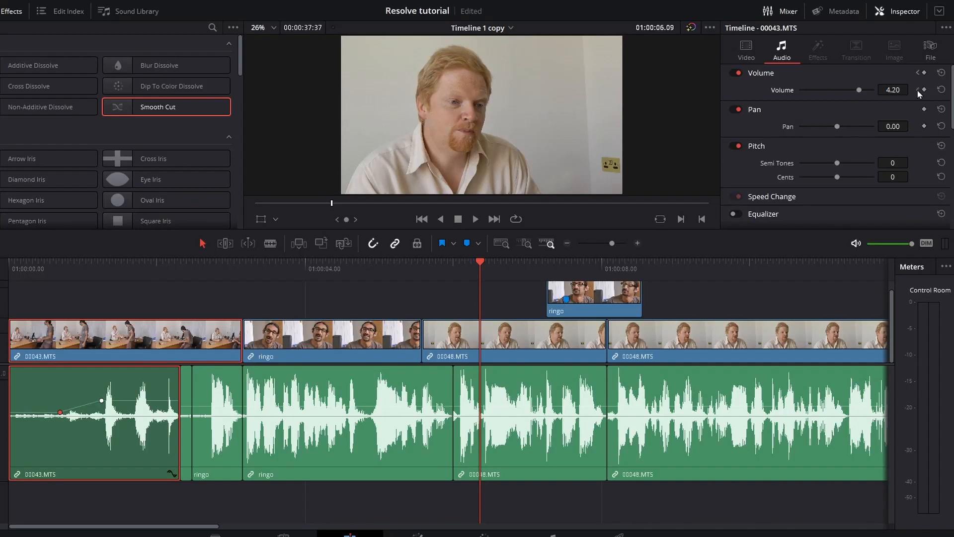
Step: Step back and forth between the two volume keyframes on the opening 00043.MTS clip, ending on the earlier one
left_click(918, 91)
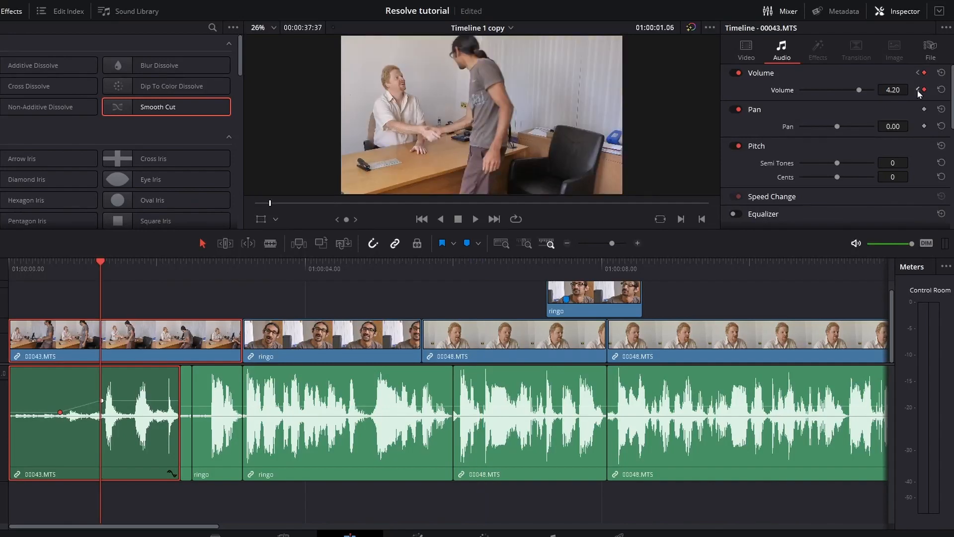
left_click(919, 91)
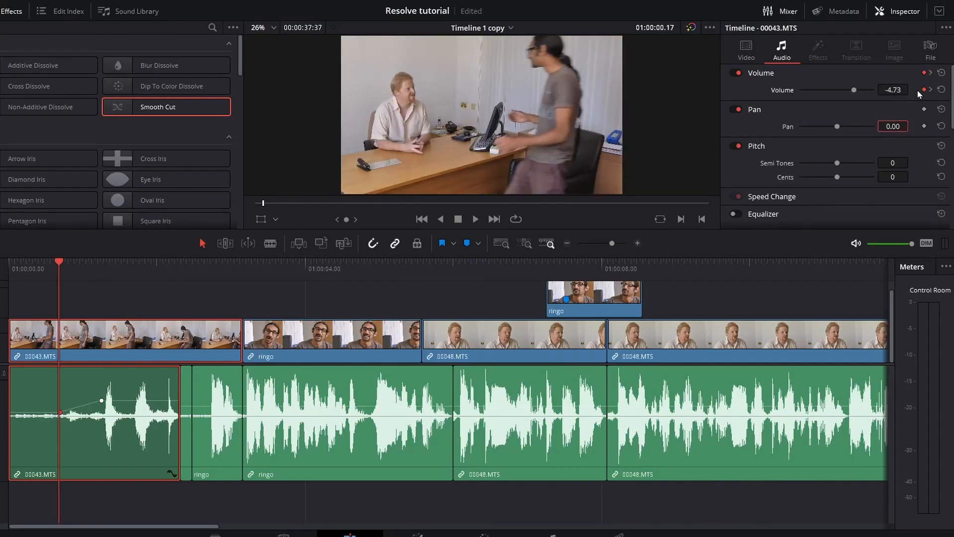
left_click(930, 90)
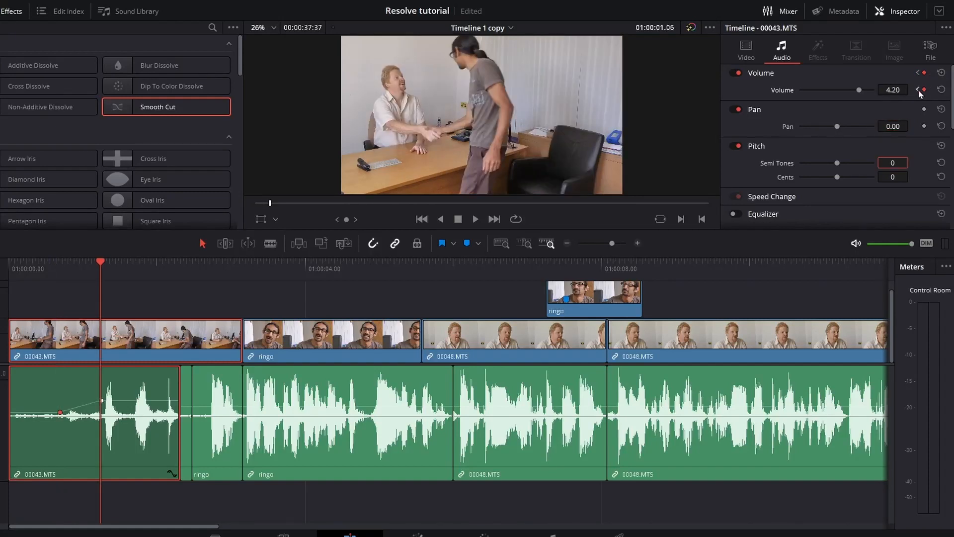
left_click(918, 91)
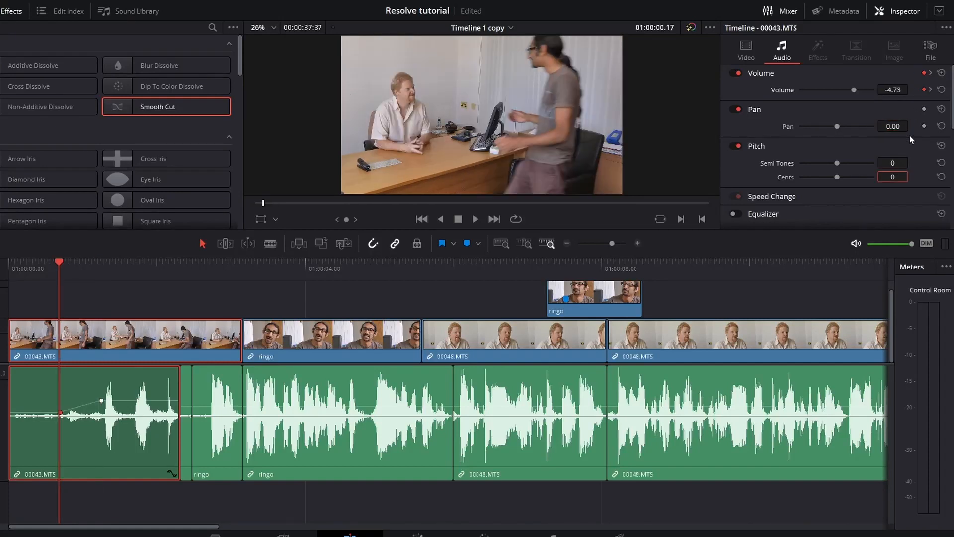
Step: Try deleting the volume keyframe at 01:00:00:17, undo that deletion, and reset the opening 00043.MTS clip's volume with its keyframes
left_click(923, 90)
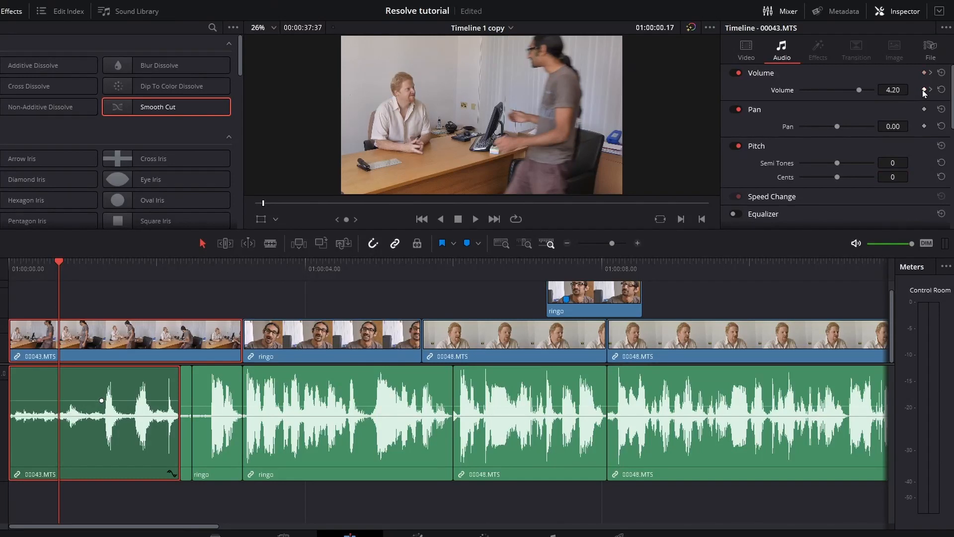
key("ctrl+z")
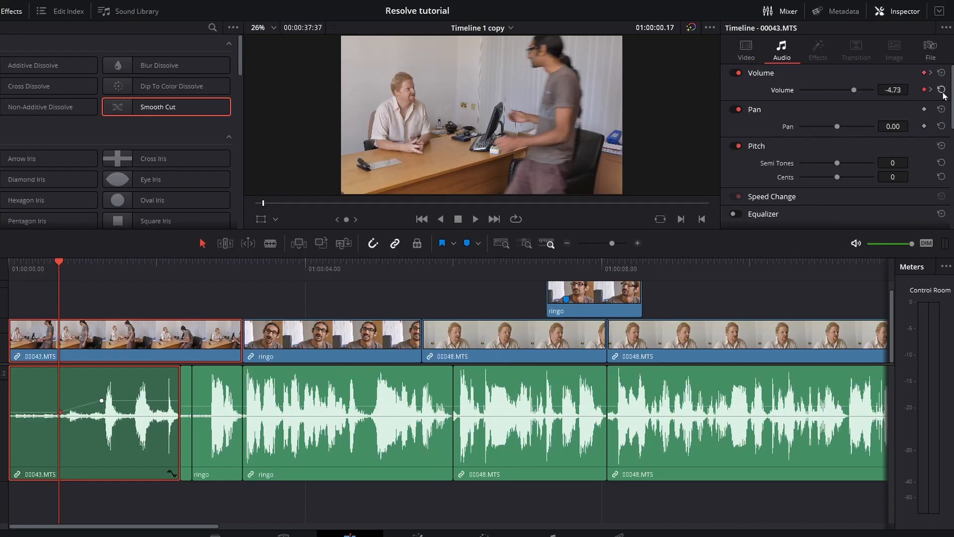
left_click(941, 90)
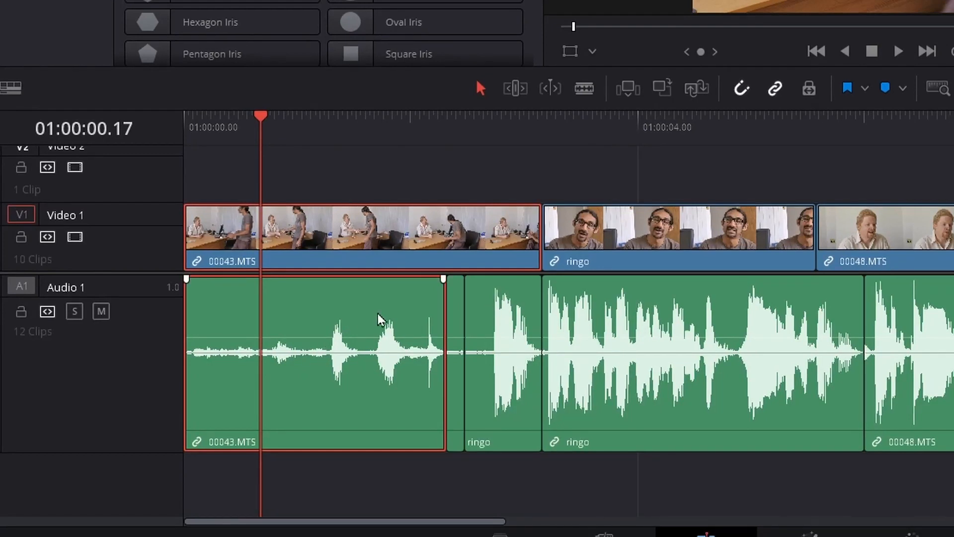
Step: Normalize the opening 00043.MTS clip's audio using Sample Peak Program mode with a target level of -9.0 dBFS
right_click(345, 305)
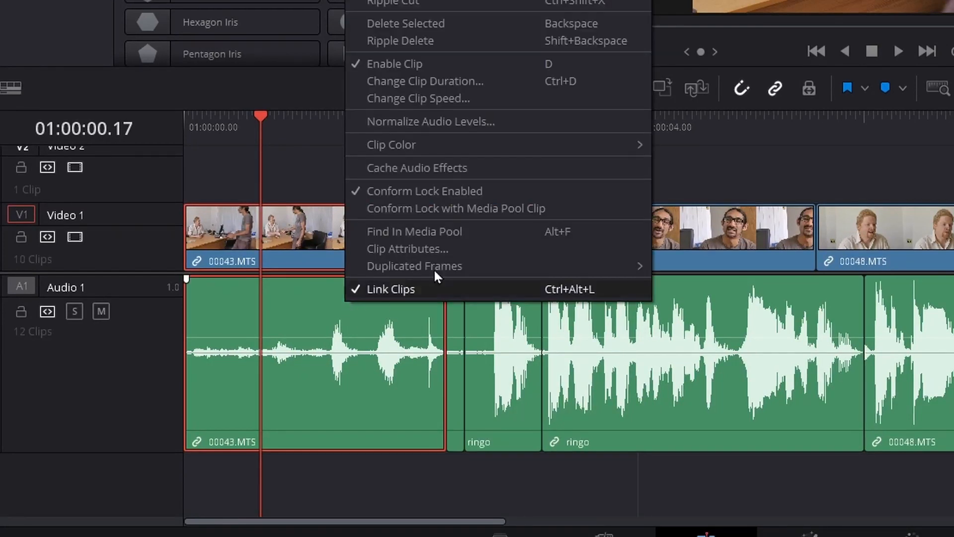
left_click(437, 122)
left_click(432, 162)
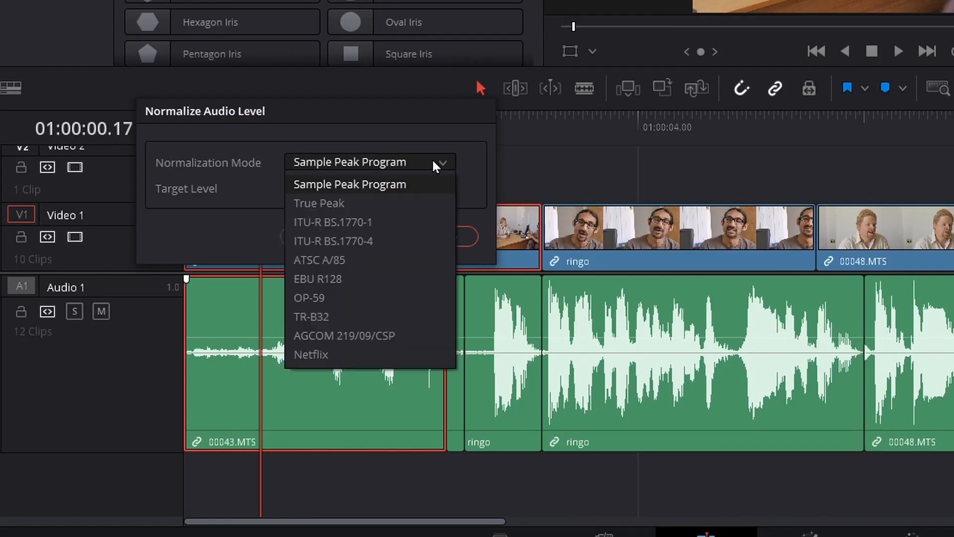
left_click(432, 162)
left_click(403, 161)
left_click(403, 161)
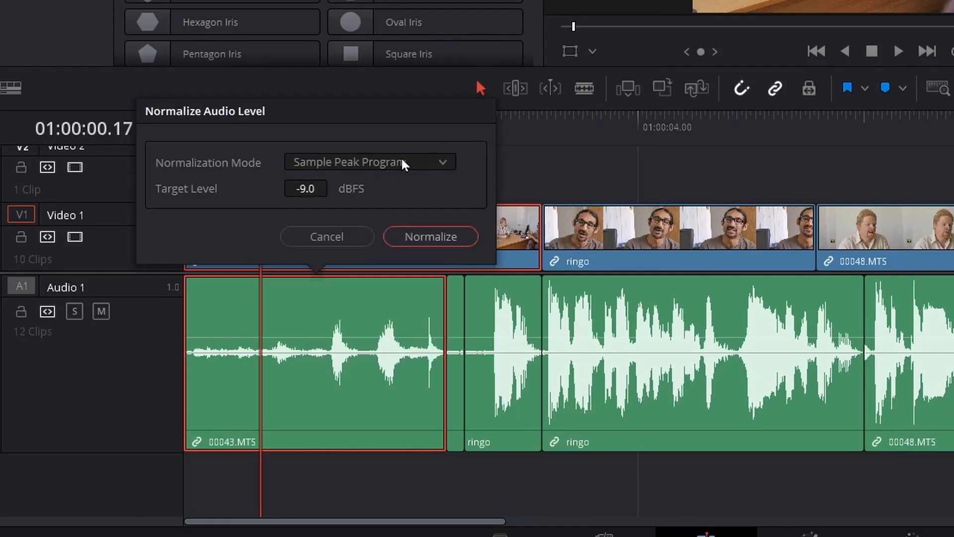
left_click(430, 237)
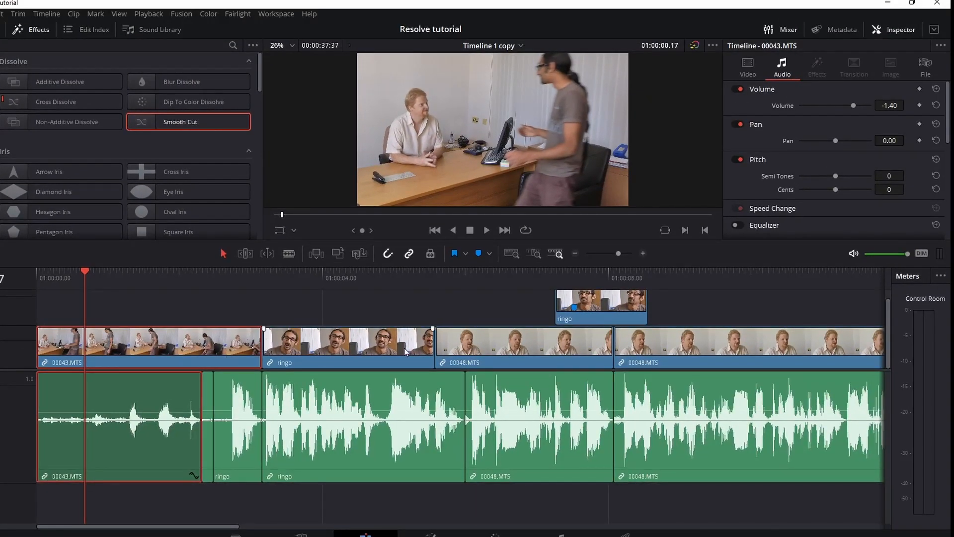
right_click(150, 385)
left_click(206, 272)
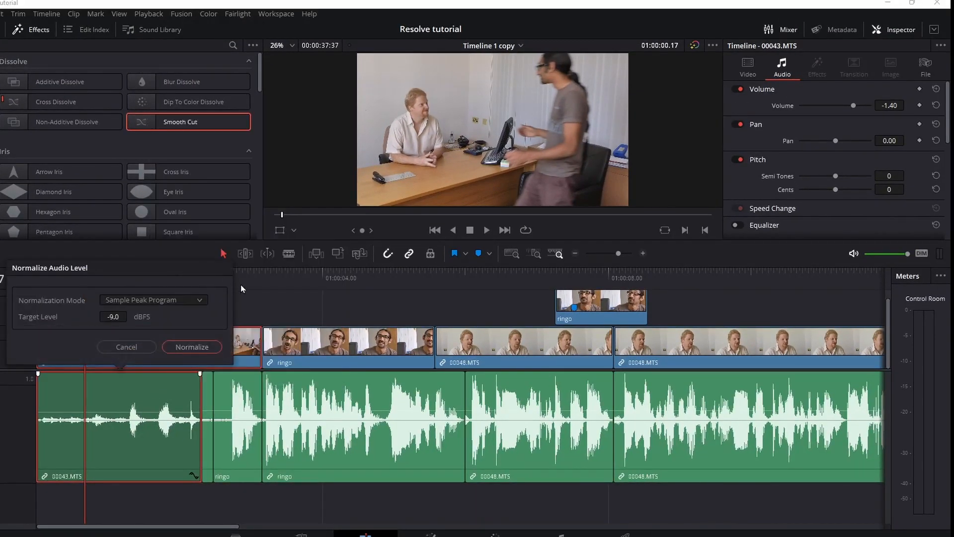
left_click(133, 350)
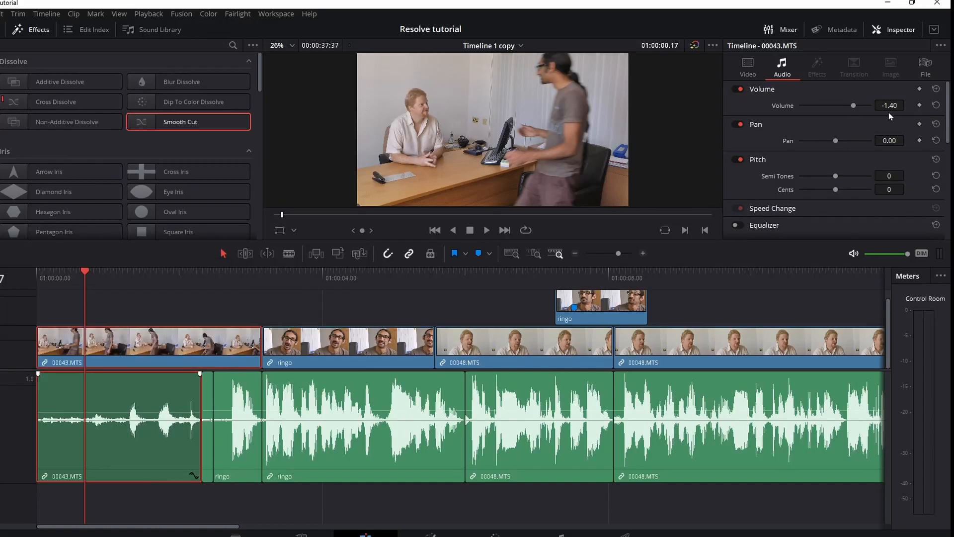
Step: Normalize the audio level of the short unlinked ringo clip near the start of Audio 1
left_click(239, 404)
right_click(239, 404)
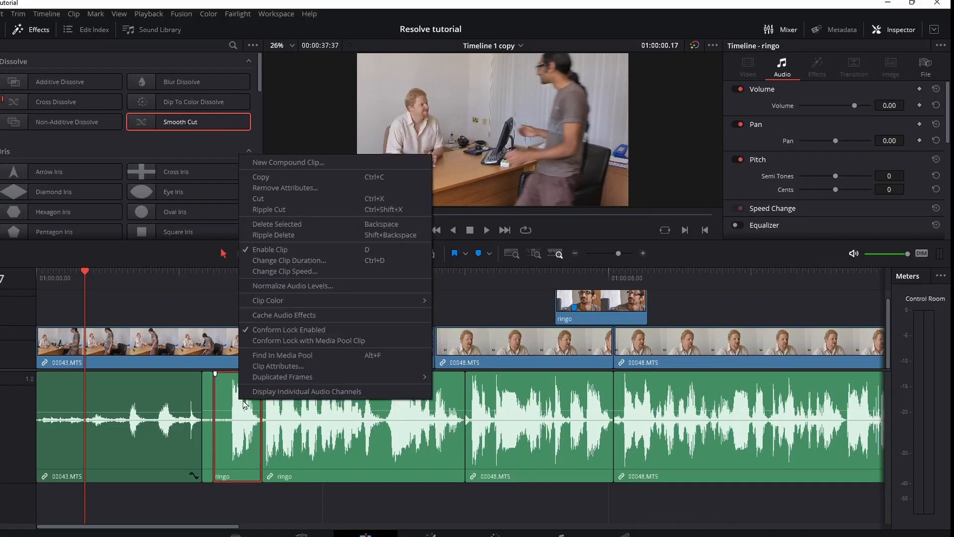
left_click(293, 286)
left_click(294, 344)
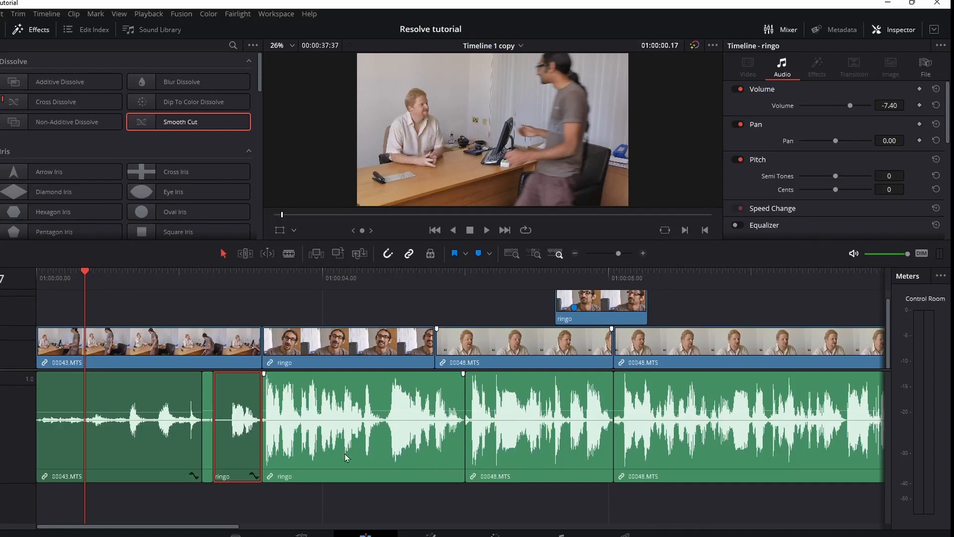
Step: Normalize all remaining linked ringo and 00048.MTS clips together in Sample Peak Program mode at -9.0 dBFS with Relative level setting
left_click_drag(226, 527, 291, 526)
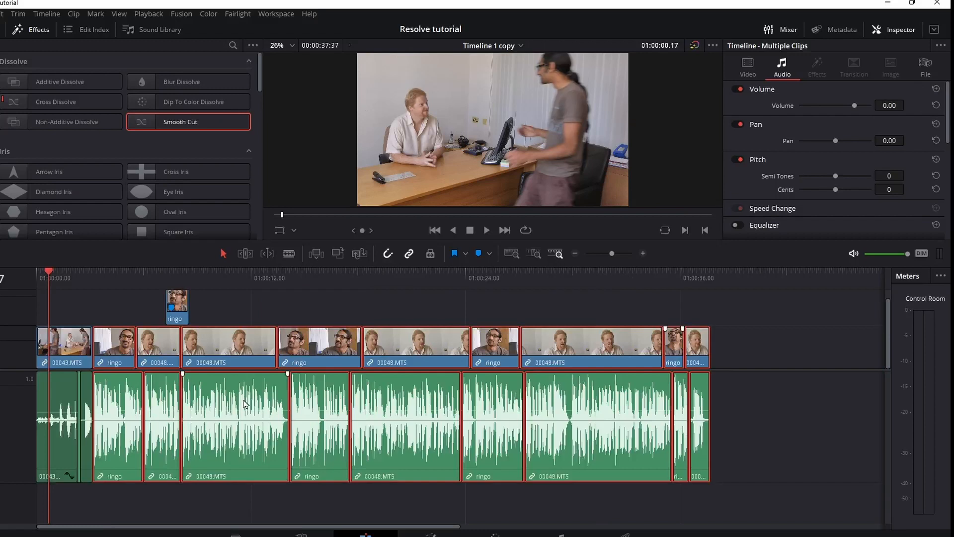
right_click(245, 403)
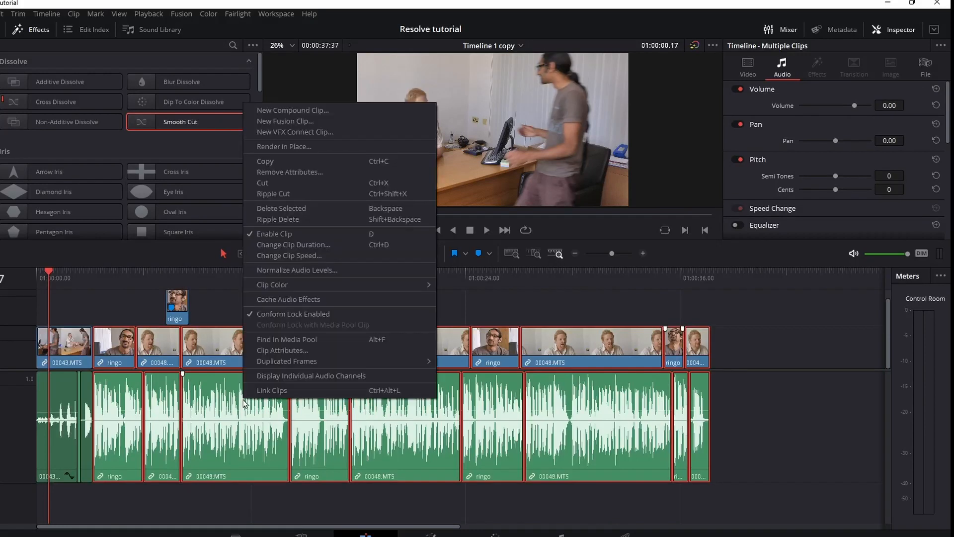
left_click(303, 271)
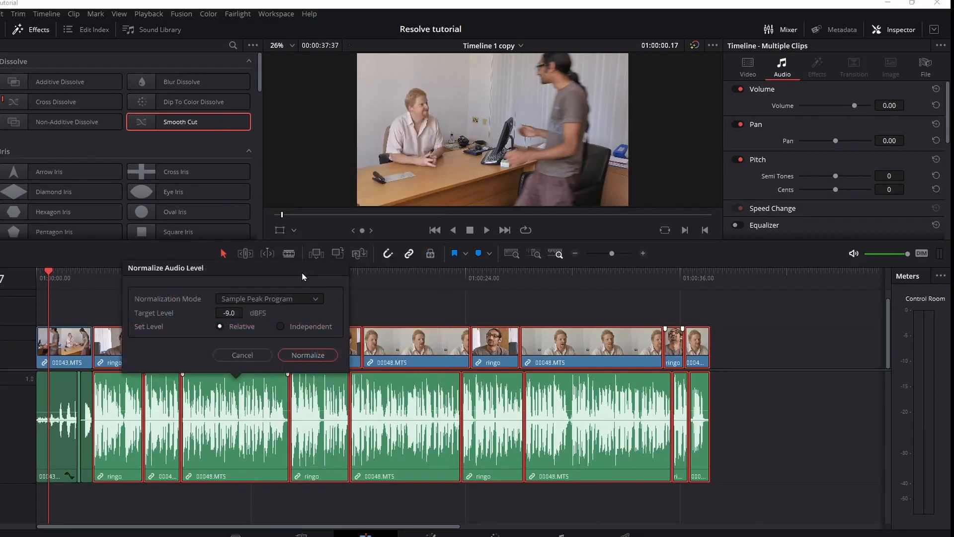
left_click(323, 354)
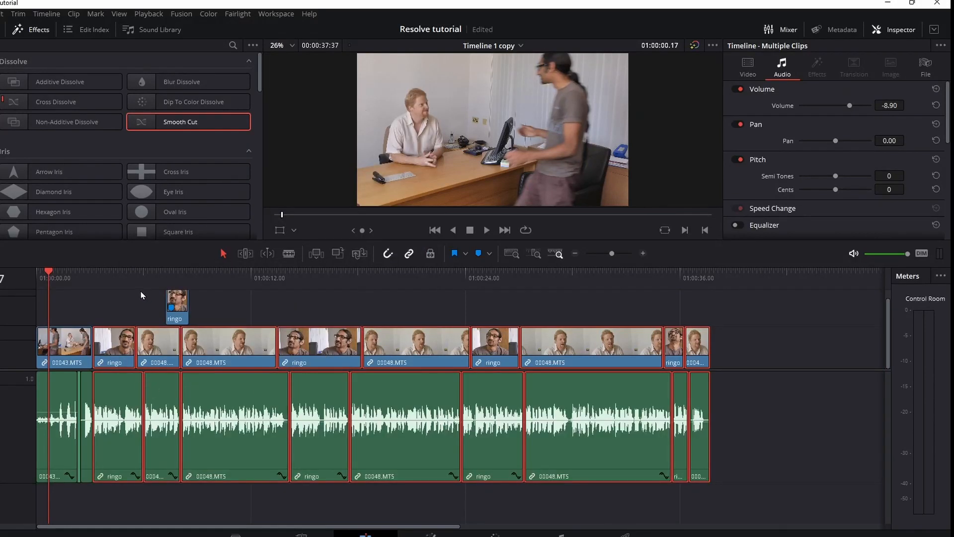
Step: Scrub the timeline and play a short section from around 01:00:10 to check the normalized audio levels
left_click_drag(103, 278, 265, 296)
left_click_drag(294, 302, 262, 302)
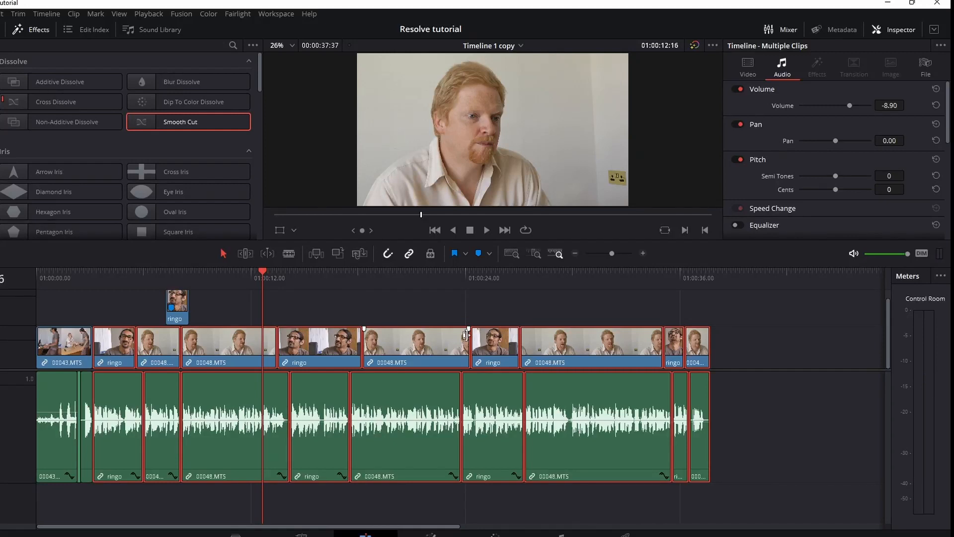
left_click(222, 284)
key("space")
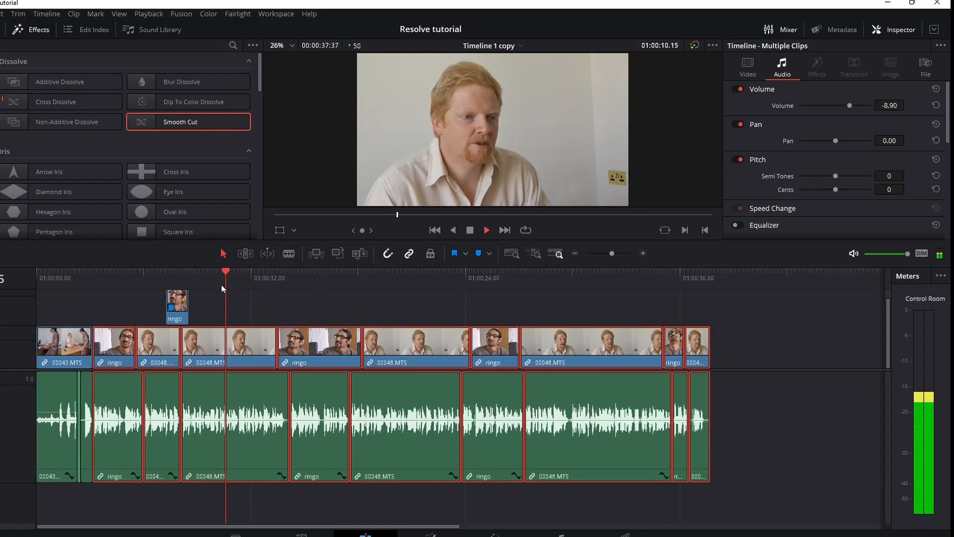
key("space")
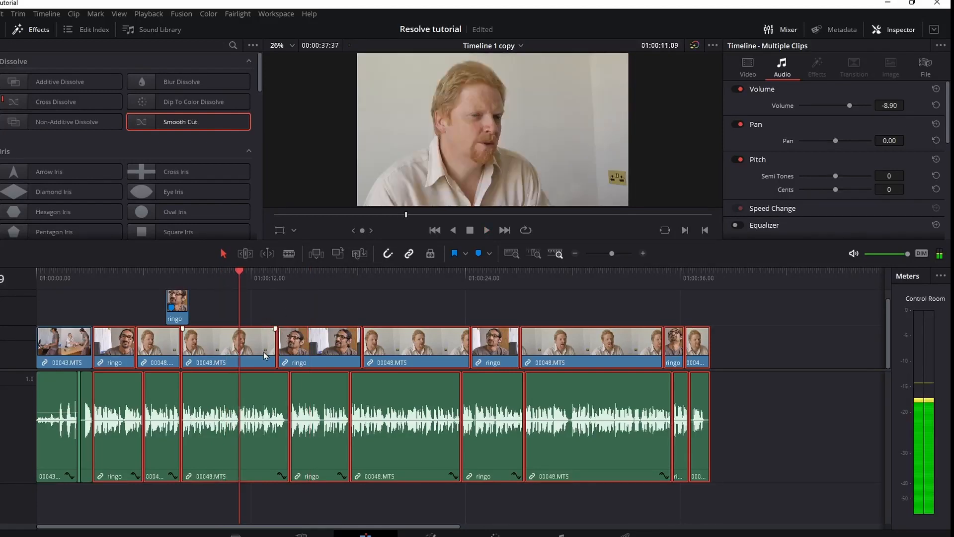
Step: Reset the volume of the 00048.MTS clip under the playhead, then try resetting every clip's volume and undo that reset
left_click(253, 392)
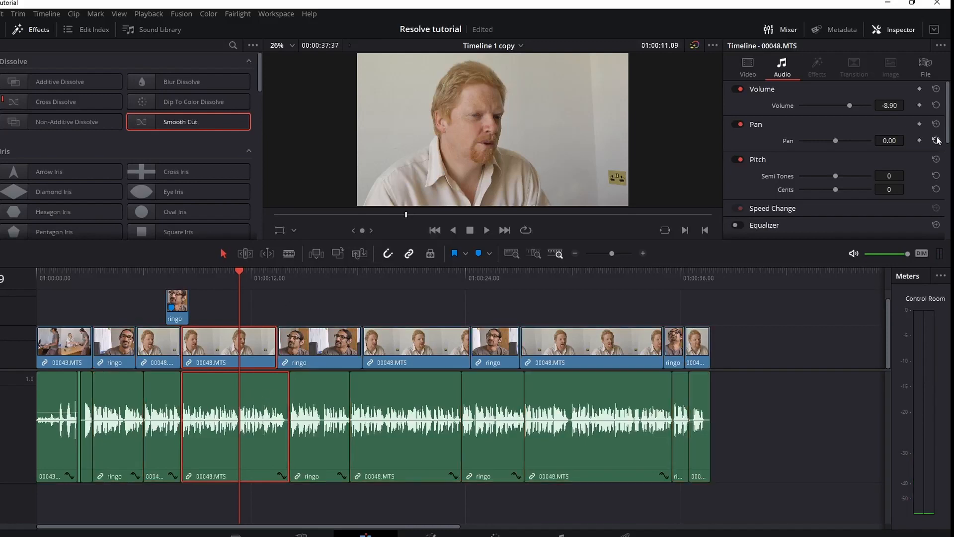
left_click(936, 105)
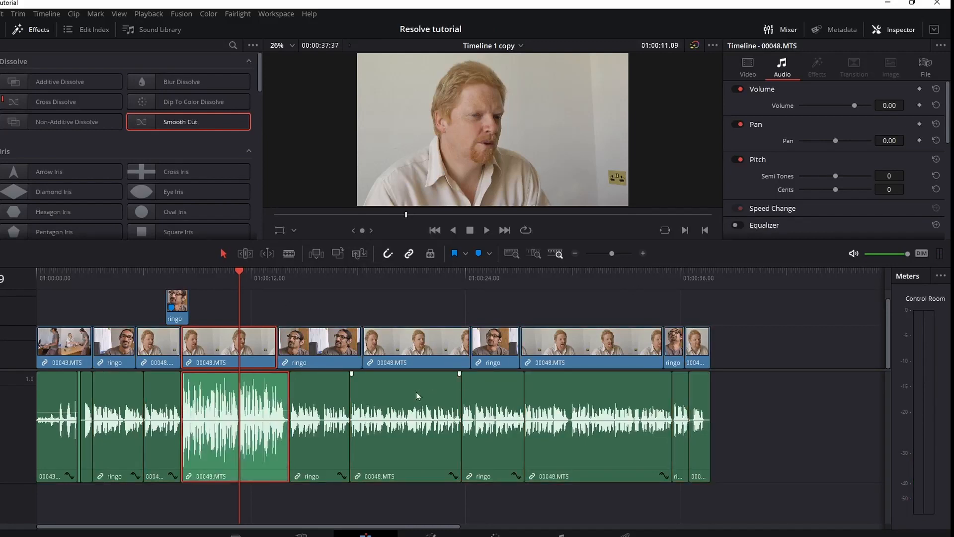
left_click_drag(782, 403, 42, 421)
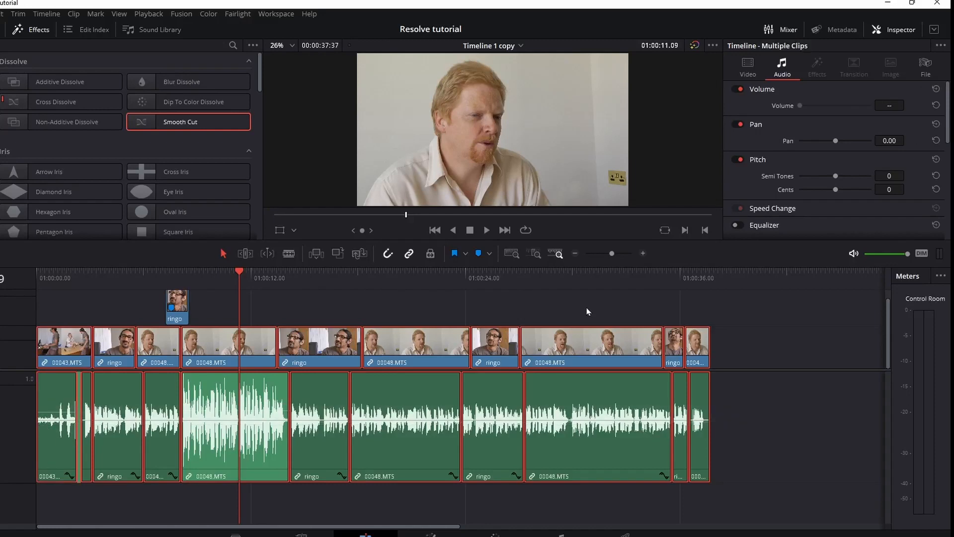
left_click(936, 106)
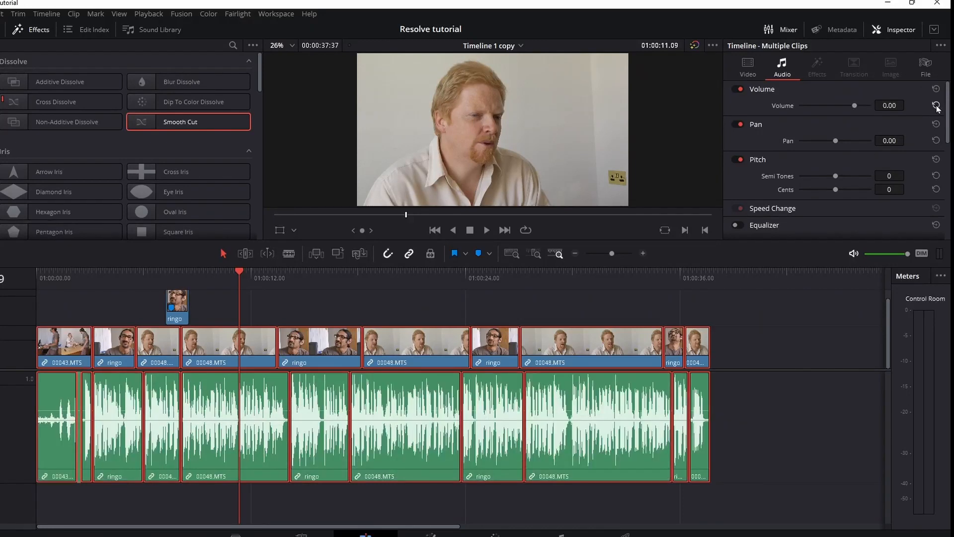
key("ctrl+z")
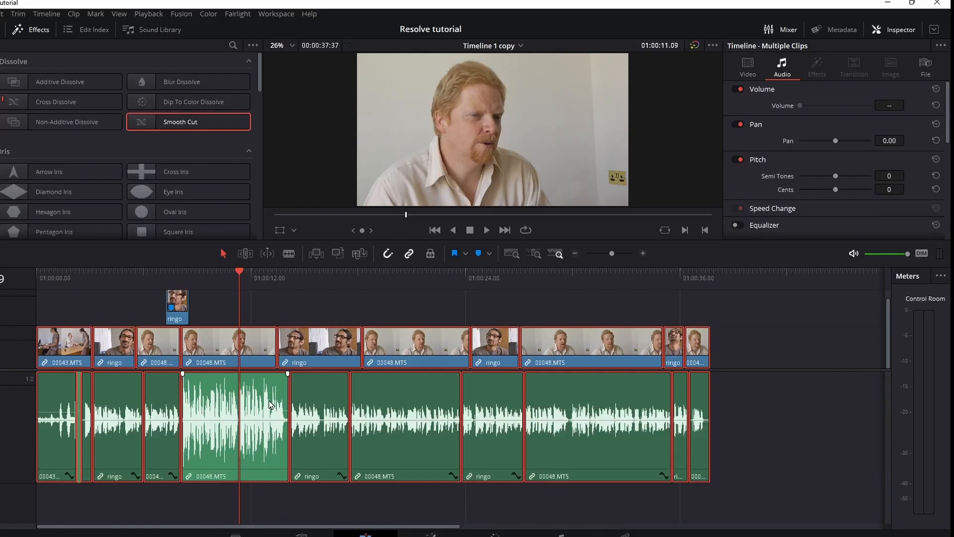
Step: Paste only the copied 00043.MTS audio attributes (Volume, Plugins and Equalizer) to all timeline clips, leaving out Retime Effects
left_click_drag(795, 430, 47, 439)
right_click(389, 389)
left_click(436, 150)
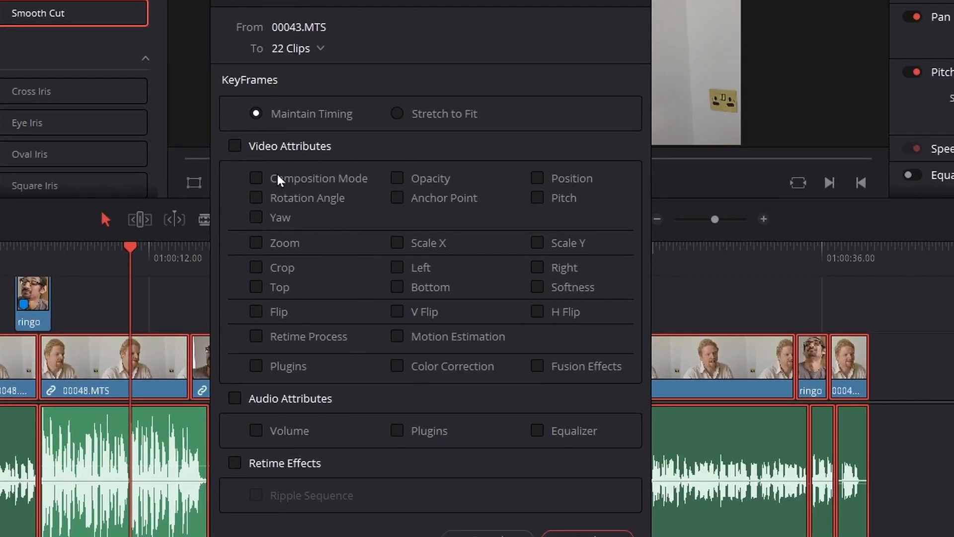
left_click(234, 398)
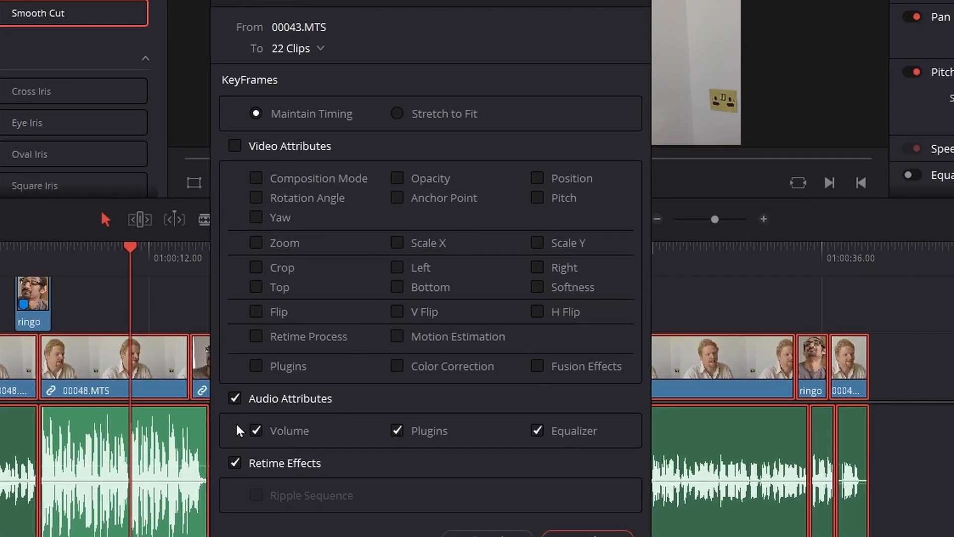
left_click(236, 463)
left_click(602, 534)
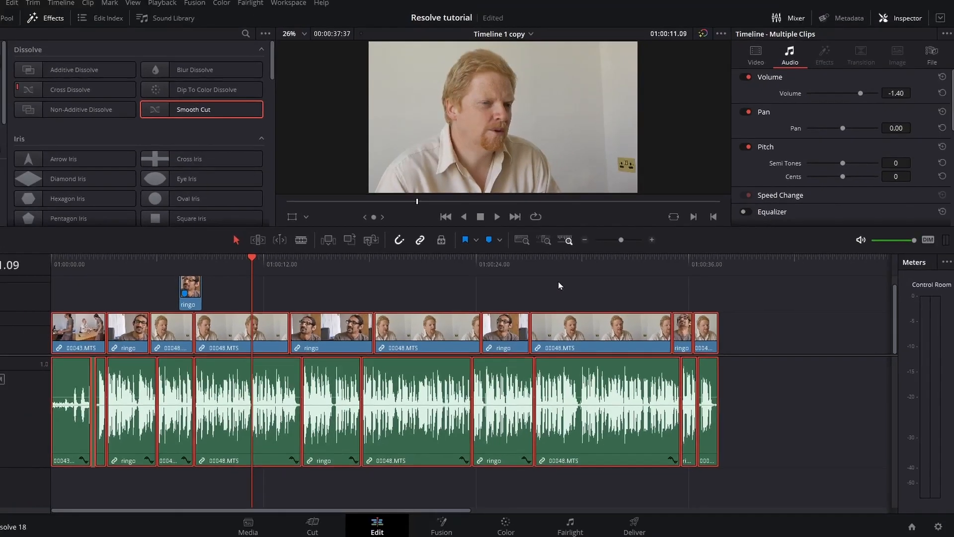
Step: Move the playhead to several points along the timeline to check the audio after pasting the attributes
left_click_drag(564, 266, 128, 311)
left_click(607, 263)
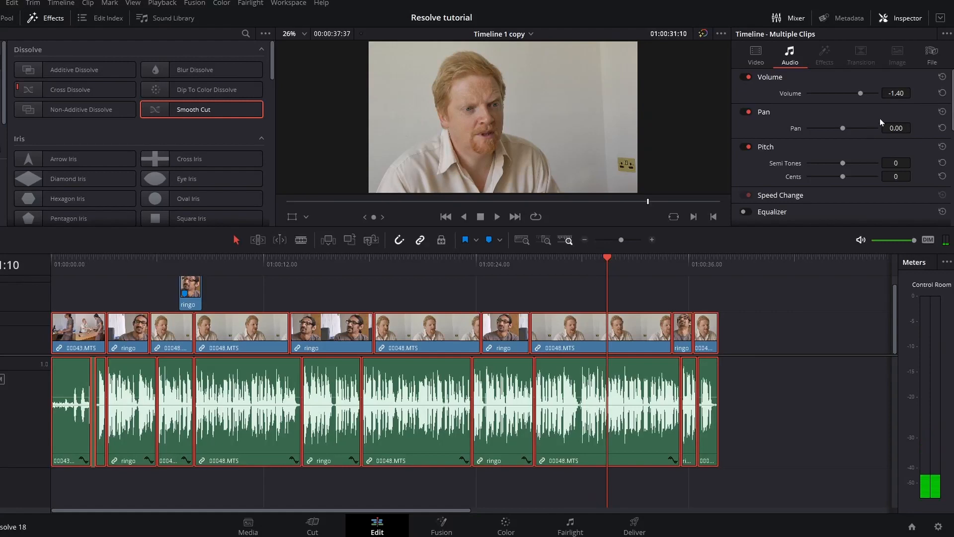
left_click(460, 264)
Step: Select all clips on the main video and audio tracks and reset their volume to 0.00
left_click(769, 409)
left_click_drag(769, 409, 46, 417)
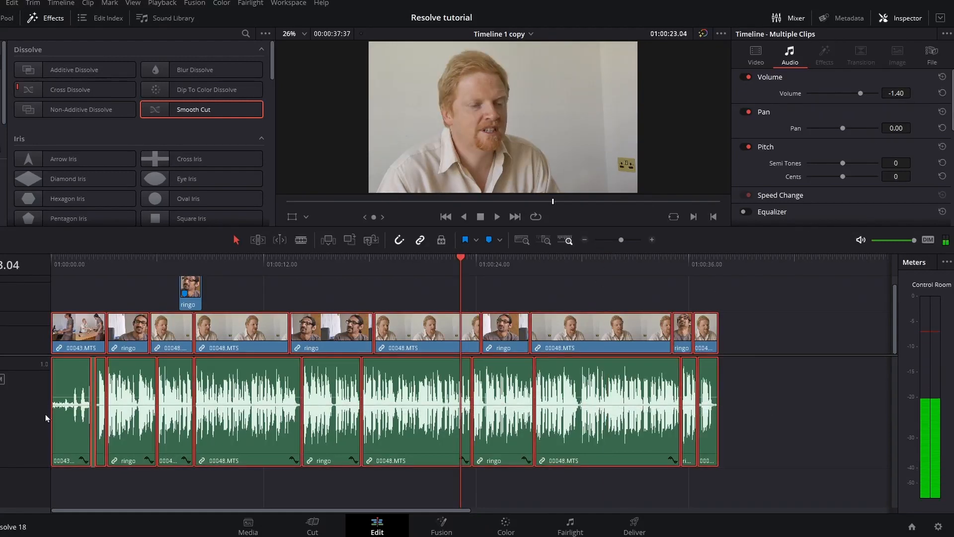
left_click(942, 93)
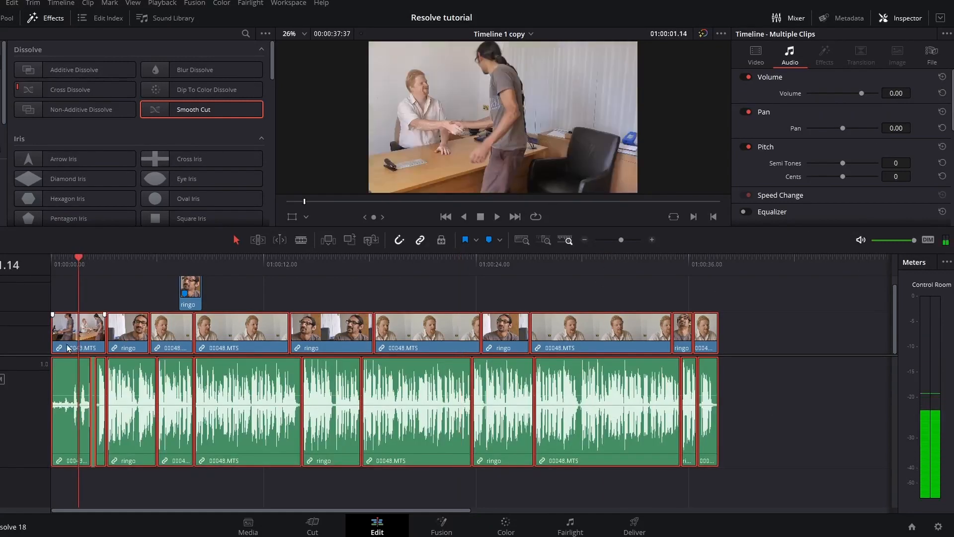
Step: Raise the opening 00043.MTS clip's volume to 4.20 and play the timeline to hear it against the following clips
left_click(52, 374)
left_click_drag(861, 93, 863, 93)
key("space")
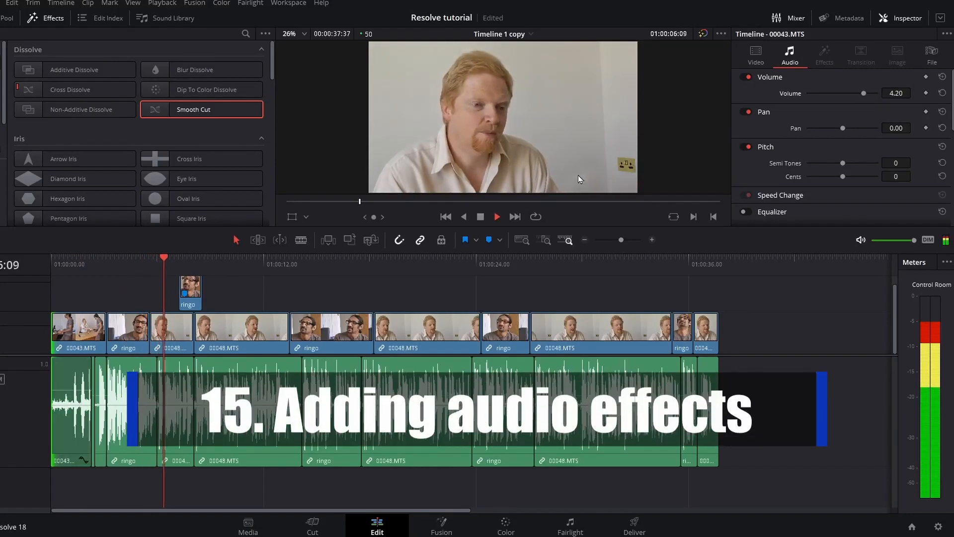
key("space")
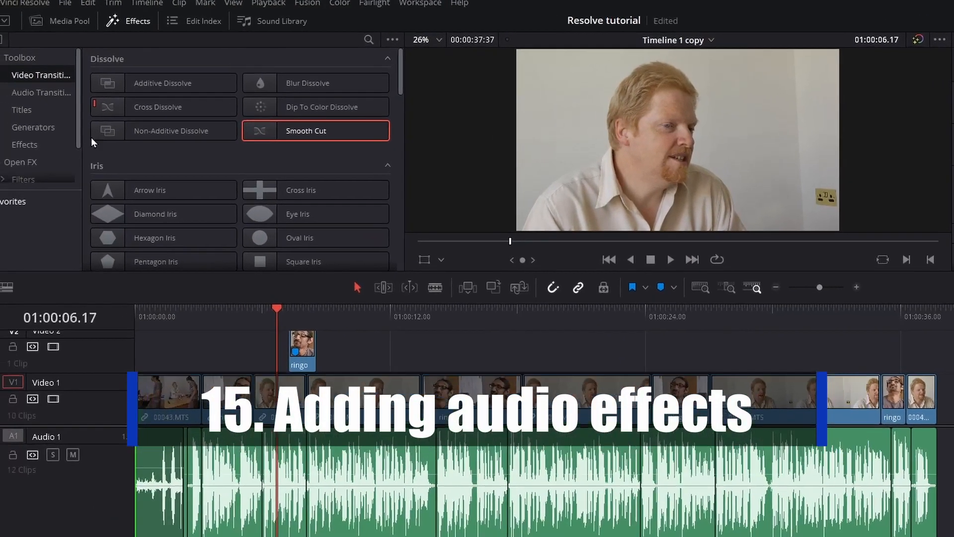
Step: Browse the effects library's categories and show the Fairlight FX audio effects
left_click(10, 128)
left_click_drag(96, 156, 94, 176)
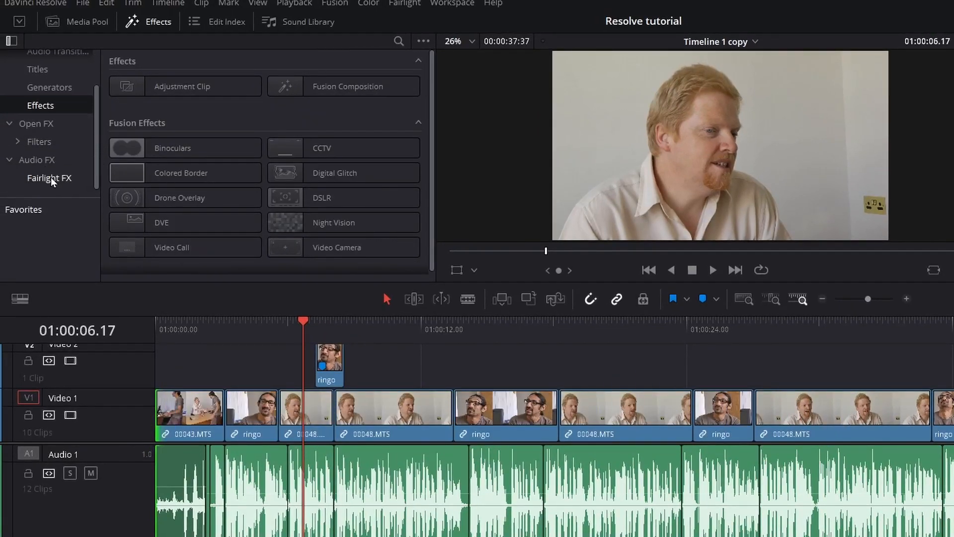
left_click(43, 163)
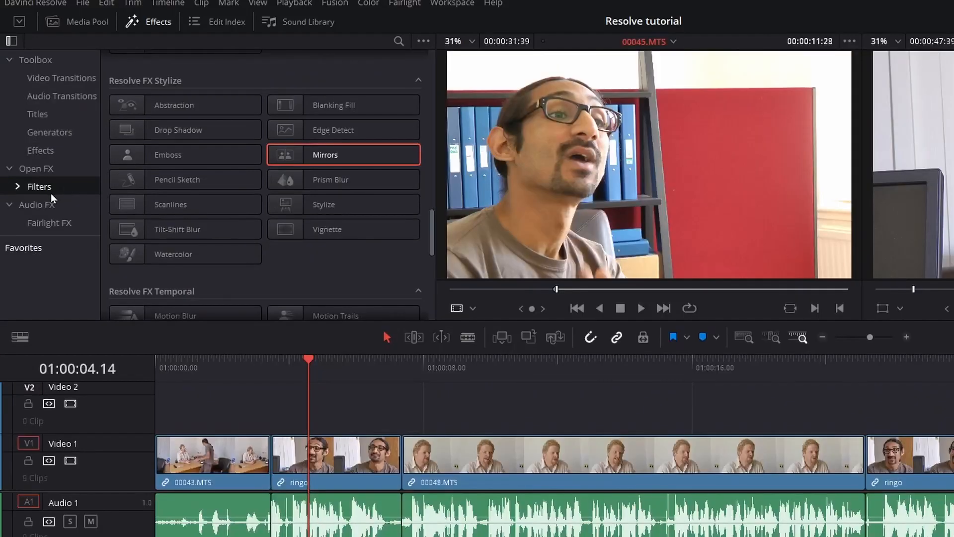
left_click(46, 205)
left_click(64, 222)
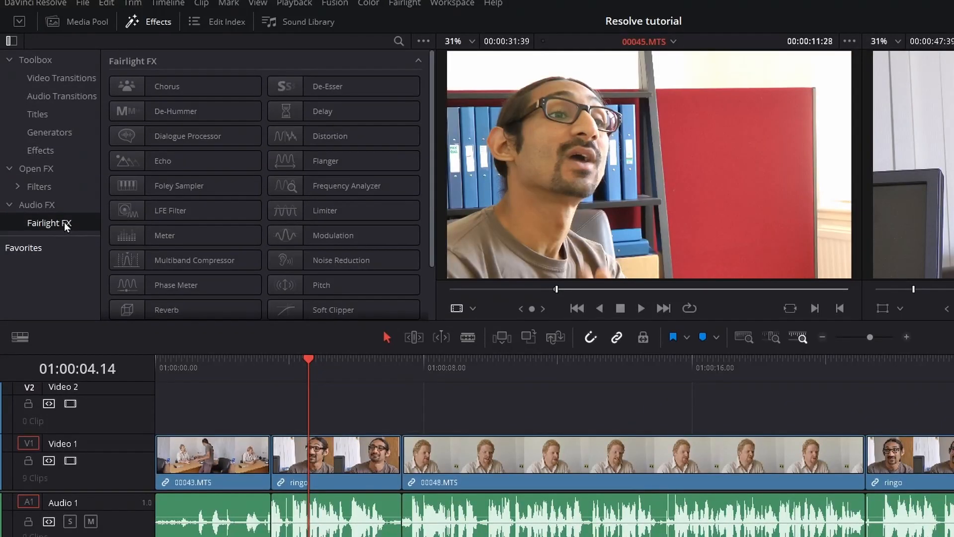
left_click(37, 206)
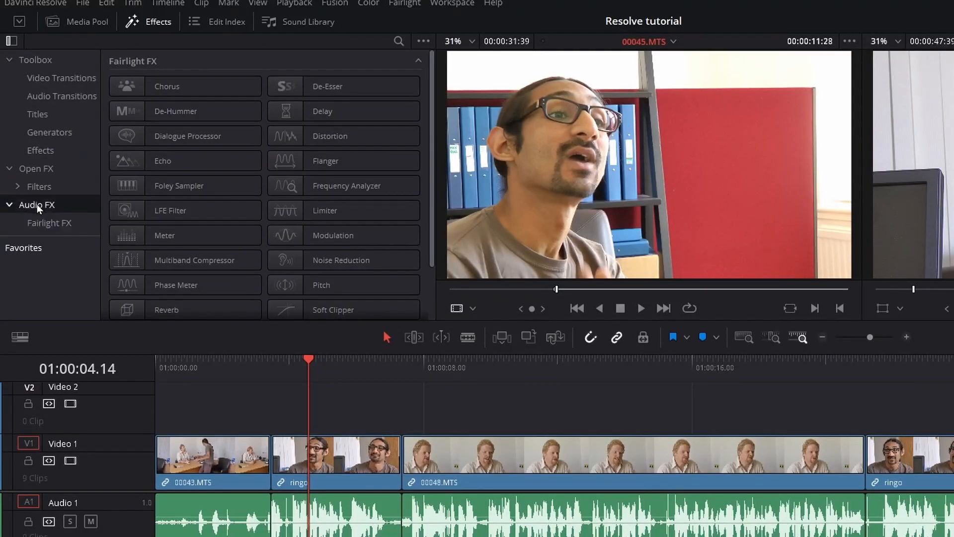
left_click(50, 222)
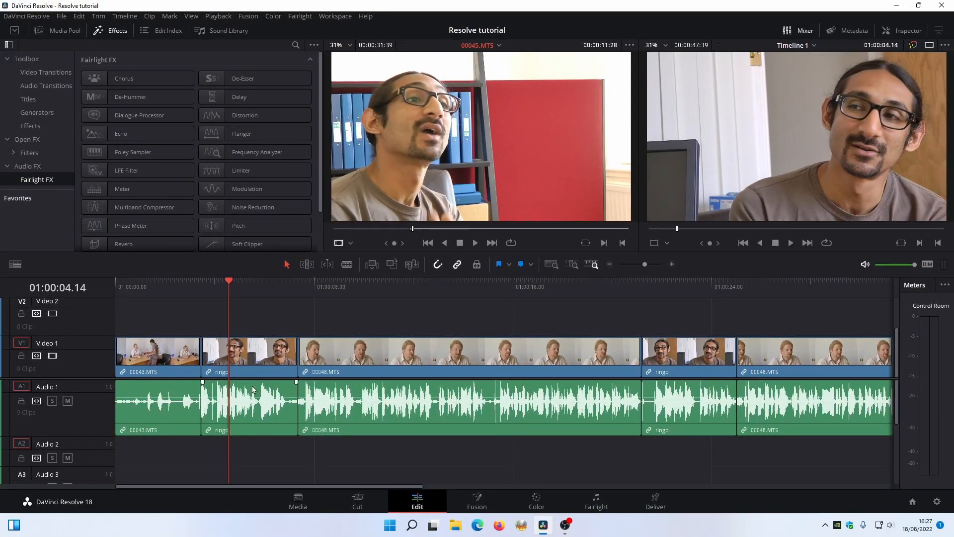
Step: Enlarge the Audio 1 track's height on the Fairlight page and return to the Edit page
left_click(597, 502)
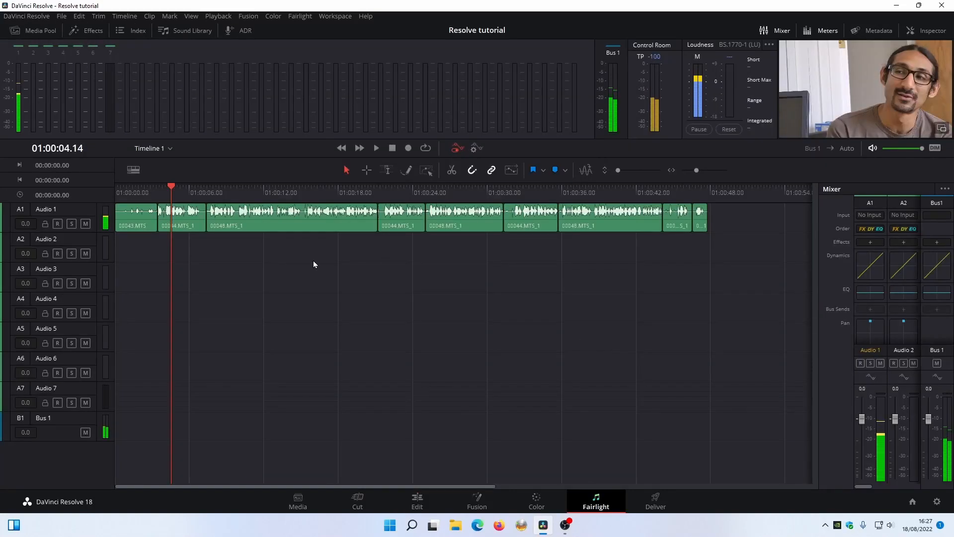
left_click(88, 230)
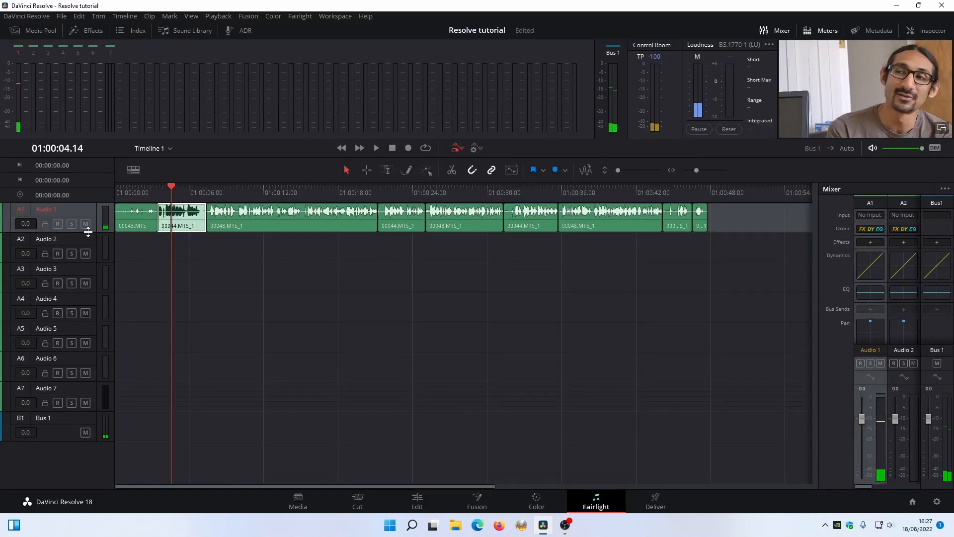
left_click_drag(89, 232, 104, 318)
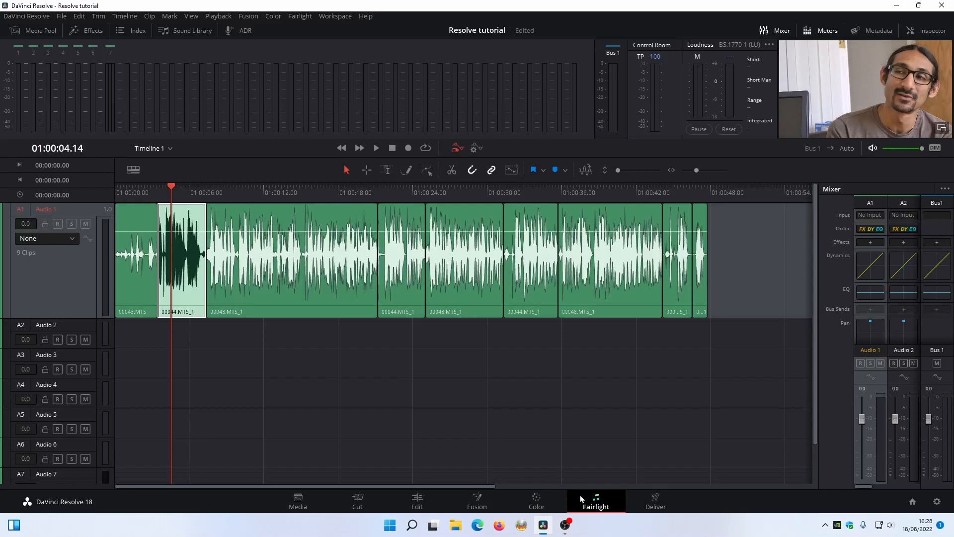
left_click(417, 501)
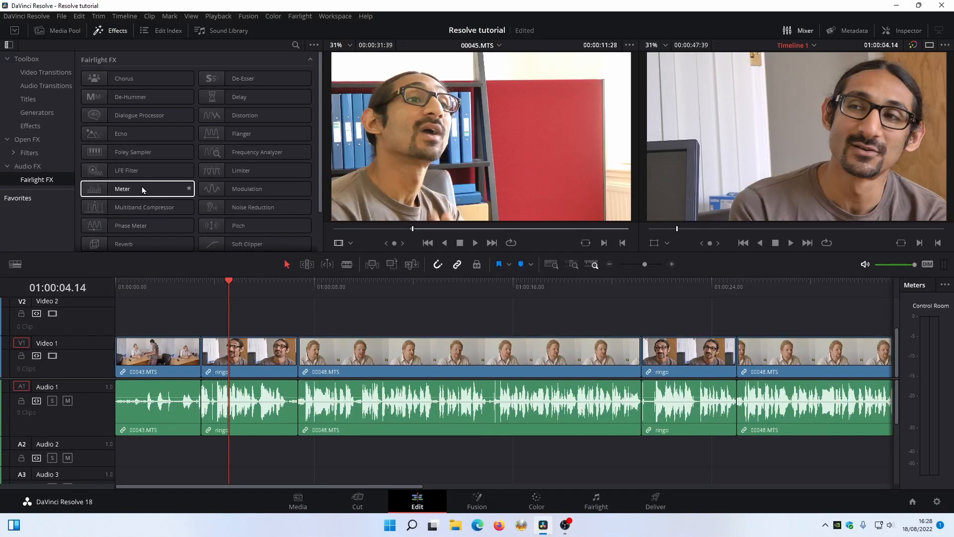
Step: Apply the Echo effect to the first ringo clip's audio and play it to hear the default settings
left_click(127, 135)
left_click_drag(127, 135, 259, 398)
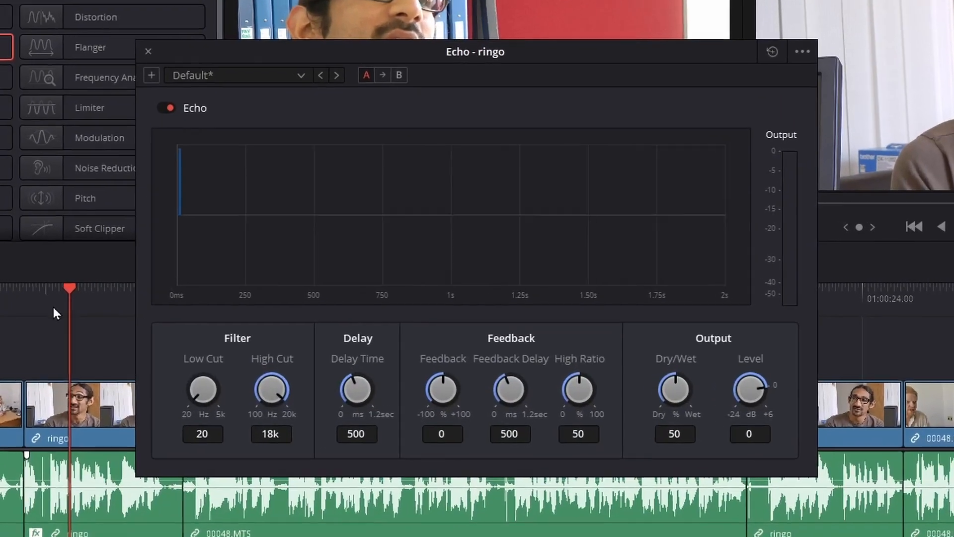
key("space")
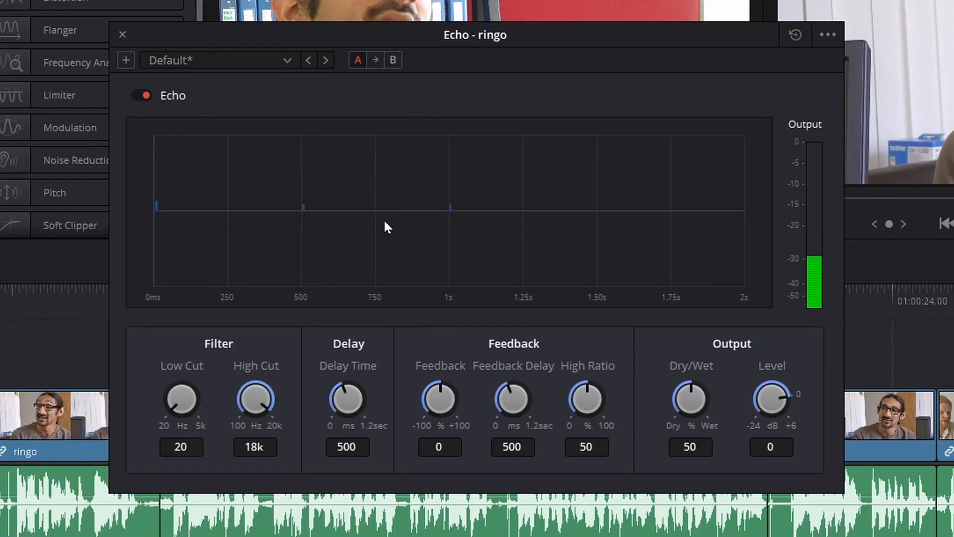
Step: Load the Large Hall preset for the ringo clip's Echo effect and close the effect window
left_click(213, 59)
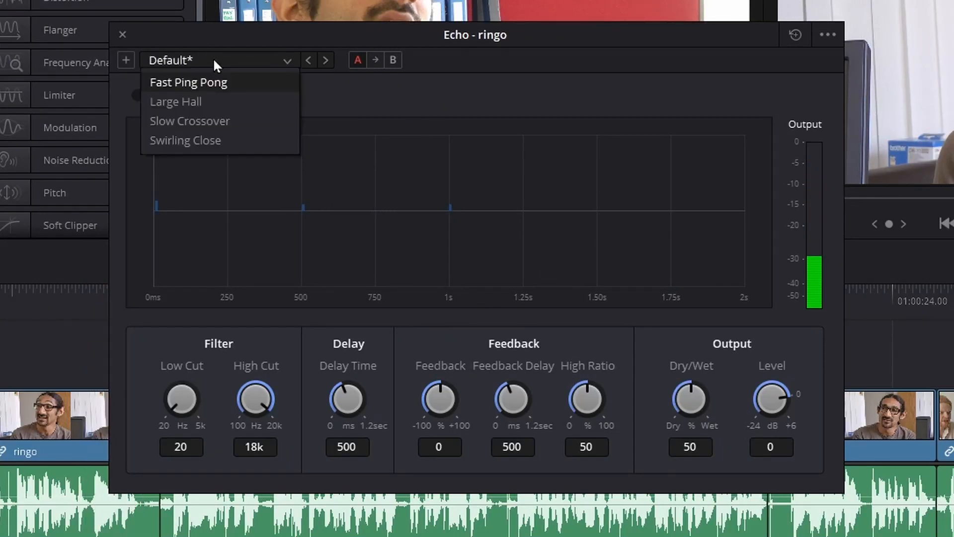
left_click(210, 102)
left_click(10, 290)
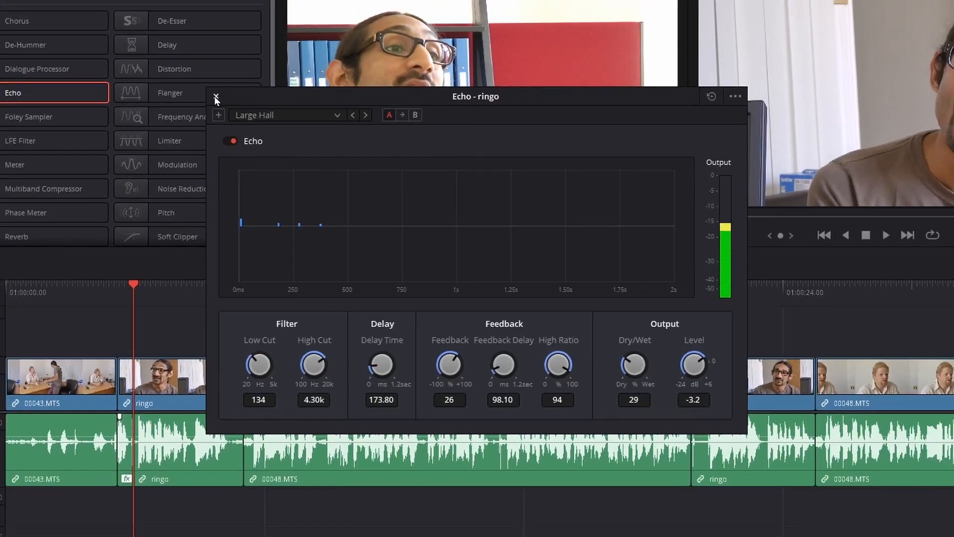
left_click(122, 35)
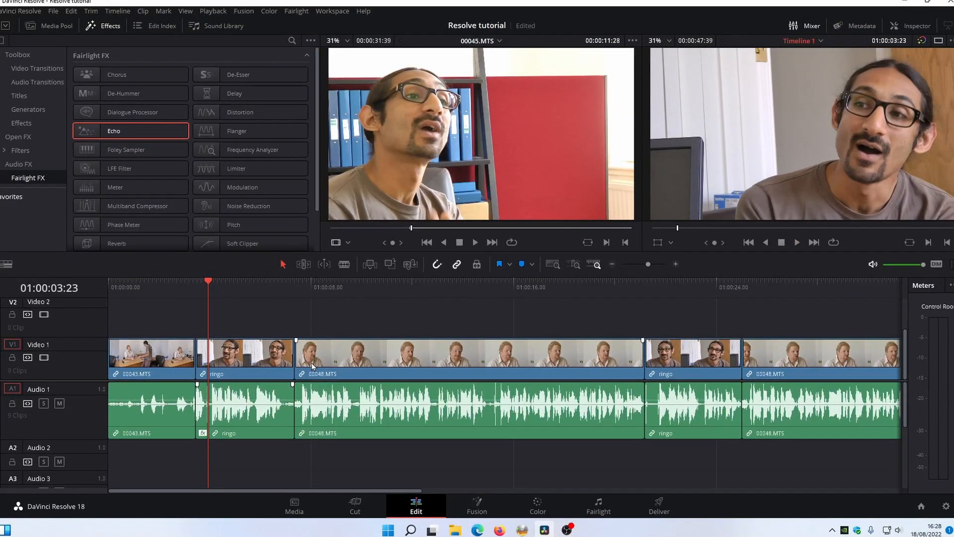
Step: Inspect the audio properties of the ringo and 00048.MTS clips in turn, and show the Echo settings of the ringo clip
left_click(910, 26)
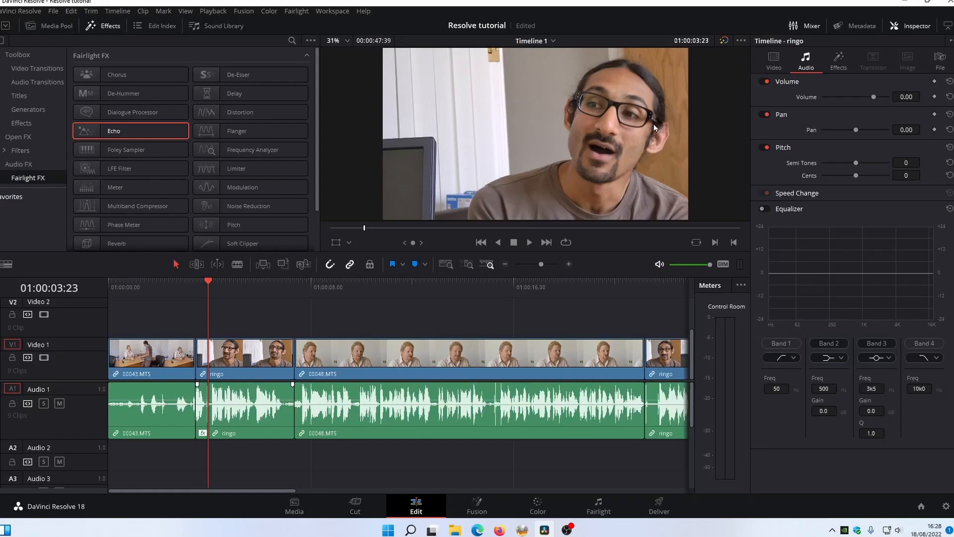
left_click(284, 413)
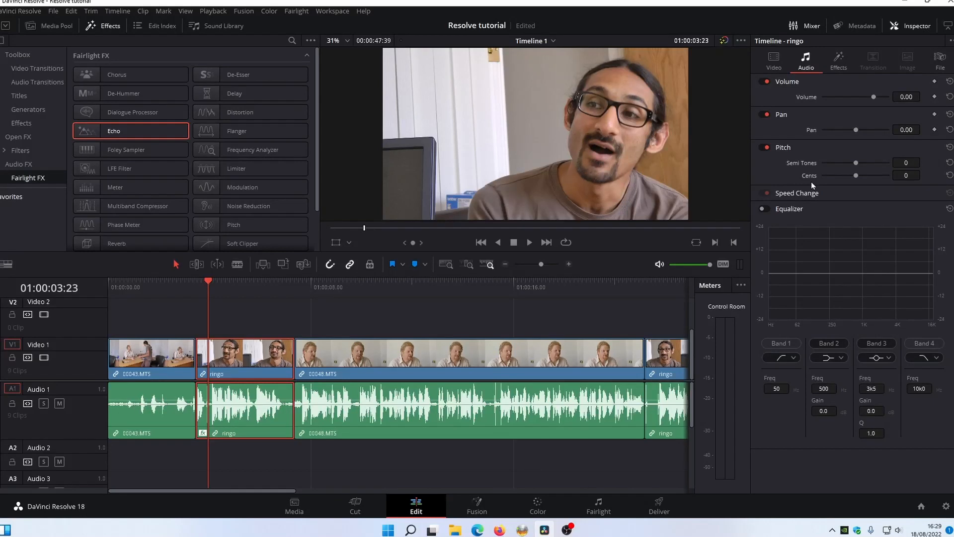
left_click(570, 409)
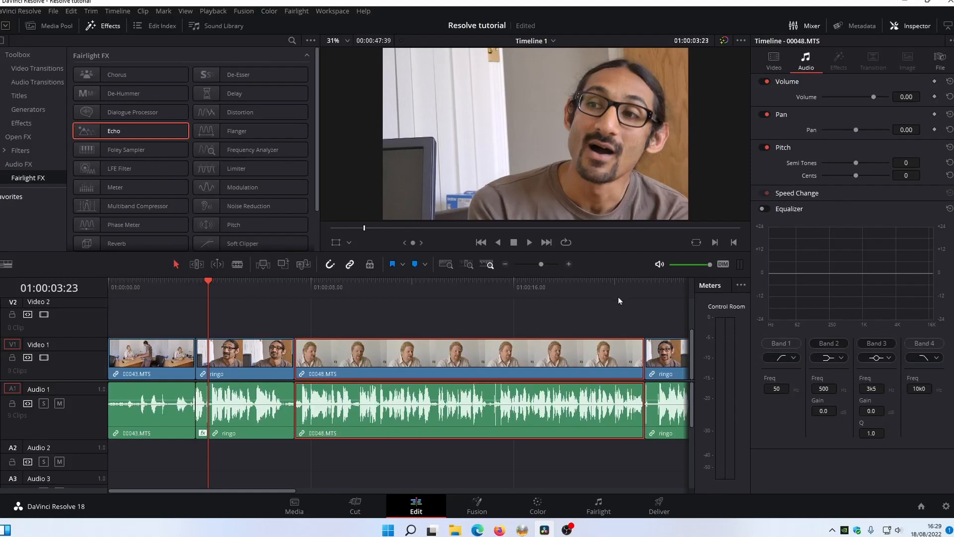
left_click(243, 286)
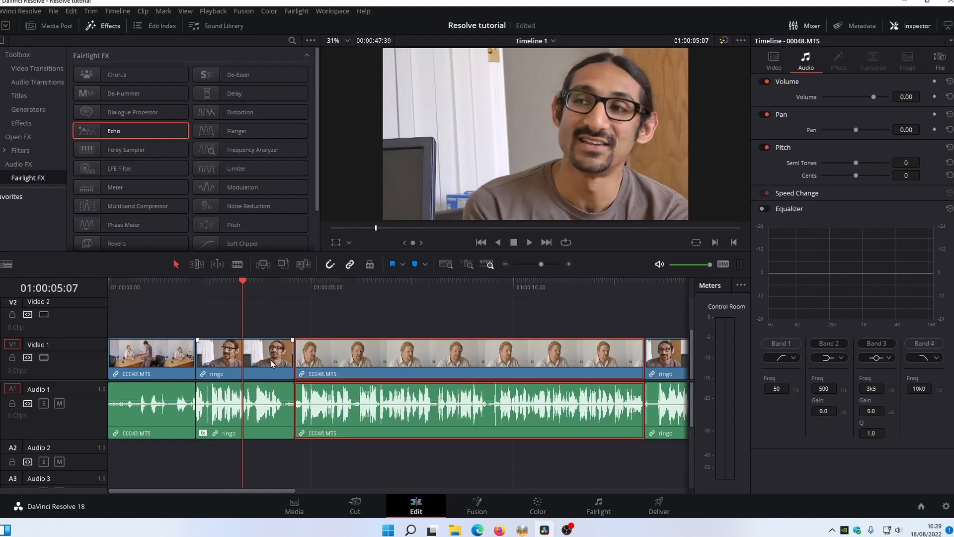
left_click(272, 363)
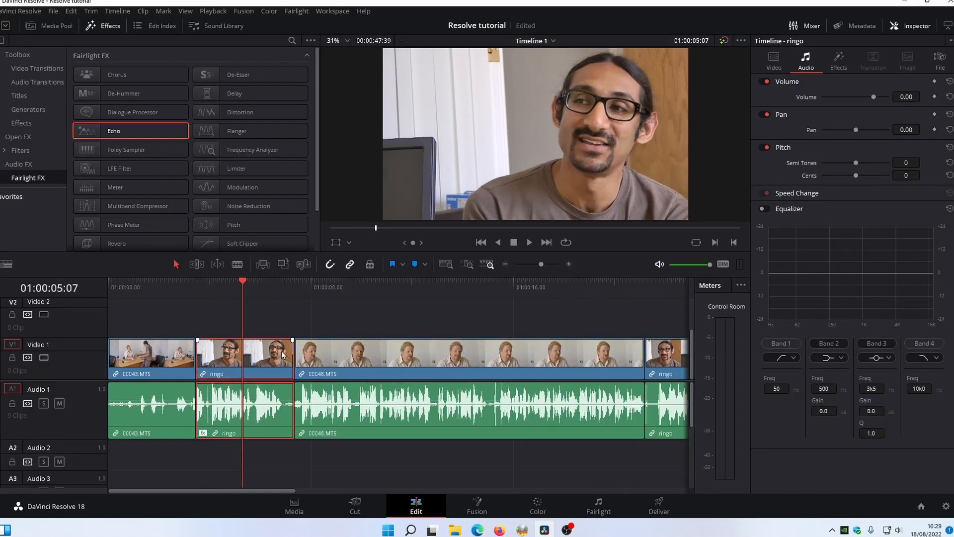
left_click(395, 402)
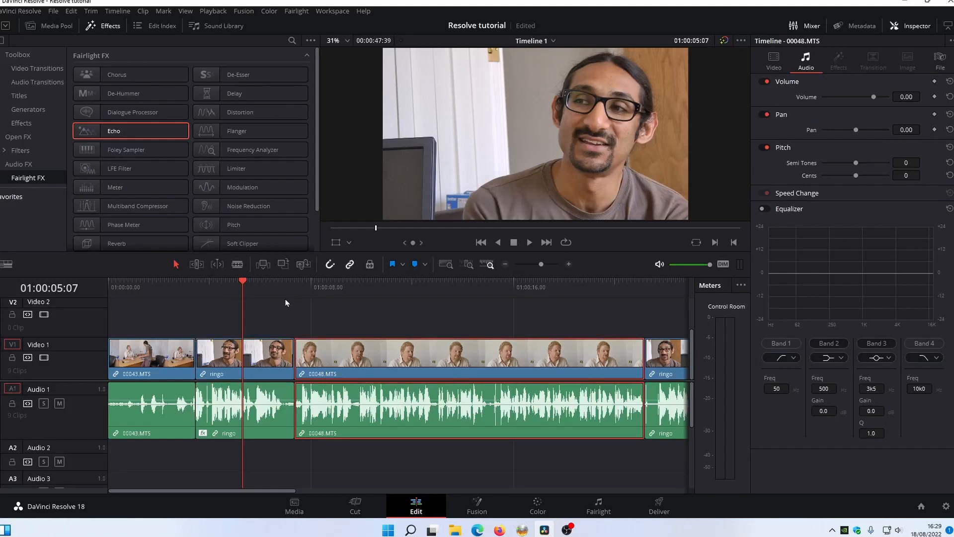
left_click(272, 341)
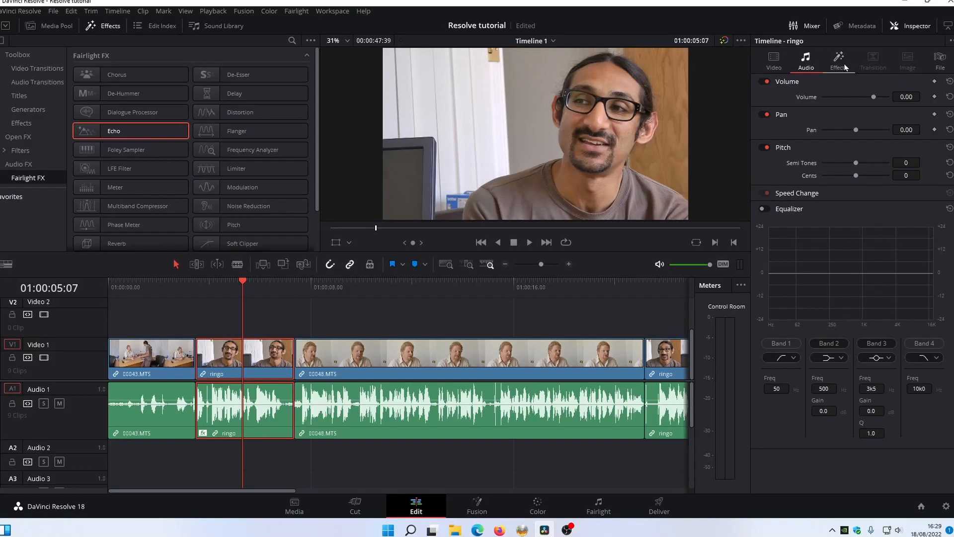
left_click(830, 59)
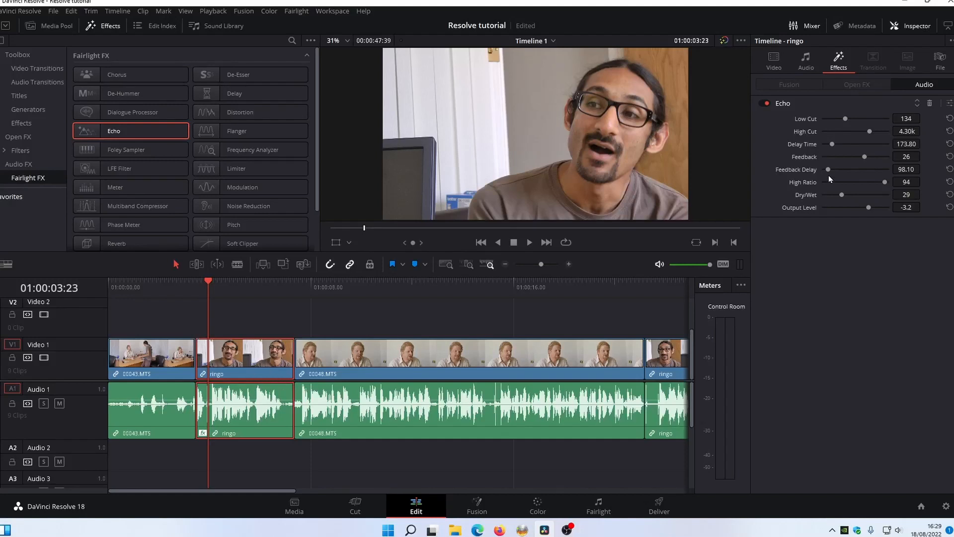
Step: Set the Echo effect's Low Cut to 415 and Feedback to 76, playing the ringo clip to hear each change
left_click_drag(860, 117, 858, 119)
key("space")
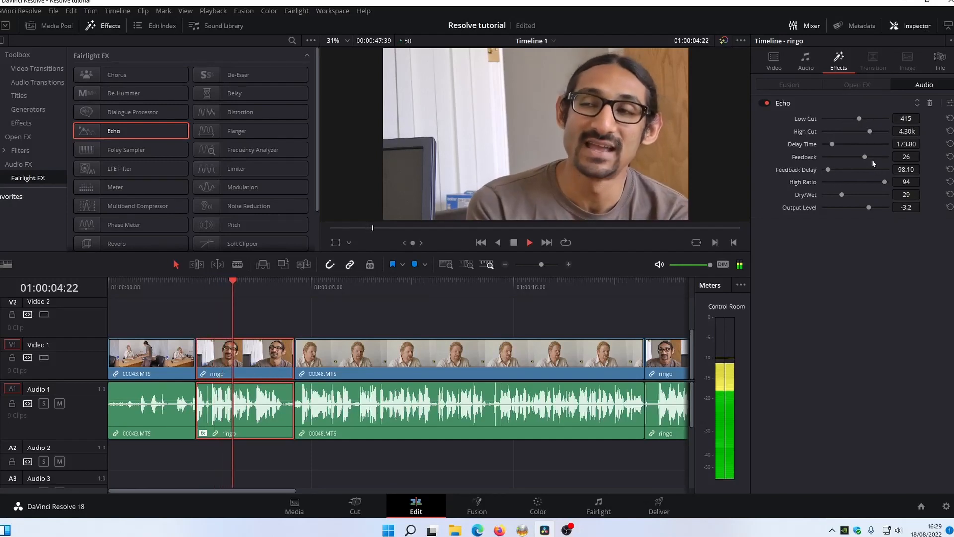
key("space")
mouse_move(863, 156)
left_mouse_down()
mouse_move(840, 160)
mouse_move(880, 153)
left_mouse_up()
key("space")
key("space")
key("space")
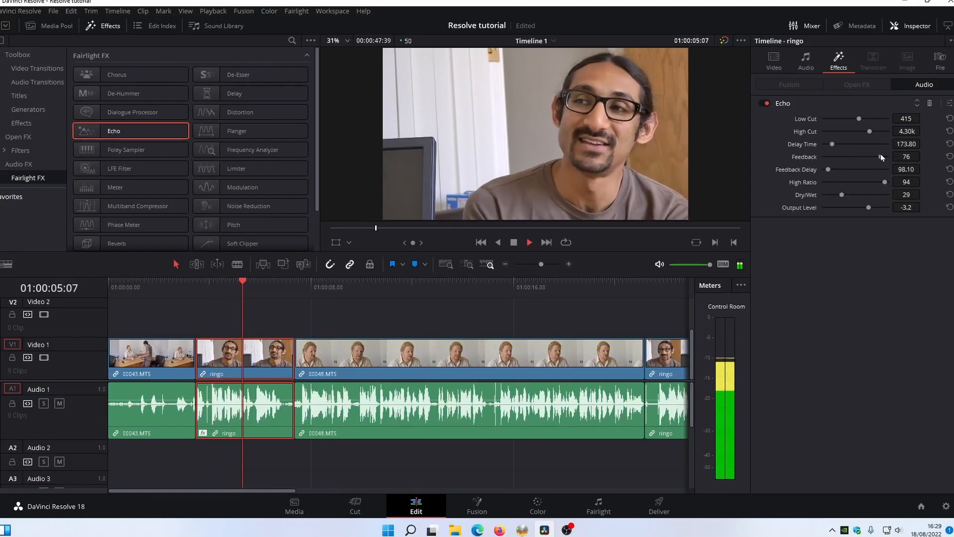
key("space")
key("space")
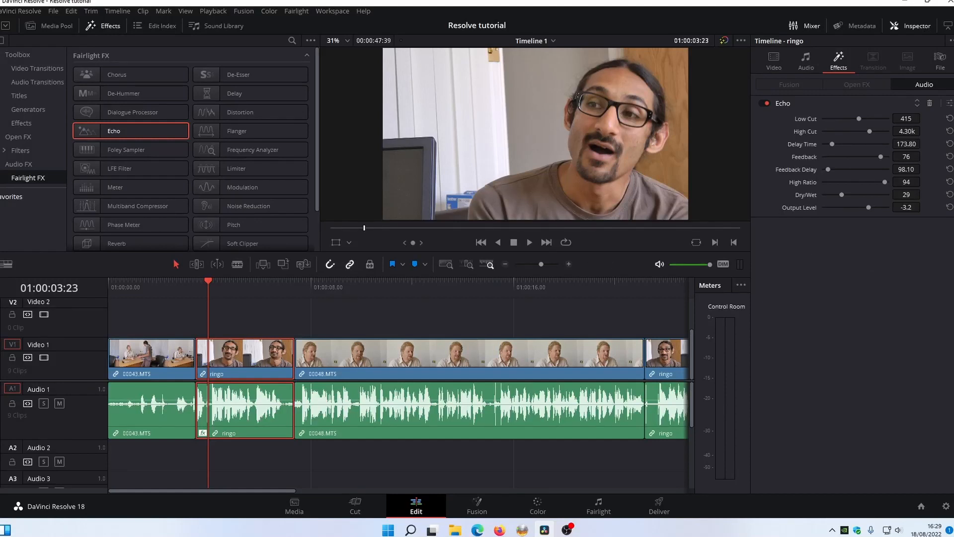
Step: Remove the Echo effect from the ringo clip
left_click(950, 103)
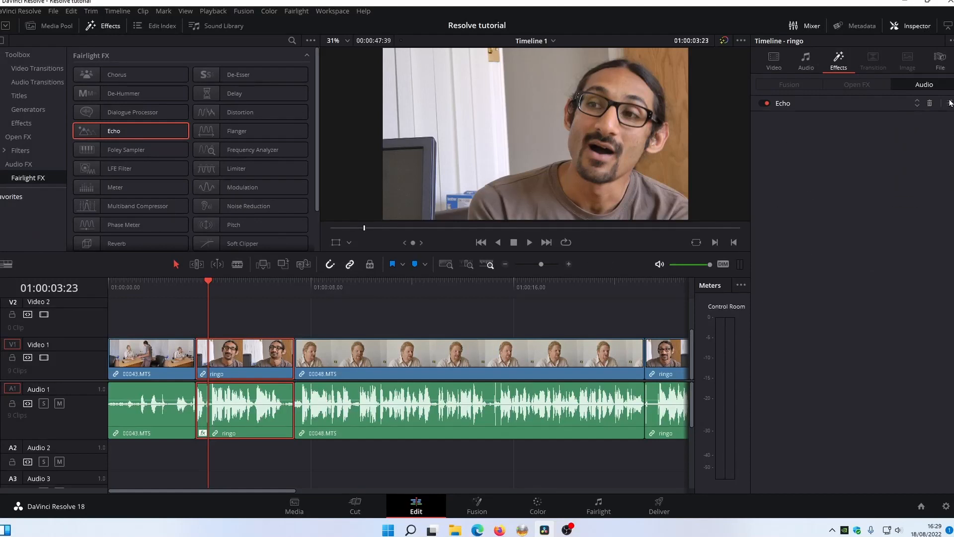
left_click(950, 103)
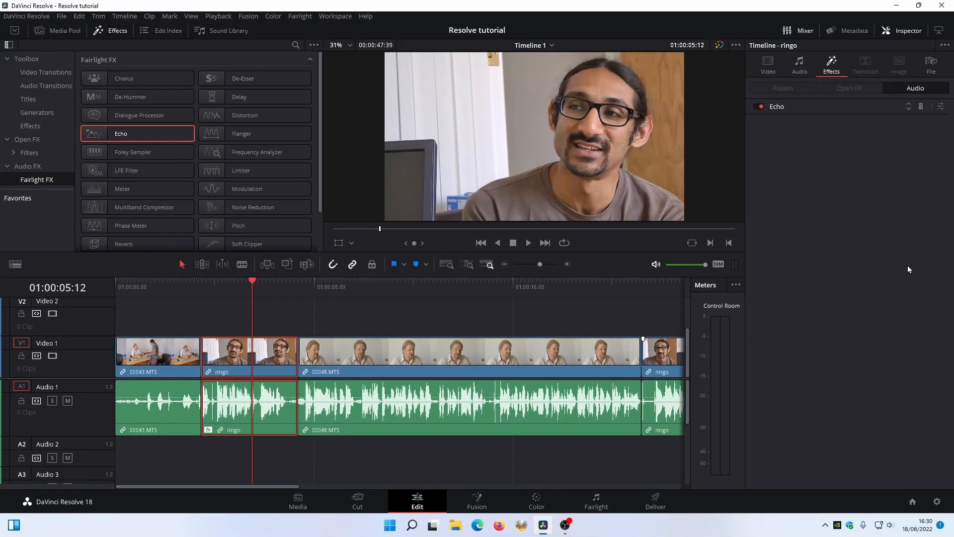
left_click(921, 107)
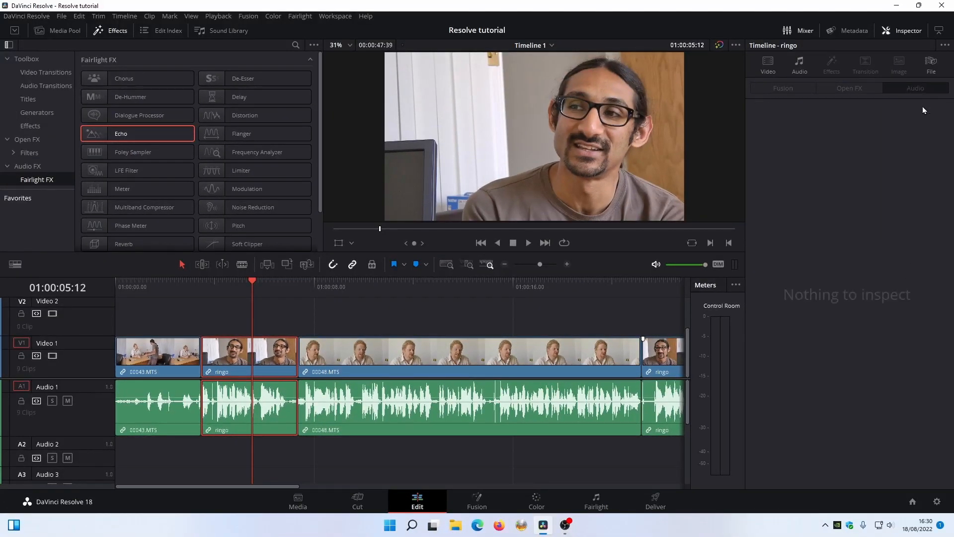
Step: Play the opening 00043.MTS clip from the start of the timeline to hear its background noise
left_click_drag(234, 285, 118, 293)
key("space")
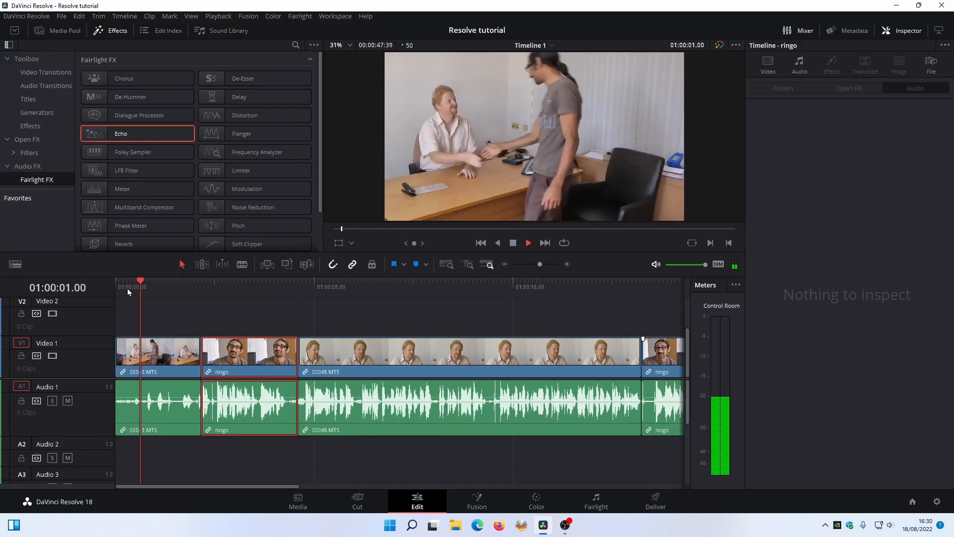
key("space")
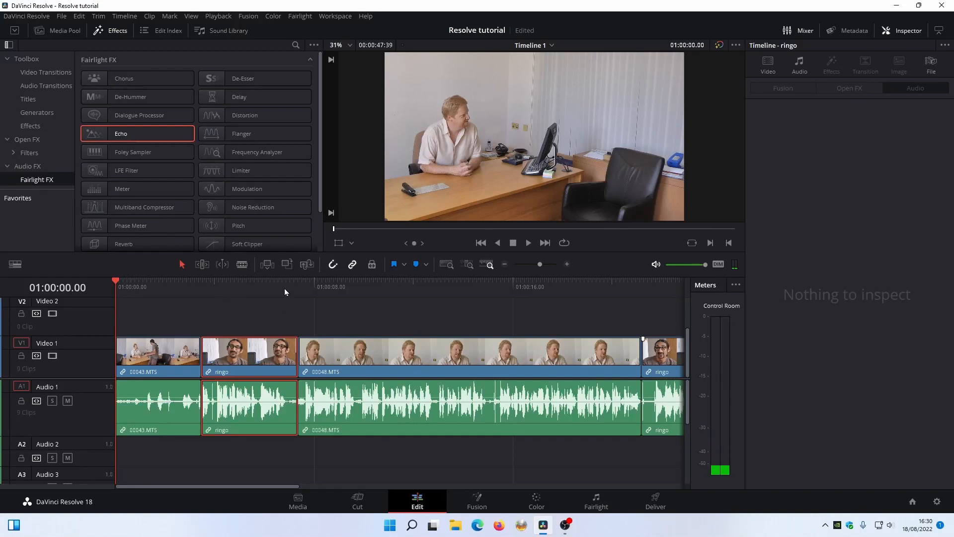
Step: Apply Noise Reduction to the 00043.MTS clip in Auto Speech Mode and compare playback with the effect off and on
left_click_drag(232, 210, 160, 400)
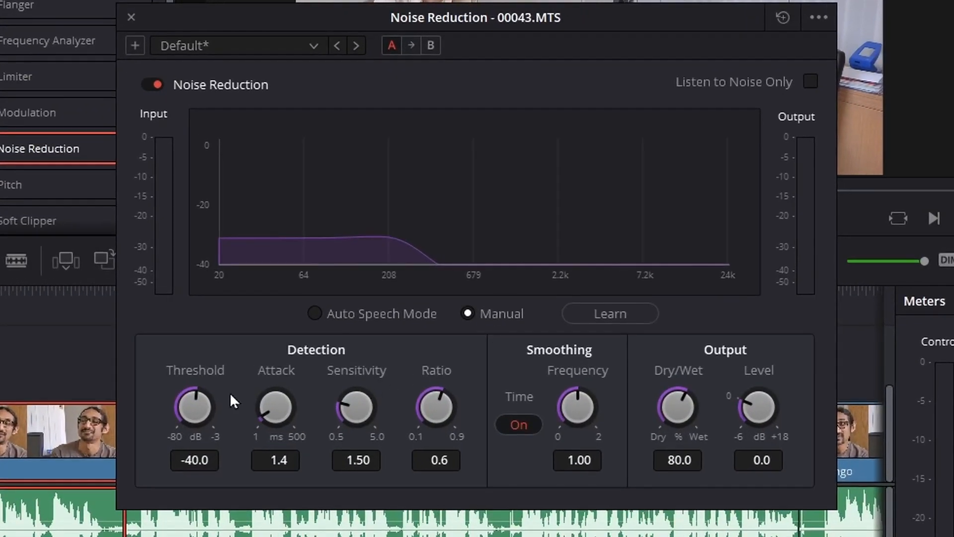
left_click(315, 312)
key("space")
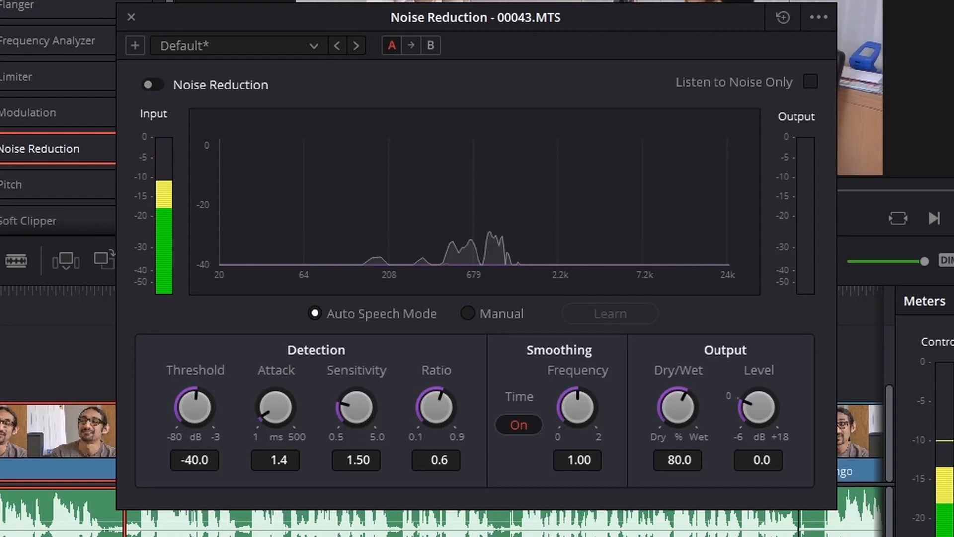
left_click(147, 84)
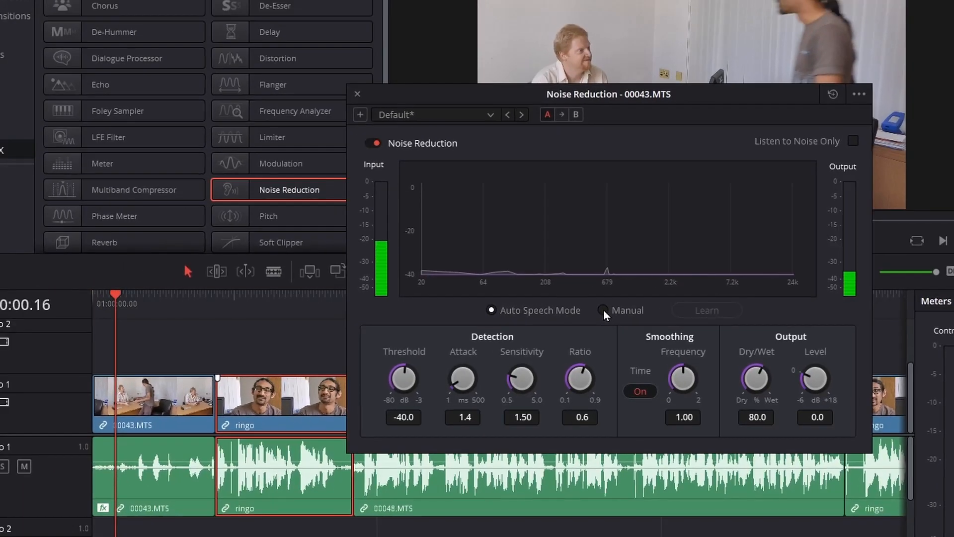
Step: Switch the Noise Reduction to Manual and have it learn the noise from the start of the 00043.MTS clip
left_click(604, 310)
left_click_drag(115, 309, 93, 310)
key("space")
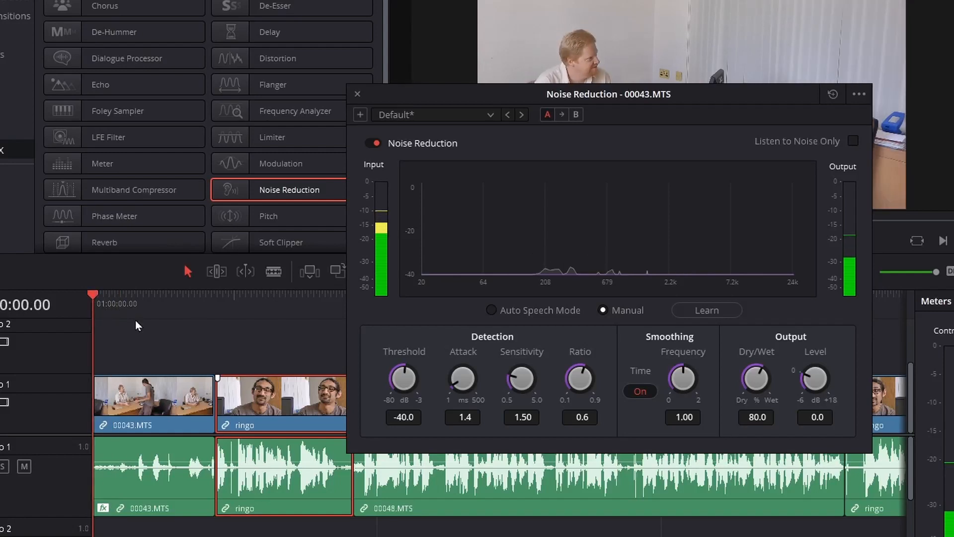
left_click(710, 309)
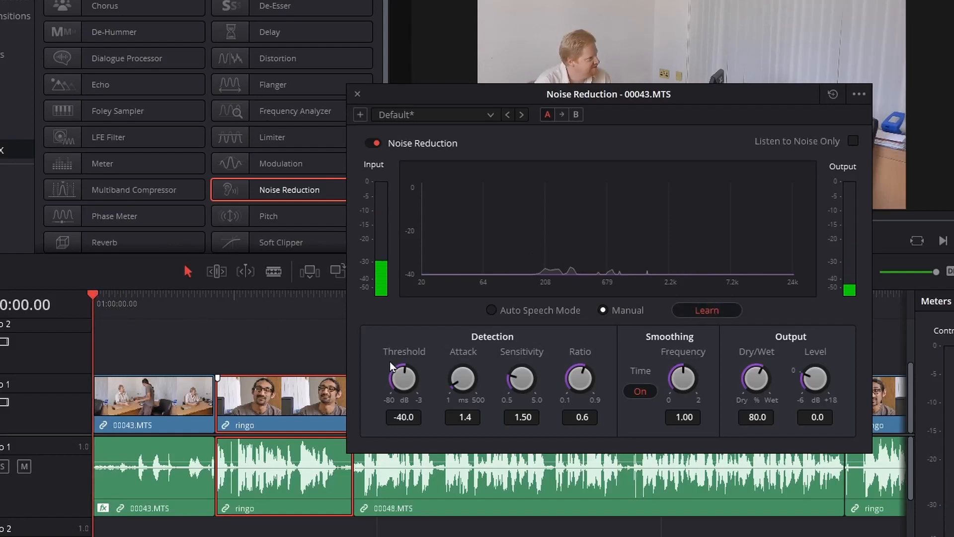
key("space")
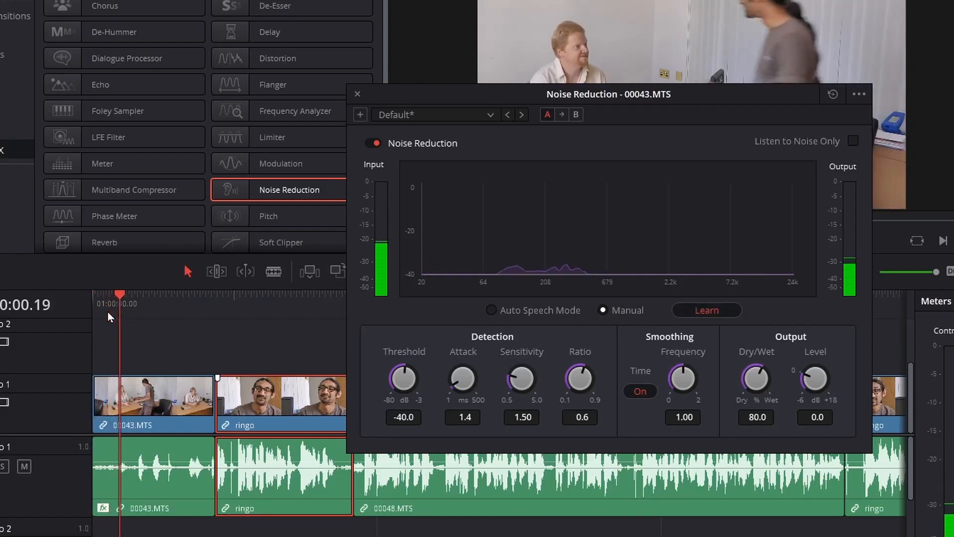
Step: Play the 00043.MTS clip from the start with manual noise reduction and set its Sensitivity to 2.87
key("Home")
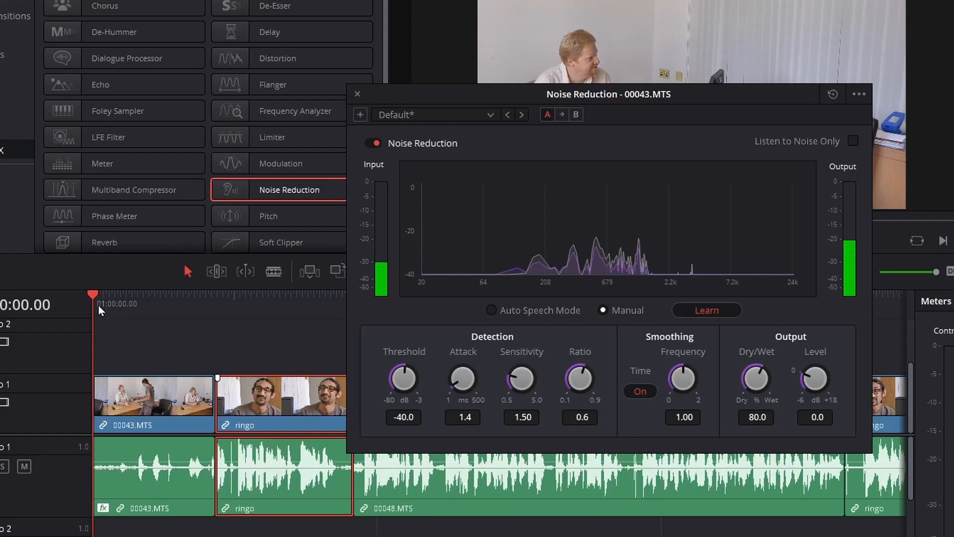
key("space")
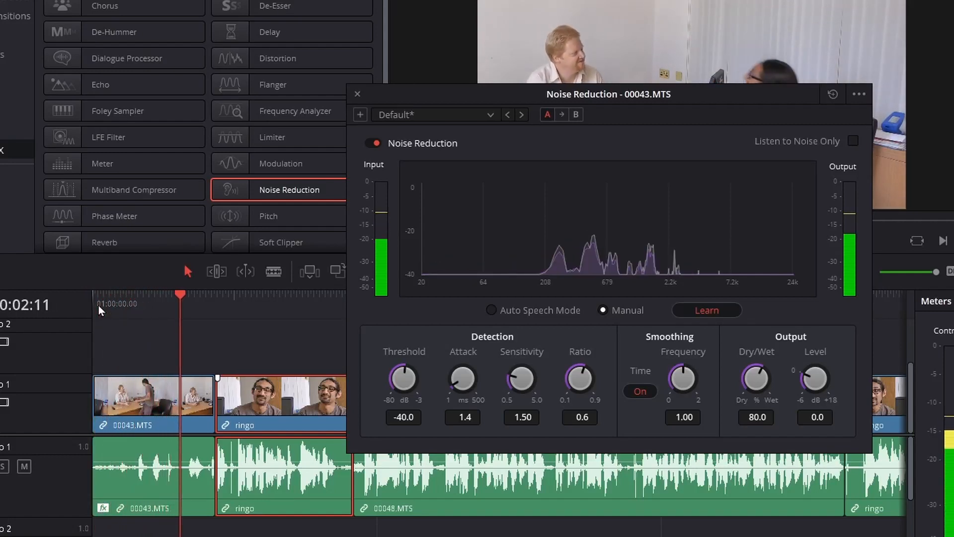
key("space")
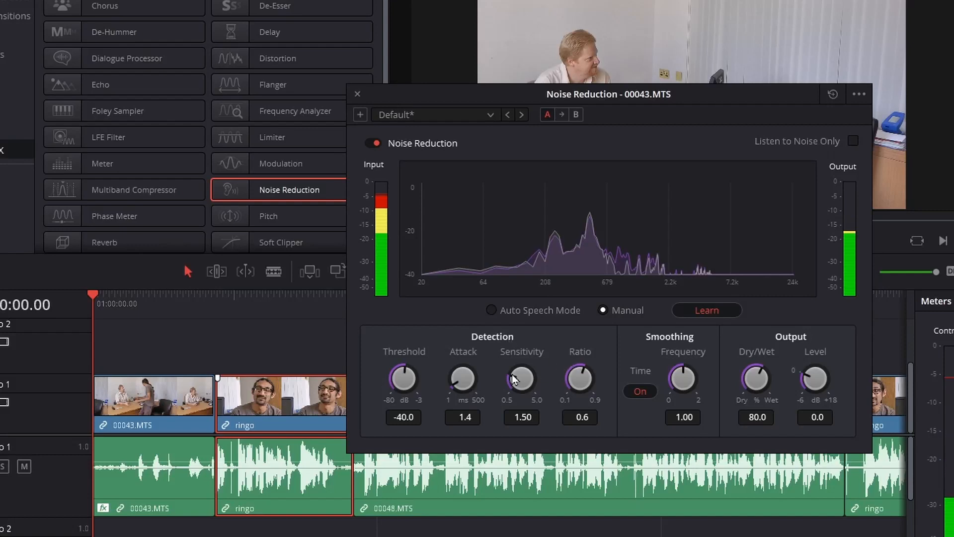
left_click_drag(514, 379, 557, 357)
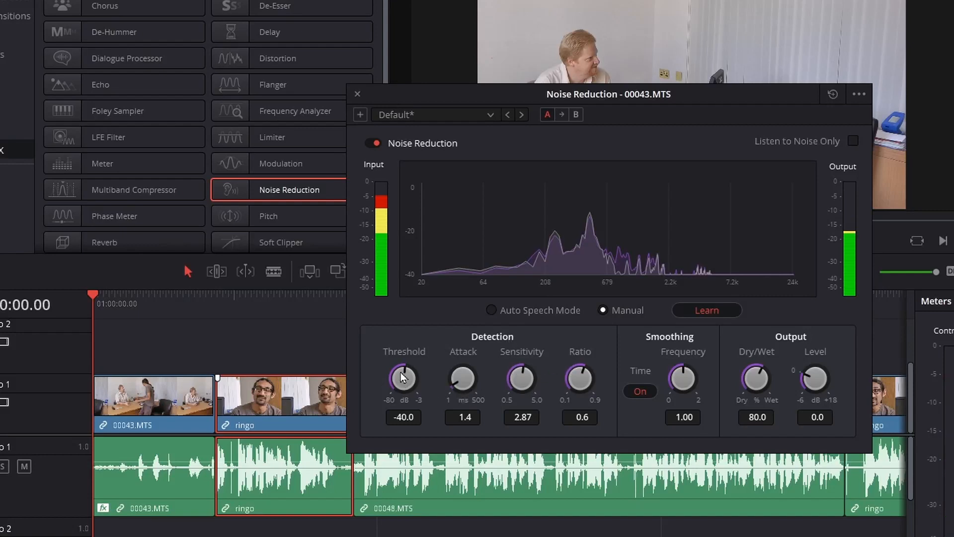
Step: Set the Noise Reduction Threshold to -17.0 dB and play the 00043.MTS clip from the start
mouse_move(403, 377)
left_mouse_down()
mouse_move(425, 373)
mouse_move(352, 408)
mouse_move(364, 426)
mouse_move(388, 380)
left_mouse_up()
key("space")
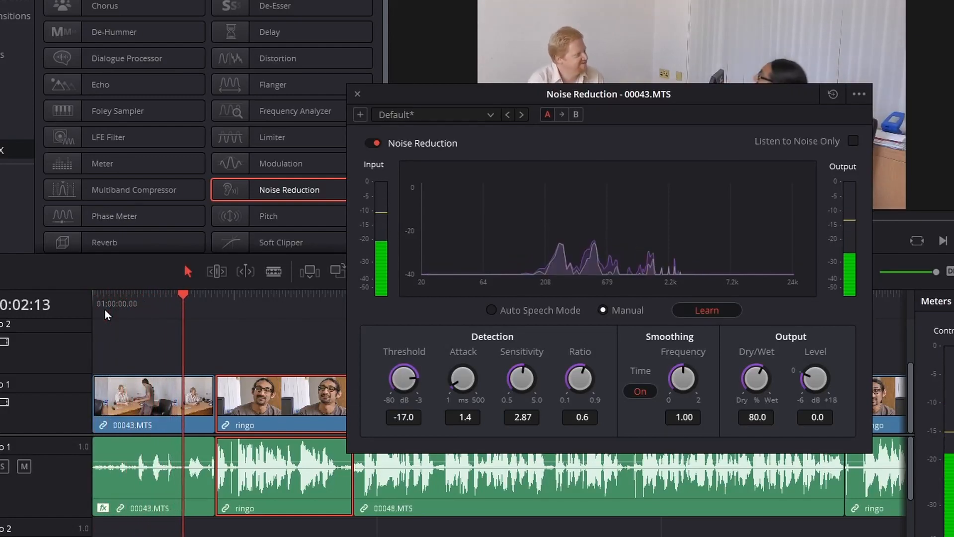
key("Home")
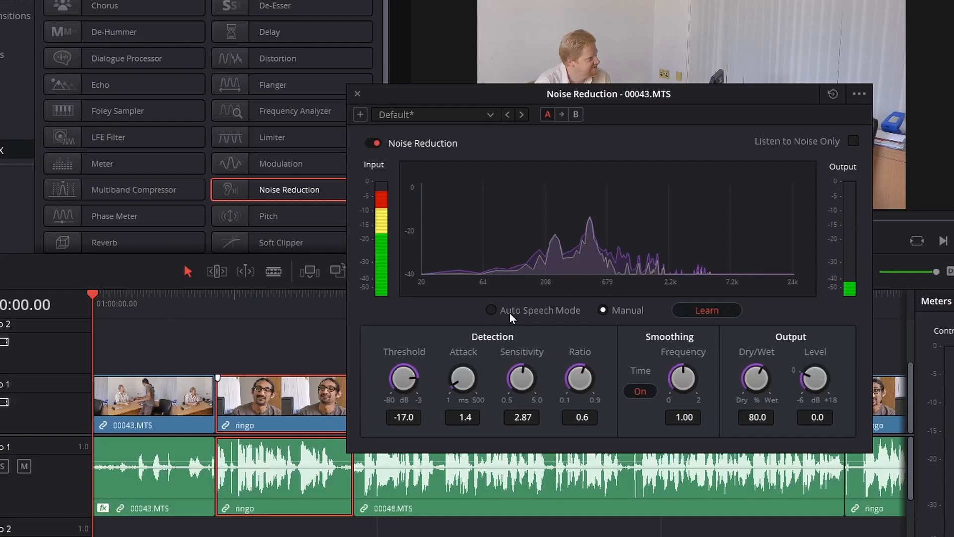
left_click(357, 94)
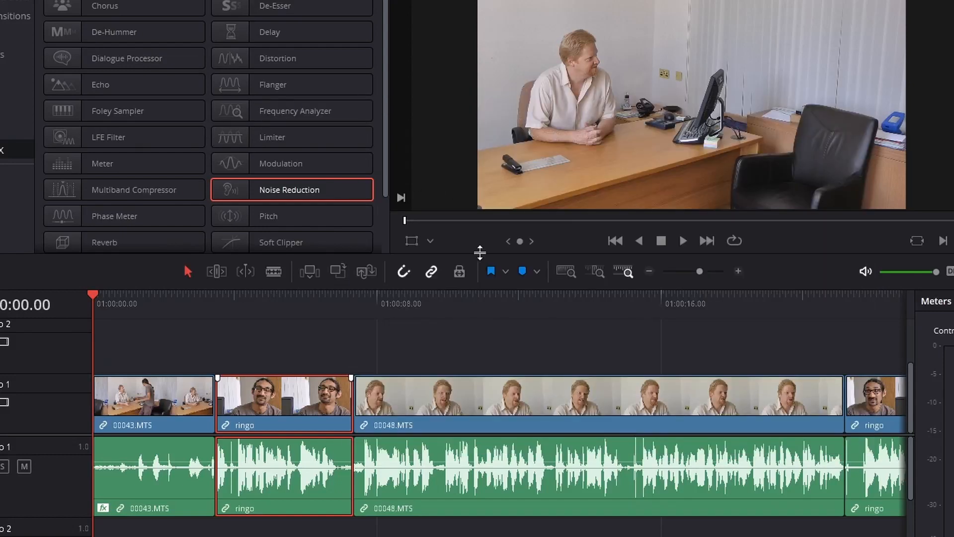
Step: Review the Noise Reduction settings of the 00043.MTS clip, then remove the effect from that clip
left_click(143, 471)
left_click(847, 47)
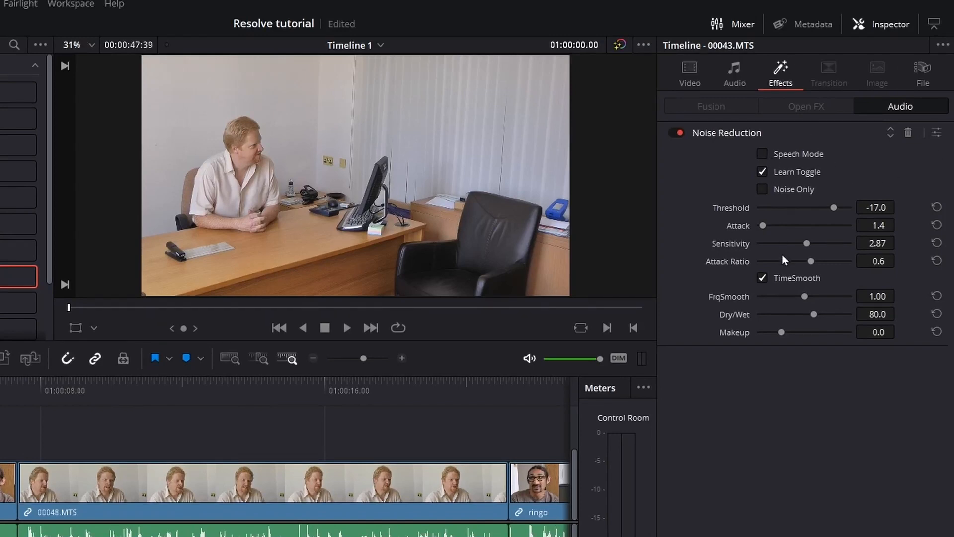
left_click(936, 132)
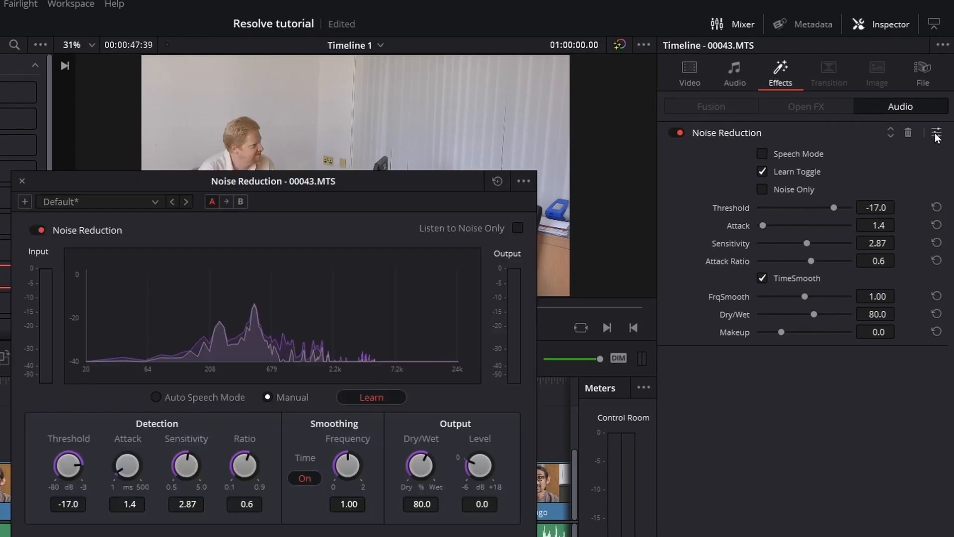
left_click(22, 181)
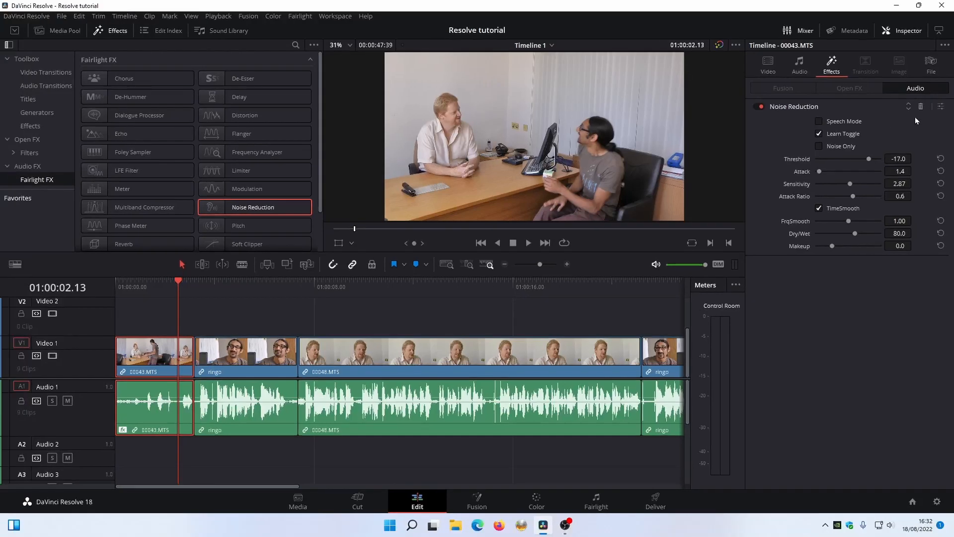
left_click(907, 132)
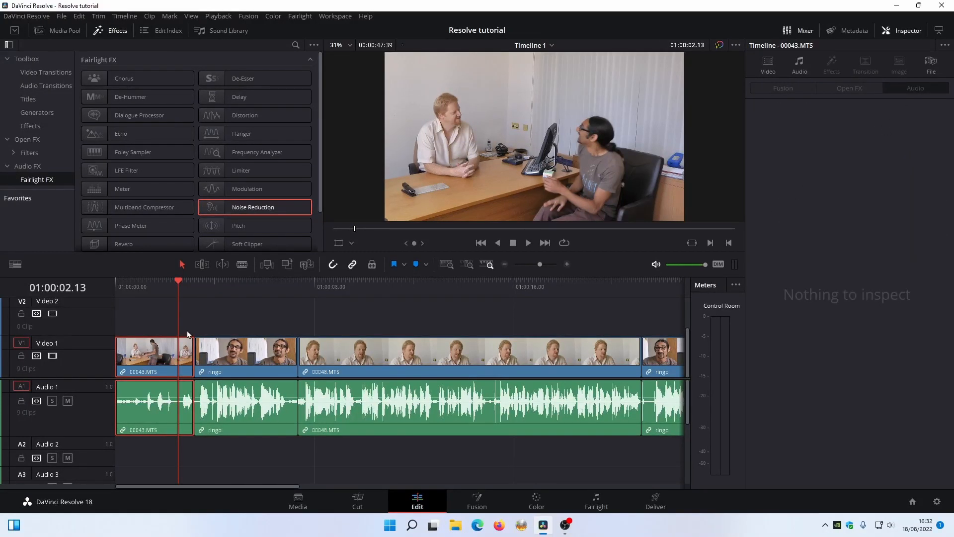
Step: Apply Noise Reduction to the whole Audio 1 track in Auto Speech Mode and play the timeline from near its start
left_click_drag(217, 207, 94, 401)
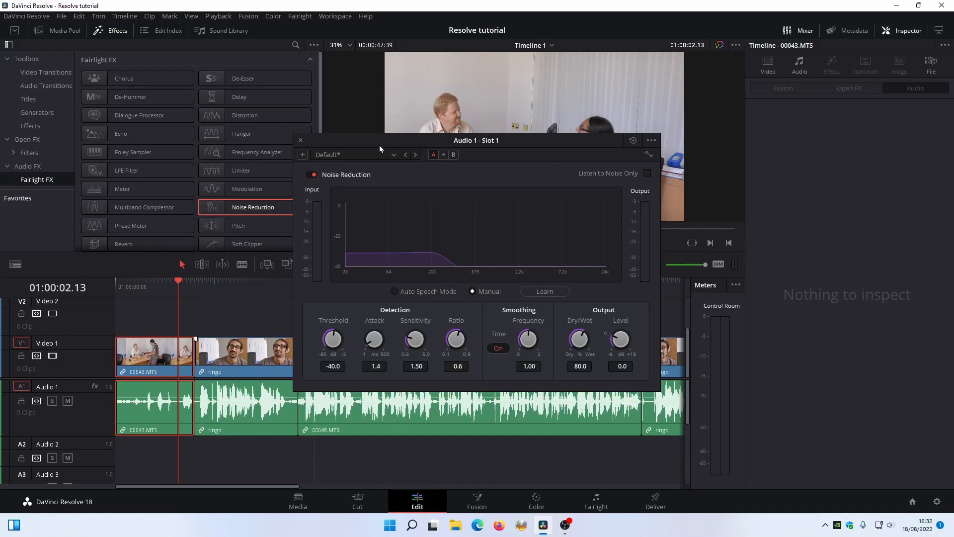
left_click(403, 292)
left_click(300, 141)
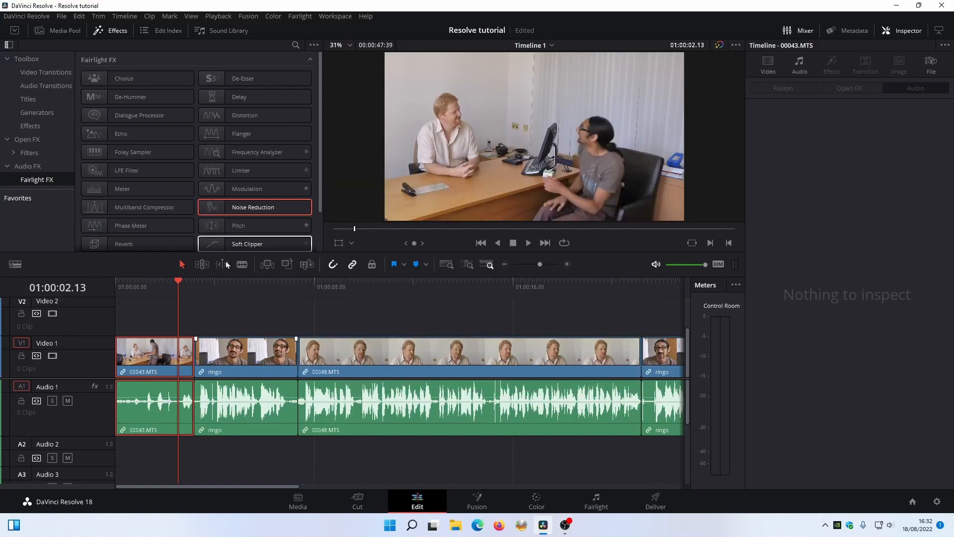
left_click_drag(143, 287, 125, 288)
key("space")
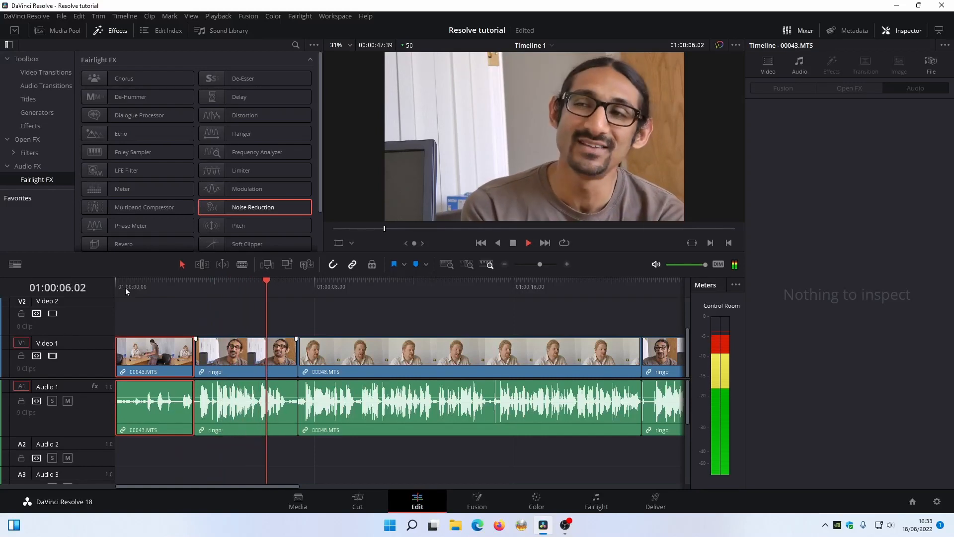
Step: Add an Echo effect with a different preset to the Audio 1 track and play the timeline from near its start
left_click(125, 288)
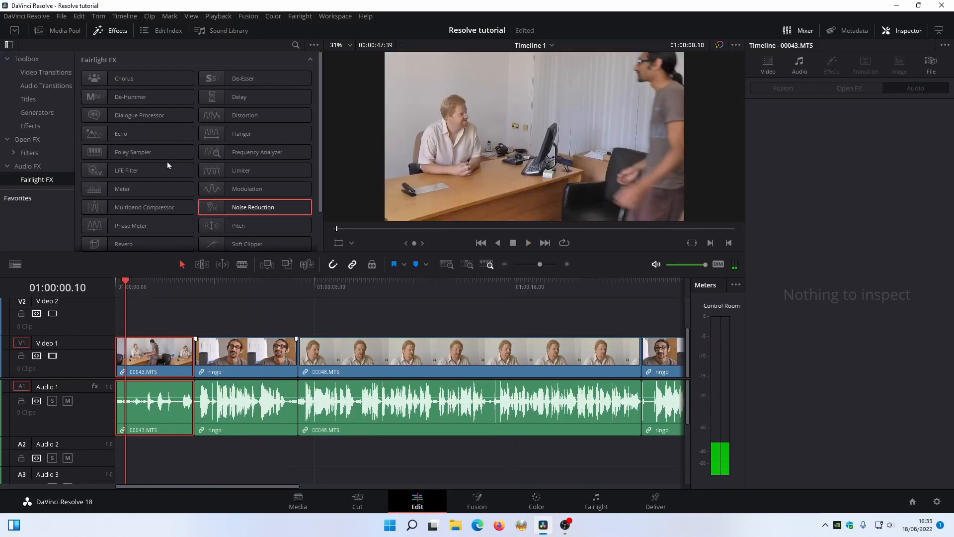
left_click(132, 135)
left_click_drag(131, 133, 99, 404)
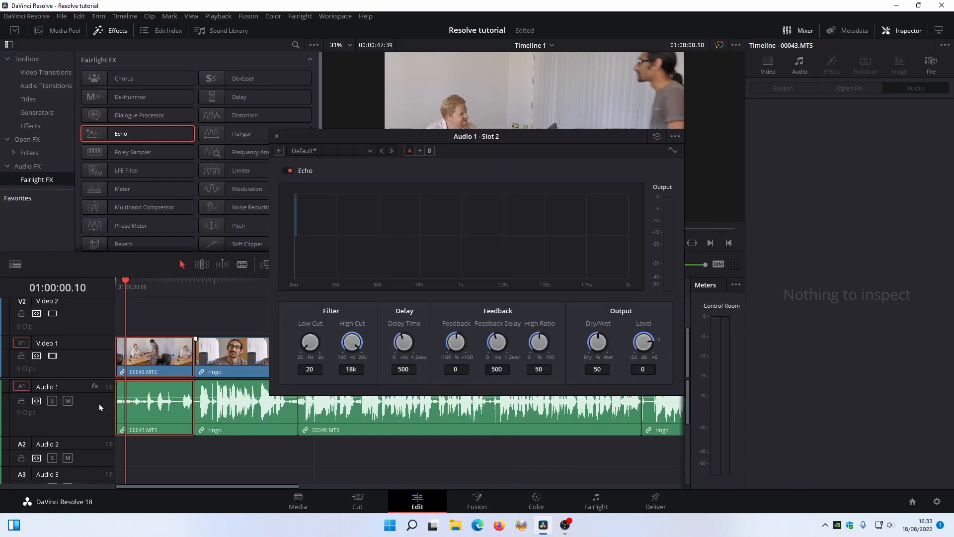
left_click(365, 152)
left_click(347, 174)
key("space")
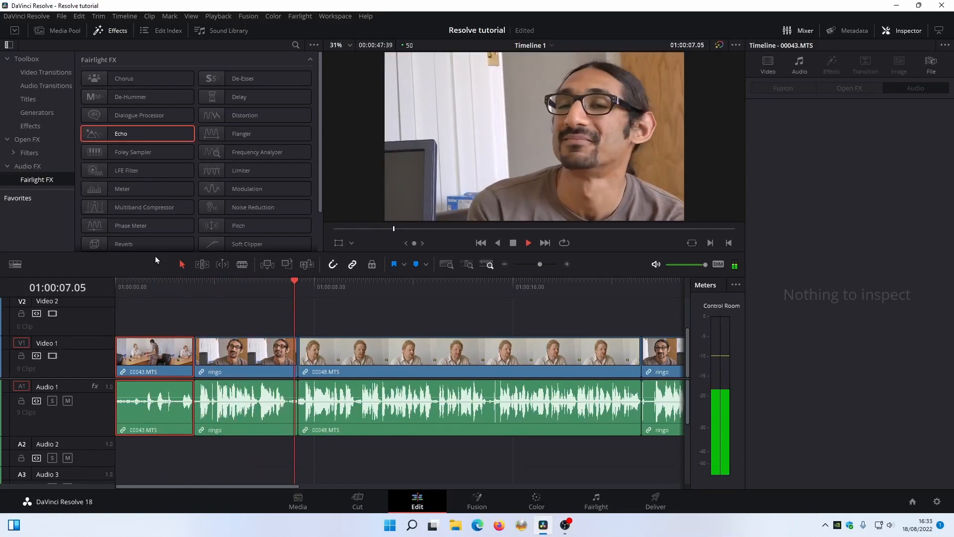
key("space")
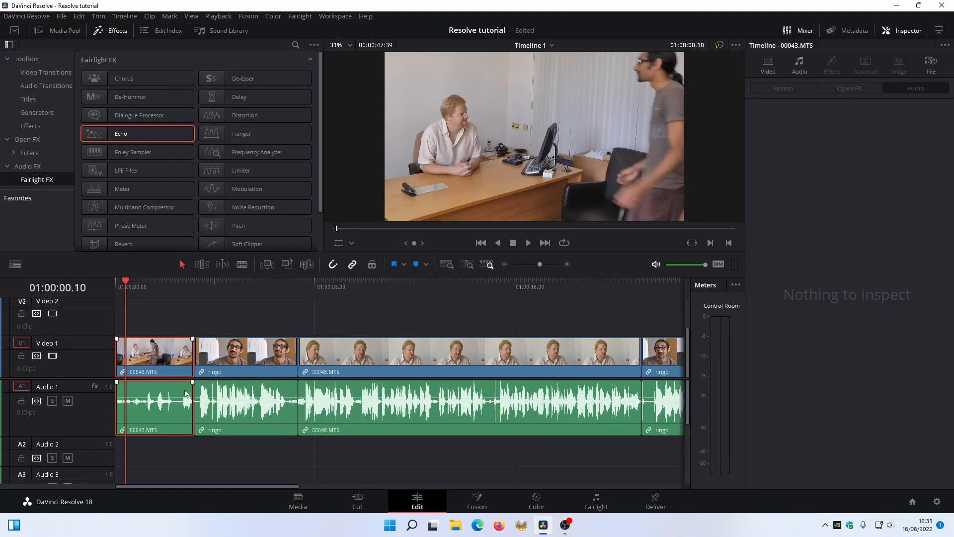
Step: Remove the Echo and Noise Reduction effects from the Audio 1 track
left_click(85, 399)
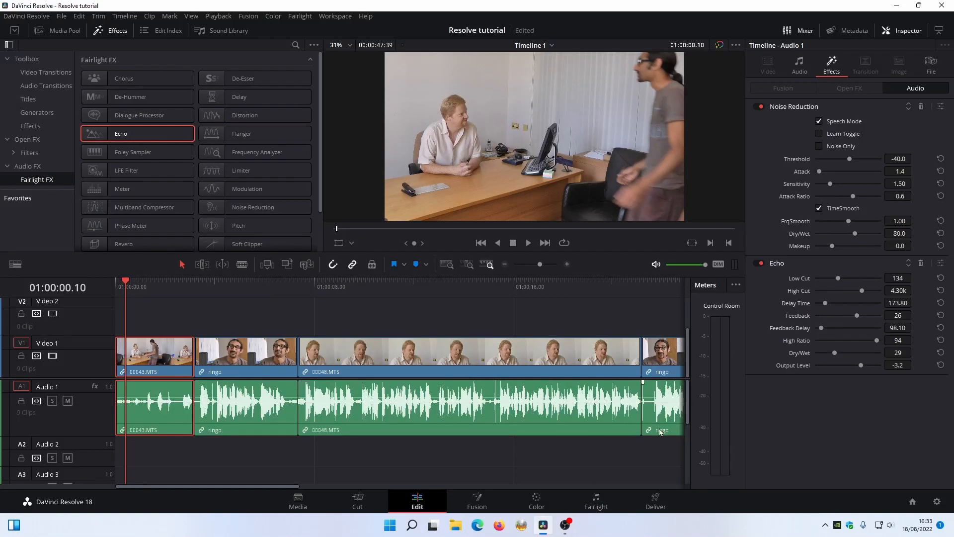
left_click(921, 263)
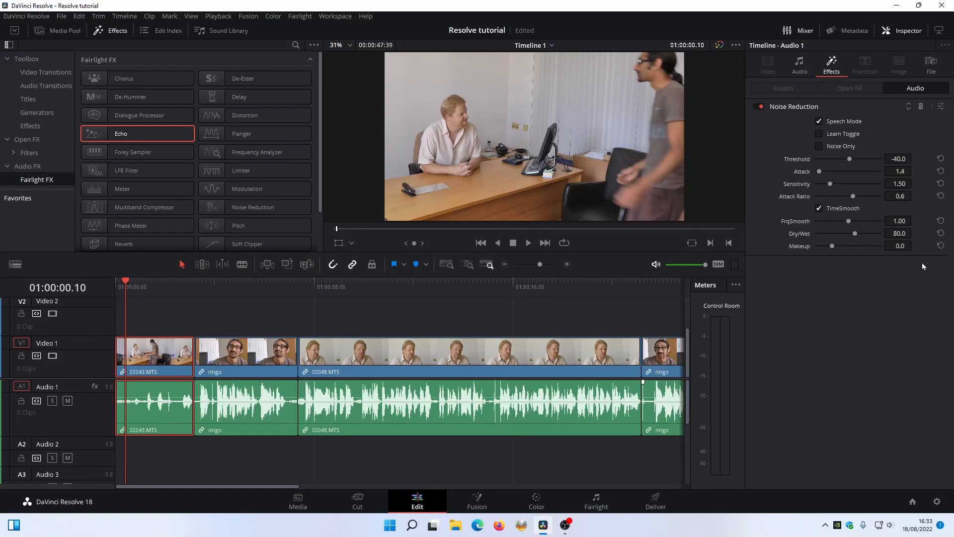
left_click(920, 107)
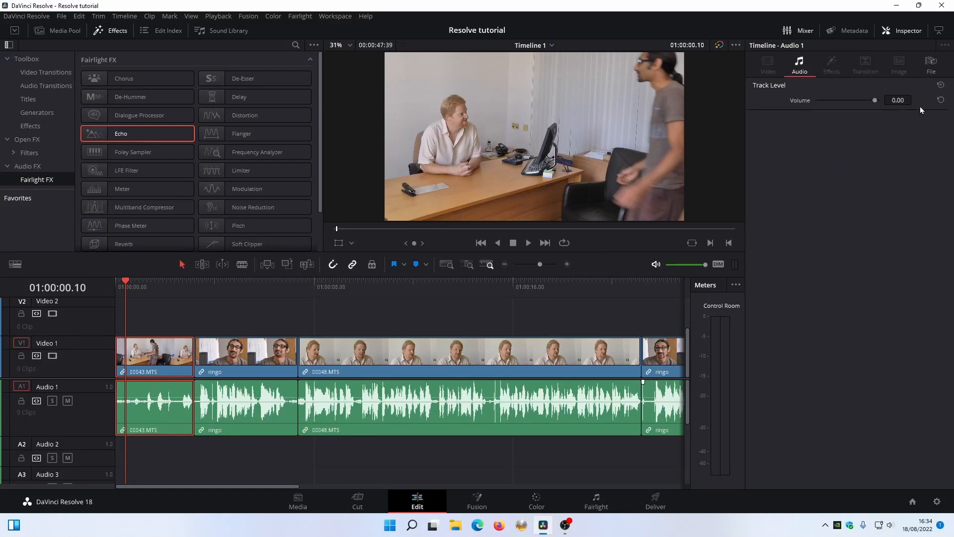
left_click(149, 282)
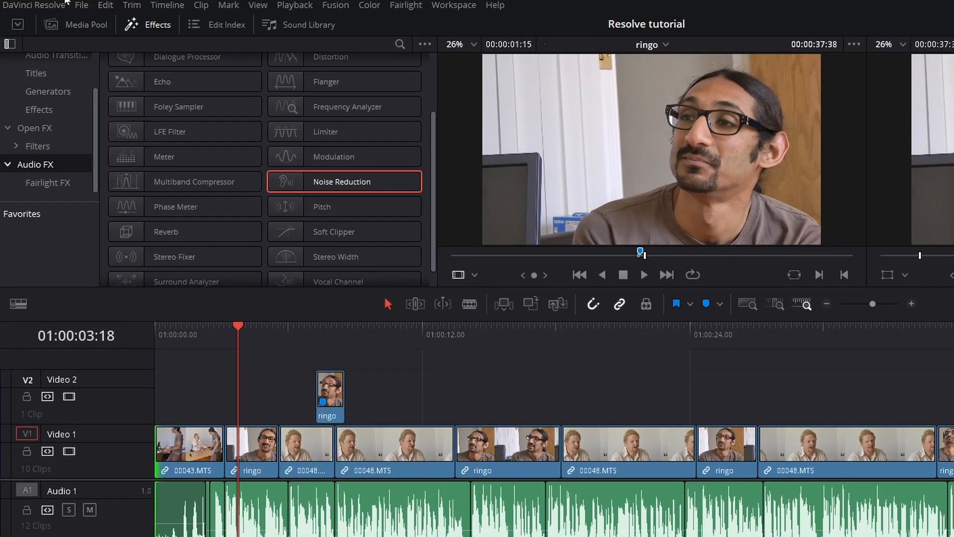
Step: Find the source of the first ringo timeline clip in the media pool
left_click(68, 20)
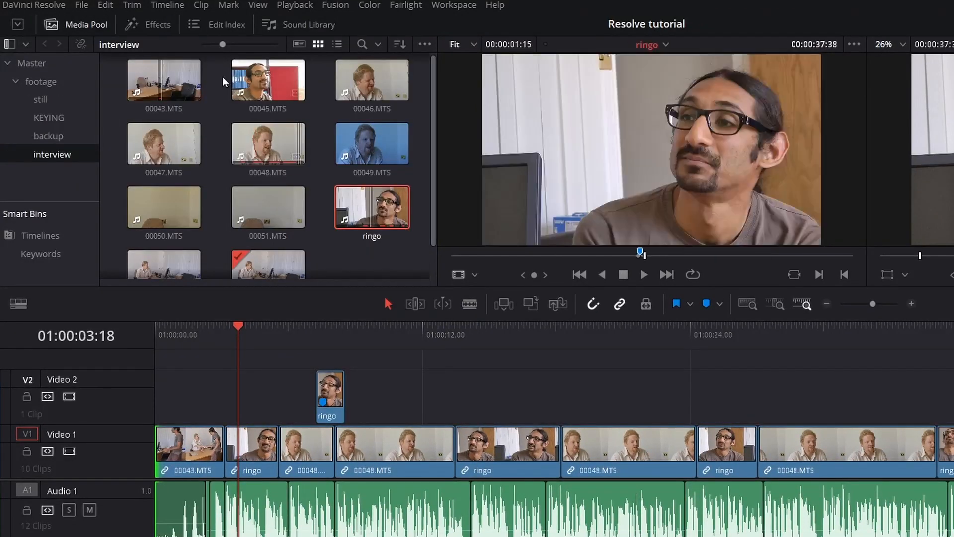
left_click(156, 25)
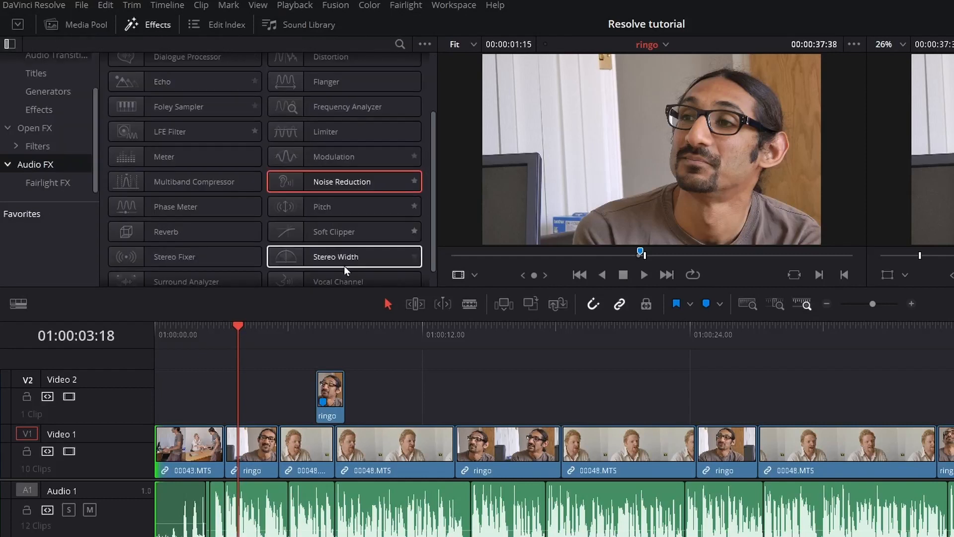
left_click(251, 454)
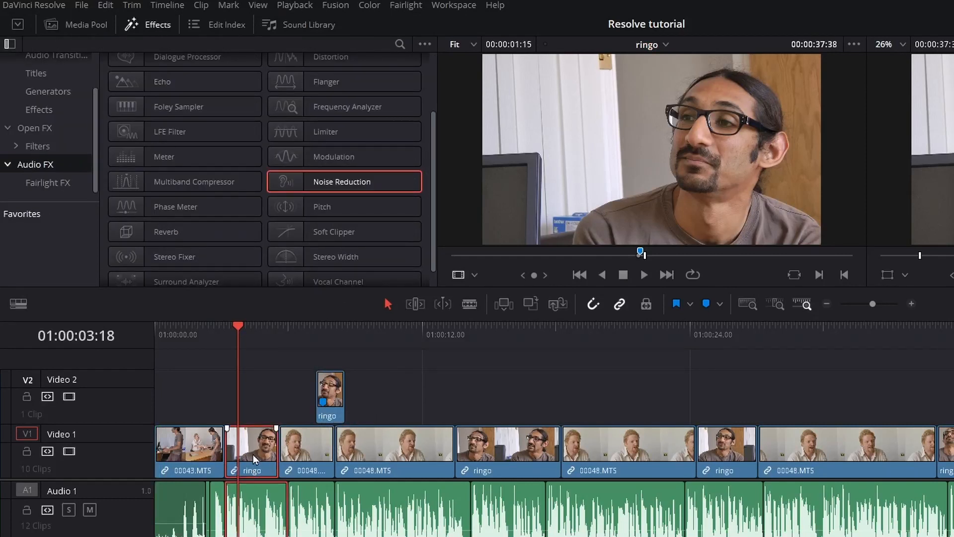
right_click(244, 452)
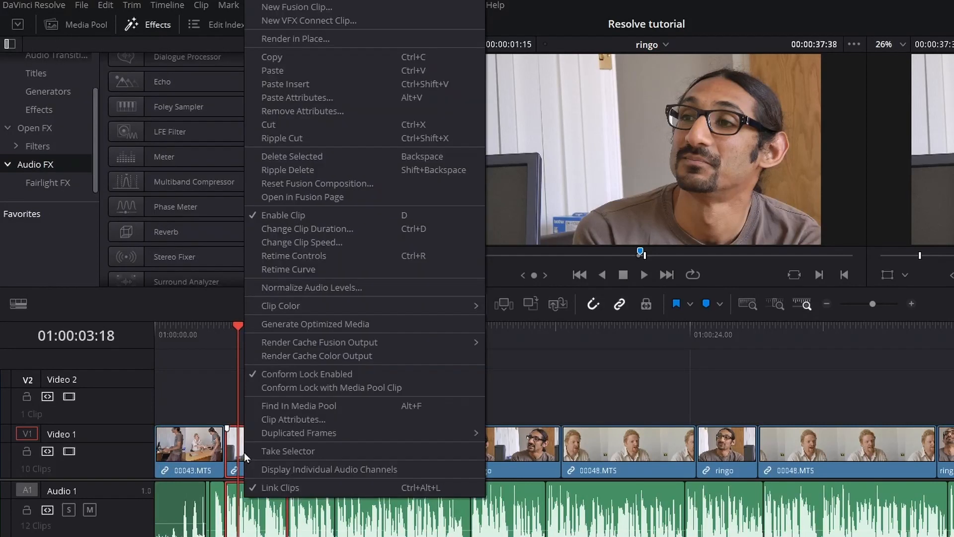
left_click(311, 410)
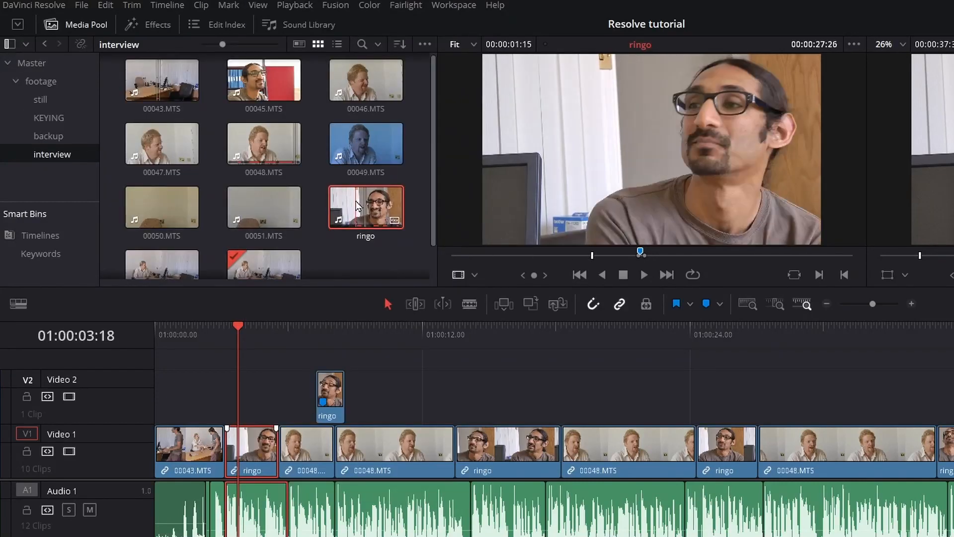
Step: Play the ringo source clip to check its audio channels on the meters
left_click(648, 254)
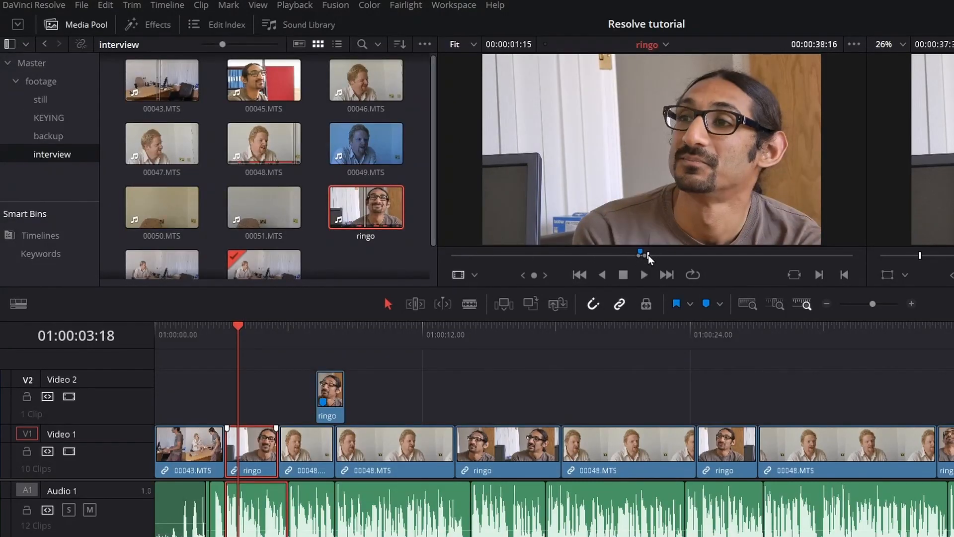
left_click(644, 274)
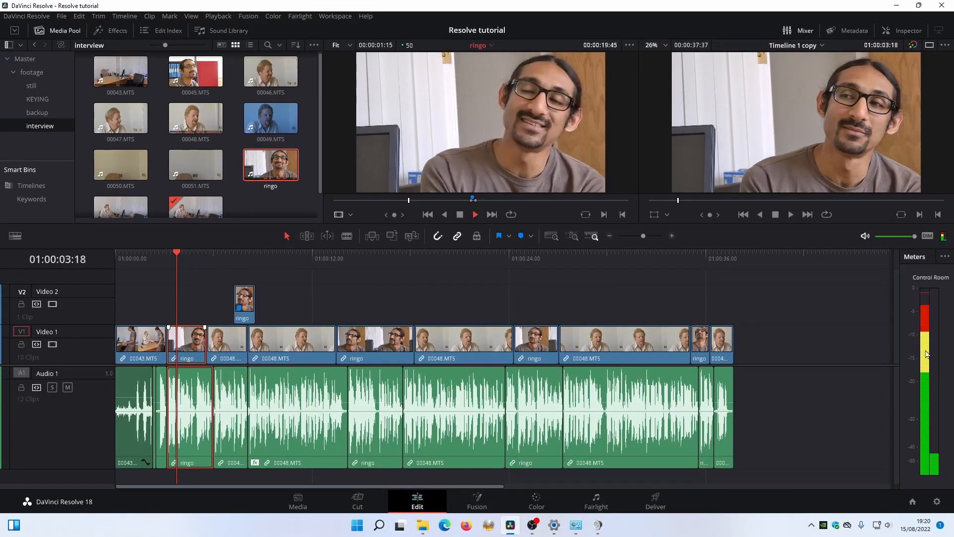
left_click(461, 215)
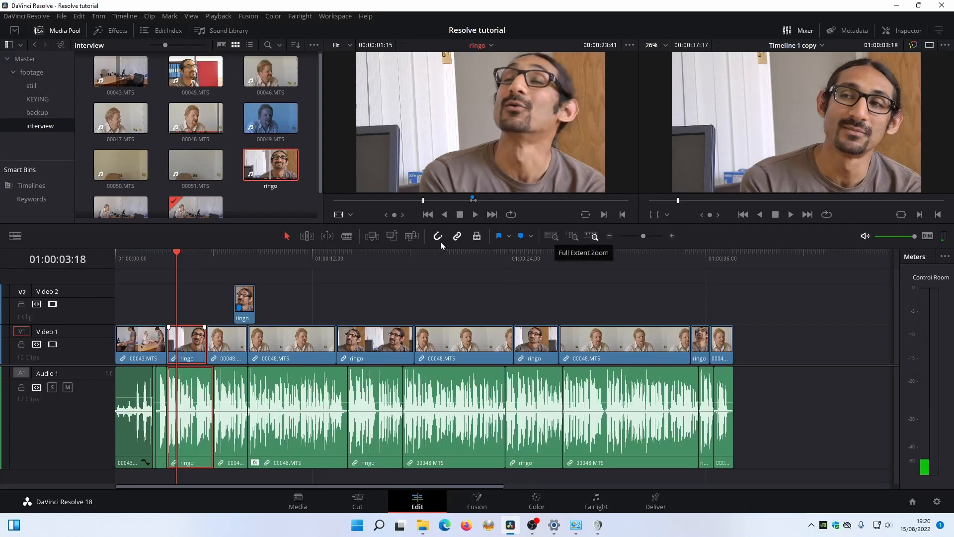
Step: Play the timeline from the first ringo clip on the mono Audio 1 track and examine the channel meters
left_click(185, 261)
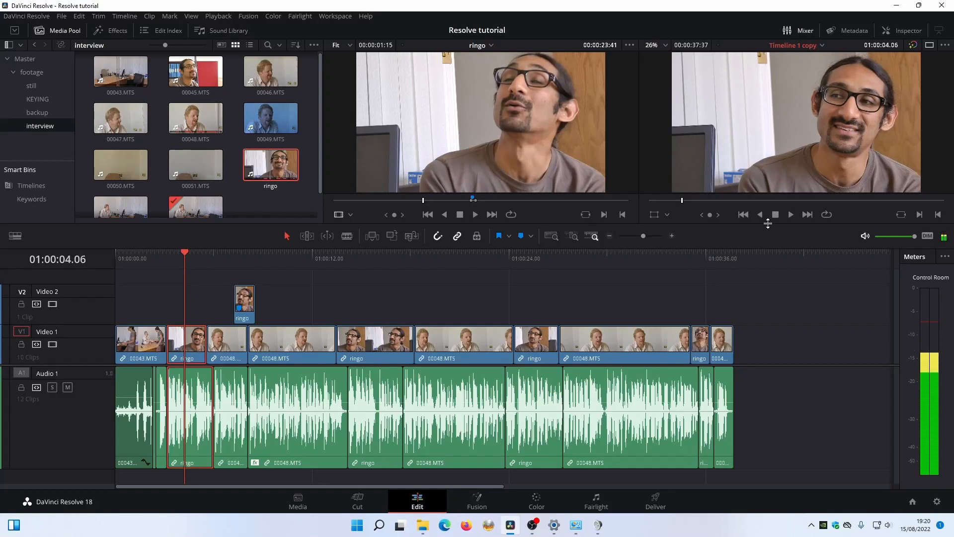
left_click(789, 215)
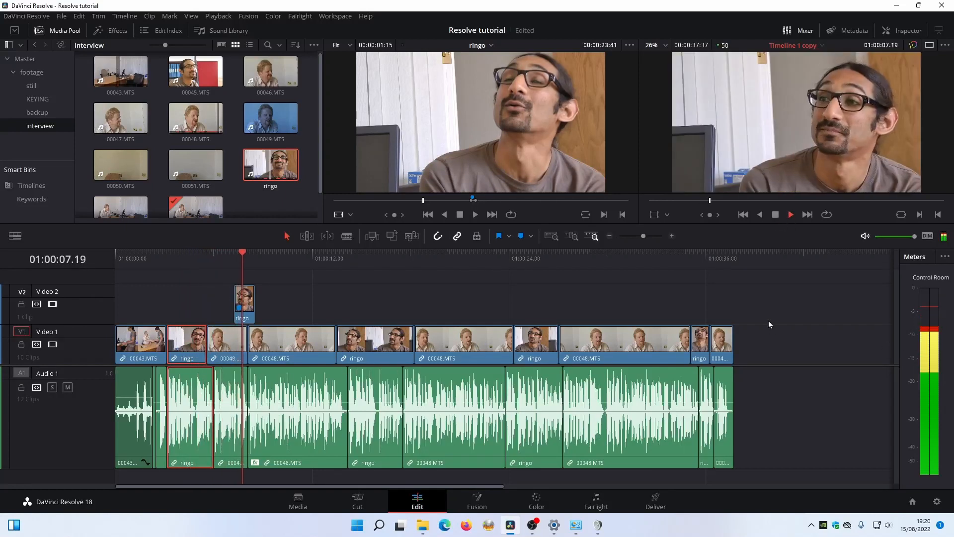
left_click(776, 214)
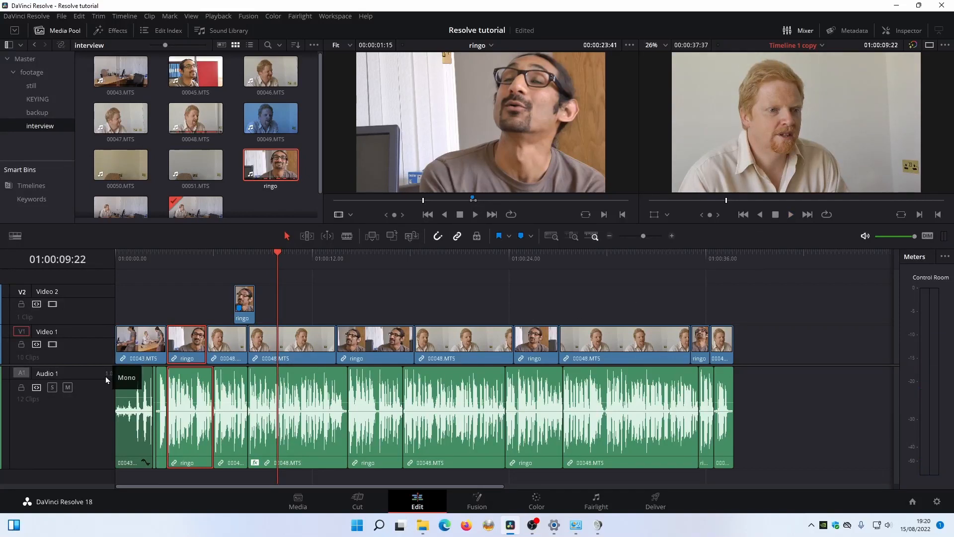
mouse_move(145, 375)
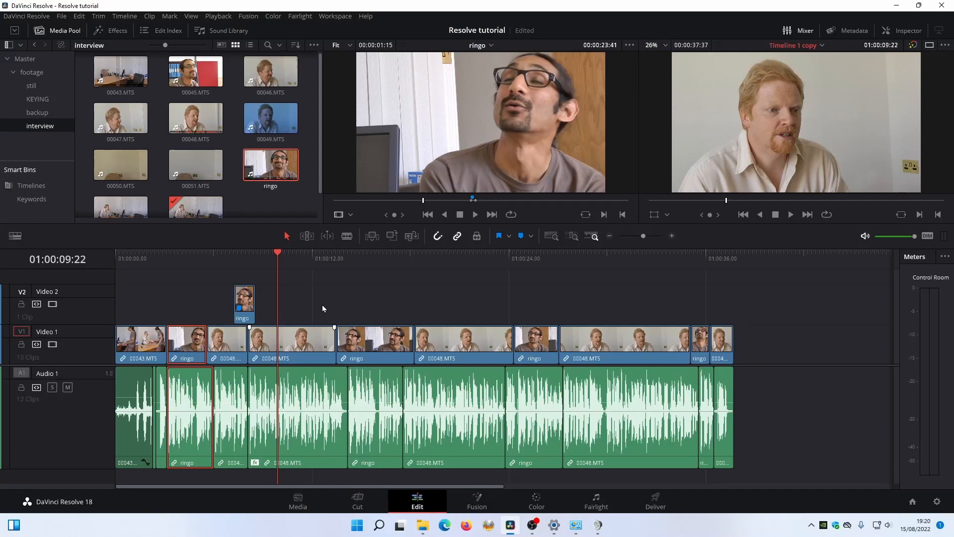
key("space")
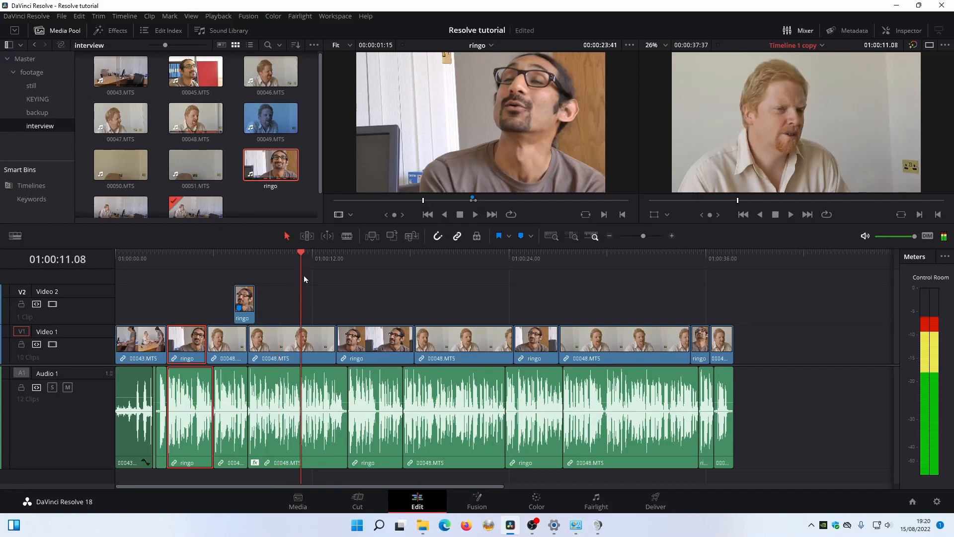
left_click(775, 214)
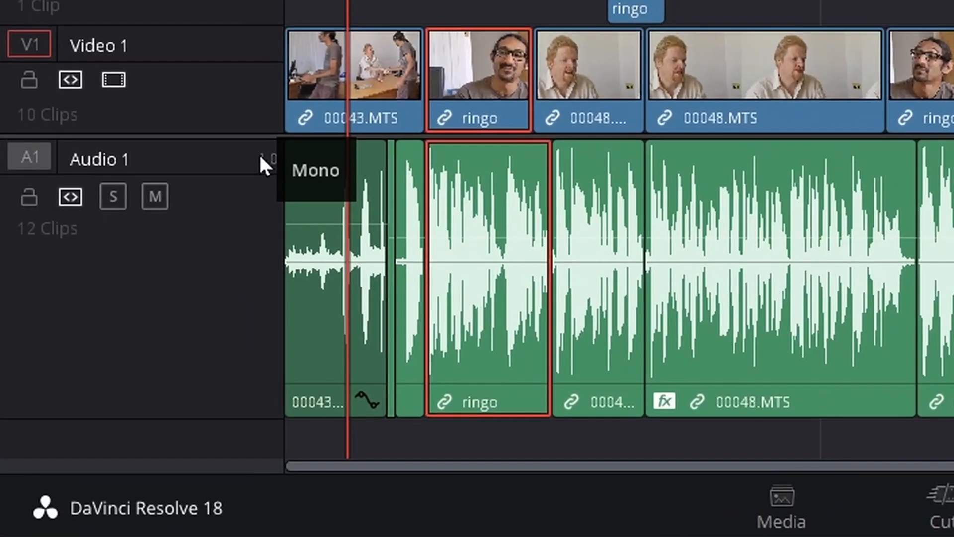
Step: Change the Audio 1 track type to Stereo
right_click(261, 155)
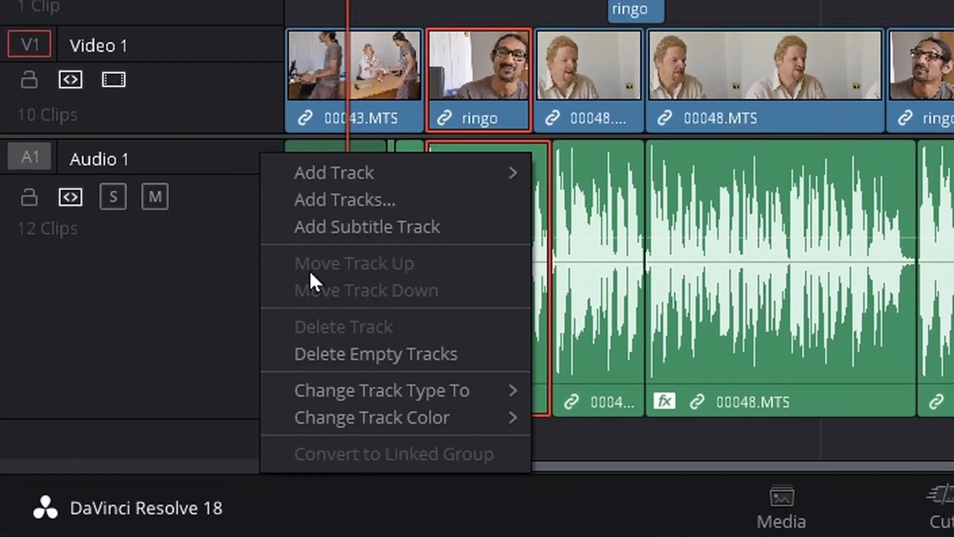
mouse_move(404, 390)
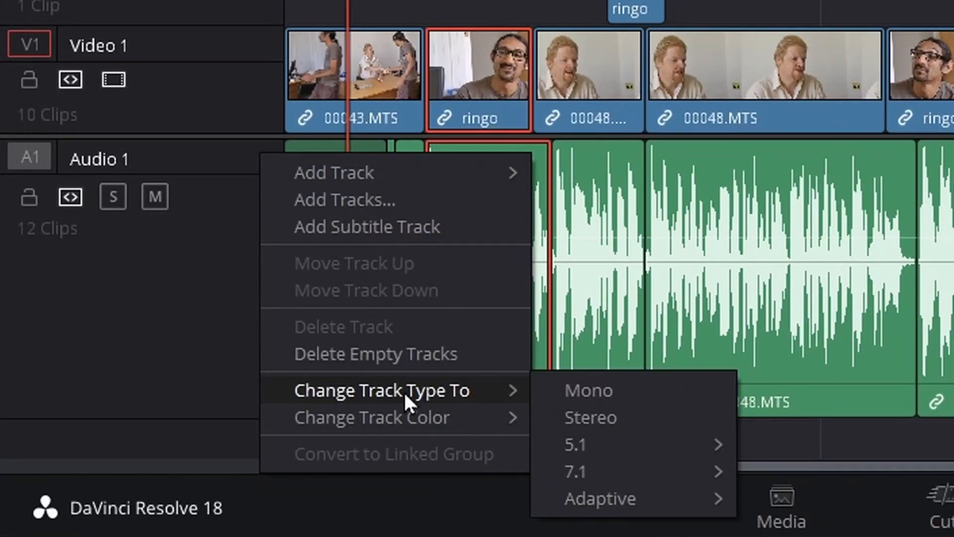
left_click(582, 415)
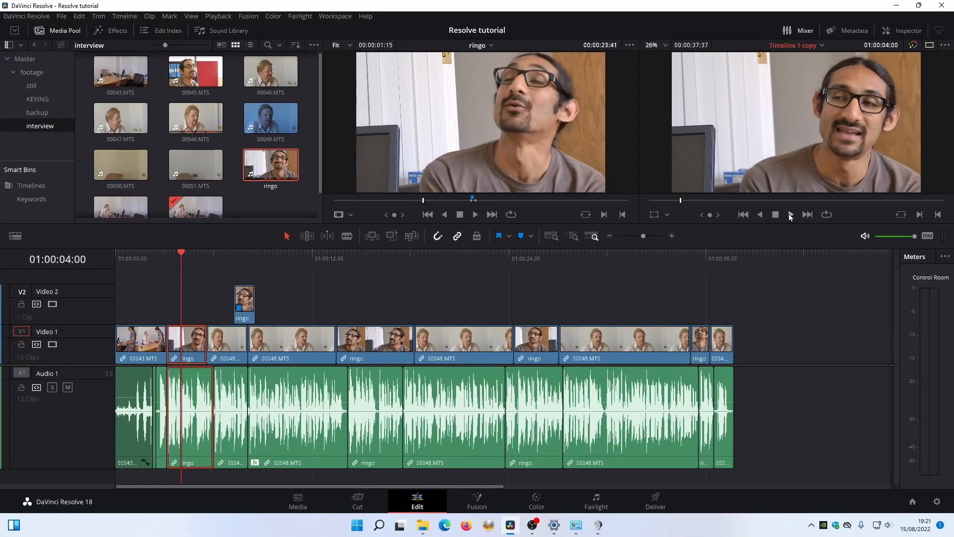
Step: Play the timeline with Audio 1 as a stereo track and examine the channel meters
left_click(790, 214)
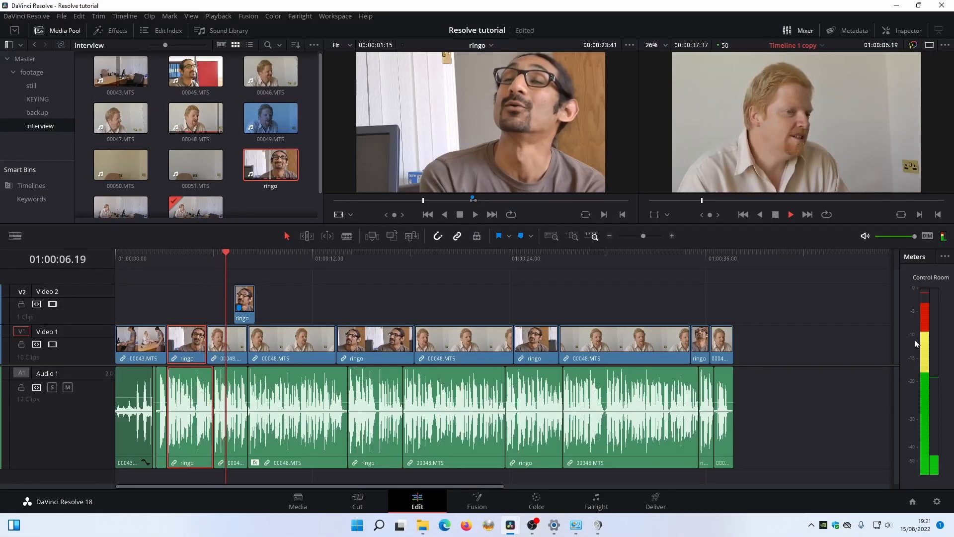
left_click(775, 214)
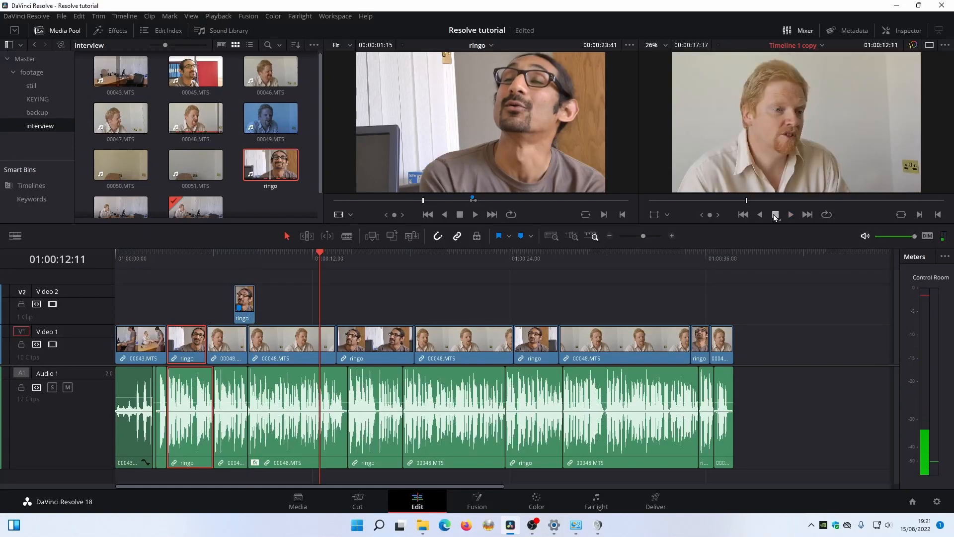
Step: Reduce the height of the Audio 1 track and add a stereo audio track below it
left_click_drag(81, 468, 82, 414)
right_click(89, 435)
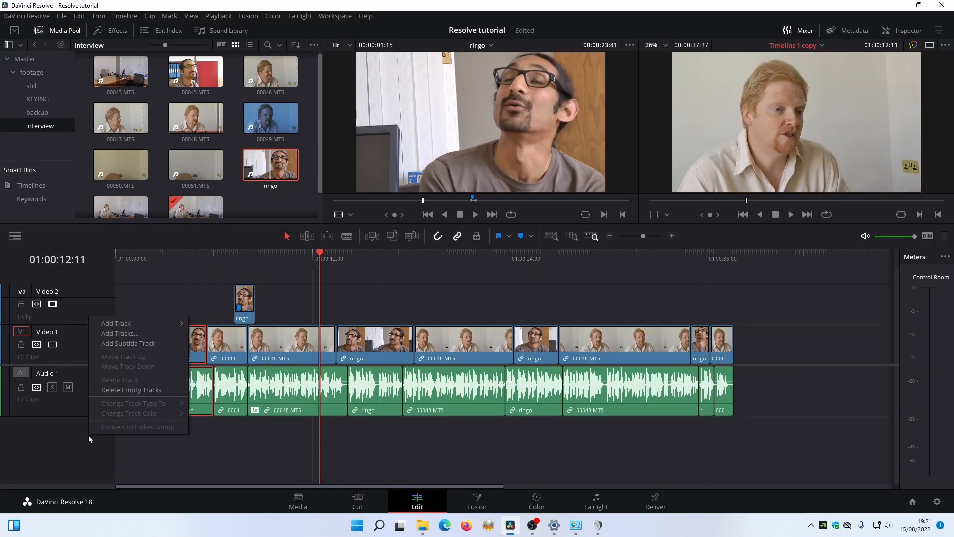
mouse_move(172, 324)
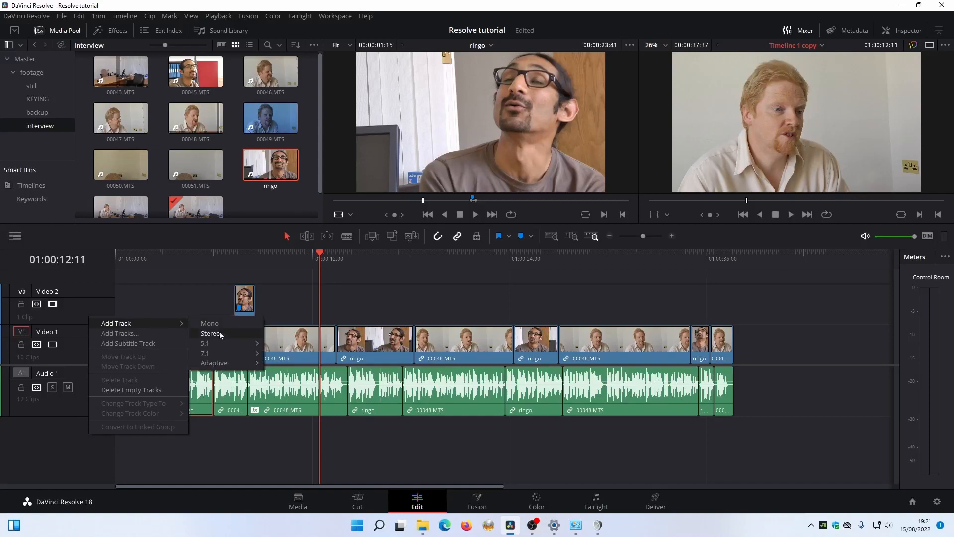
left_click(220, 334)
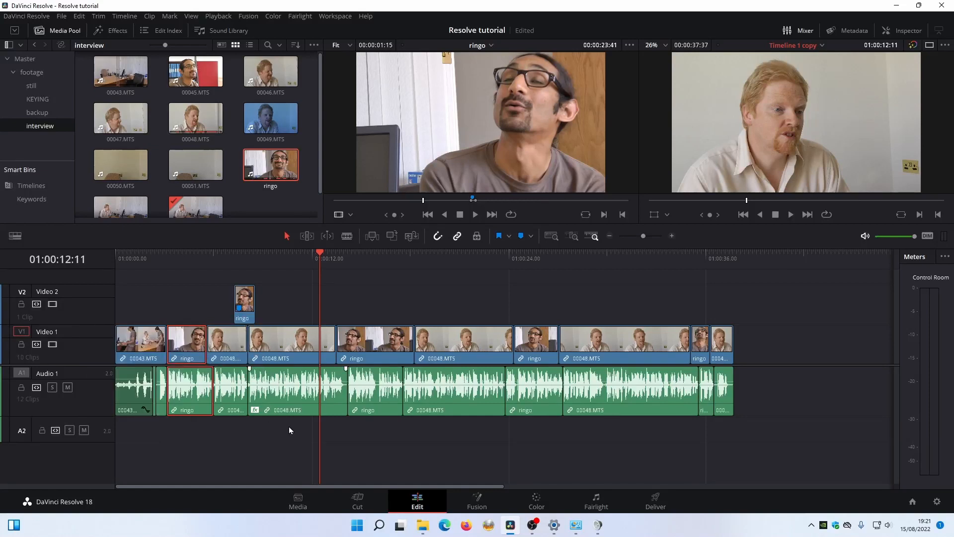
Step: Change the Audio 1 track type to Mono and park the playhead over the long 00048.MTS clip with the audio effect
left_click_drag(280, 254, 282, 252)
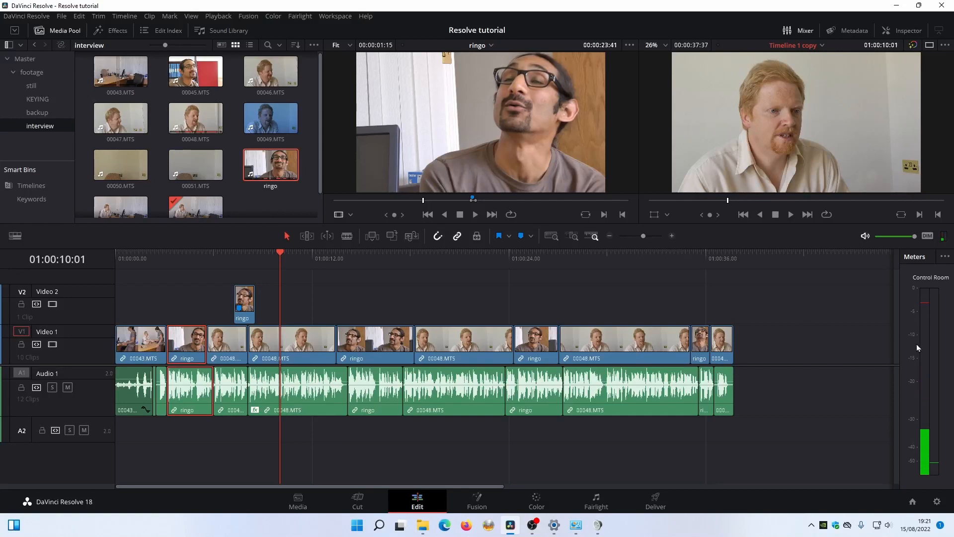
right_click(107, 375)
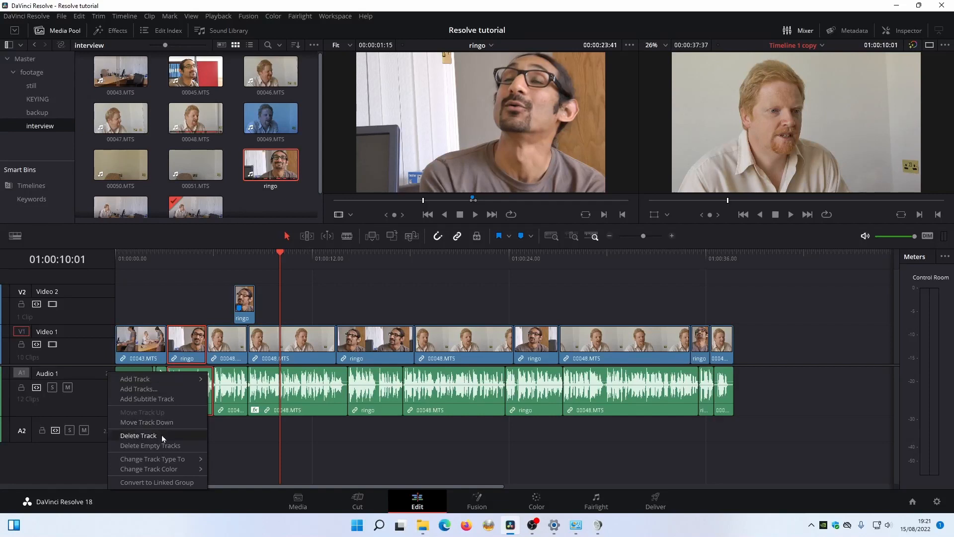
left_click_drag(295, 257, 284, 257)
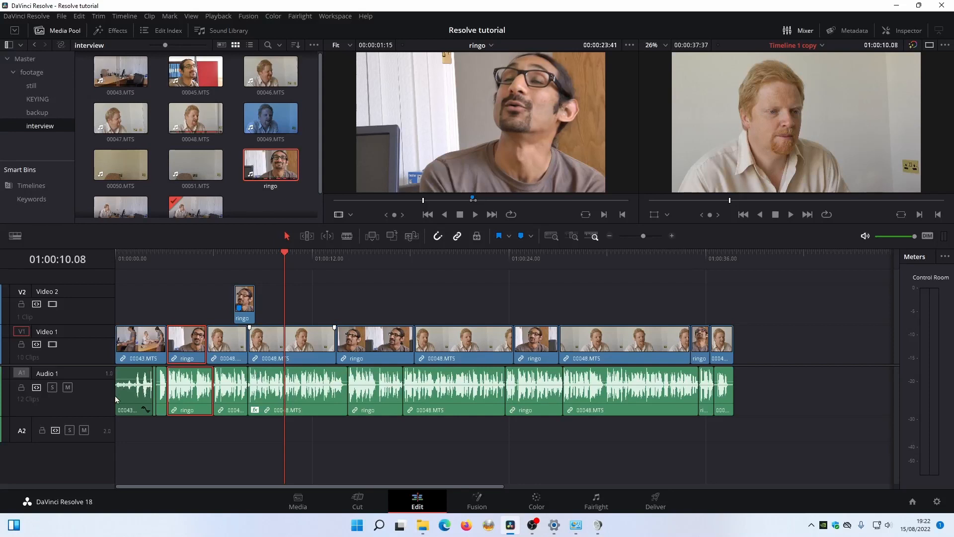
Step: Set the audio format of the 00048.MTS clip under the playhead to Mono in its clip attributes, using Embedded Channel 1
left_click(313, 396)
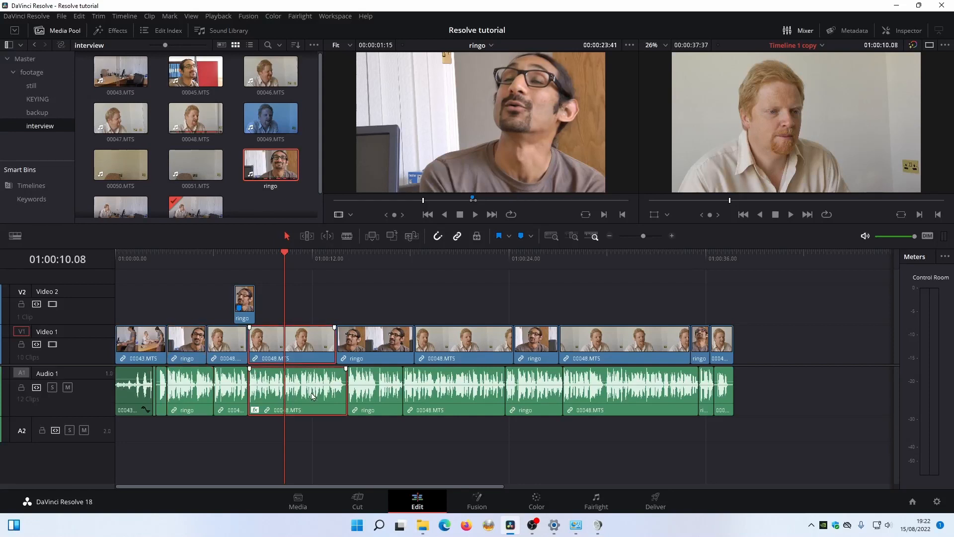
right_click(324, 396)
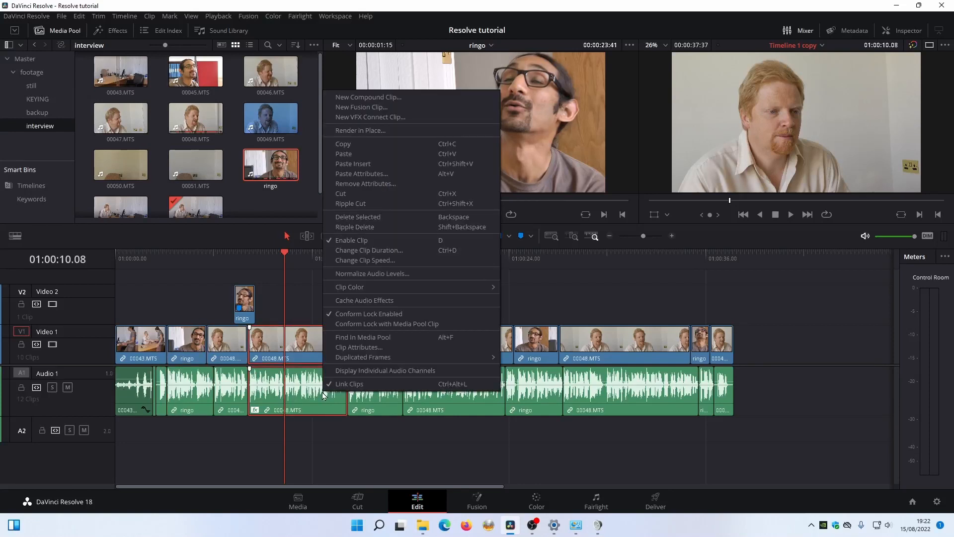
left_click(351, 348)
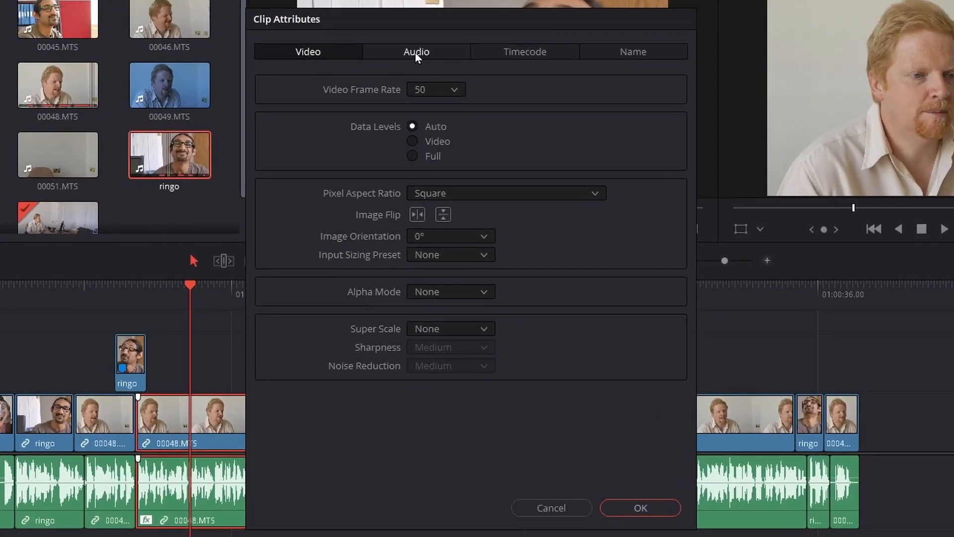
left_click(419, 59)
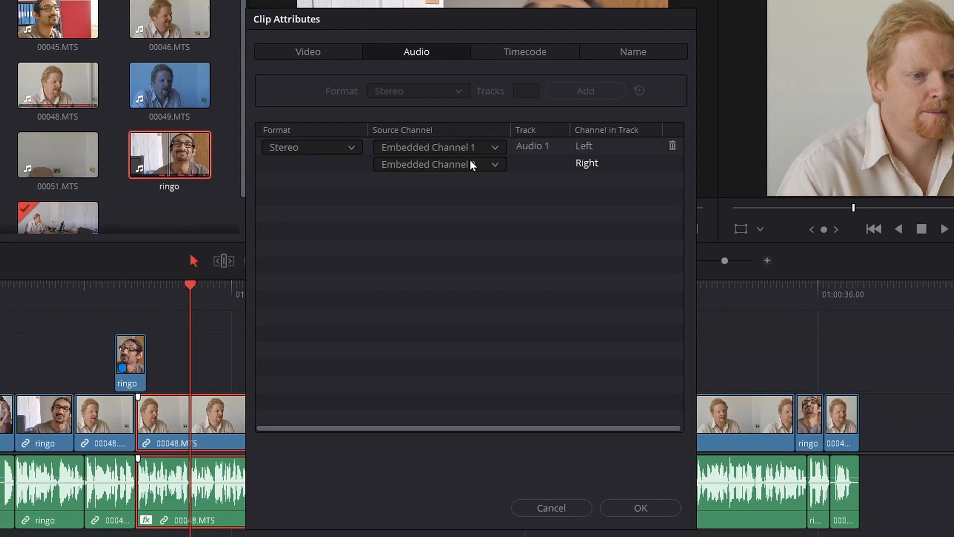
left_click(348, 148)
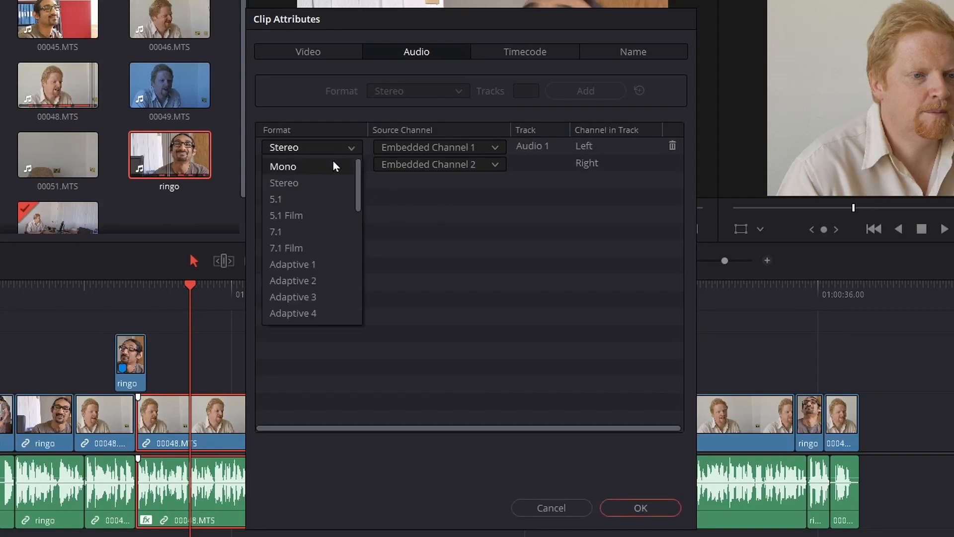
left_click(333, 162)
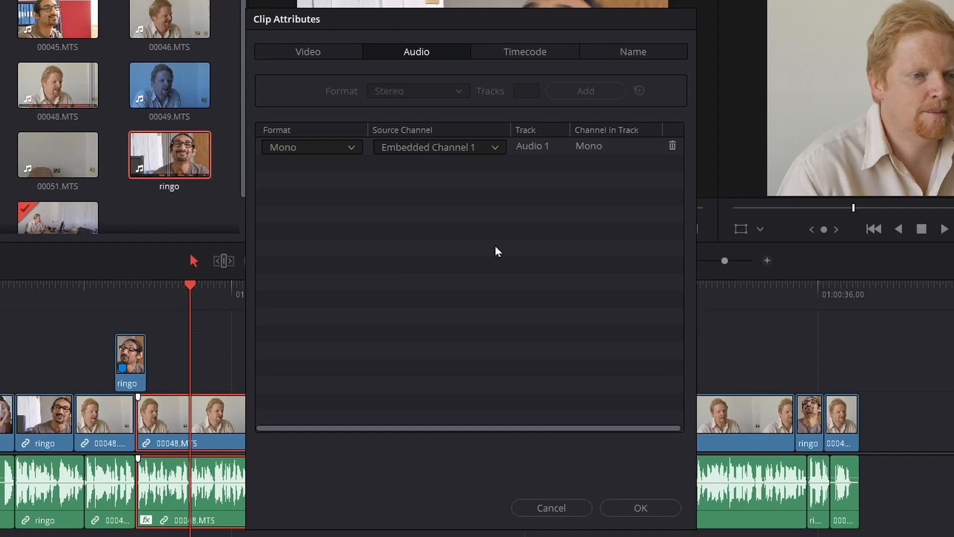
left_click(637, 507)
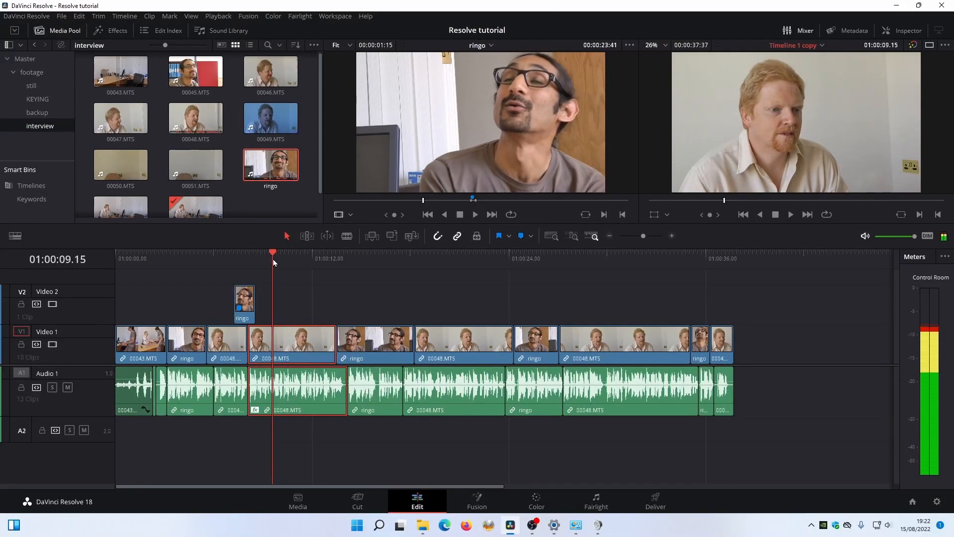
Step: Play the mono 00048.MTS clip and check both channels on the meters
key("space")
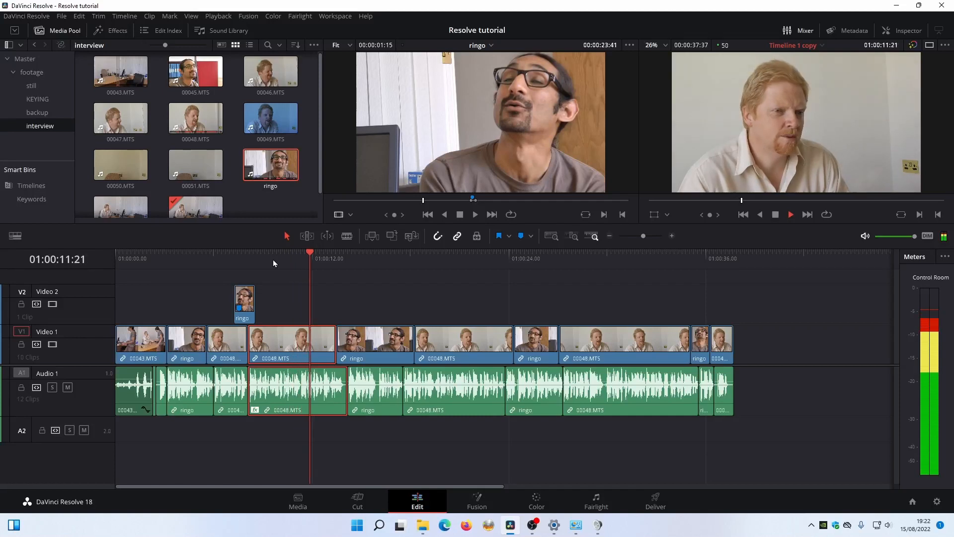
left_click(276, 263)
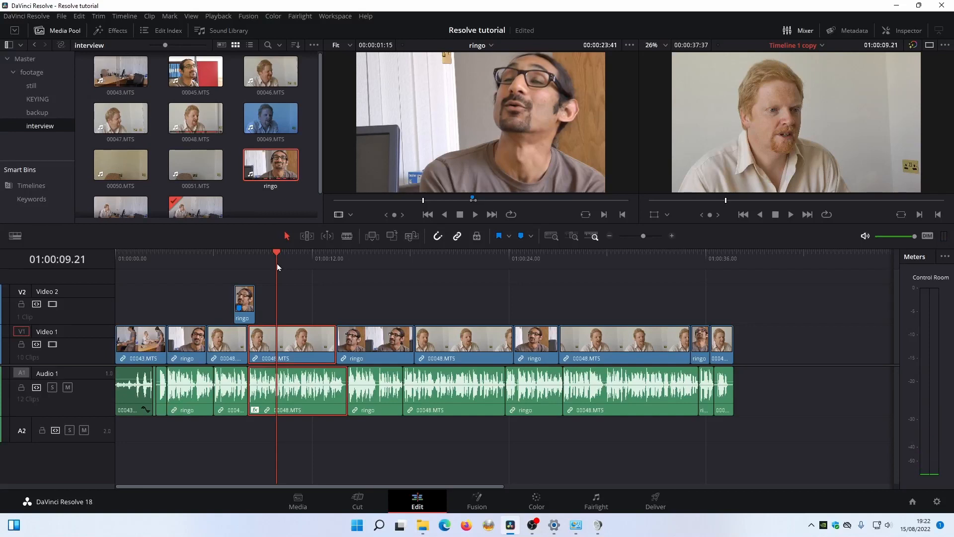
left_click_drag(276, 264, 284, 261)
Step: Try Embedded Channel 2 as the 00048.MTS clip's mono source channel and play the clip
right_click(308, 376)
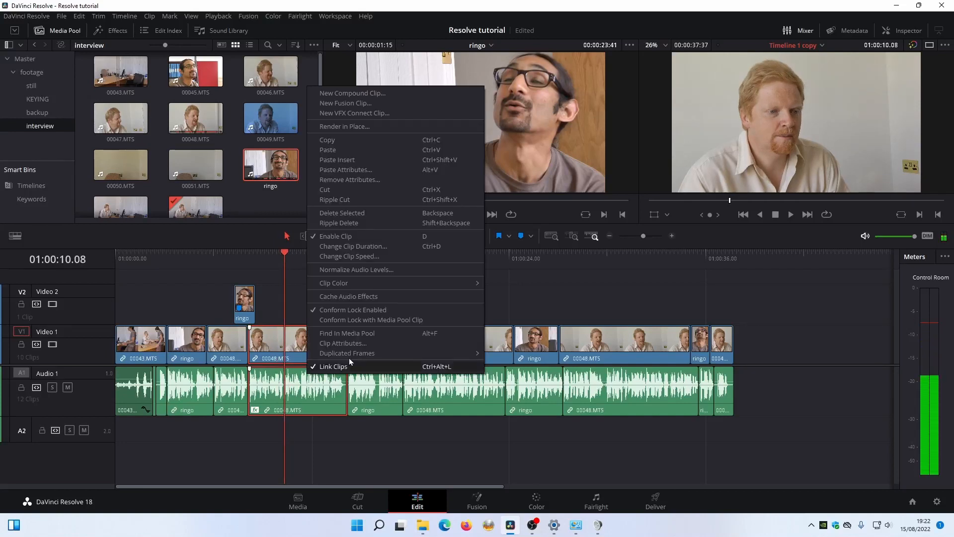
left_click(347, 343)
left_click(446, 160)
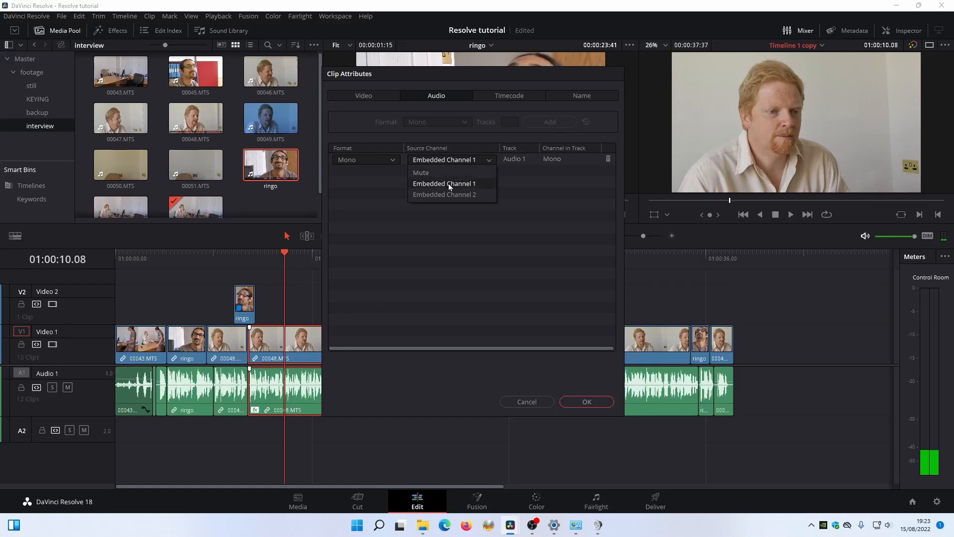
left_click(444, 195)
left_click(577, 401)
left_click(267, 261)
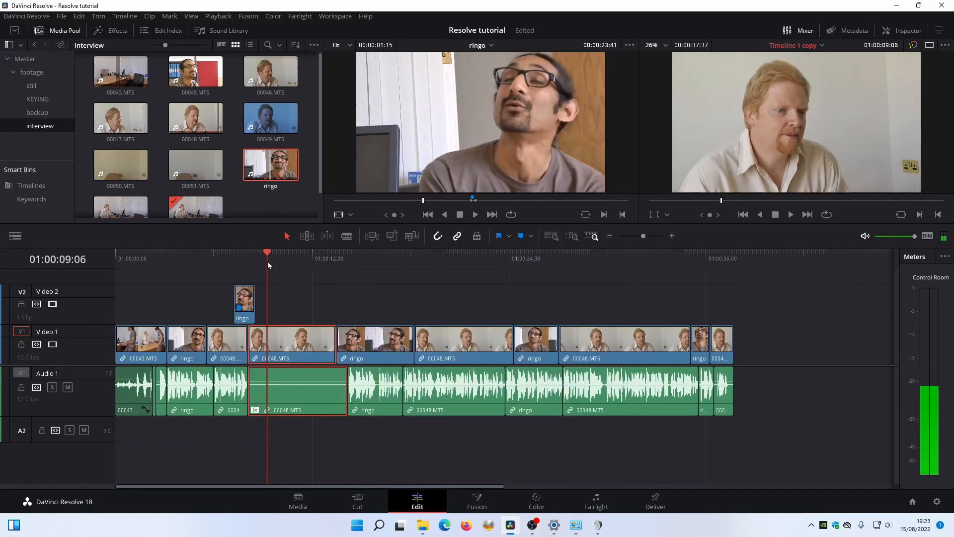
key("space")
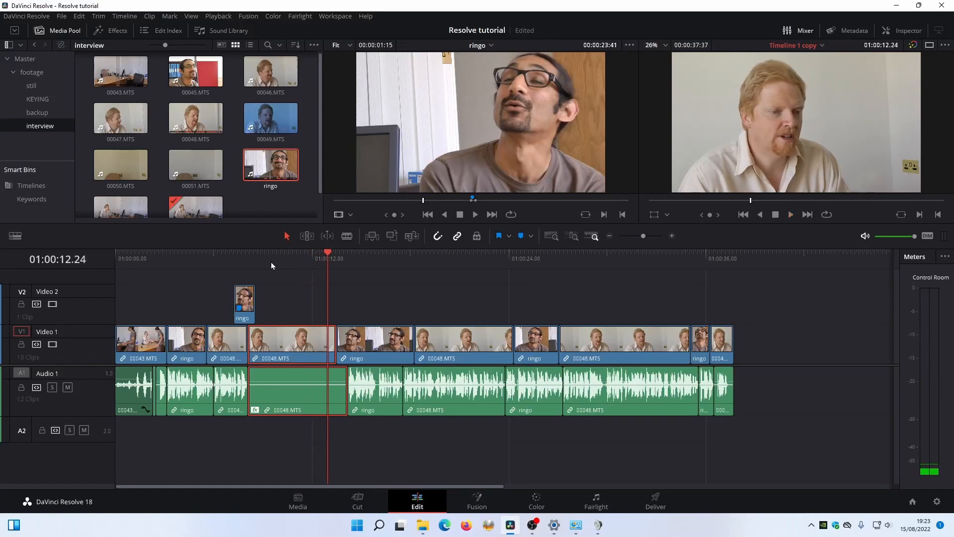
Step: Set the 00048.MTS clip's mono source channel back to Embedded Channel 1 and play the clip again
right_click(311, 375)
left_click(337, 351)
left_click(430, 160)
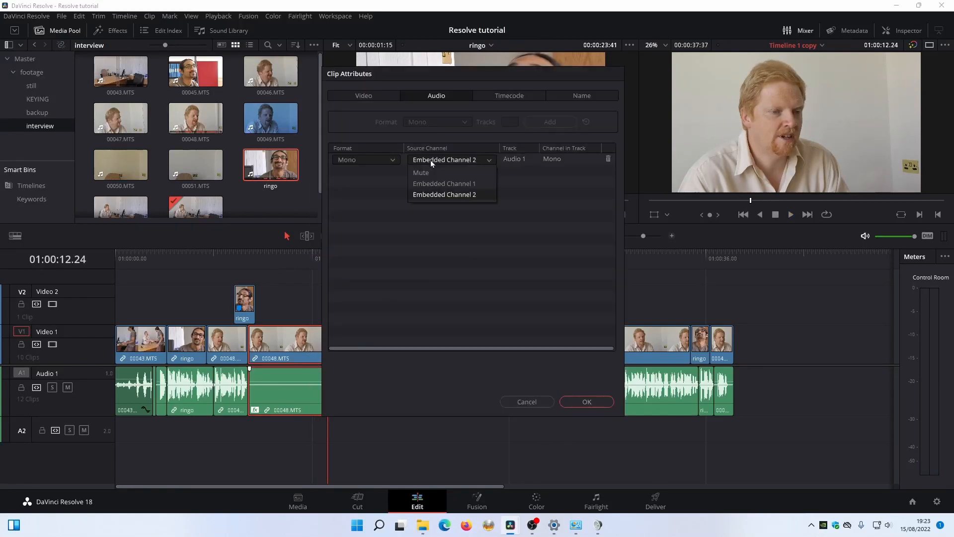
left_click(444, 184)
left_click(586, 400)
left_click(268, 262)
key("space")
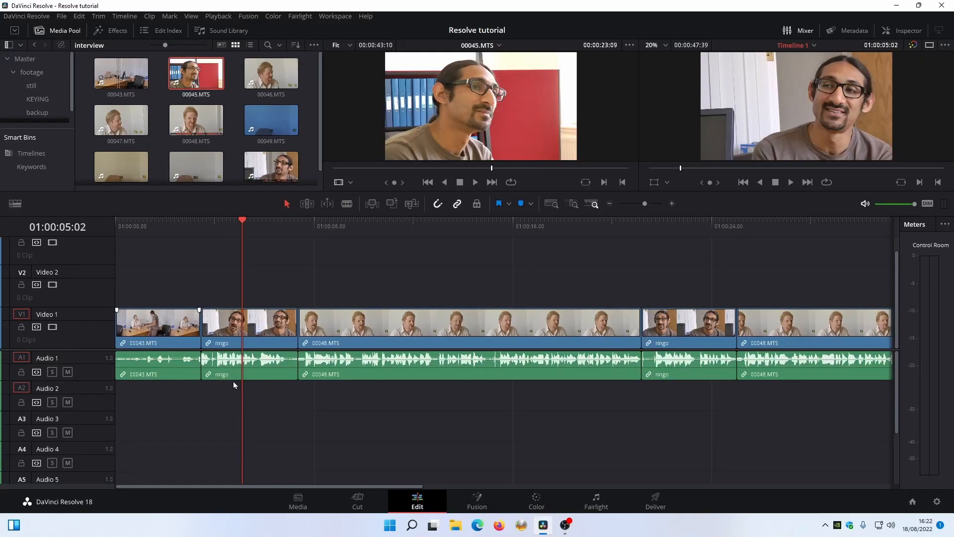
Step: Enlarge the Audio 1 track and create an empty timeline in the Master bin with one video track and one stereo audio track
left_click_drag(91, 379, 92, 406)
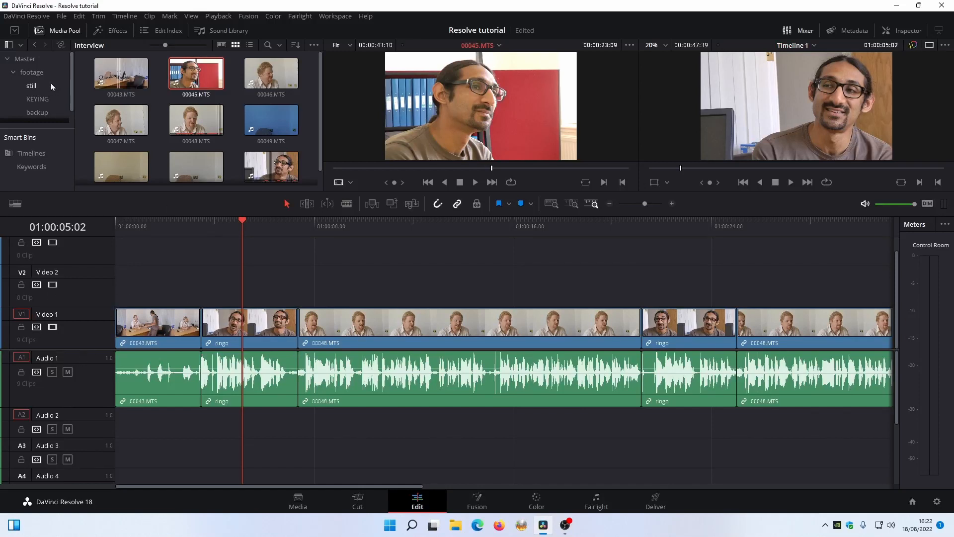
left_click(26, 61)
right_click(223, 162)
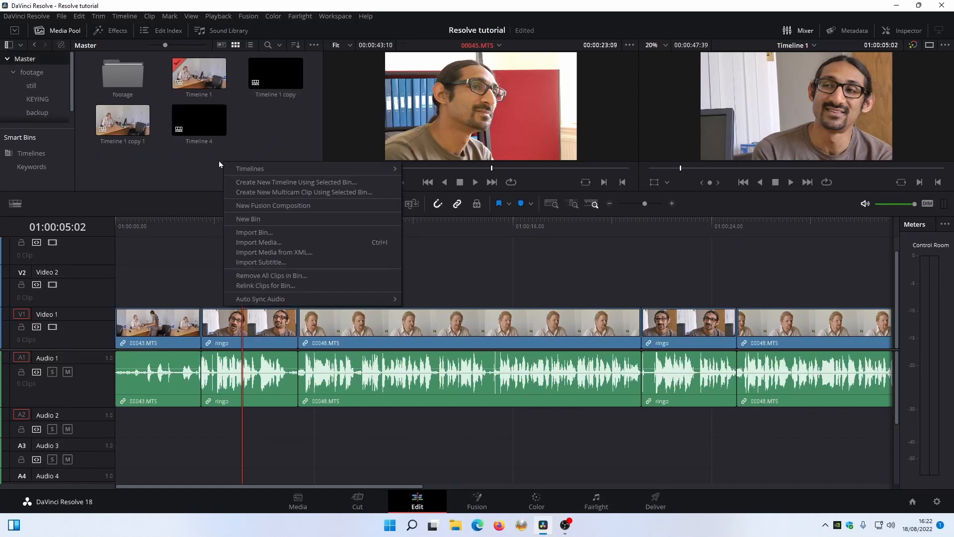
mouse_move(293, 169)
left_click(418, 169)
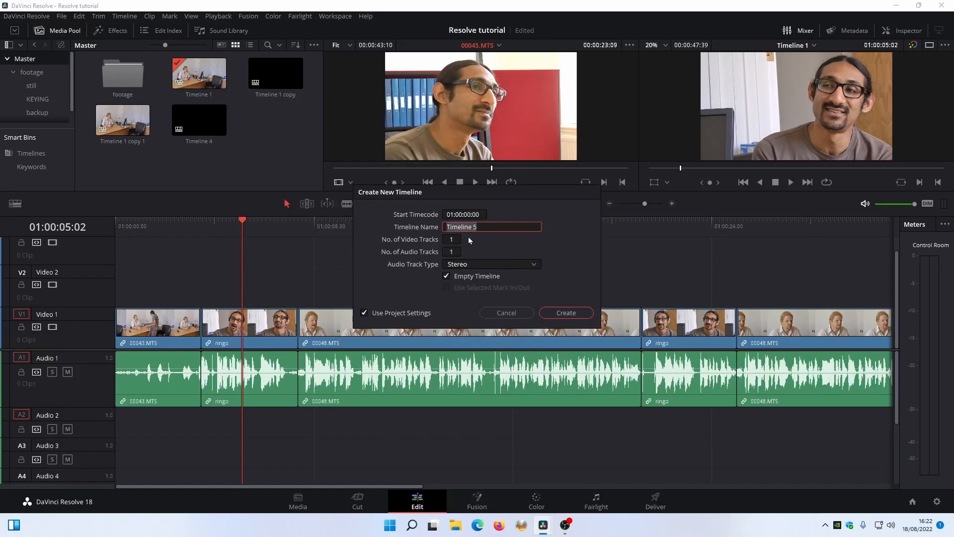
key("Return")
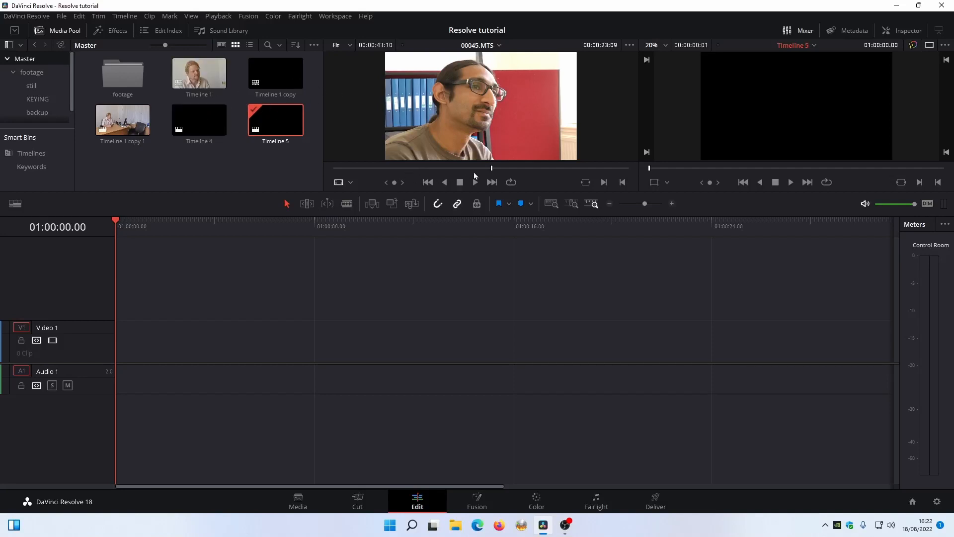
Step: Play the 00045.MTS source clip from around 11 seconds and check its audio channels on the meters
mouse_move(480, 150)
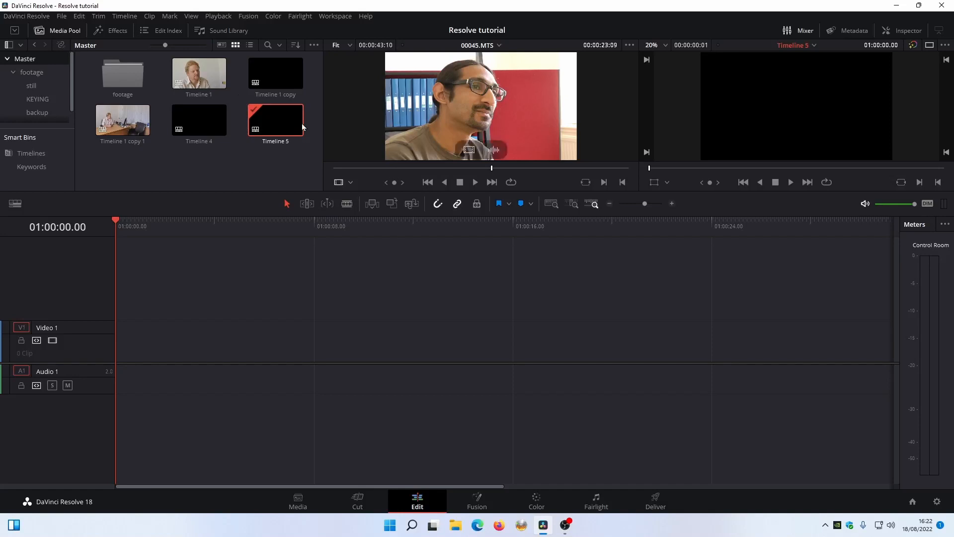
left_click(388, 168)
left_click(475, 182)
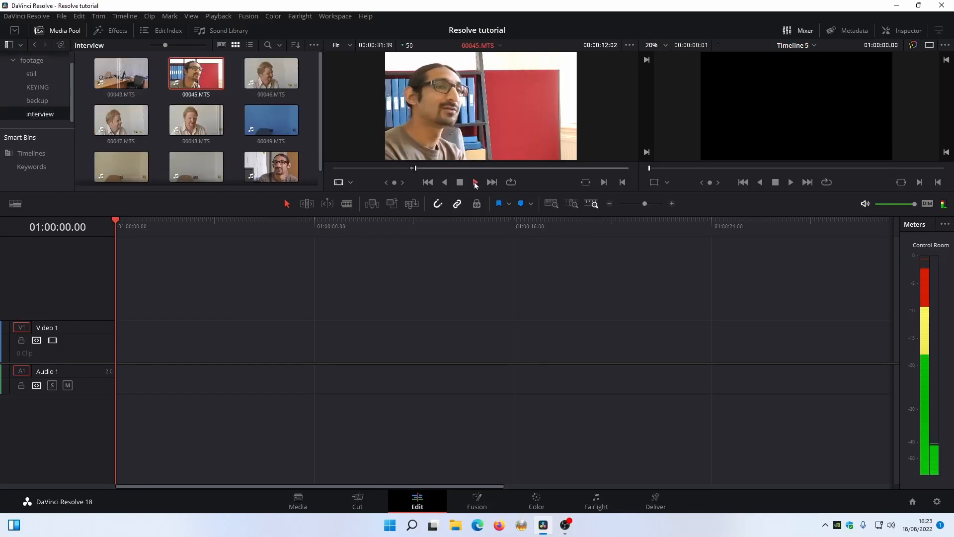
left_click(460, 183)
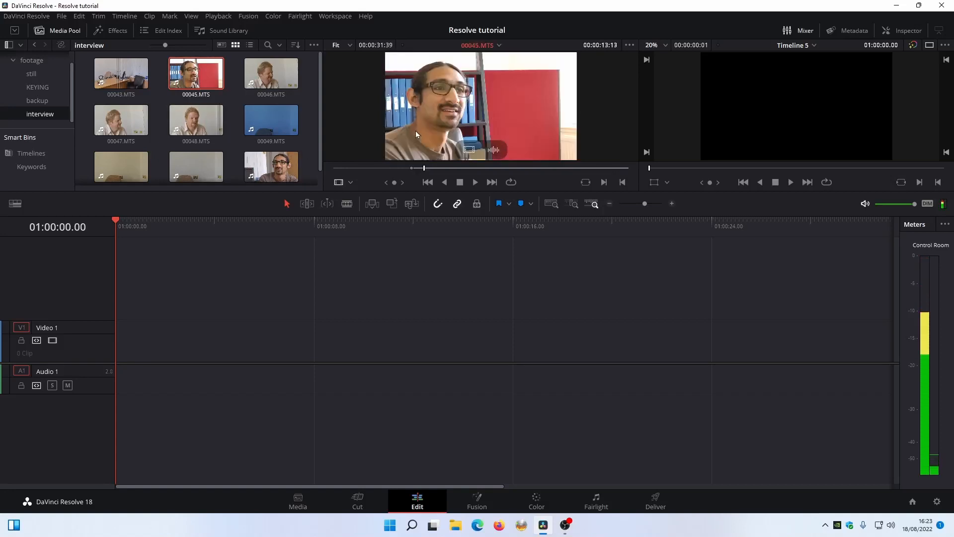
left_click_drag(424, 170, 412, 169)
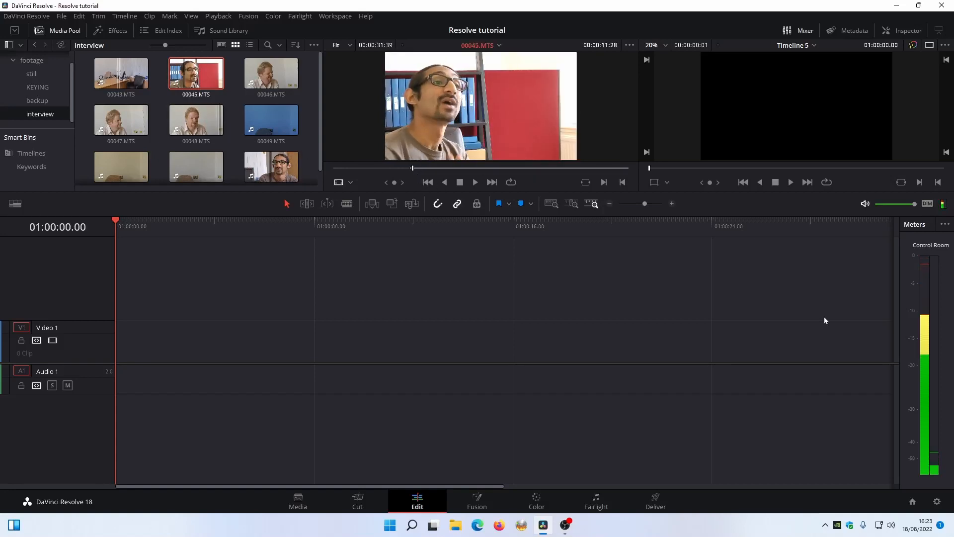
key("space")
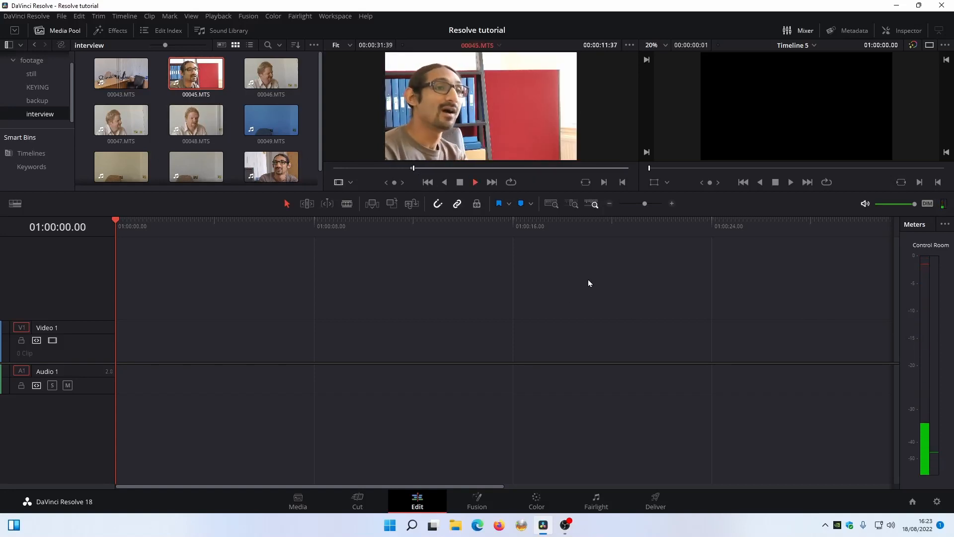
key("space")
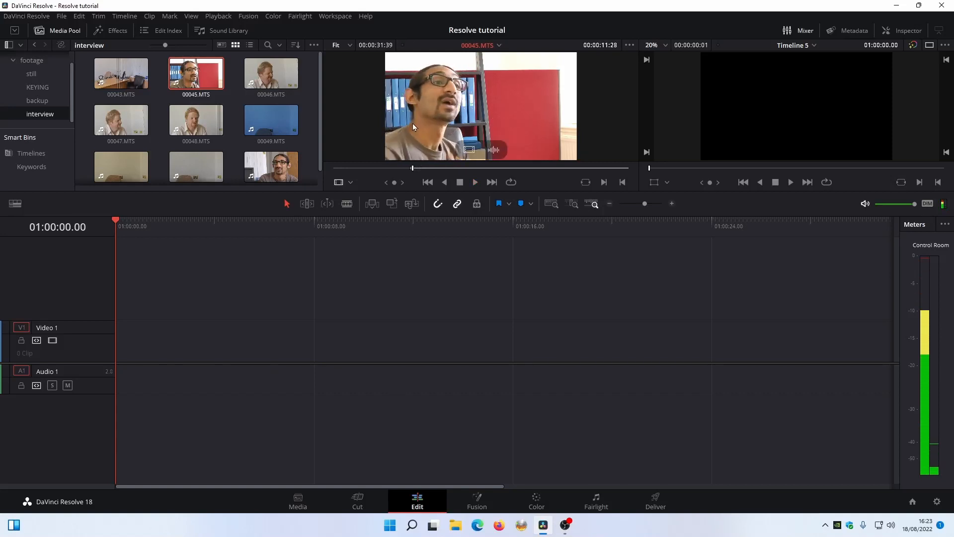
Step: Place the 00045.MTS source clip near the start of the new timeline and play it to check the meters
left_click_drag(412, 123, 202, 258)
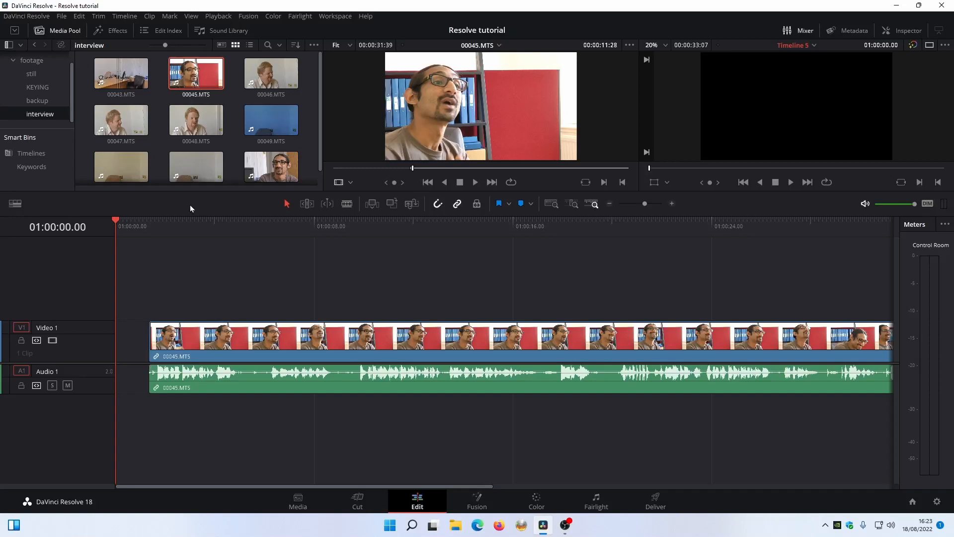
left_click(163, 229)
key("space")
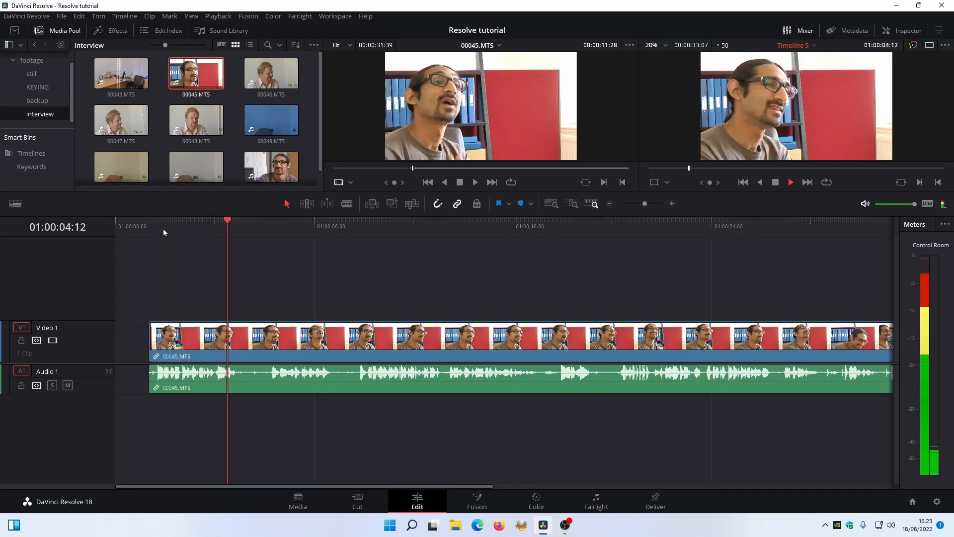
Step: Change the Audio 1 track's type to mono
left_click(163, 229)
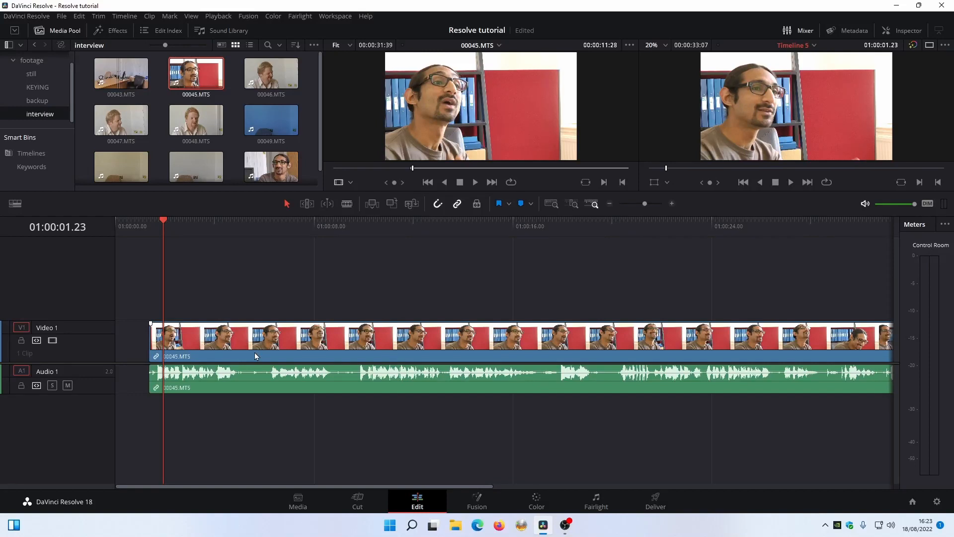
right_click(106, 375)
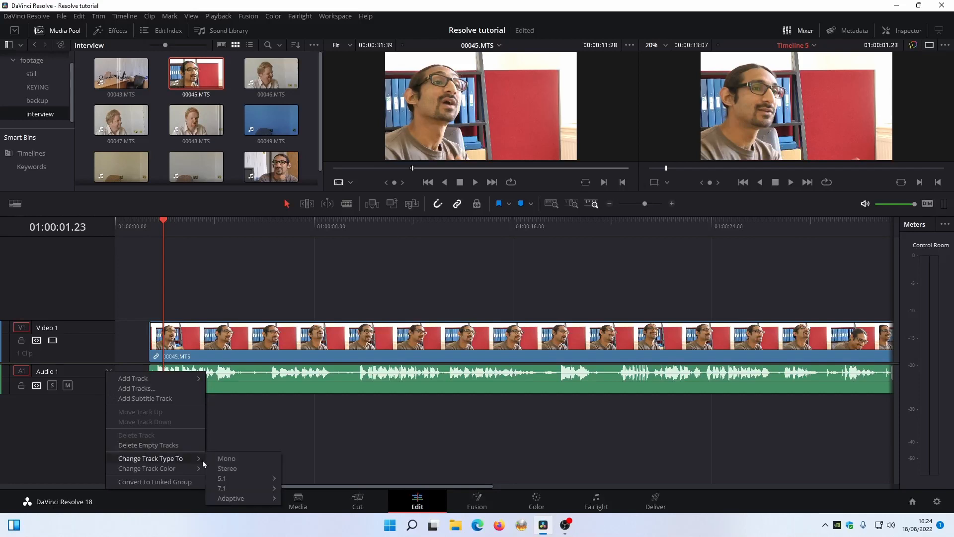
left_click(229, 459)
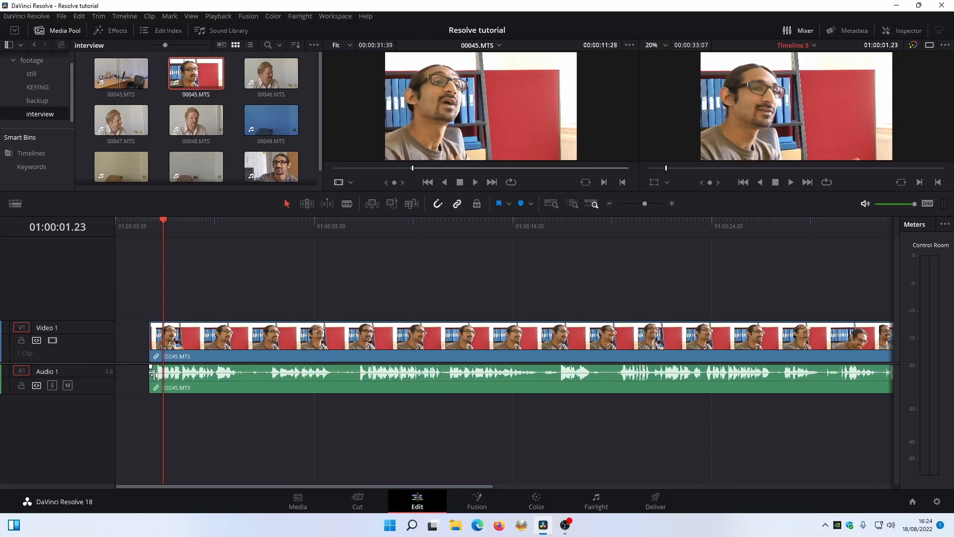
Step: Return the Audio 1 track's type to stereo and add a second stereo audio track
right_click(106, 374)
mouse_move(156, 379)
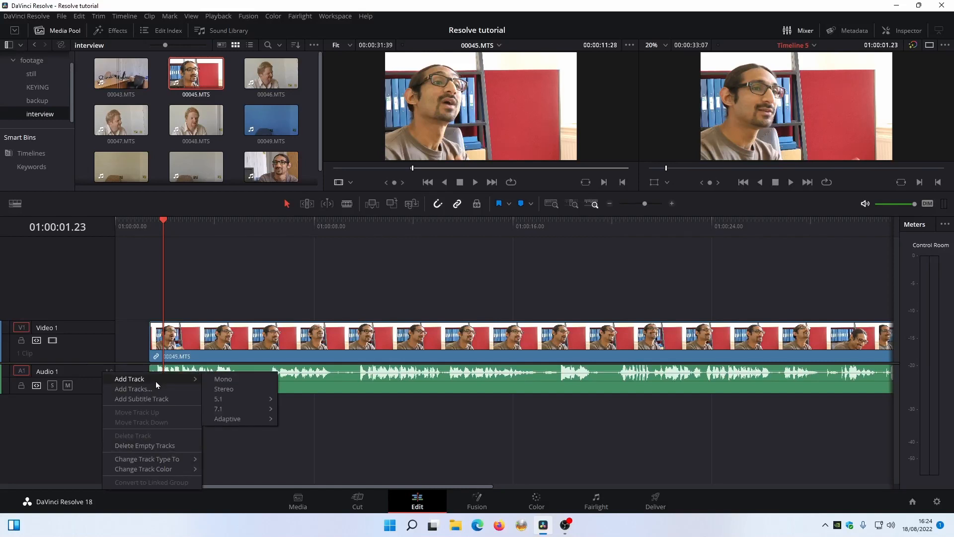
left_click(232, 389)
Step: Play the 00045.MTS timeline clip from around 2 seconds to check its channels on the meters
left_click_drag(184, 225, 178, 227)
key("space")
left_click(175, 225)
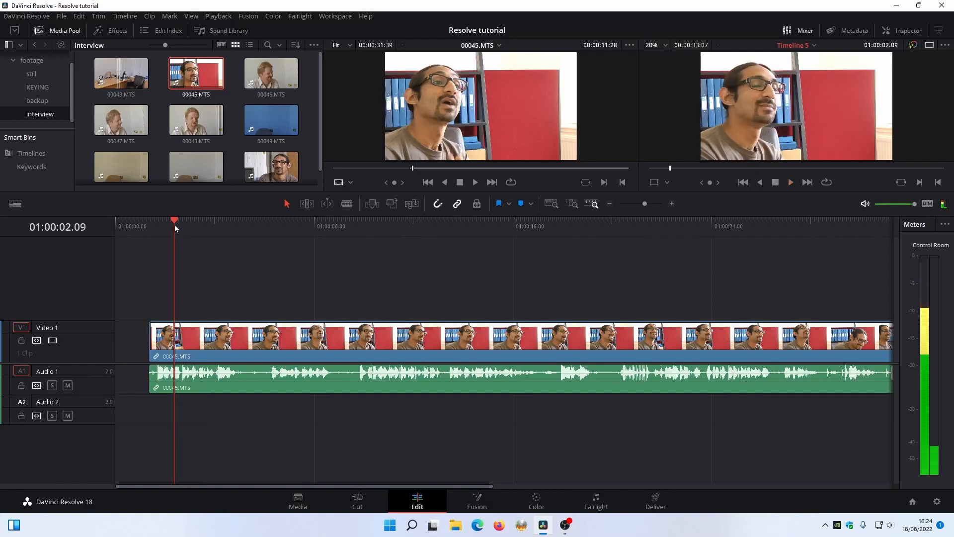
key("space")
Step: Set the 00045.MTS timeline clip's audio format to Mono using Embedded Channel 1 as its source
right_click(208, 380)
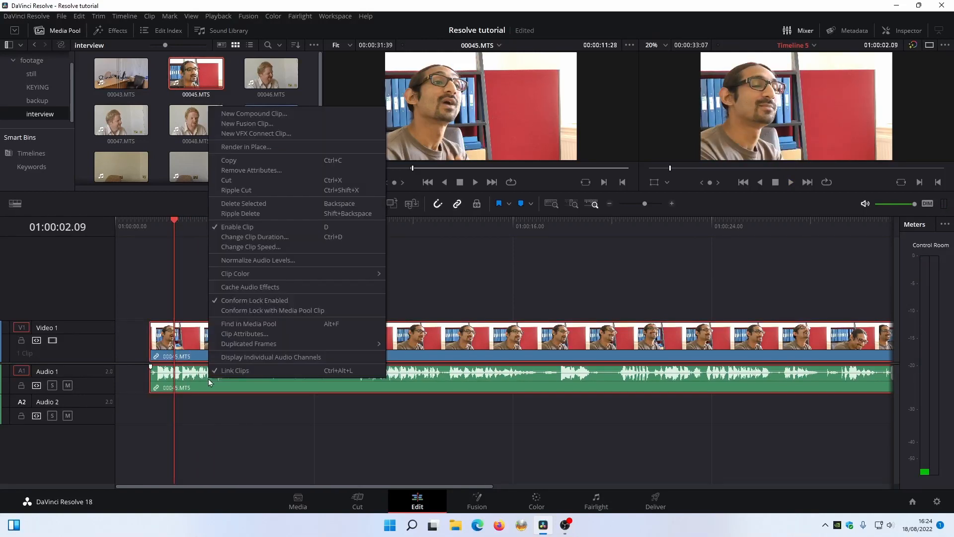
left_click(249, 333)
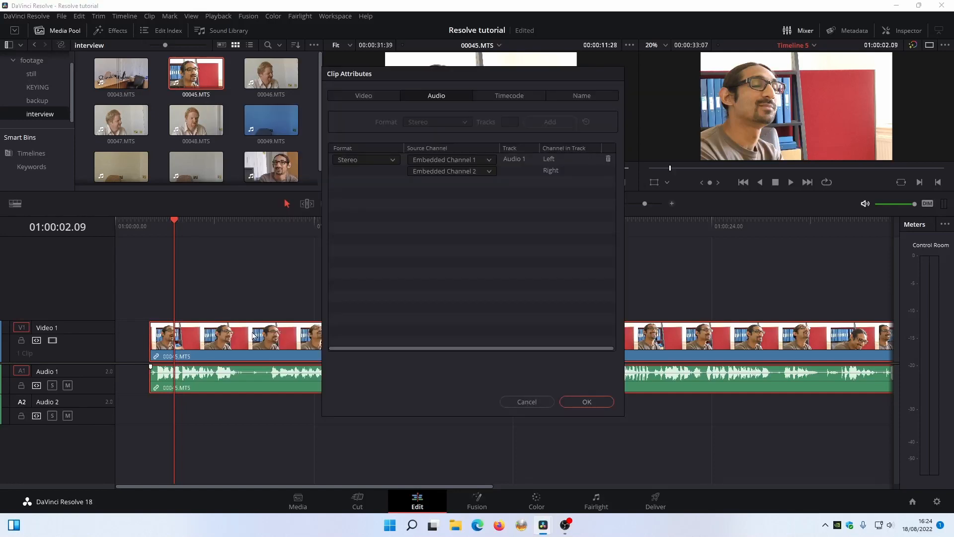
left_click(385, 159)
left_click(365, 170)
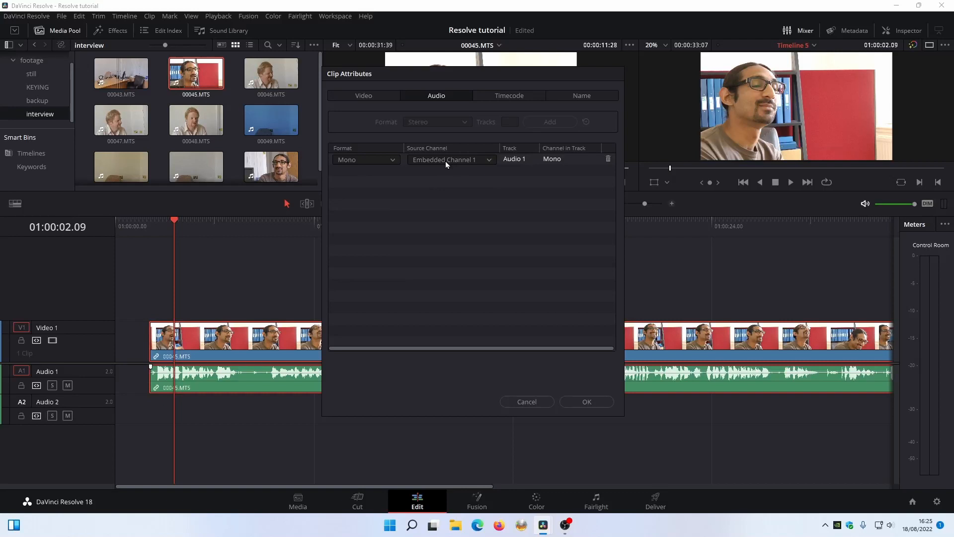
left_click(585, 400)
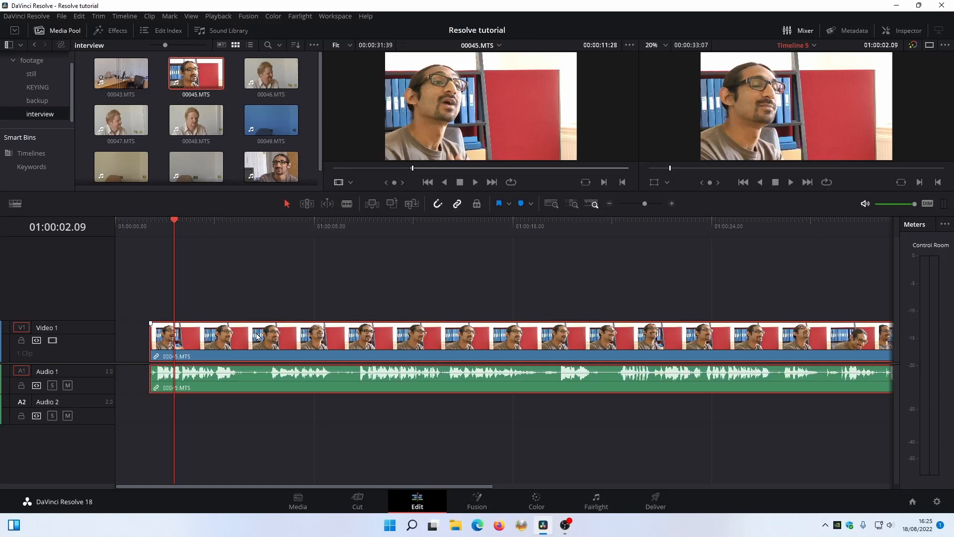
Step: Play the mono-formatted 00045.MTS clip on the stereo track and check the meters
key("space")
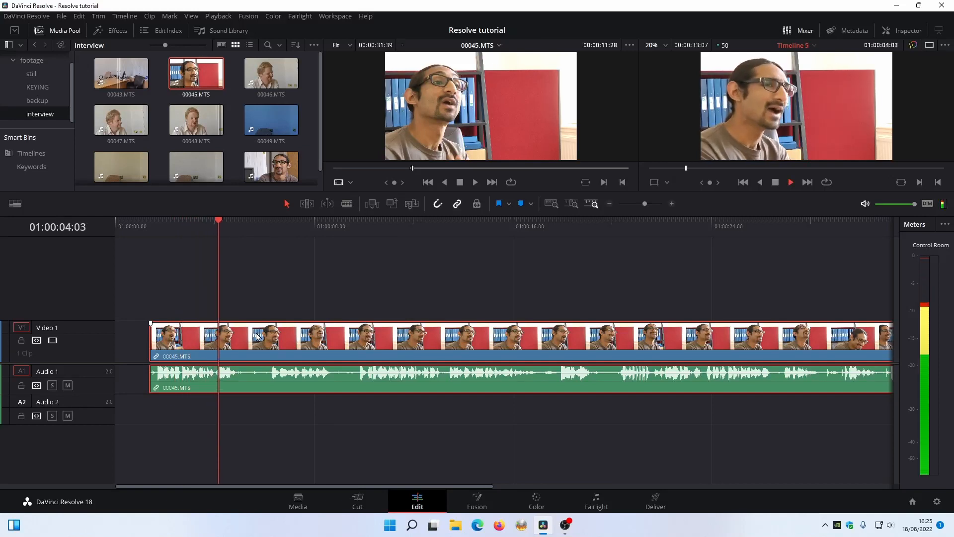
left_click(184, 231)
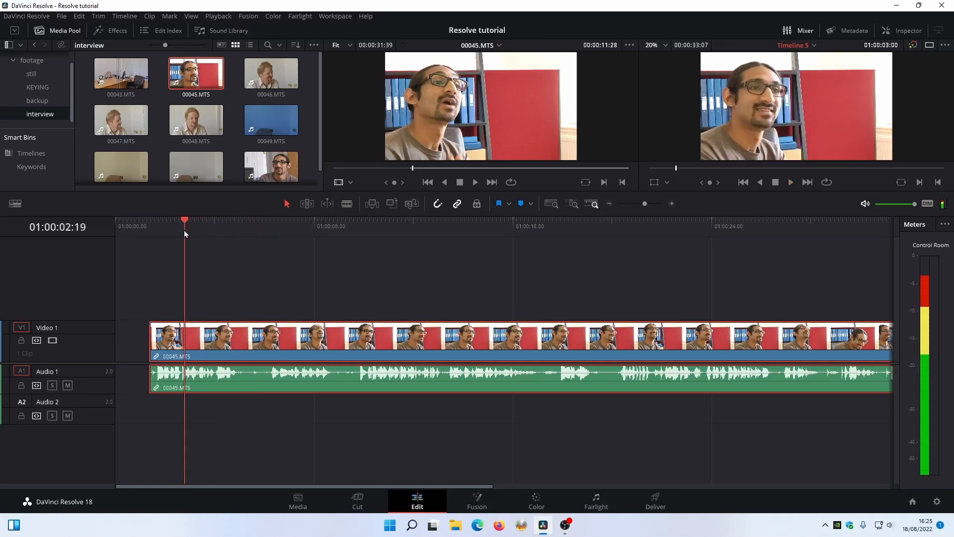
left_click(184, 231)
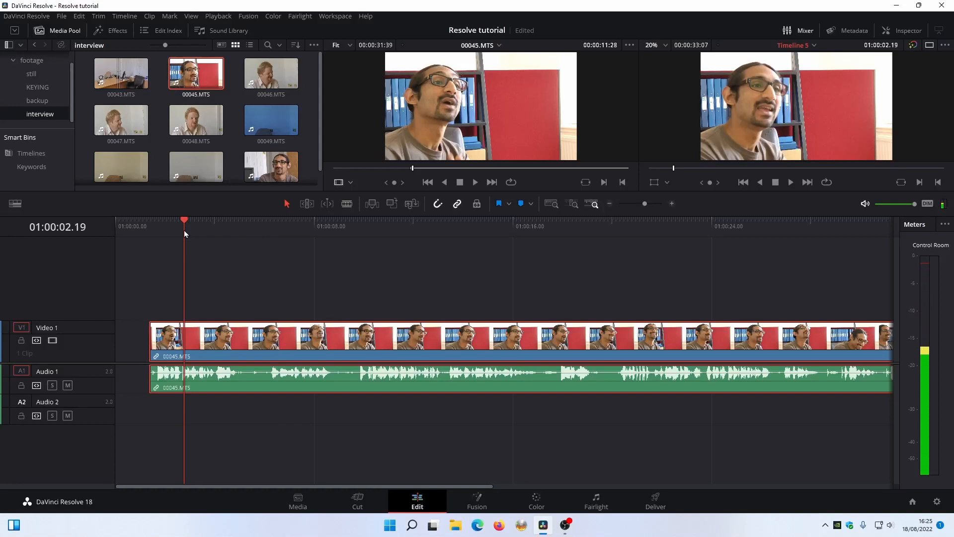
Step: Set the 00045.MTS timeline clip's audio format to Stereo, with Embedded Channel 1 feeding both the left and right channels
right_click(431, 372)
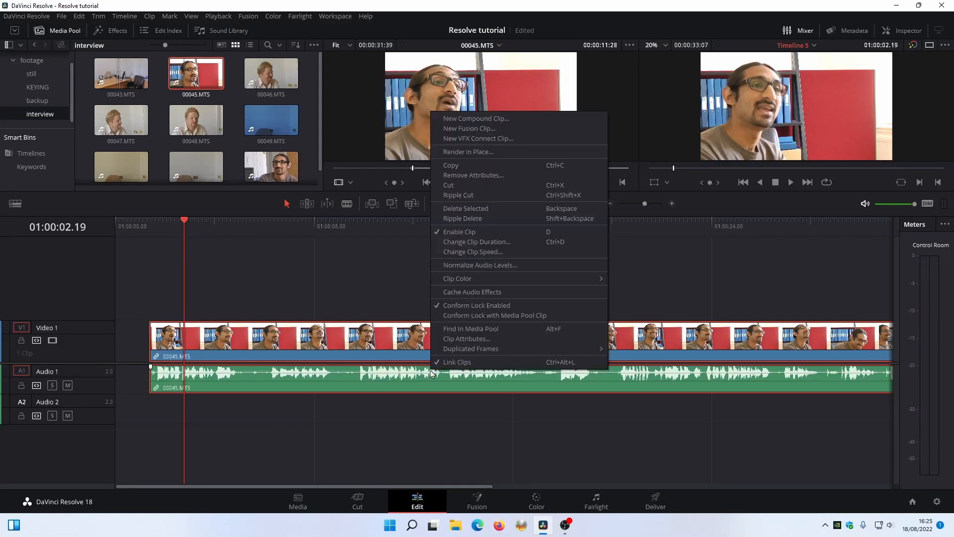
left_click(478, 339)
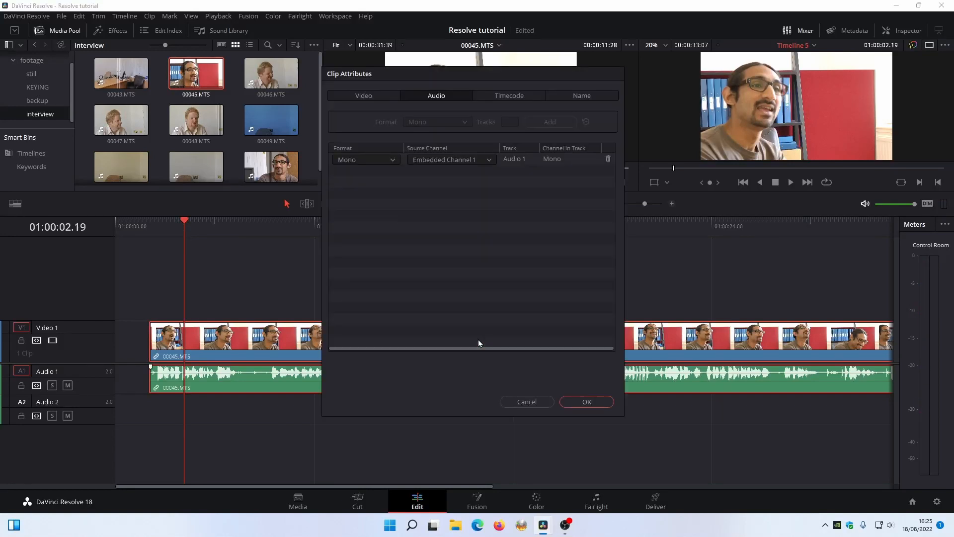
left_click(374, 160)
left_click(365, 184)
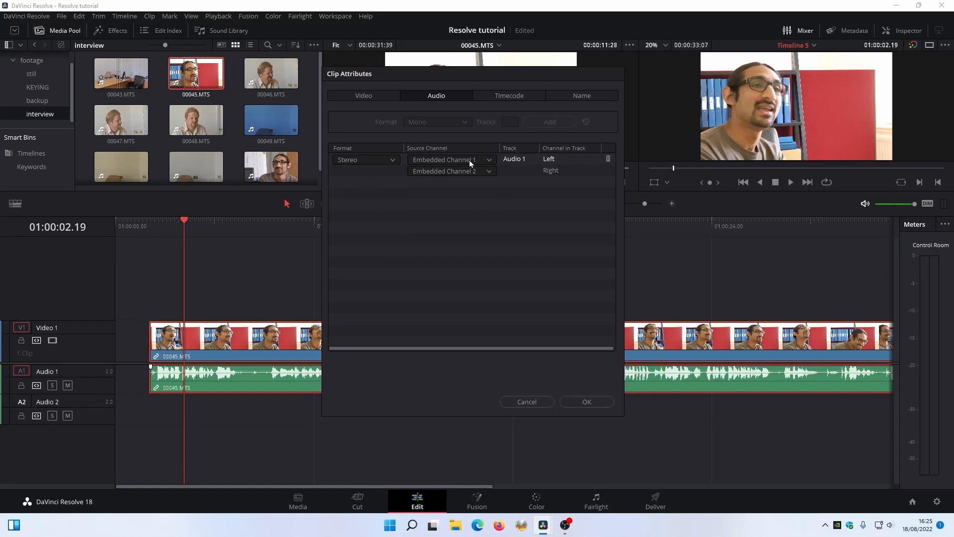
left_click(488, 174)
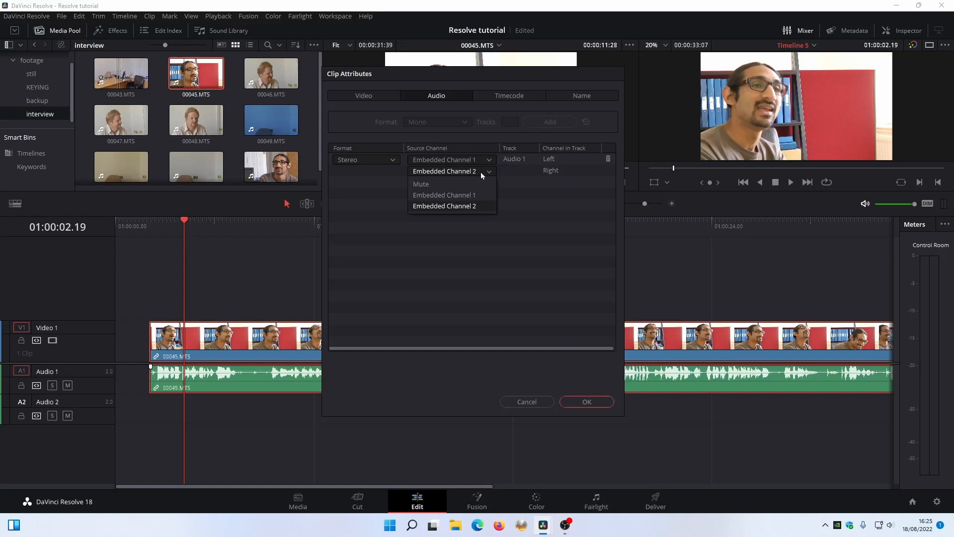
left_click(469, 196)
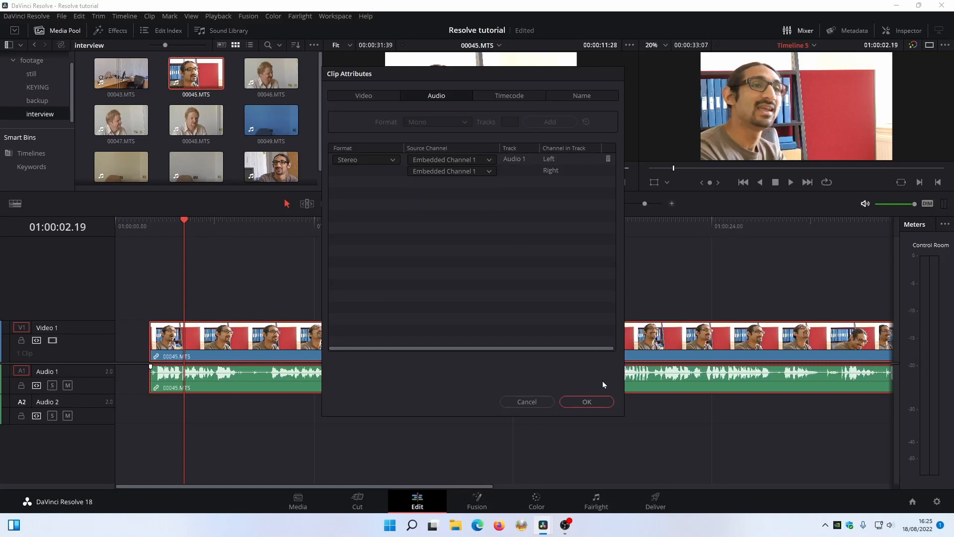
left_click(587, 401)
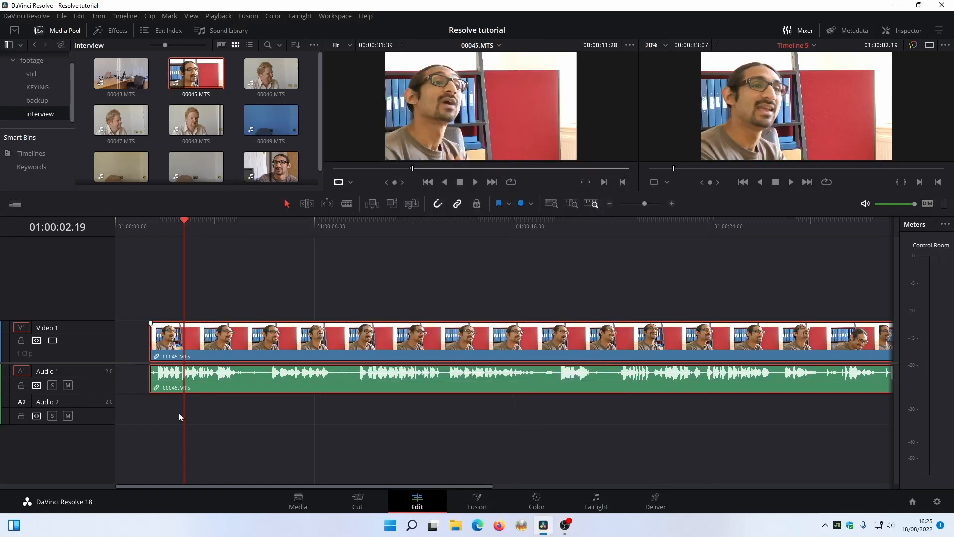
Step: Enlarge the Audio 1 track and play the clip from around 1 second to check both channels on the meters
left_click_drag(108, 390, 108, 434)
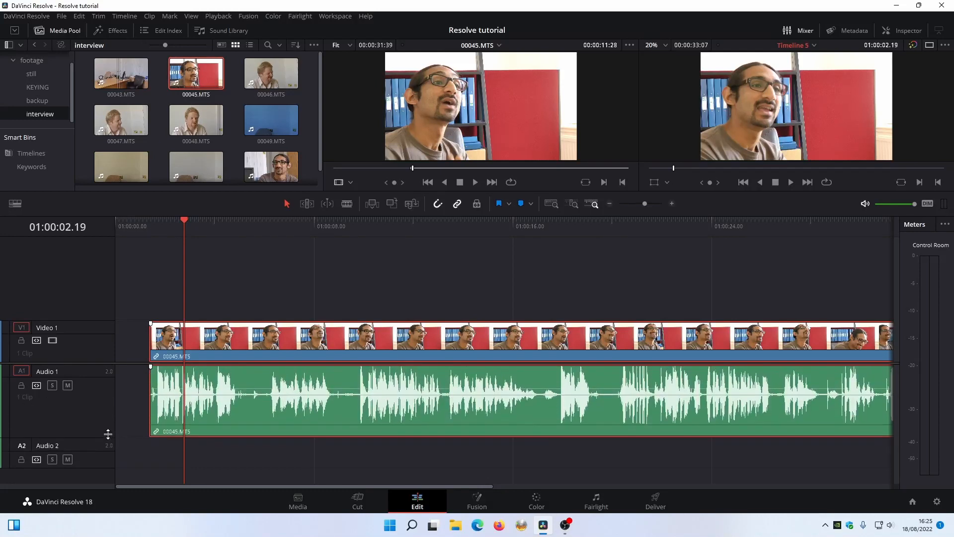
left_click(162, 230)
key("space")
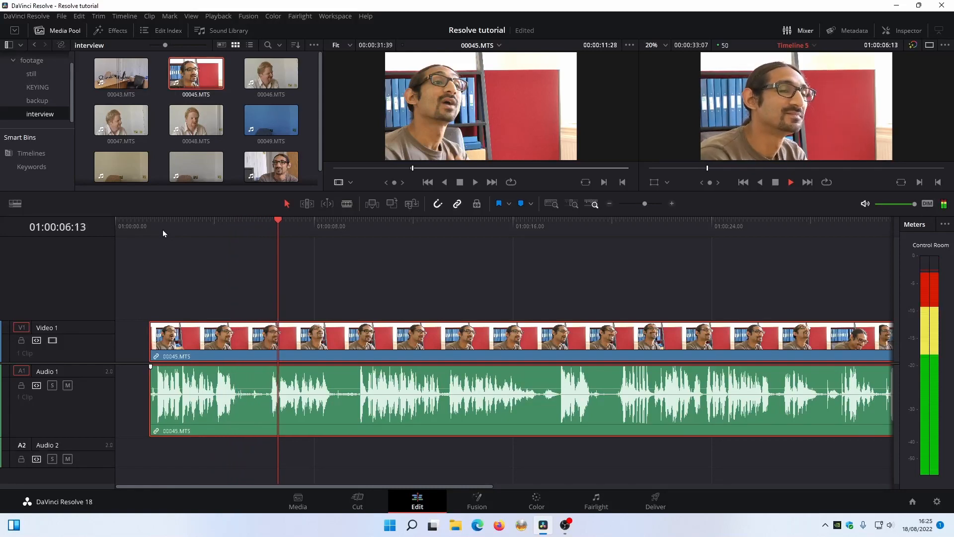
left_click(162, 229)
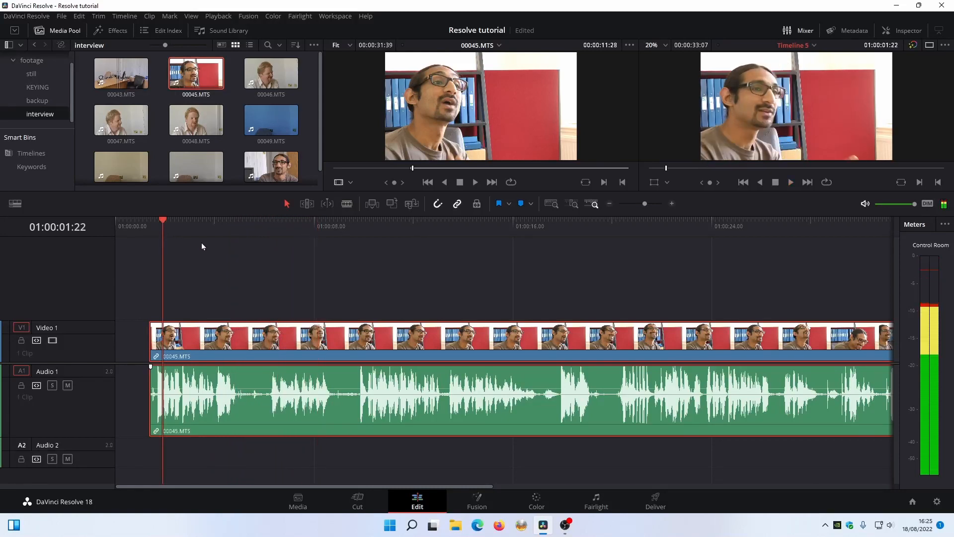
Step: Split the 00045.MTS timeline clip at four points between about 5 and 18 seconds, making five segments
left_click(262, 227)
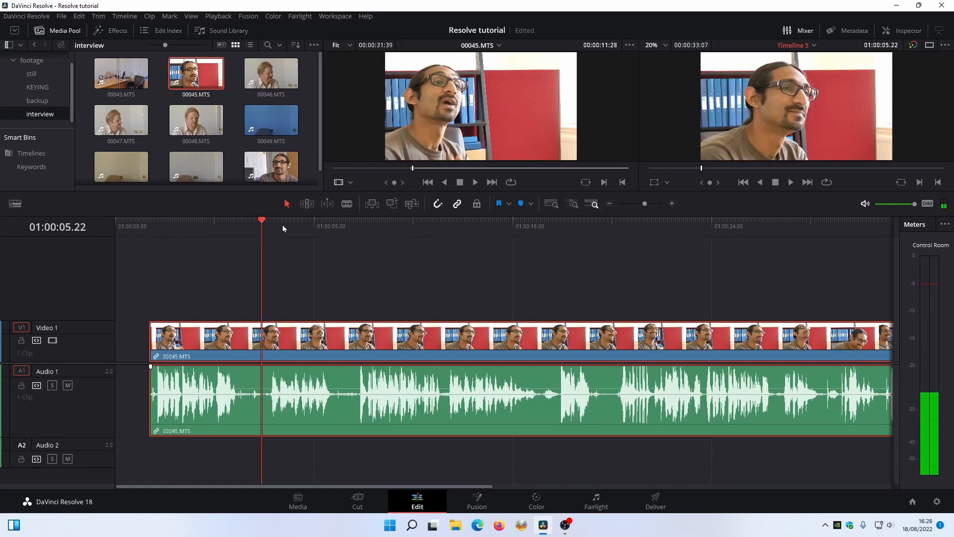
key("ctrl+b")
left_click(351, 224)
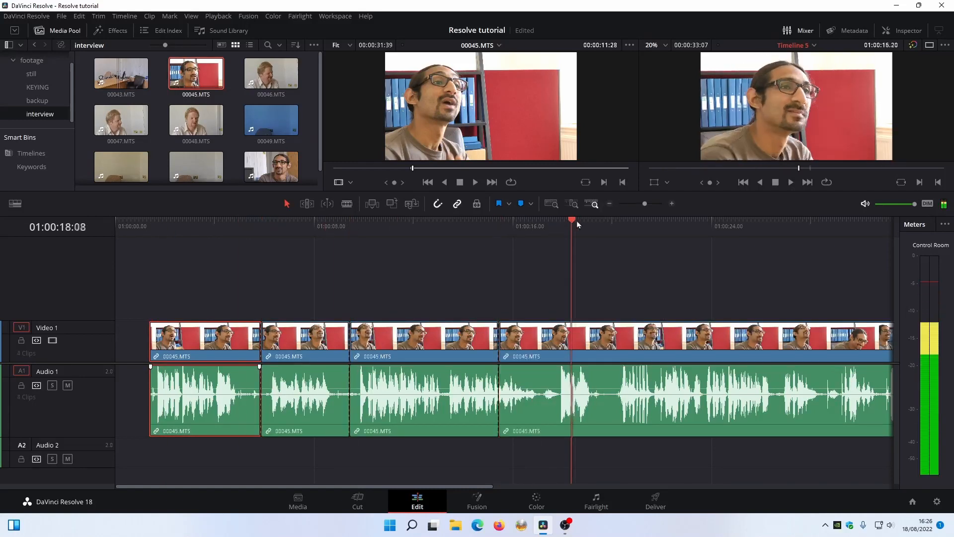
key("space")
key("ctrl+b")
Step: Select all five clip segments and review their shared audio attributes without changing them
left_click_drag(679, 455, 179, 404)
right_click(415, 400)
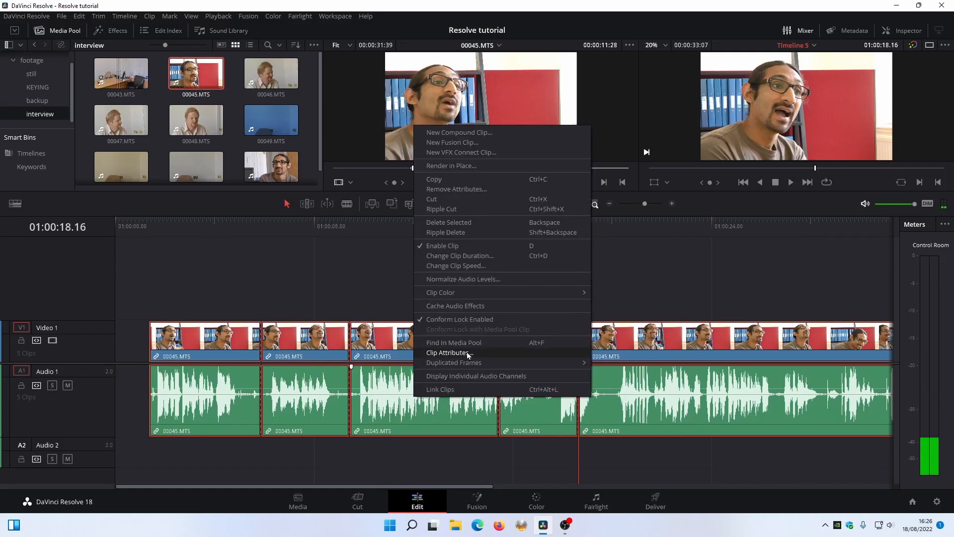
left_click(466, 354)
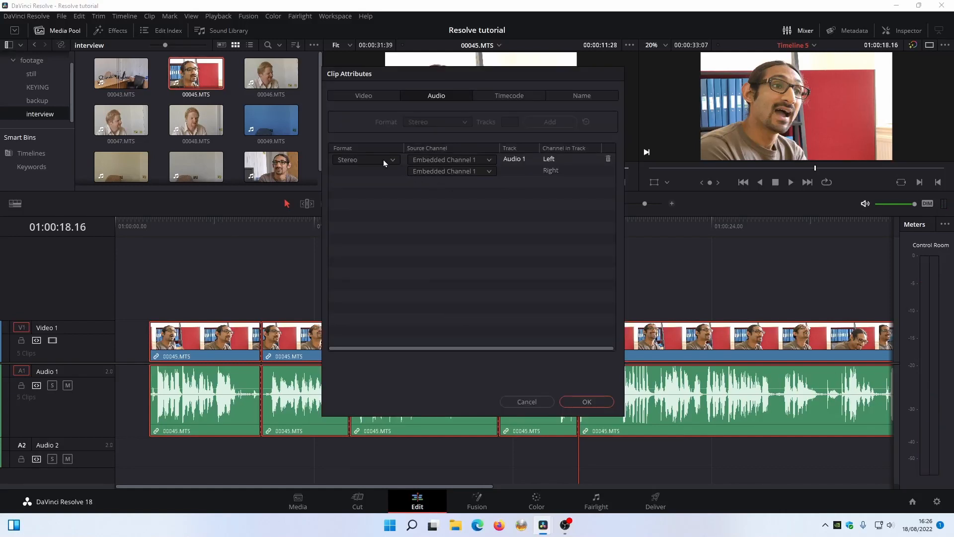
left_click(526, 402)
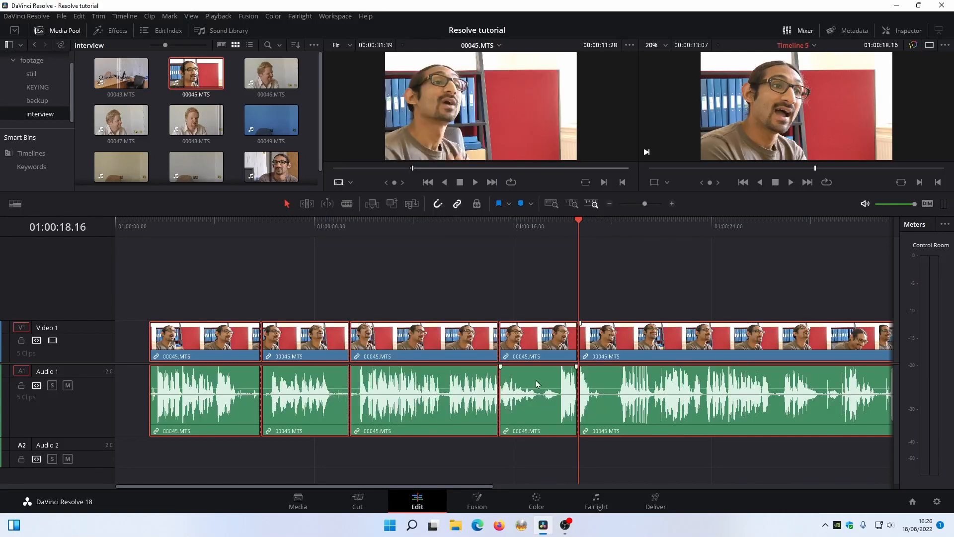
left_click(201, 225)
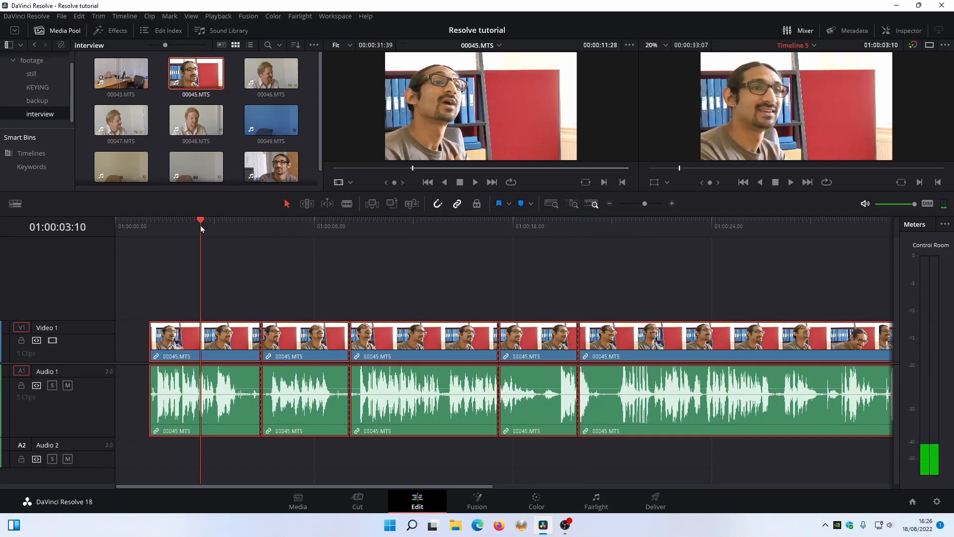
Step: Switch to Timeline 1 copy and set the opening 00043.MTS clip's mono source channel to Embedded Channel 3
left_click(796, 45)
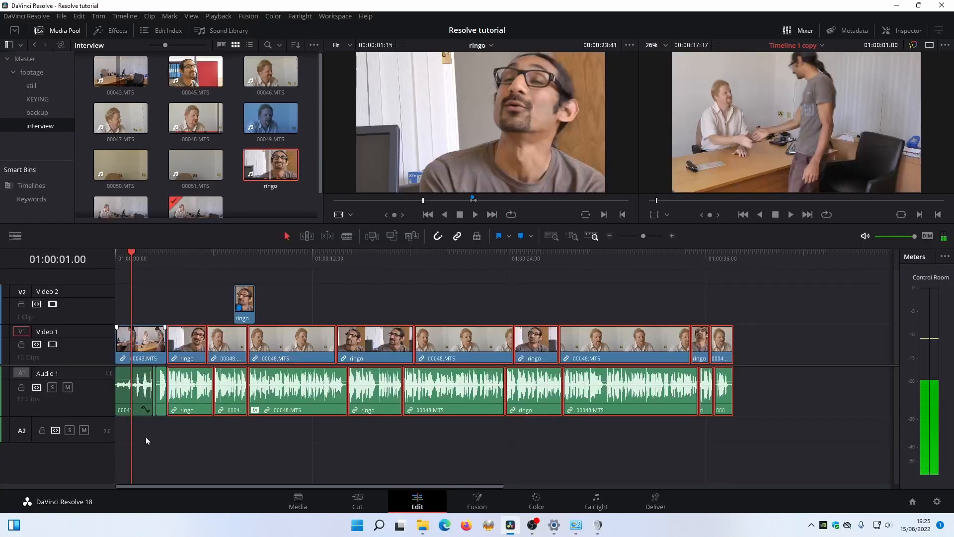
left_click(130, 391)
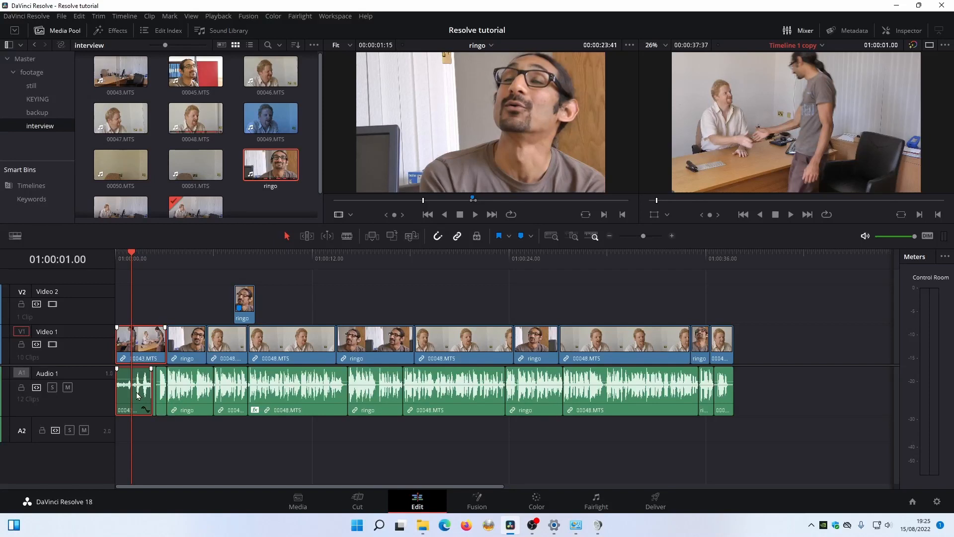
right_click(138, 396)
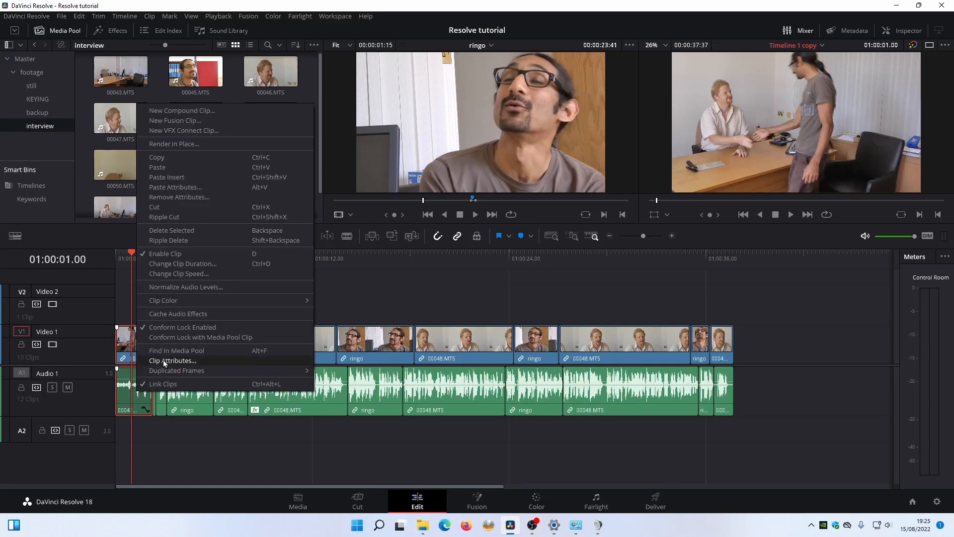
left_click(162, 360)
left_click(477, 159)
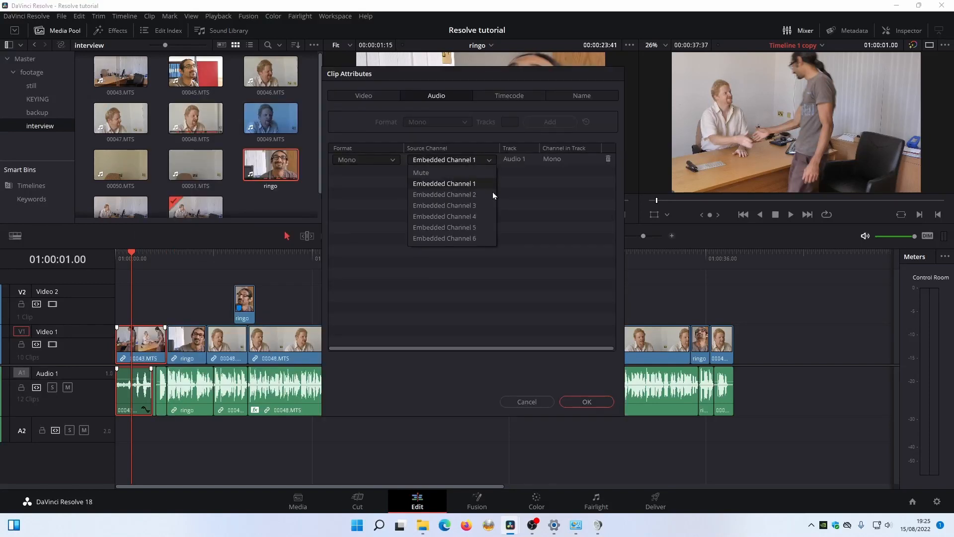
left_click(475, 205)
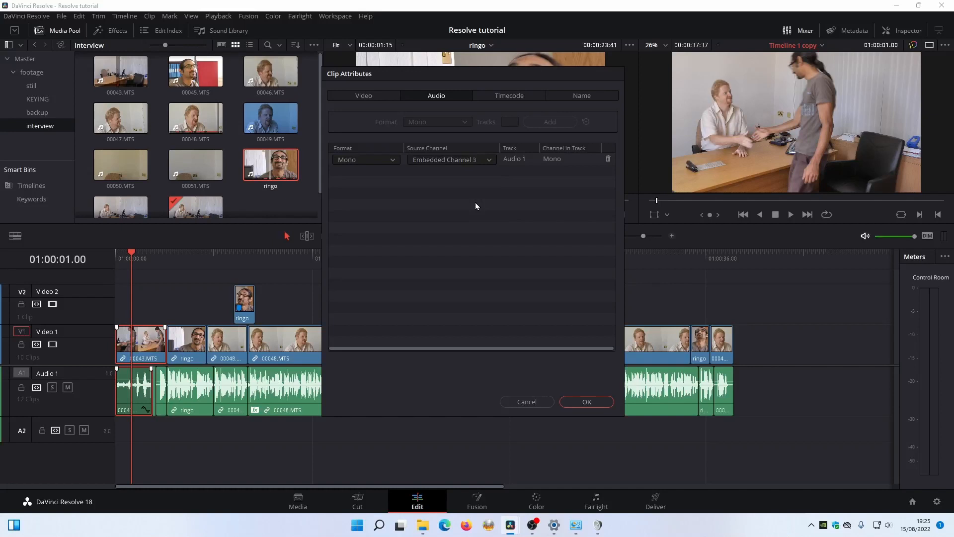
left_click(587, 401)
Step: Play the opening 00043.MTS clip from near the timeline's start to check its audio, and reselect its audio clip
left_click(121, 257)
key("space")
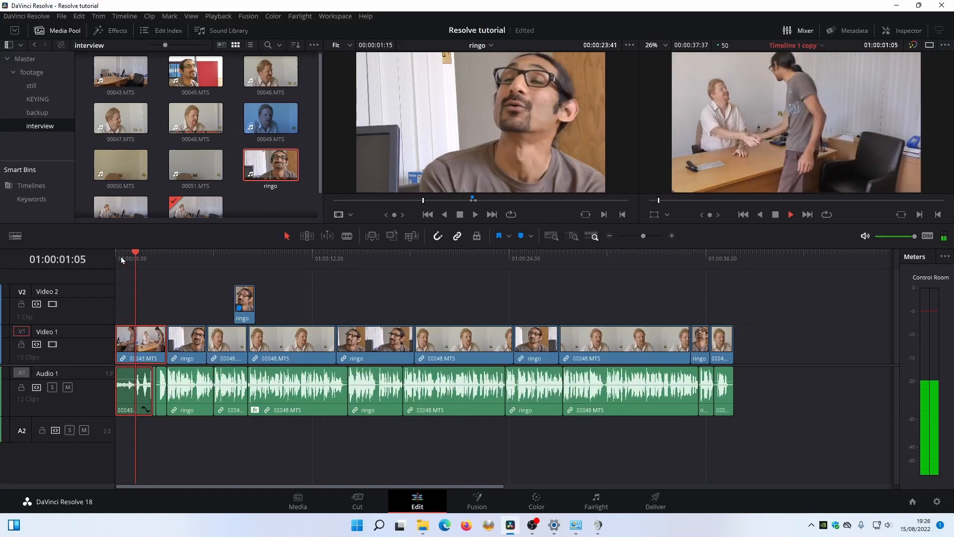
left_click(129, 258)
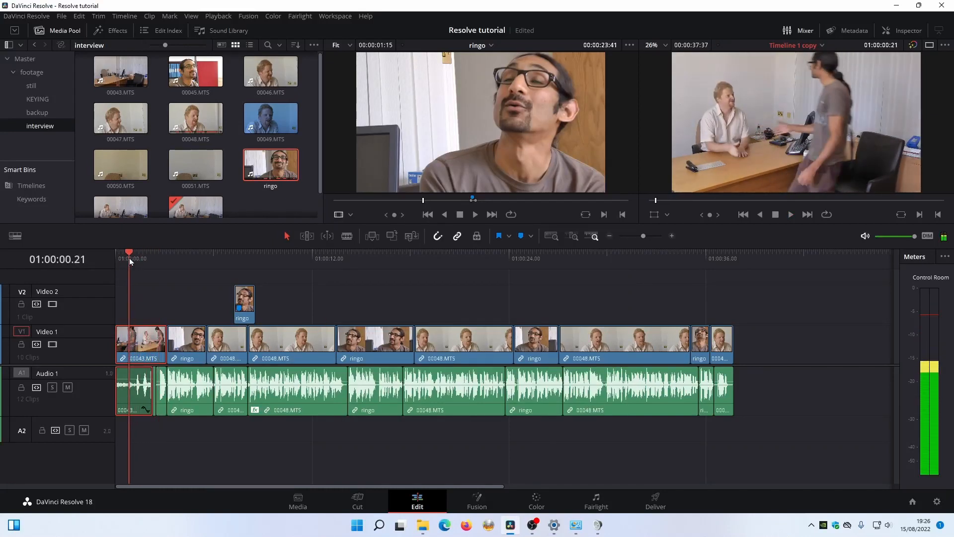
left_click(145, 391)
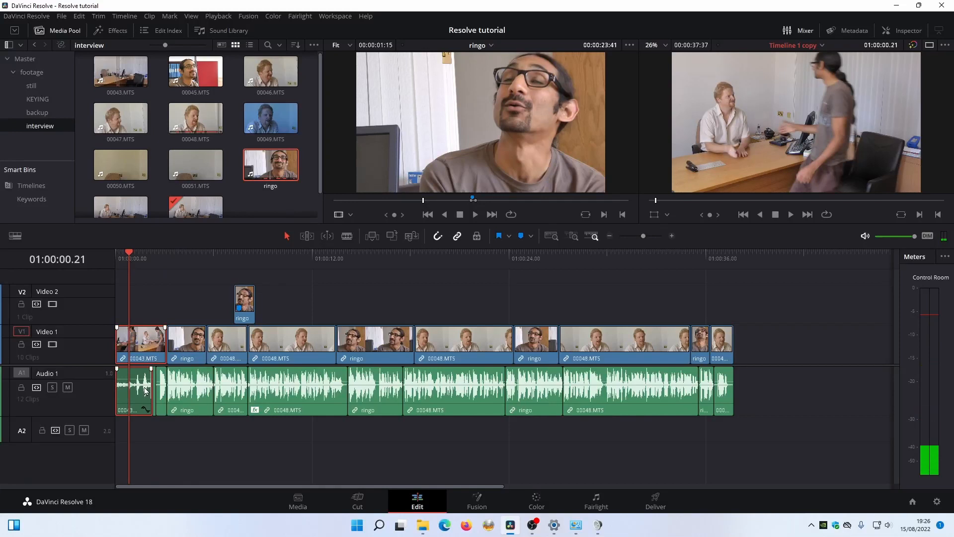
Step: Switch the opening 00043.MTS clip's mono source channel from Embedded Channel 3 to another embedded channel and play the clip's audio
right_click(142, 390)
left_click(182, 352)
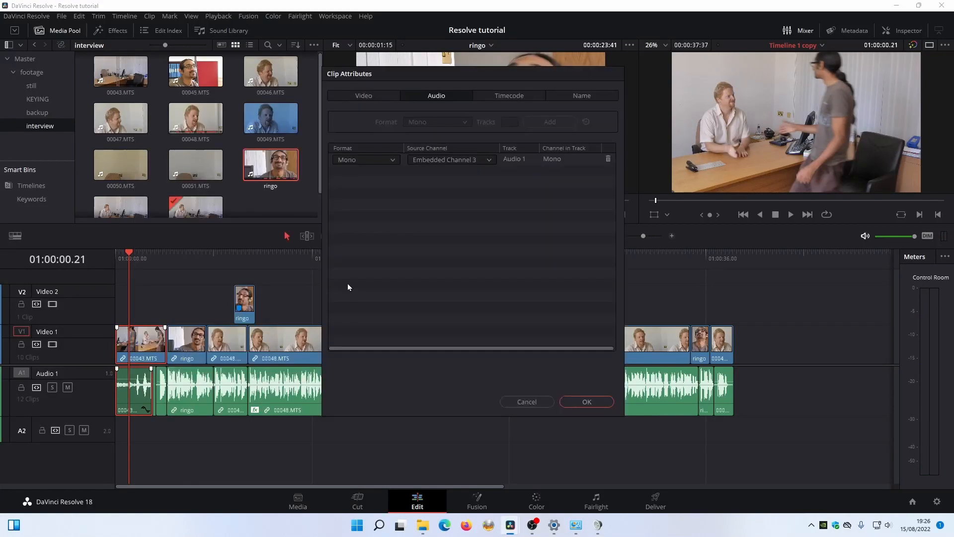
left_click(474, 160)
left_click(472, 238)
left_click(587, 401)
key("space")
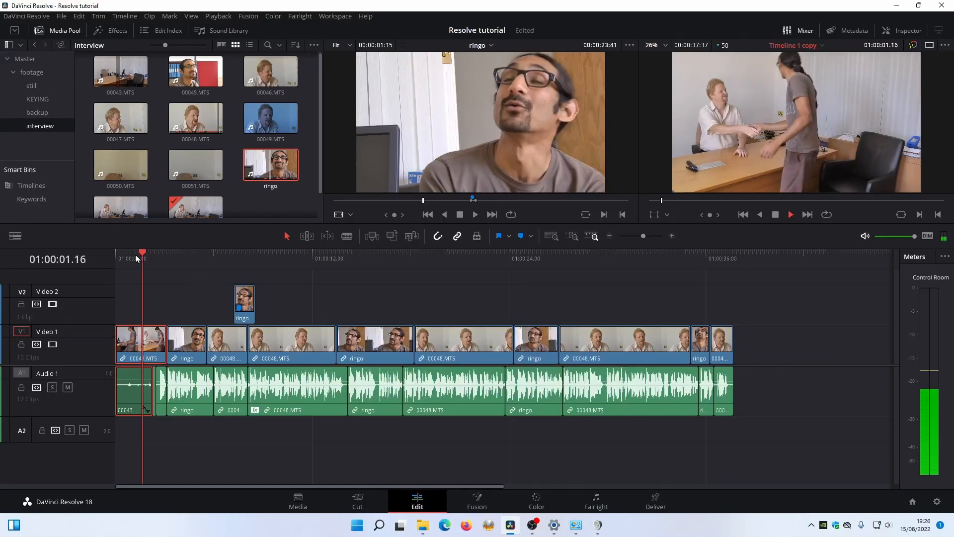
left_click_drag(145, 253, 110, 260)
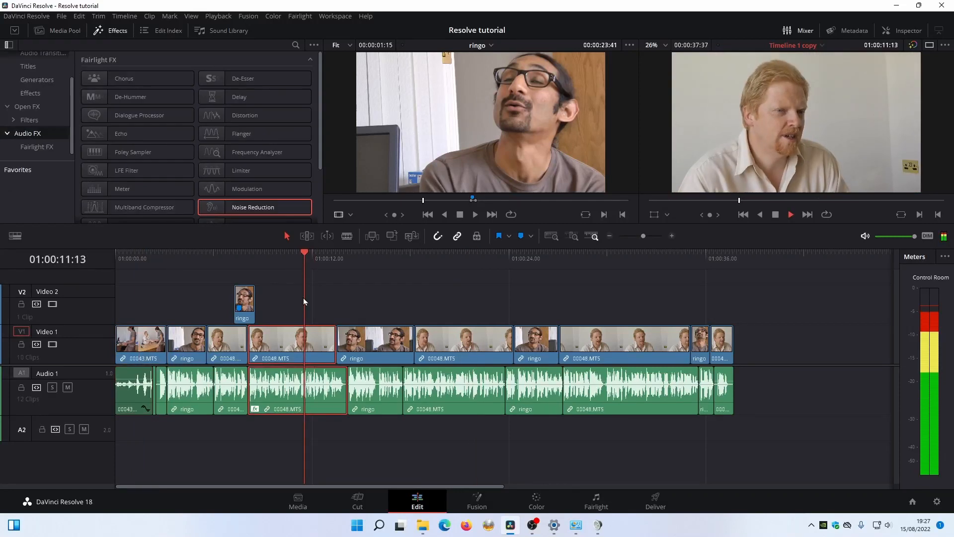
Step: Stop playback and remove the Noise Reduction effect from the selected 00048.MTS clip
key("space")
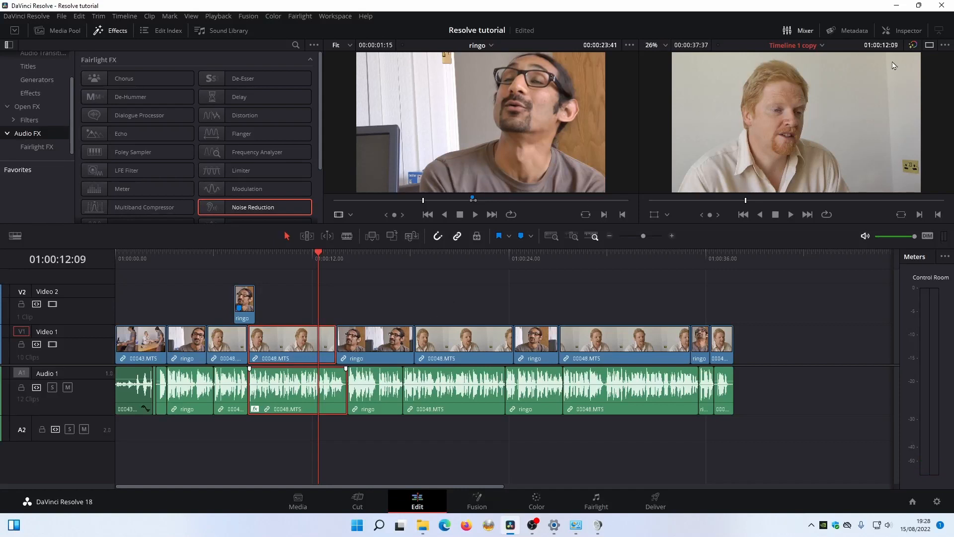
left_click(905, 31)
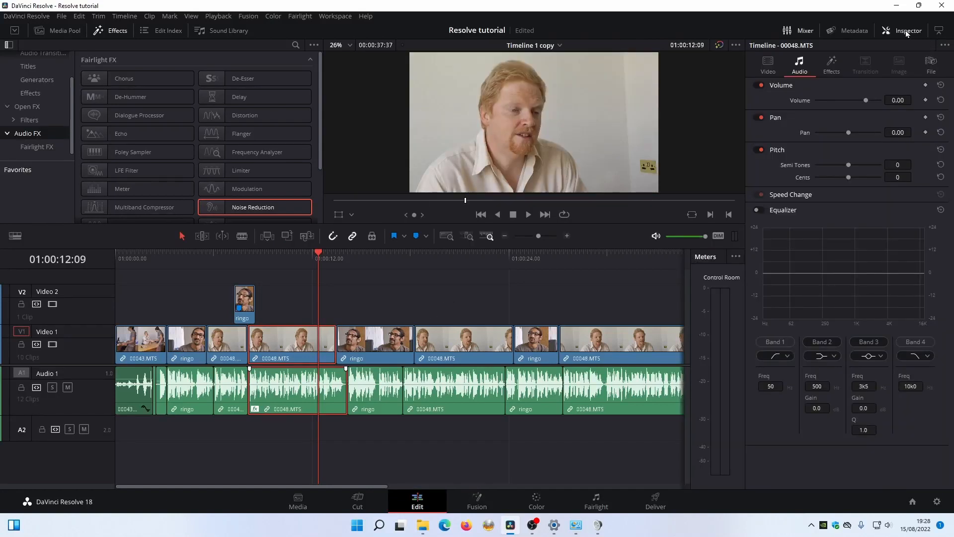
left_click(831, 64)
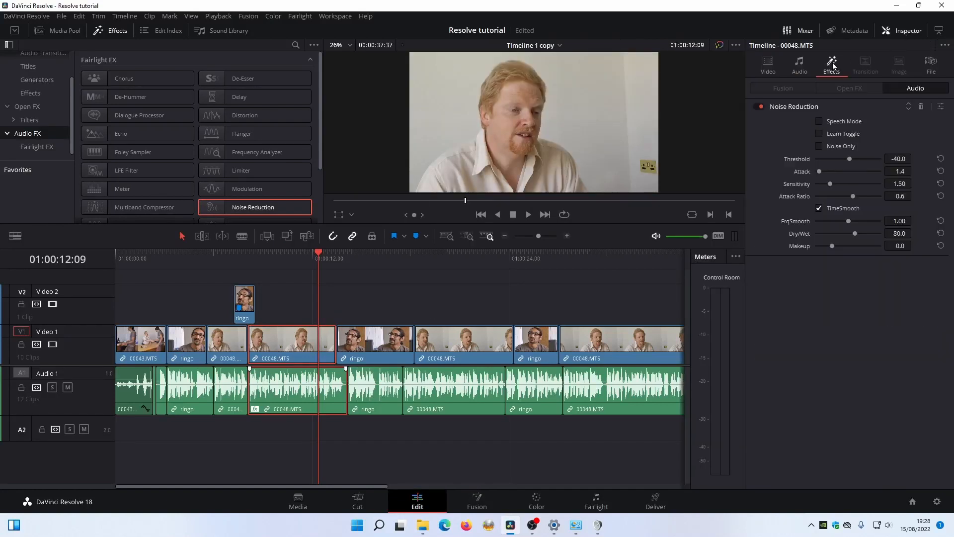
left_click(920, 107)
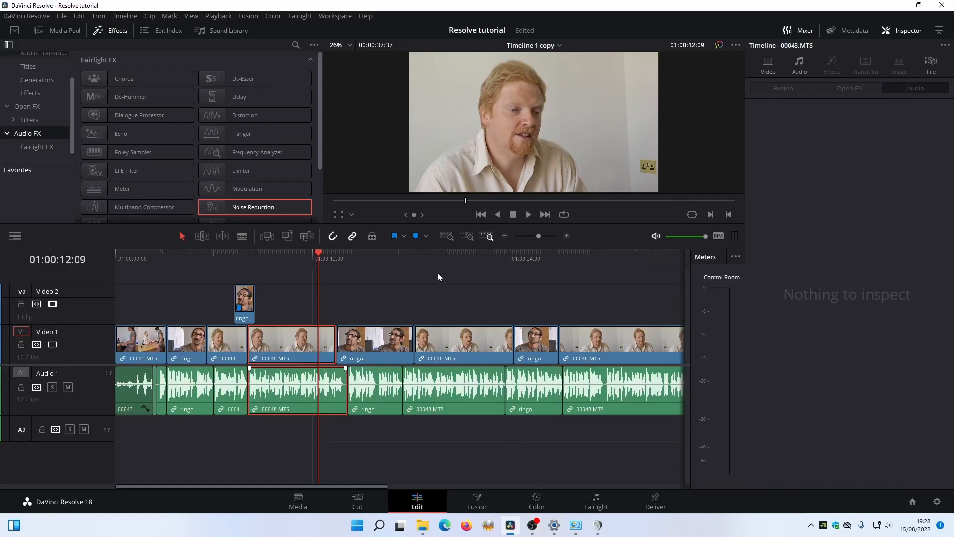
Step: Unlink the video and audio of the selected 00048.MTS clip, and link them together again
left_click_drag(294, 258, 286, 258)
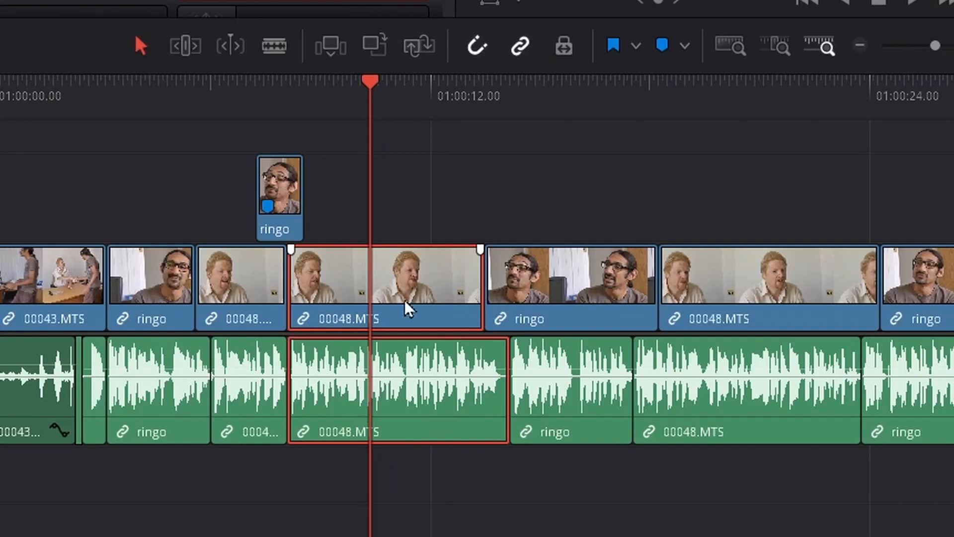
right_click(428, 293)
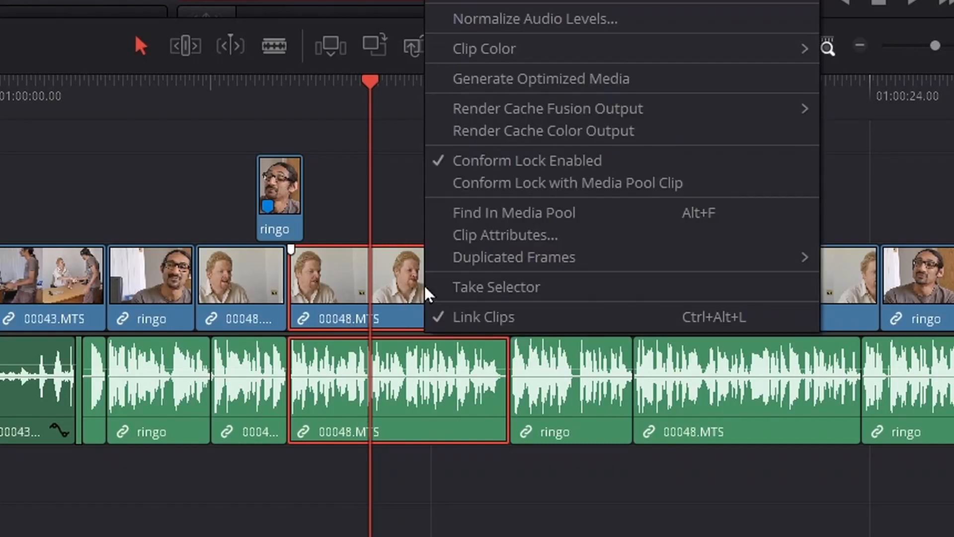
left_click(504, 321)
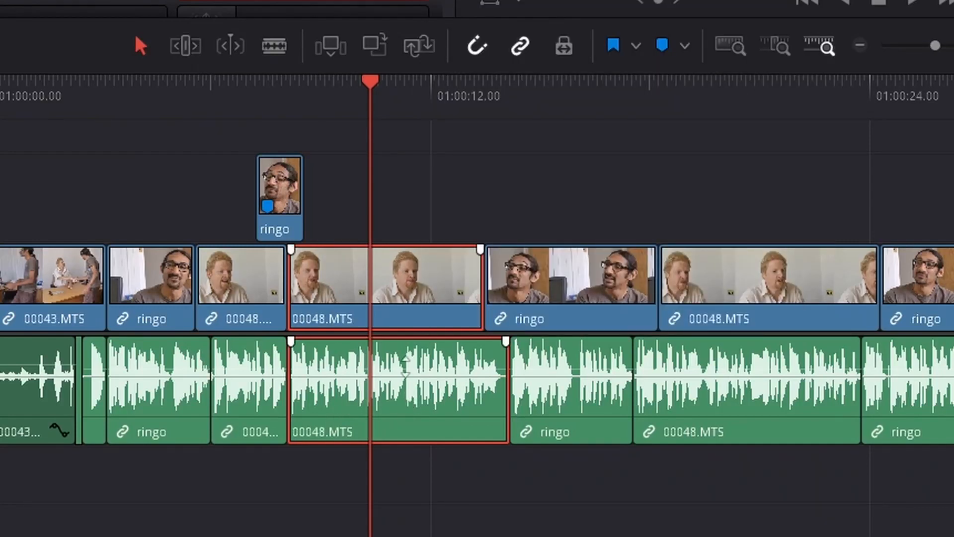
right_click(426, 300)
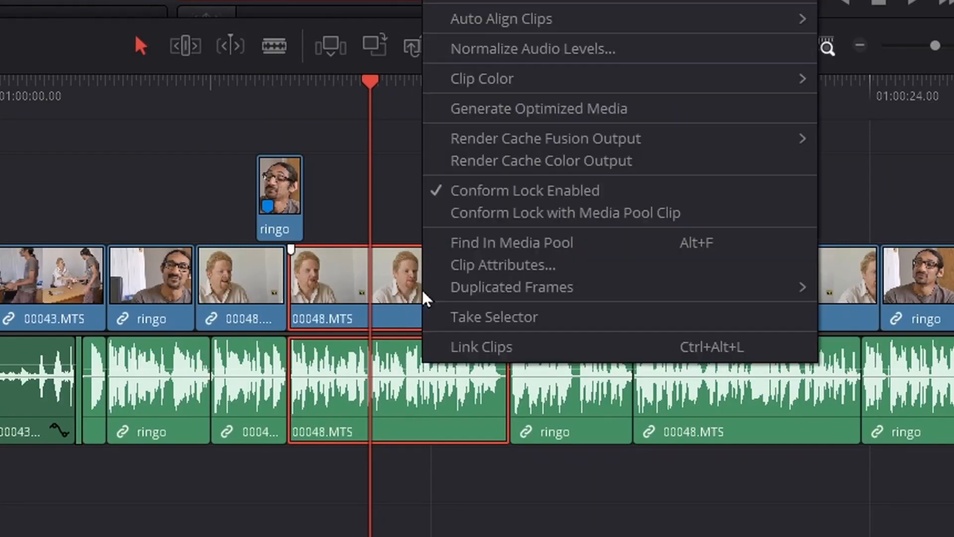
left_click(478, 350)
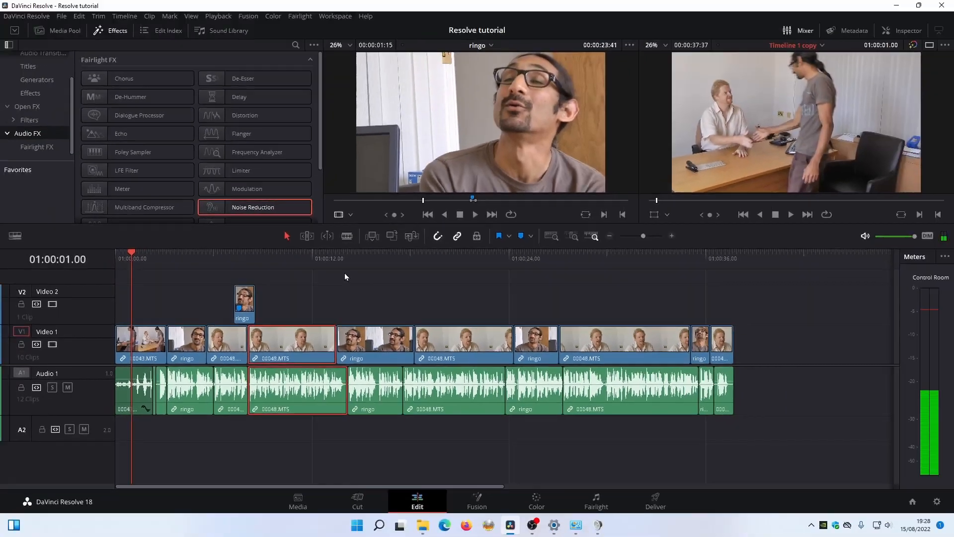
Step: Adjust the opening 00043.MTS clip's volume line to 5.24 and show the clip's audio properties
left_click(671, 236)
left_click(671, 235)
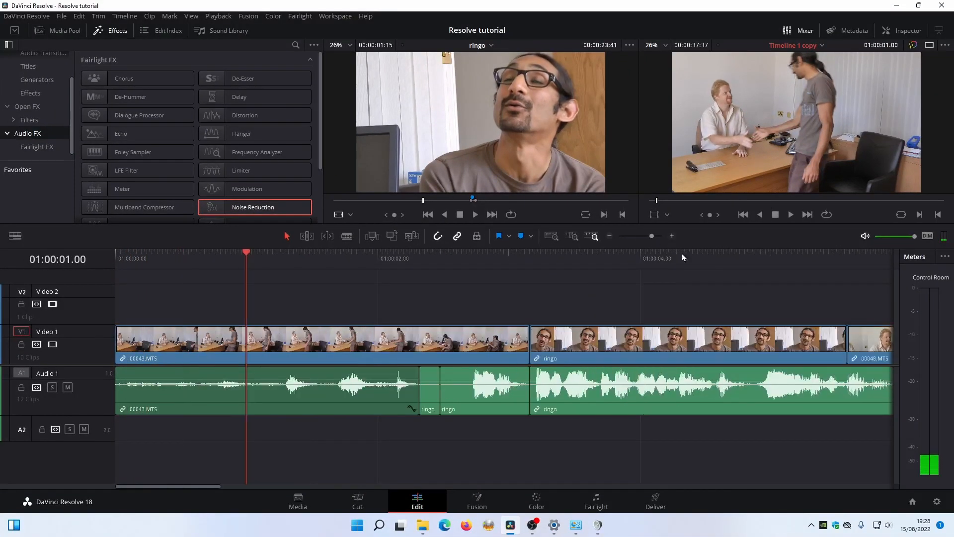
left_click(259, 386)
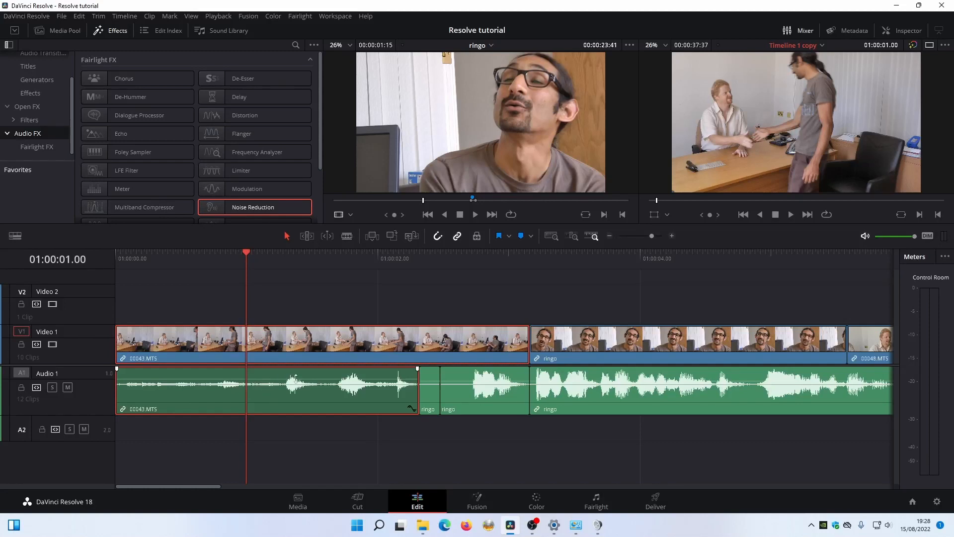
left_click_drag(278, 379, 275, 378)
left_click(886, 30)
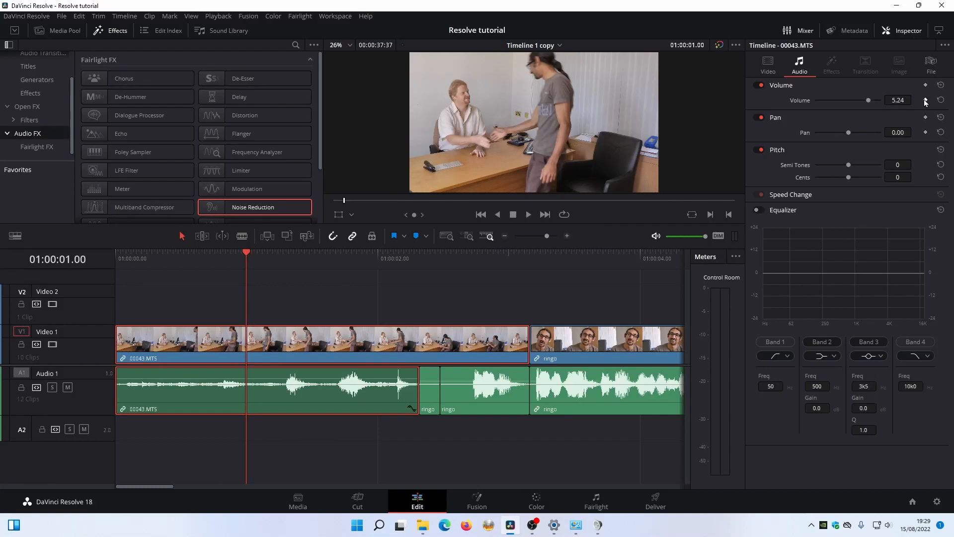
Step: Add two volume keyframes to the opening 00043.MTS clip at about 1.2 and 0.9 seconds, and lower the earlier one
left_click_drag(259, 254, 273, 253)
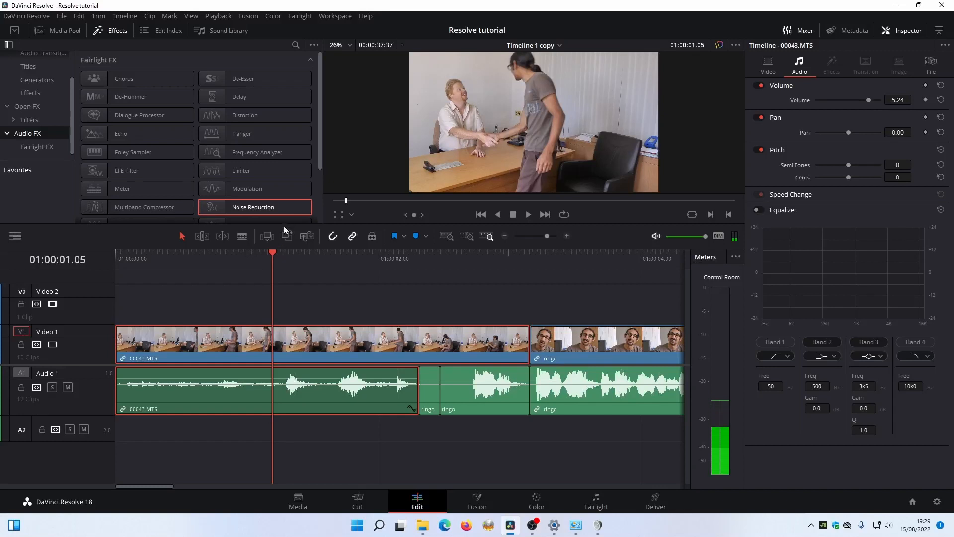
left_click(277, 378, "alt")
left_click(235, 379, "alt")
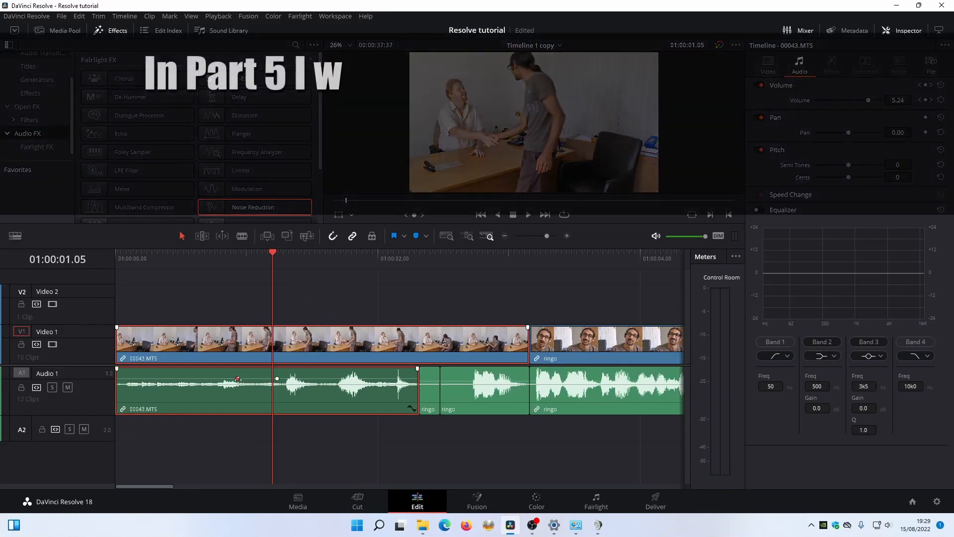
mouse_move(235, 379)
left_mouse_down()
mouse_move(235, 396)
mouse_move(235, 387)
left_mouse_up()
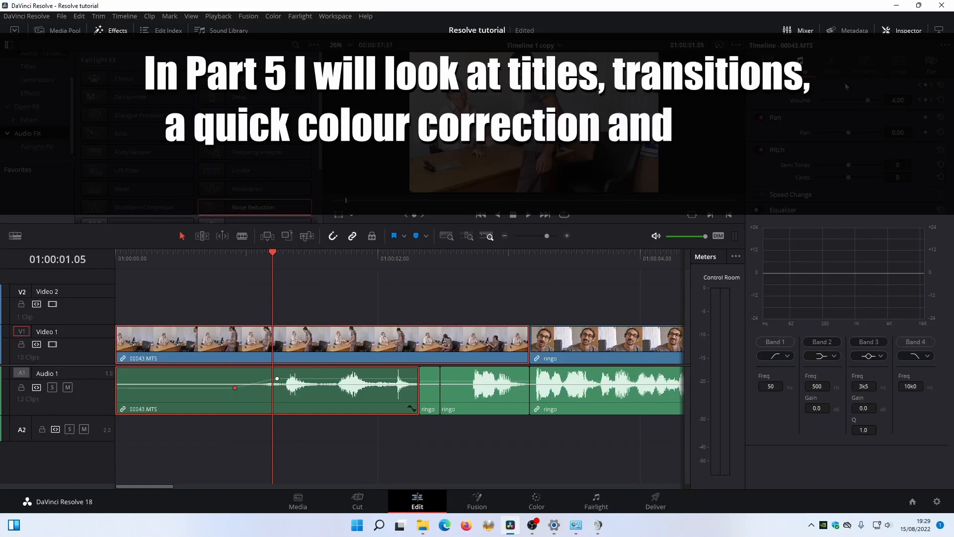
Step: Play and scrub through the opening 00043.MTS clip to check the keyframed volume change
left_click(177, 276)
key("space")
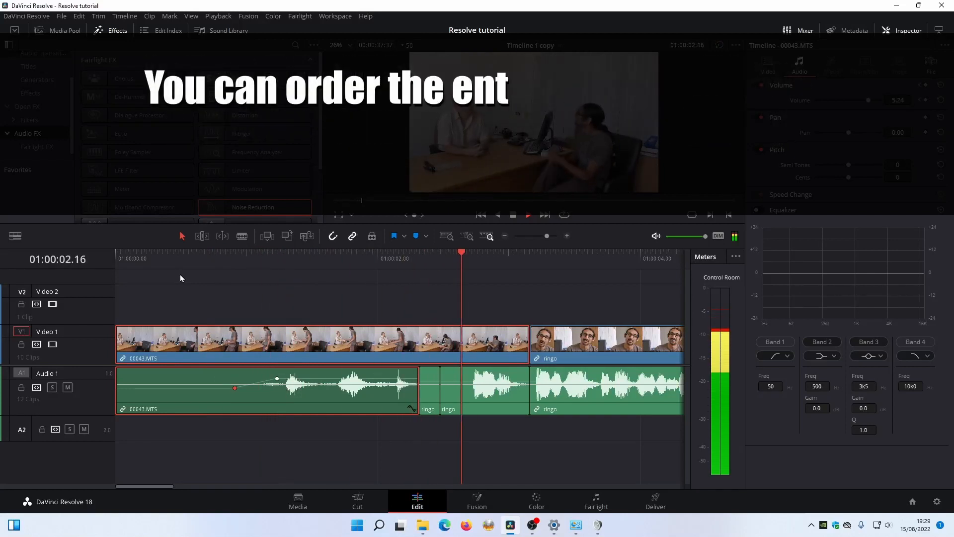
left_click_drag(221, 258, 485, 260)
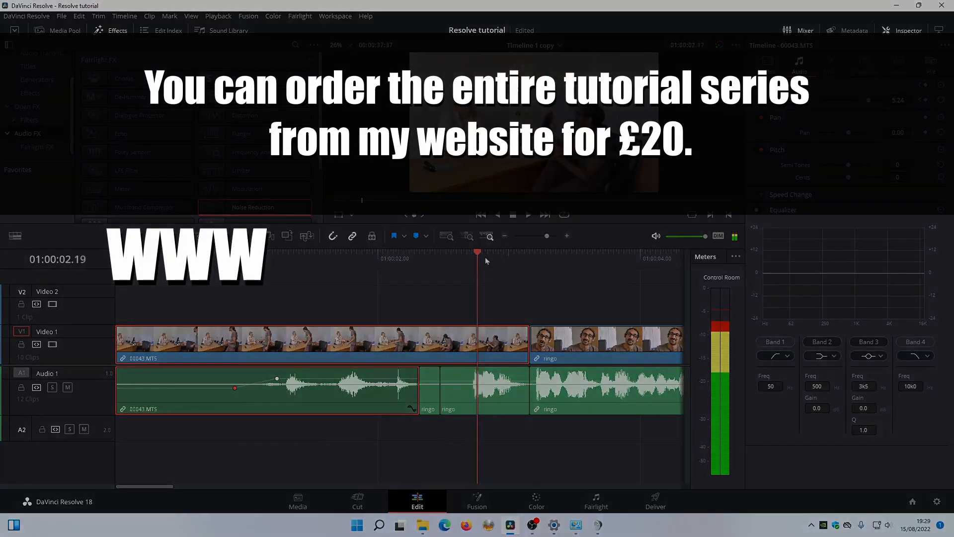